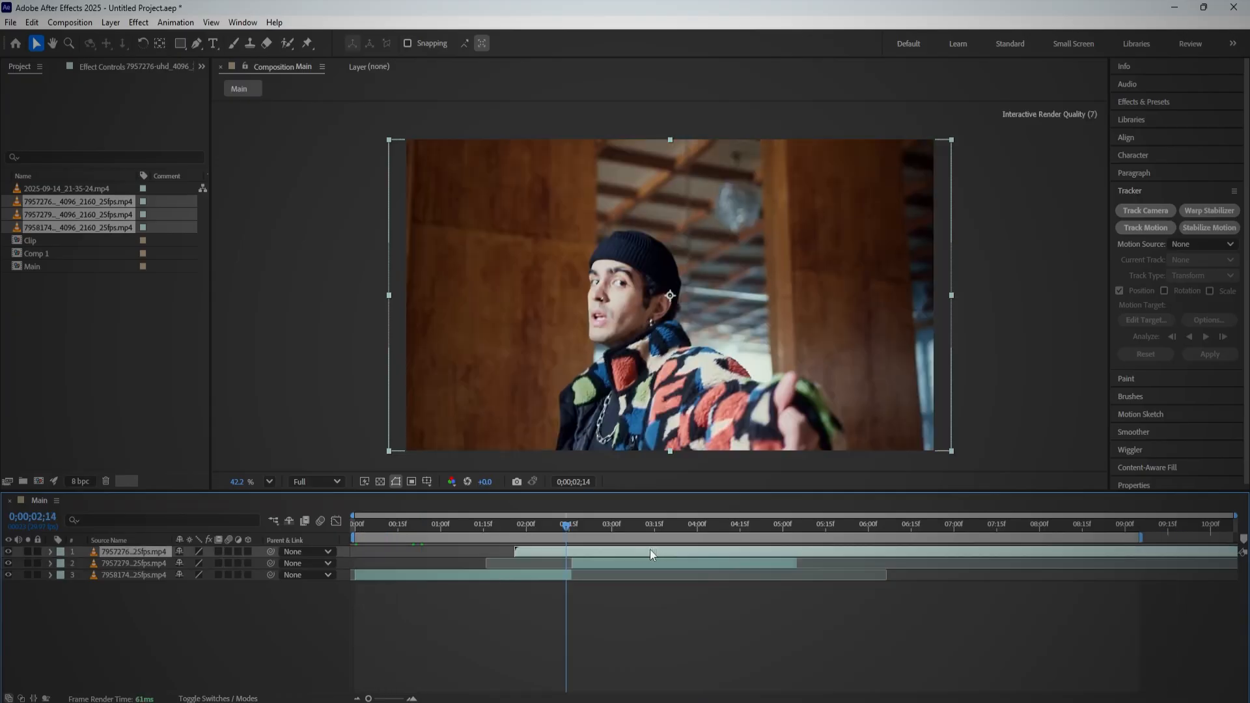
# Step: Move the 7957276 clip to start where the second clip ends, trim its end to about 0;00;07;20, and preview the sequence
pyautogui.moveTo(650, 549); pyautogui.dragTo(934, 571)
pyautogui.hotkey('alt', ']')
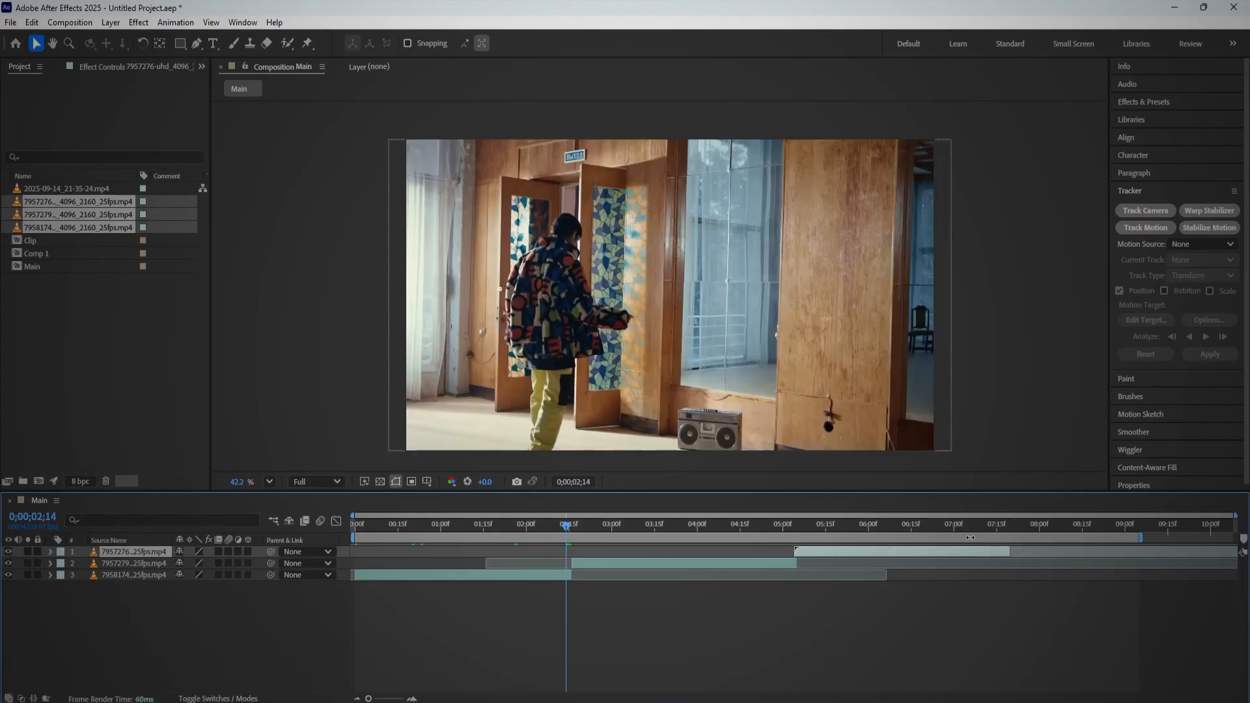
pyautogui.moveTo(630, 530); pyautogui.dragTo(349, 537)
pyautogui.moveTo(1144, 539); pyautogui.dragTo(1010, 551)
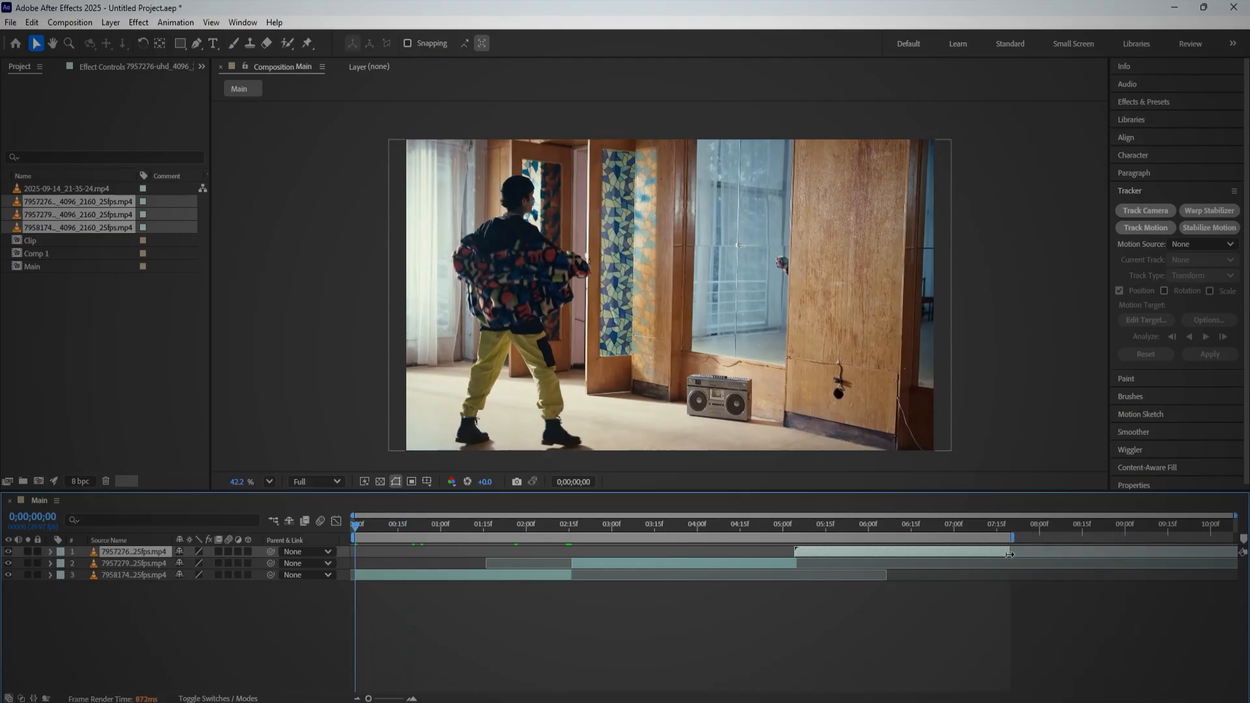
pyautogui.press('space')
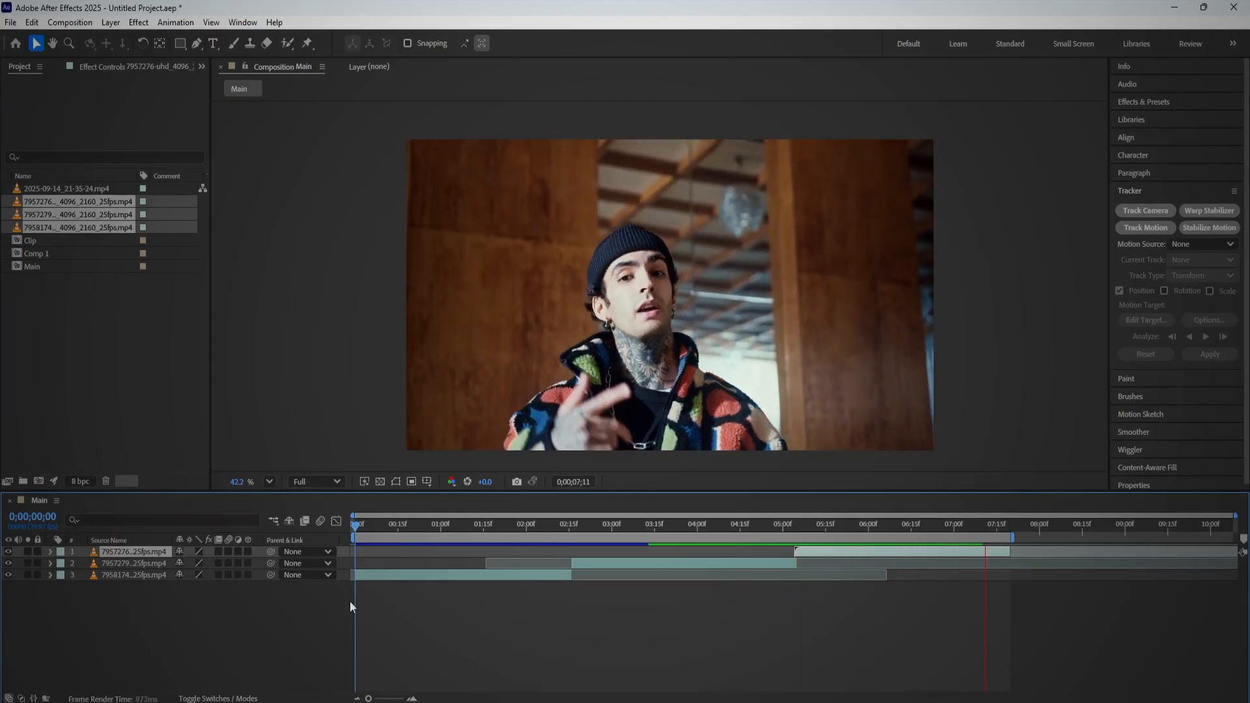
pyautogui.press('space')
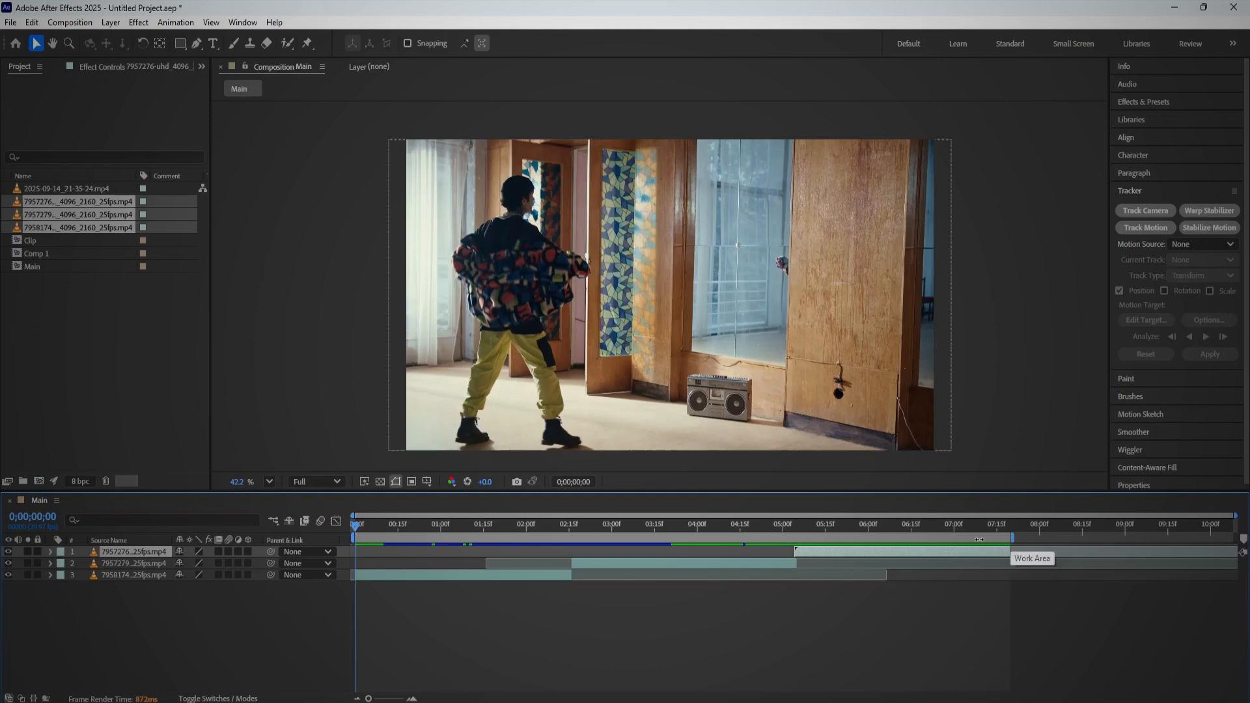
# Step: Extend the work area to just past 8 seconds and trim the composition to it
pyautogui.moveTo(1011, 538); pyautogui.dragTo(1045, 538)
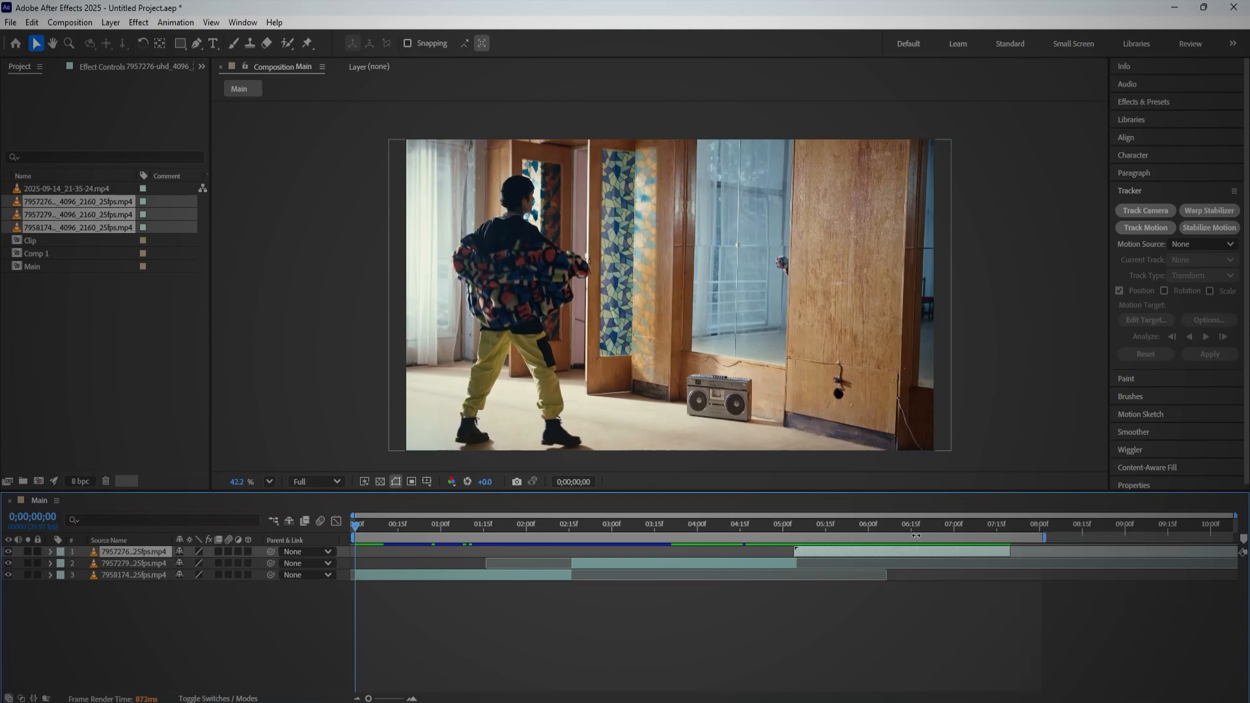
pyautogui.rightClick(918, 537)
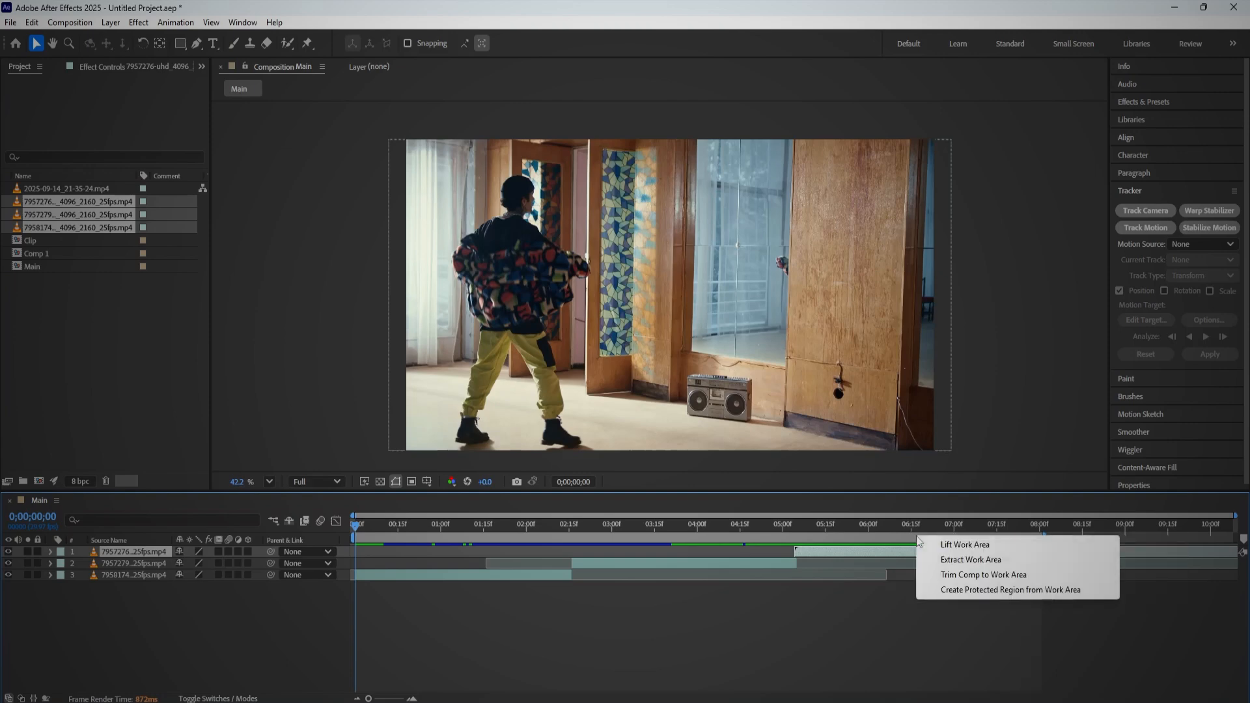
pyautogui.click(946, 579)
# Step: Create an adjustment layer in the Main composition and place it directly above the 7957279 clip
pyautogui.moveTo(351, 528); pyautogui.dragTo(615, 545)
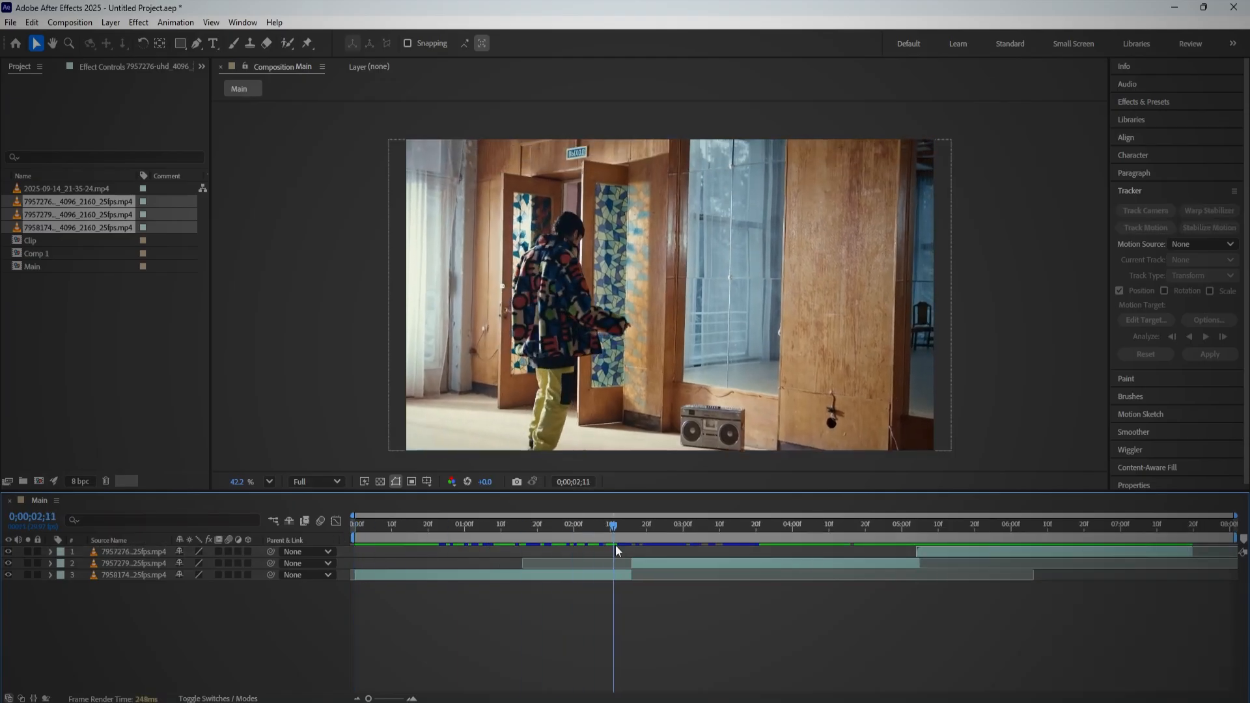
pyautogui.click(143, 577)
pyautogui.rightClick(142, 628)
pyautogui.moveTo(189, 464)
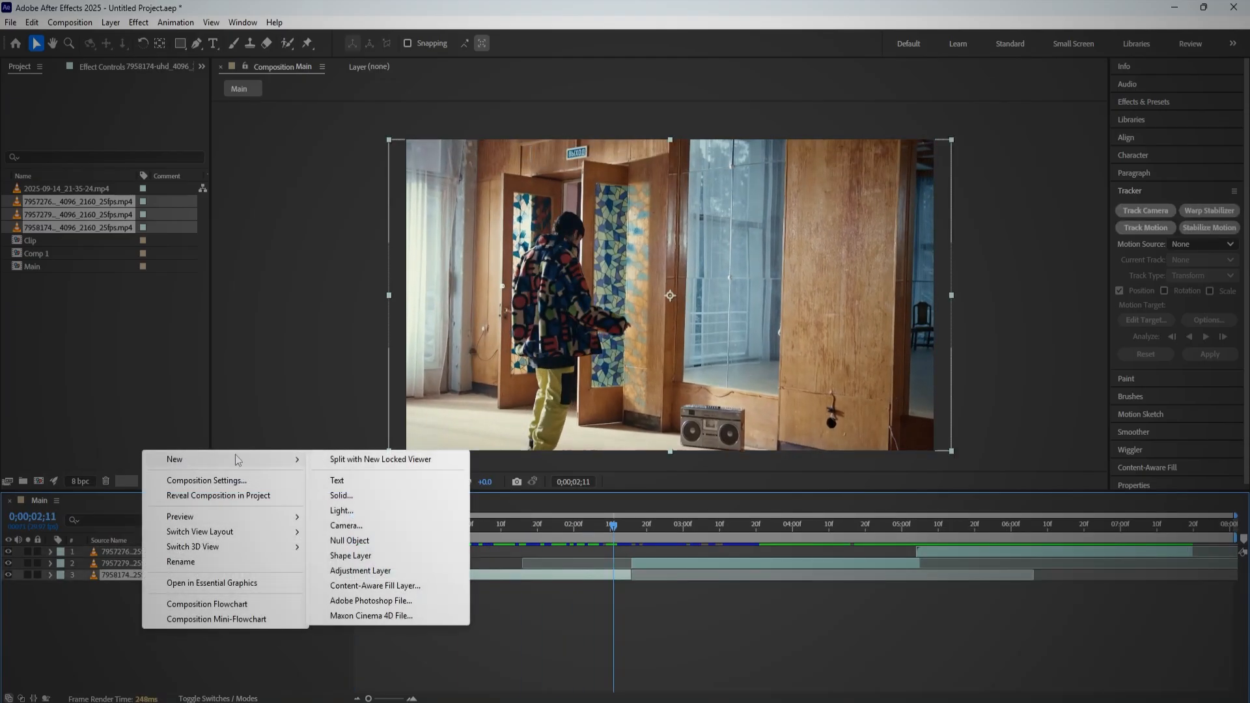
pyautogui.click(374, 574)
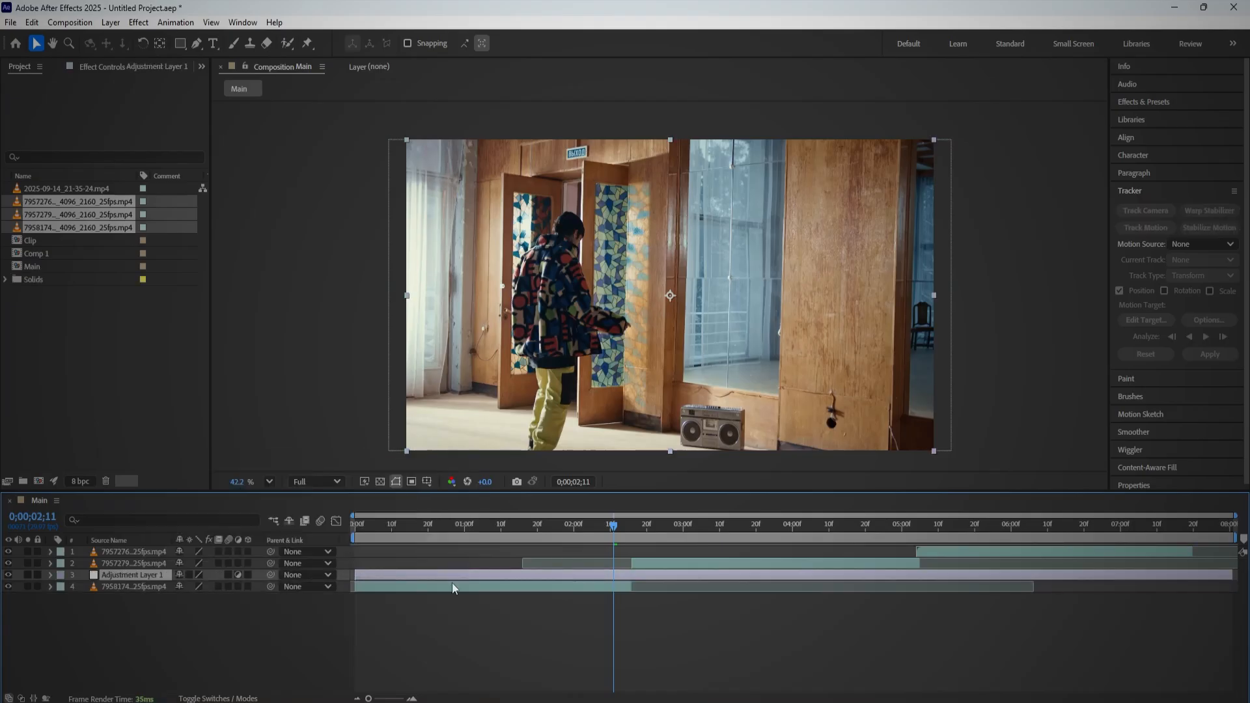
pyautogui.moveTo(135, 557); pyautogui.dragTo(135, 558)
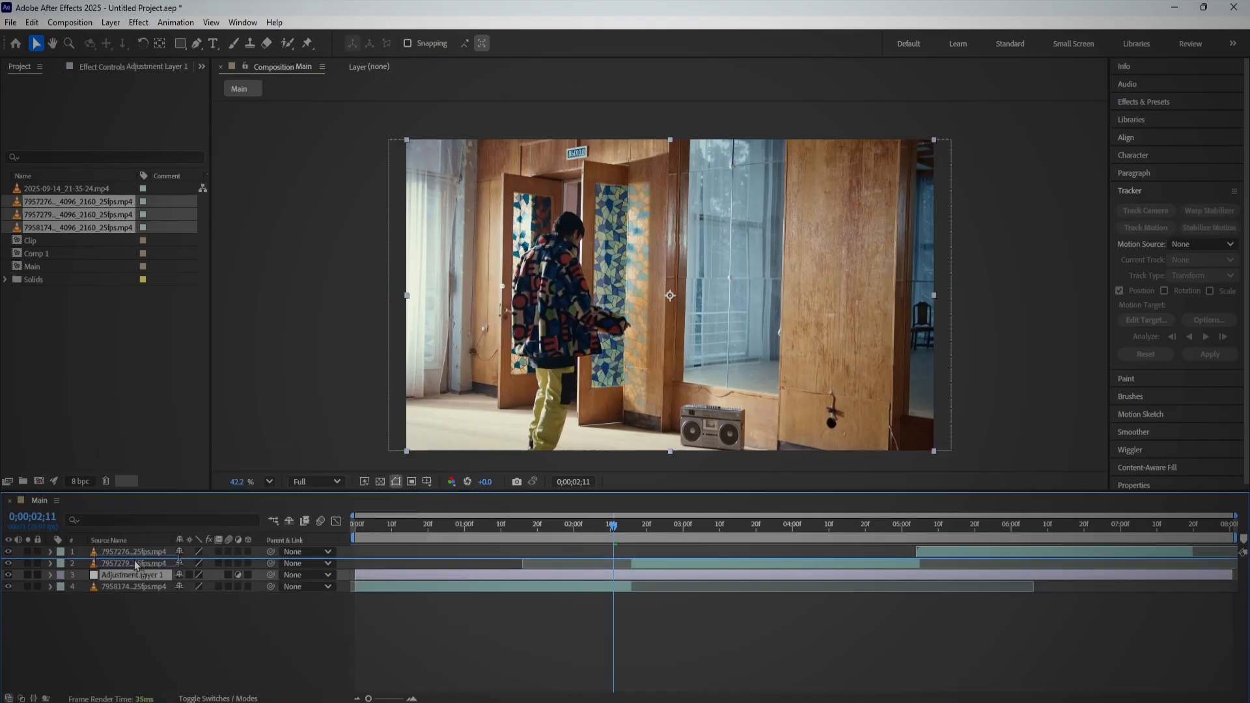
# Step: Trim the adjustment layer to about seven frames and position it over the first cut, from about 0;00;02;13 to 0;00;02;20
pyautogui.hotkey('alt', '[')
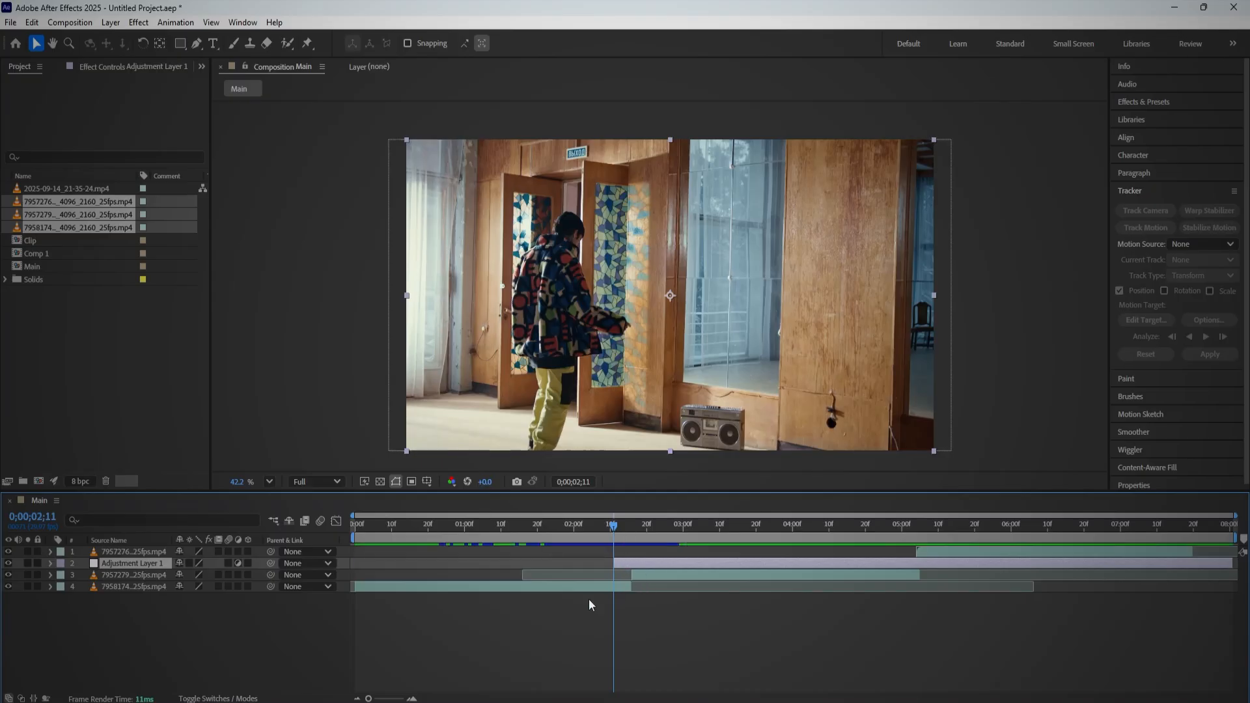
pyautogui.moveTo(369, 699)
pyautogui.mouseDown()
pyautogui.moveTo(391, 699)
pyautogui.moveTo(358, 700)
pyautogui.mouseUp()
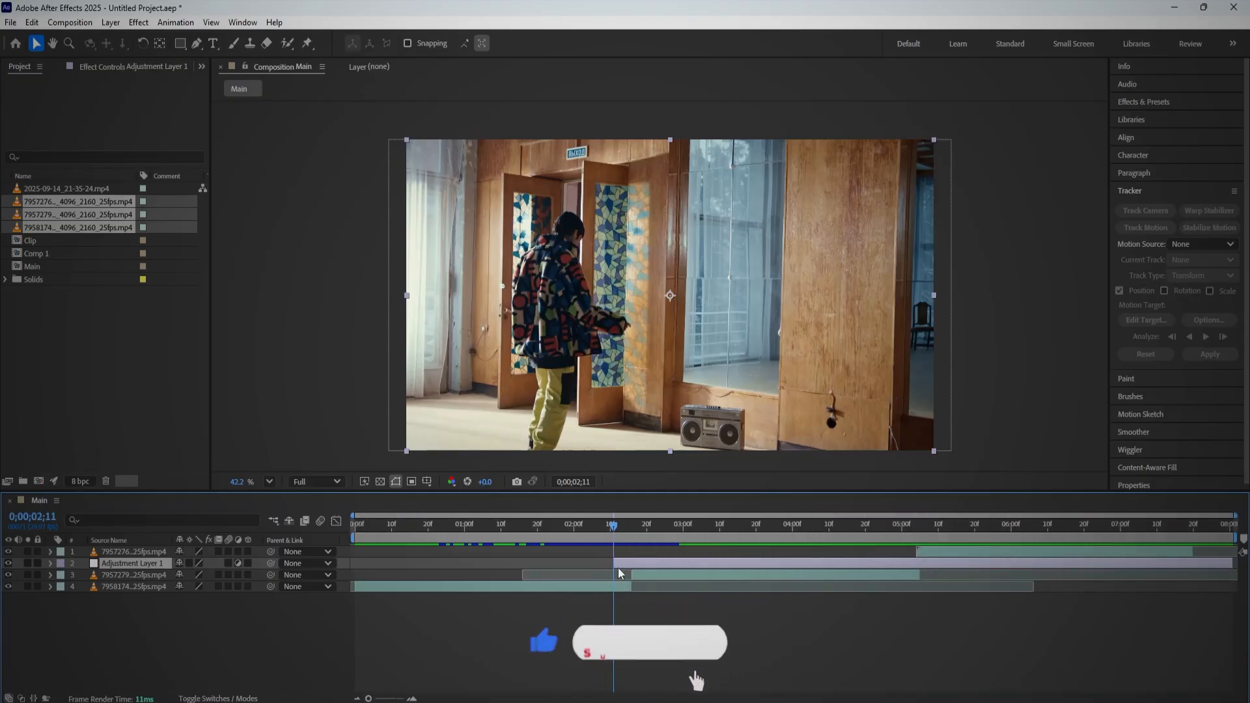
pyautogui.press('=')
pyautogui.press('=')
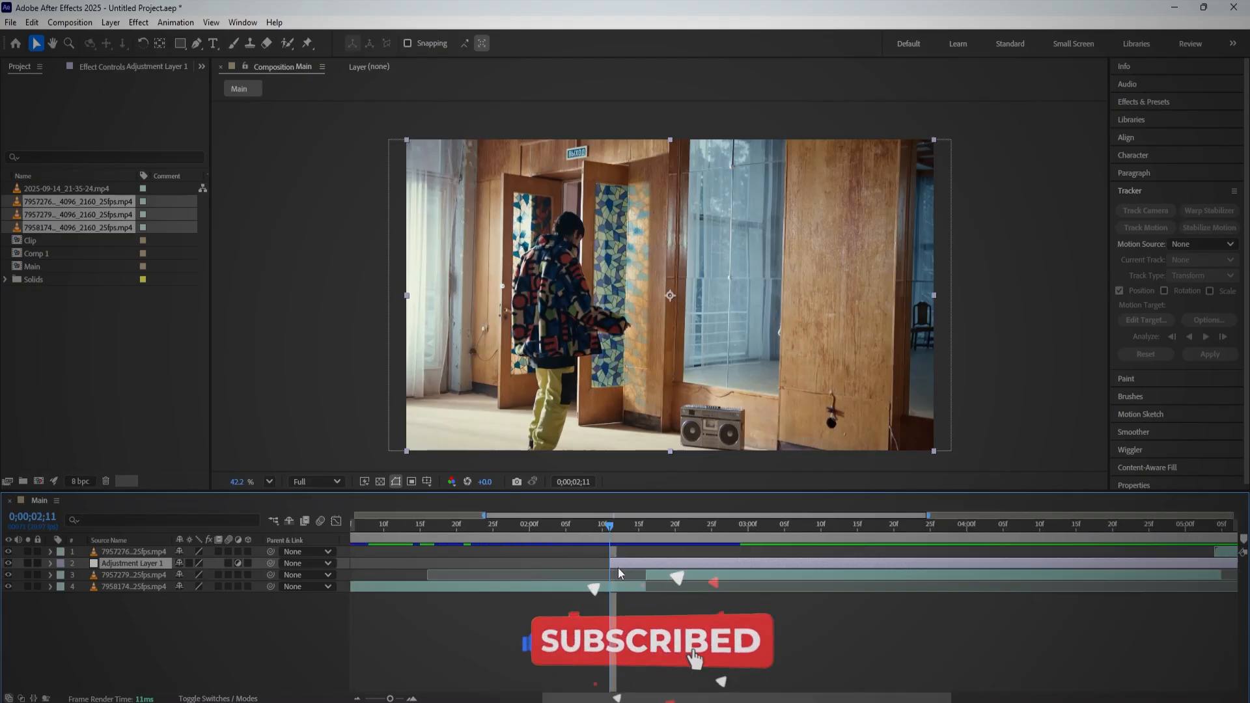
pyautogui.moveTo(619, 563); pyautogui.dragTo(576, 564)
pyautogui.moveTo(676, 526); pyautogui.dragTo(660, 526)
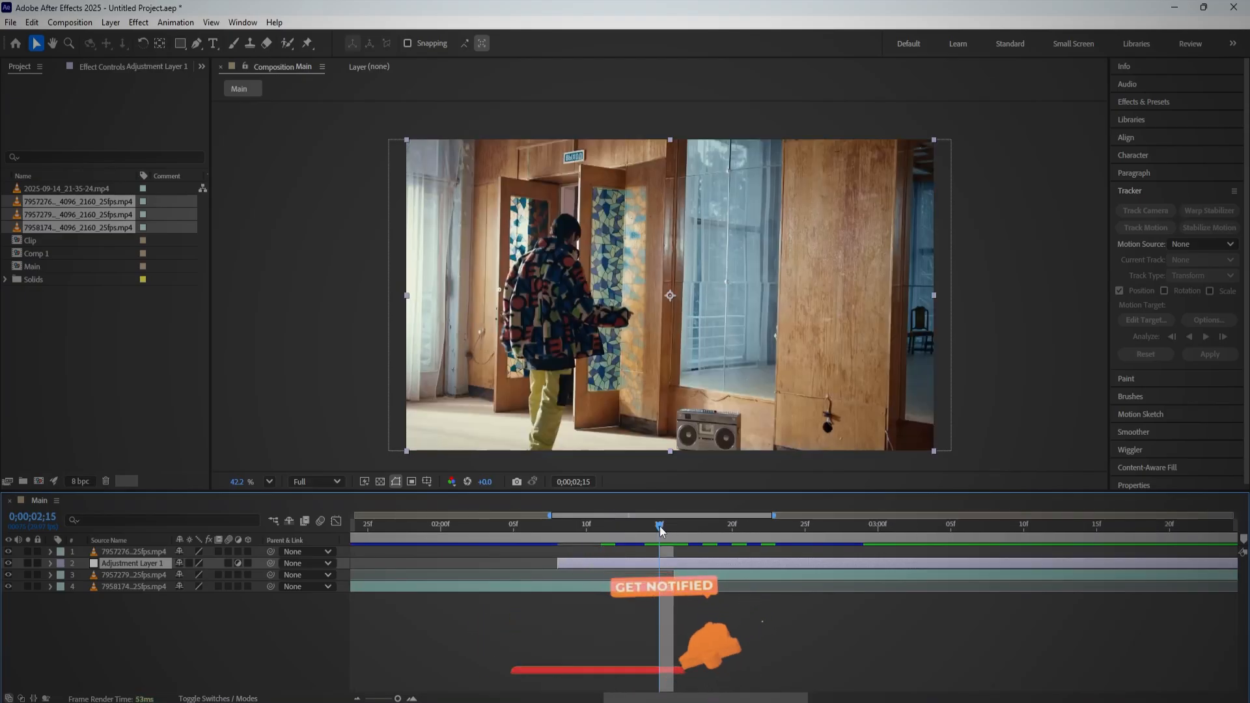
pyautogui.hotkey('alt', ']')
pyautogui.moveTo(640, 564); pyautogui.dragTo(709, 568)
# Step: Set the current time to 0;00;02;14 and apply the Exposure effect to the adjustment layer
pyautogui.press('pageup')
pyautogui.click(1149, 100)
pyautogui.click(1155, 116)
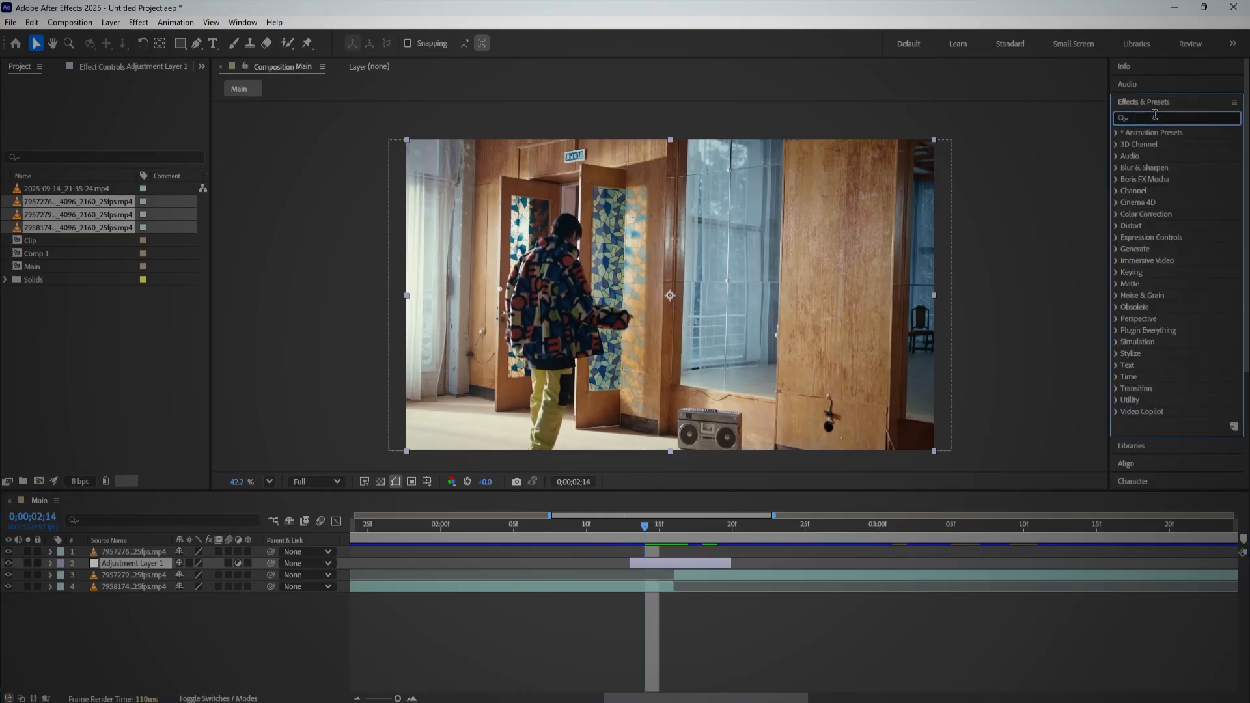
pyautogui.write('expo')
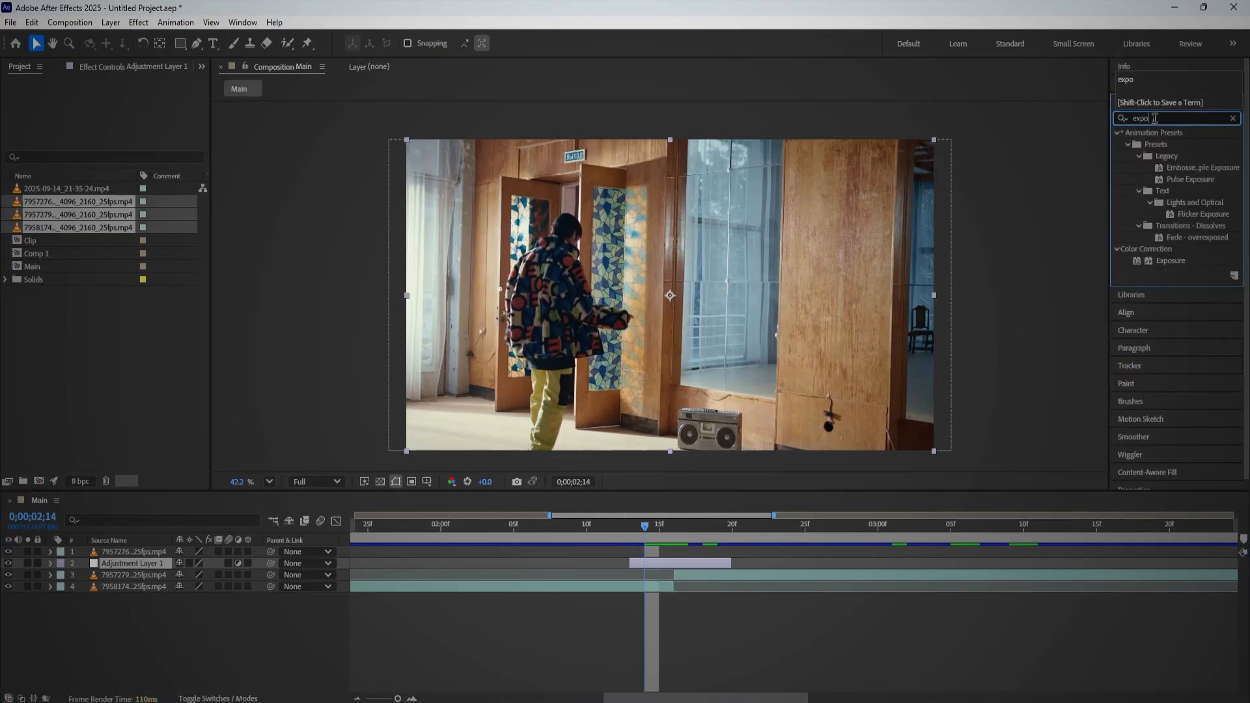
pyautogui.moveTo(1167, 259); pyautogui.dragTo(643, 563)
pyautogui.click(644, 562)
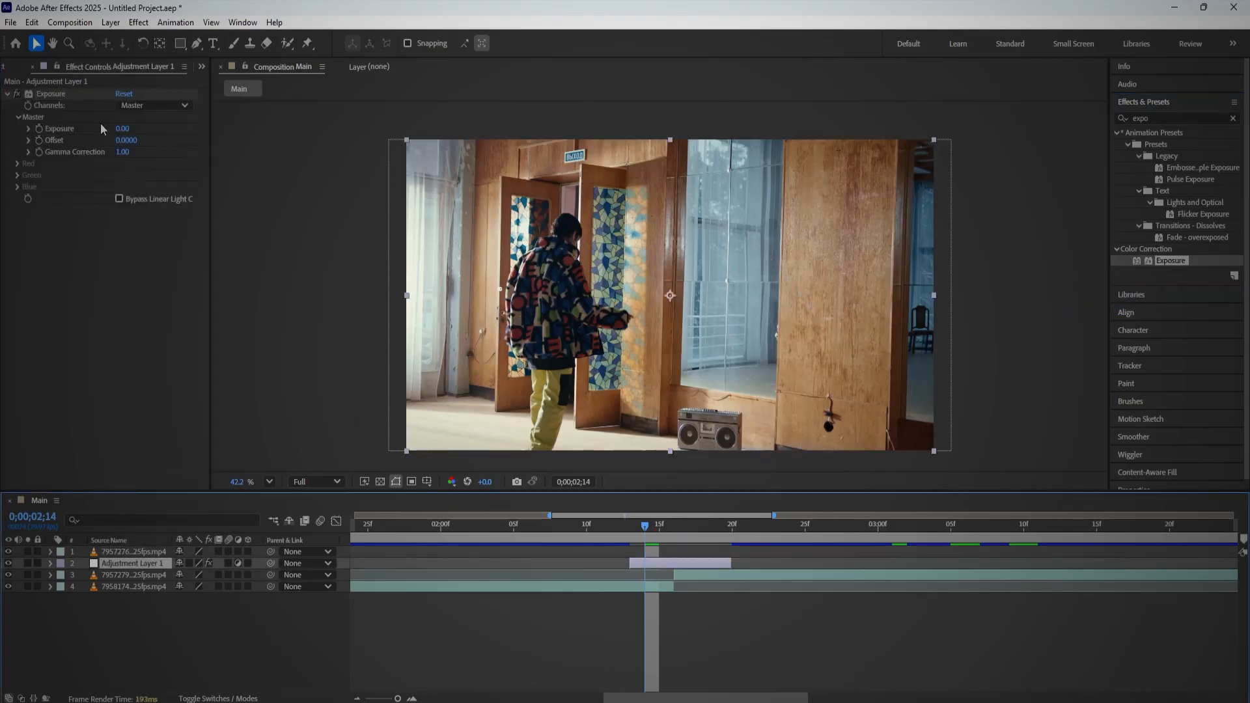
# Step: Keyframe the master Exposure at 0.00 on 0;00;02;14 and at 7.95 on 0;00;02;16
pyautogui.click(38, 128)
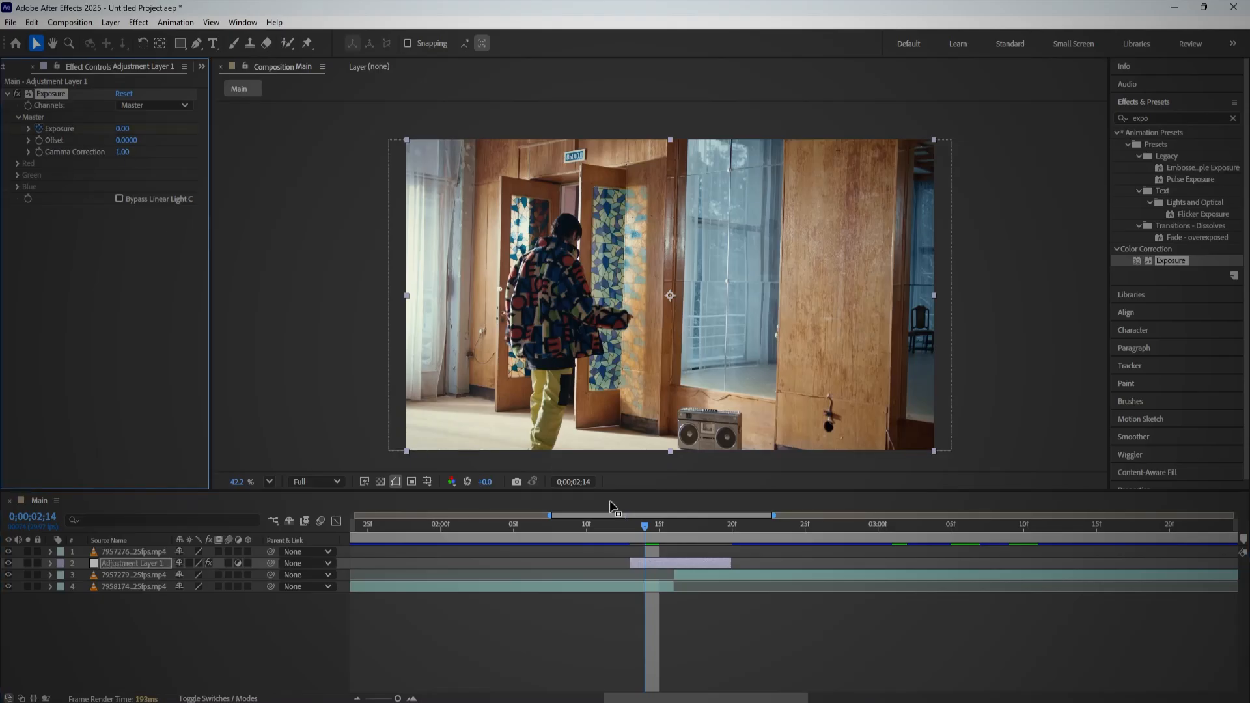
pyautogui.press('u')
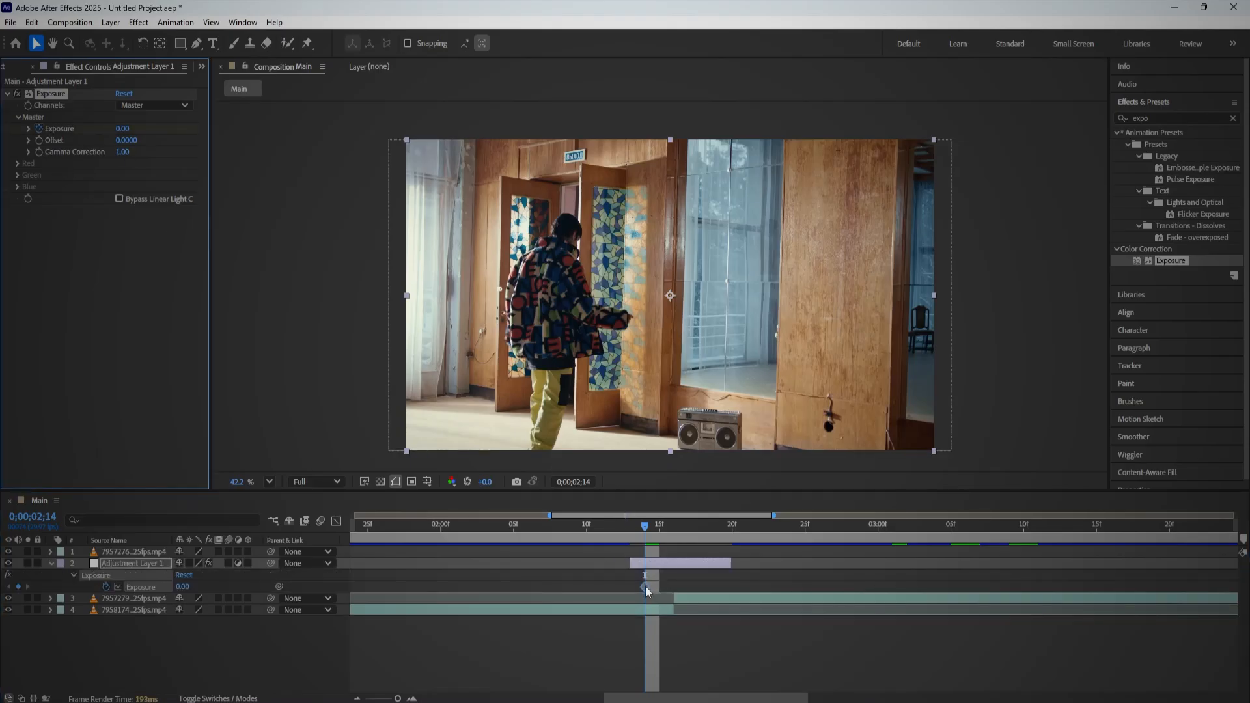
pyautogui.scroll(3, 658, 590)
pyautogui.moveTo(563, 529); pyautogui.dragTo(573, 530)
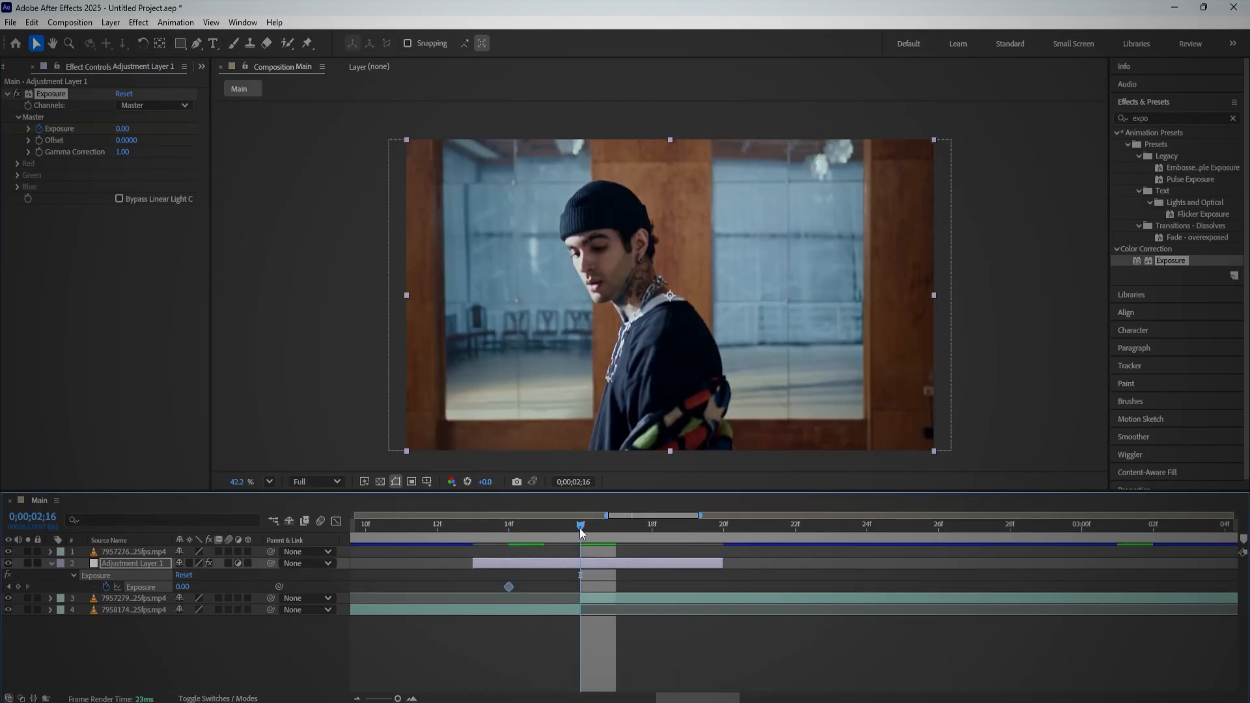
pyautogui.moveTo(122, 128); pyautogui.dragTo(651, 171)
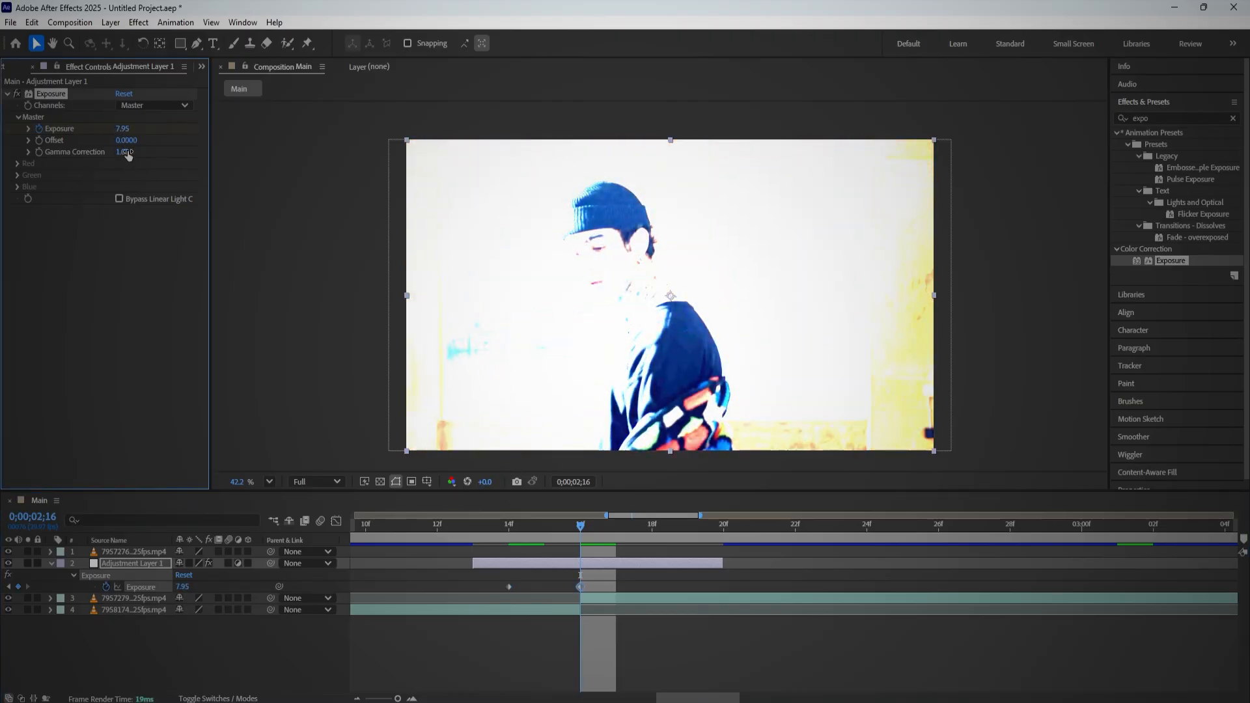
# Step: Try raising the Exposure effect's Gamma Correction and Offset, undoing each change
pyautogui.moveTo(122, 151); pyautogui.dragTo(276, 189)
pyautogui.hotkey('ctrl', 'z')
pyautogui.moveTo(127, 141); pyautogui.dragTo(405, 287)
pyautogui.hotkey('ctrl', 'z')
# Step: Add an Exposure keyframe at 0;00;02;18 that holds the 7.95 value
pyautogui.moveTo(583, 528); pyautogui.dragTo(645, 546)
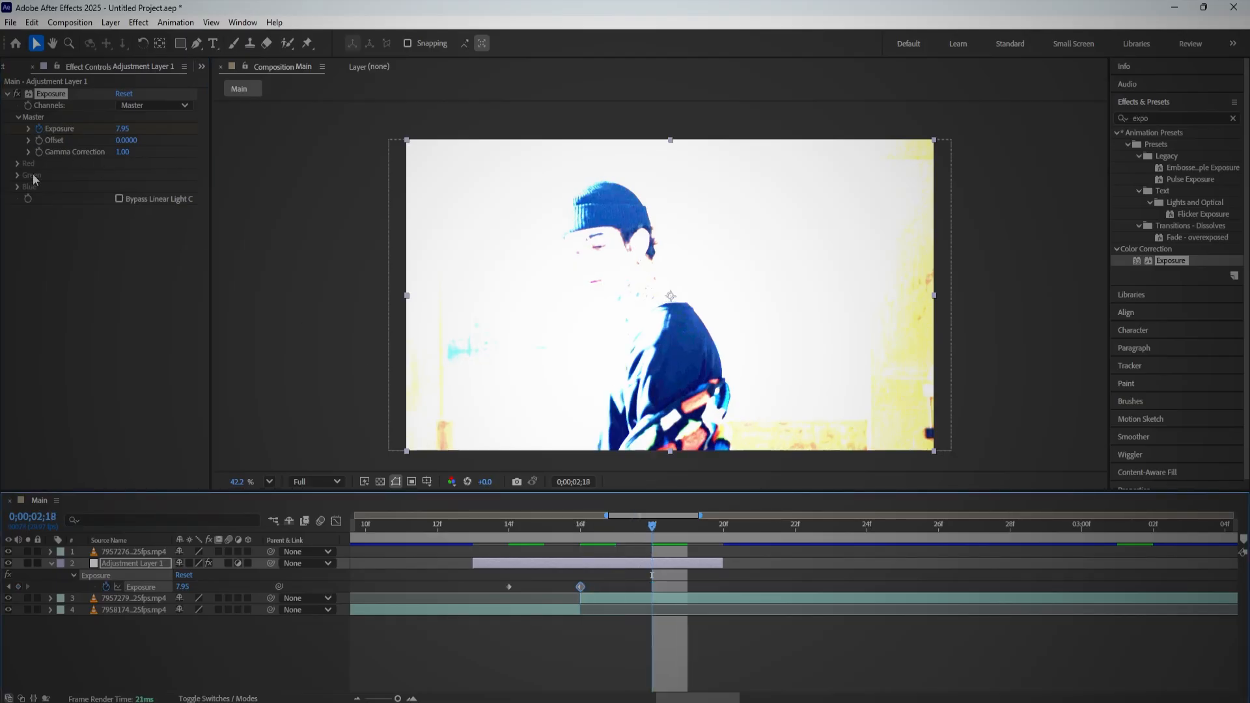
pyautogui.click(18, 587)
pyautogui.moveTo(581, 576)
pyautogui.mouseDown()
pyautogui.moveTo(592, 607)
pyautogui.moveTo(599, 584)
pyautogui.mouseUp()
pyautogui.click(651, 587)
# Step: Lengthen the adjustment layer by one frame past 0;00;02;20 and copy the 0.00 Exposure keyframe to 0;00;02;20
pyautogui.moveTo(654, 528); pyautogui.dragTo(748, 569)
pyautogui.click(722, 566)
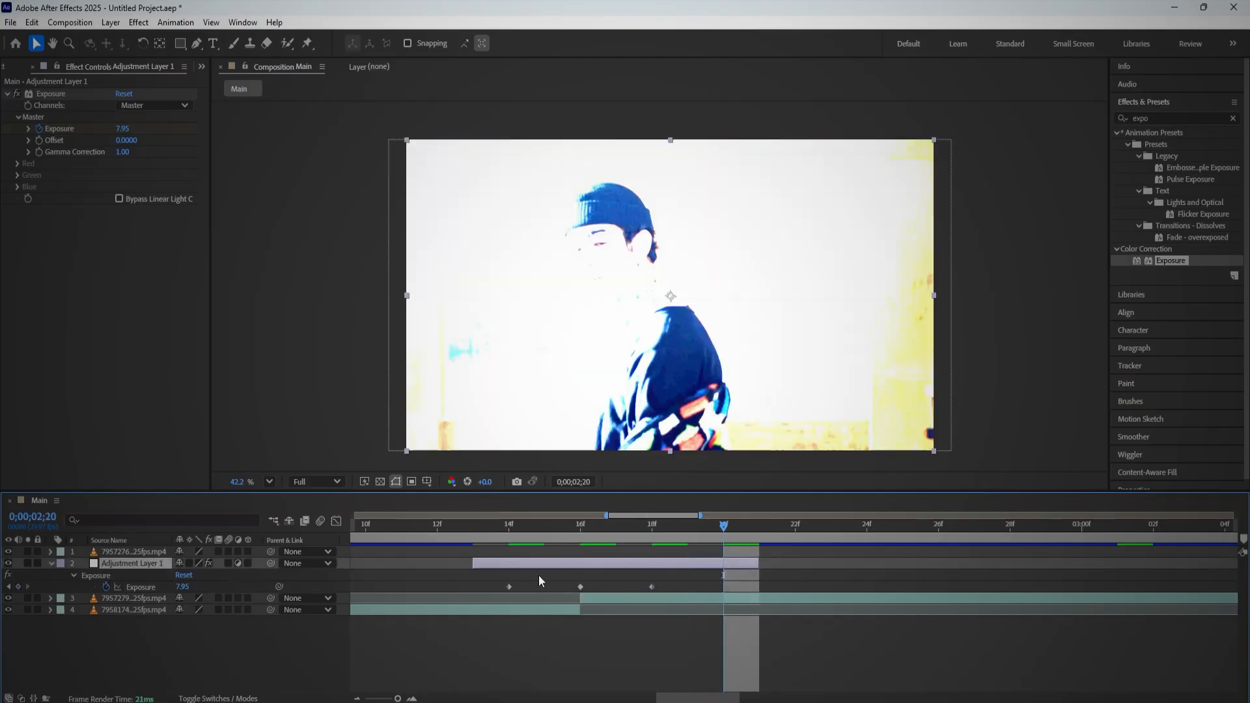
pyautogui.click(509, 587)
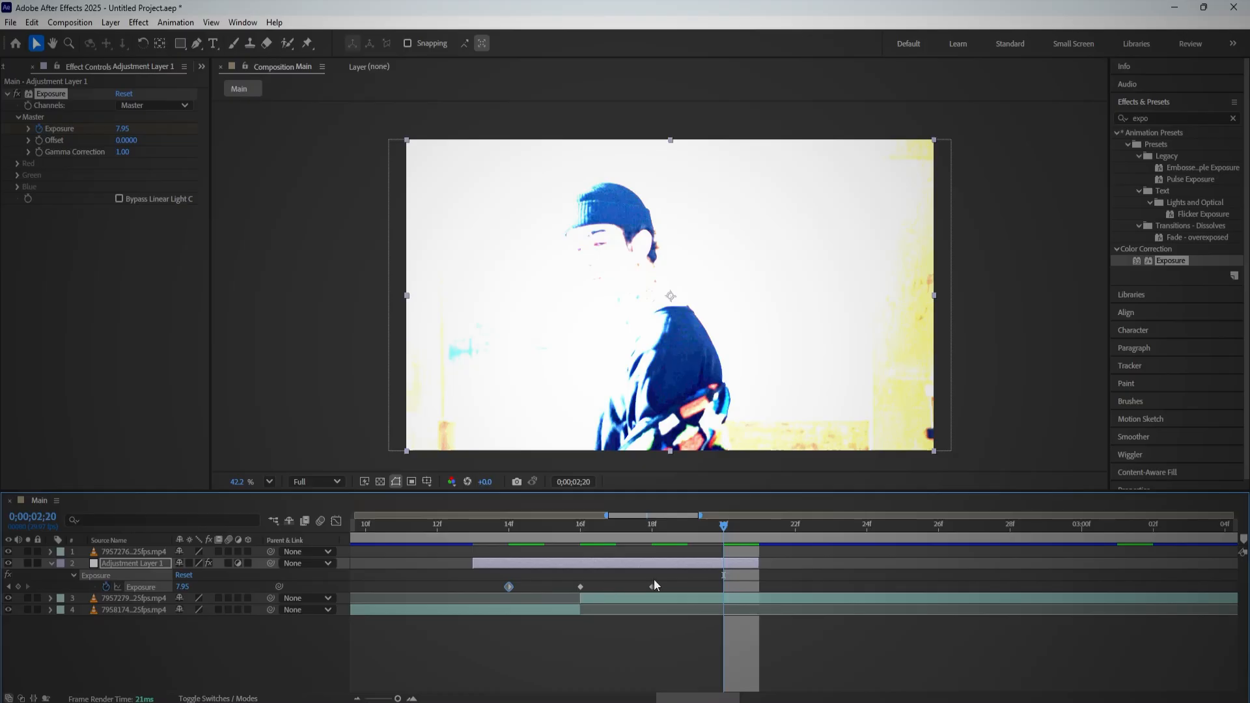
pyautogui.hotkey('ctrl', 'v')
# Step: Preview the exposure flash across the first cut
pyautogui.moveTo(670, 526); pyautogui.dragTo(482, 525)
pyautogui.press('space')
pyautogui.click(492, 530)
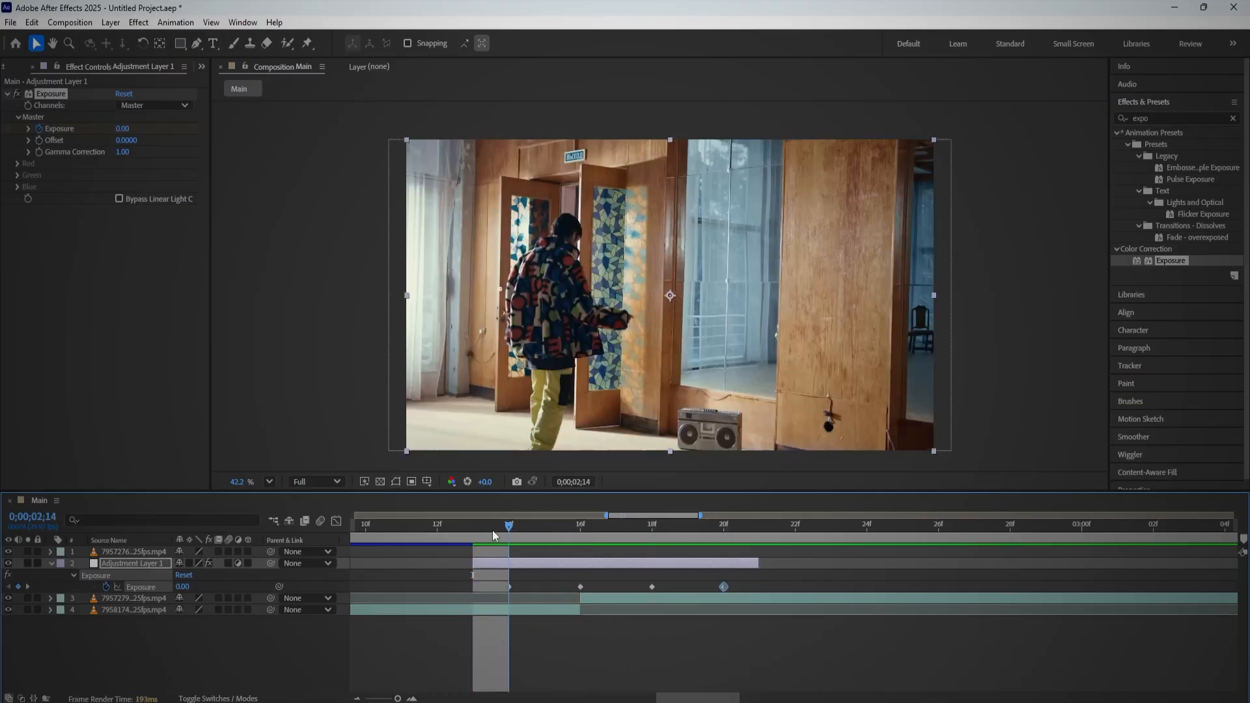
# Step: Apply Directional Blur to the adjustment layer and start keyframing Blur Length at 0;00;02;16
pyautogui.moveTo(493, 531); pyautogui.dragTo(631, 538)
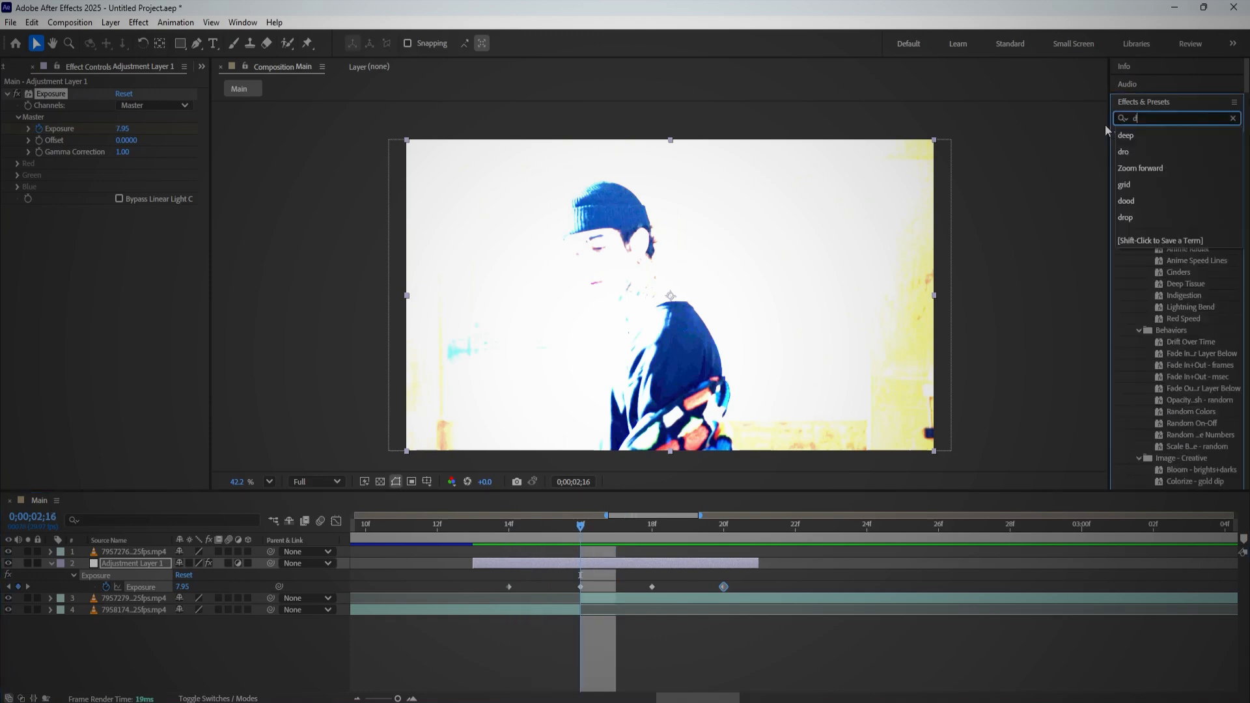
pyautogui.press('BackSpace')
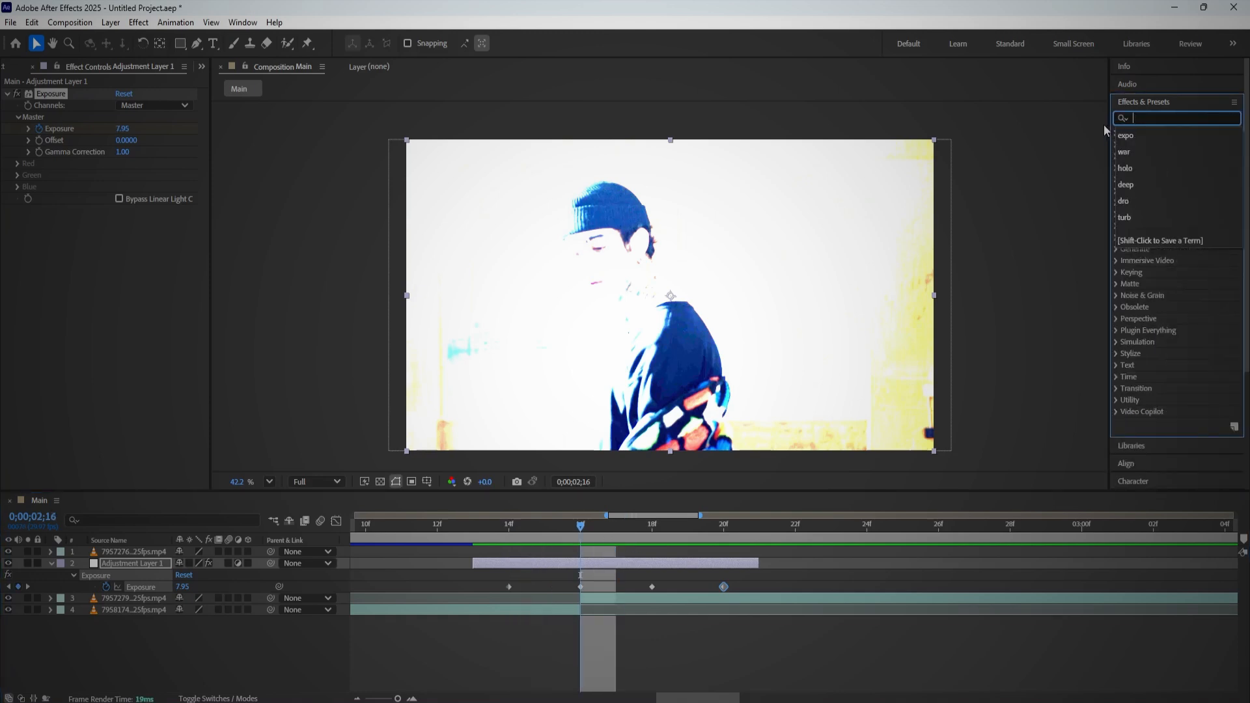
pyautogui.write('di')
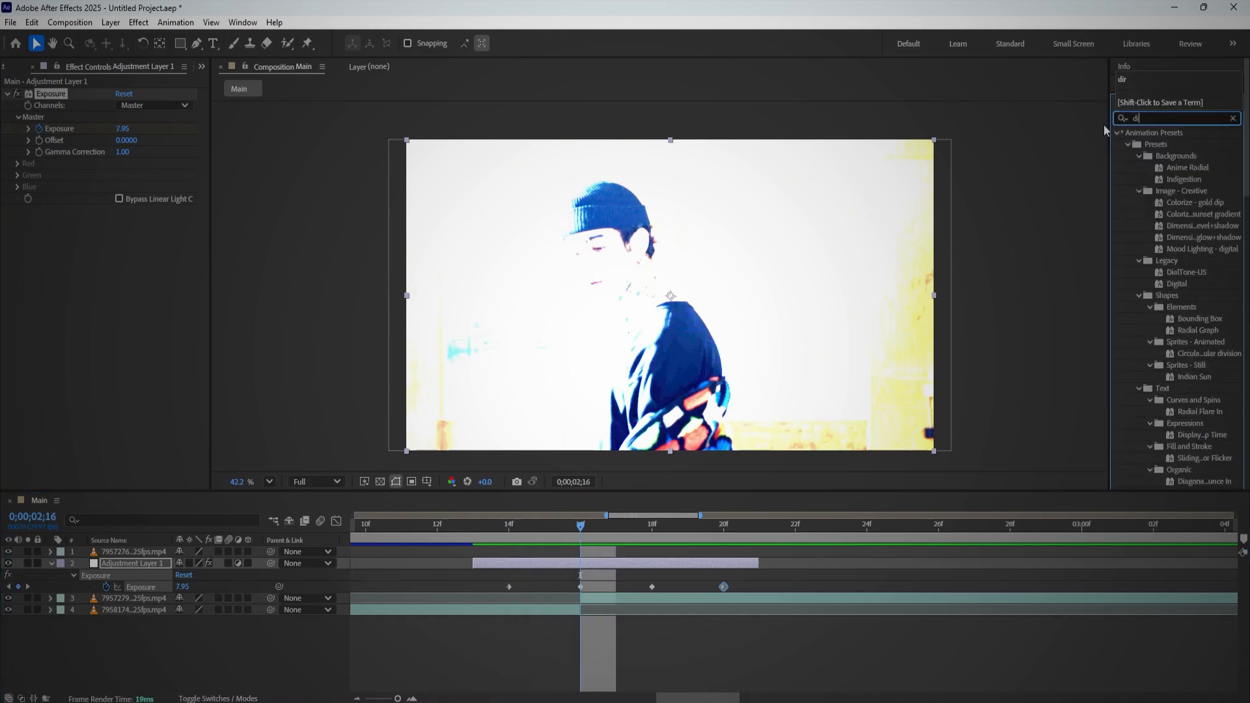
pyautogui.write('rect')
pyautogui.moveTo(1169, 146); pyautogui.dragTo(563, 566)
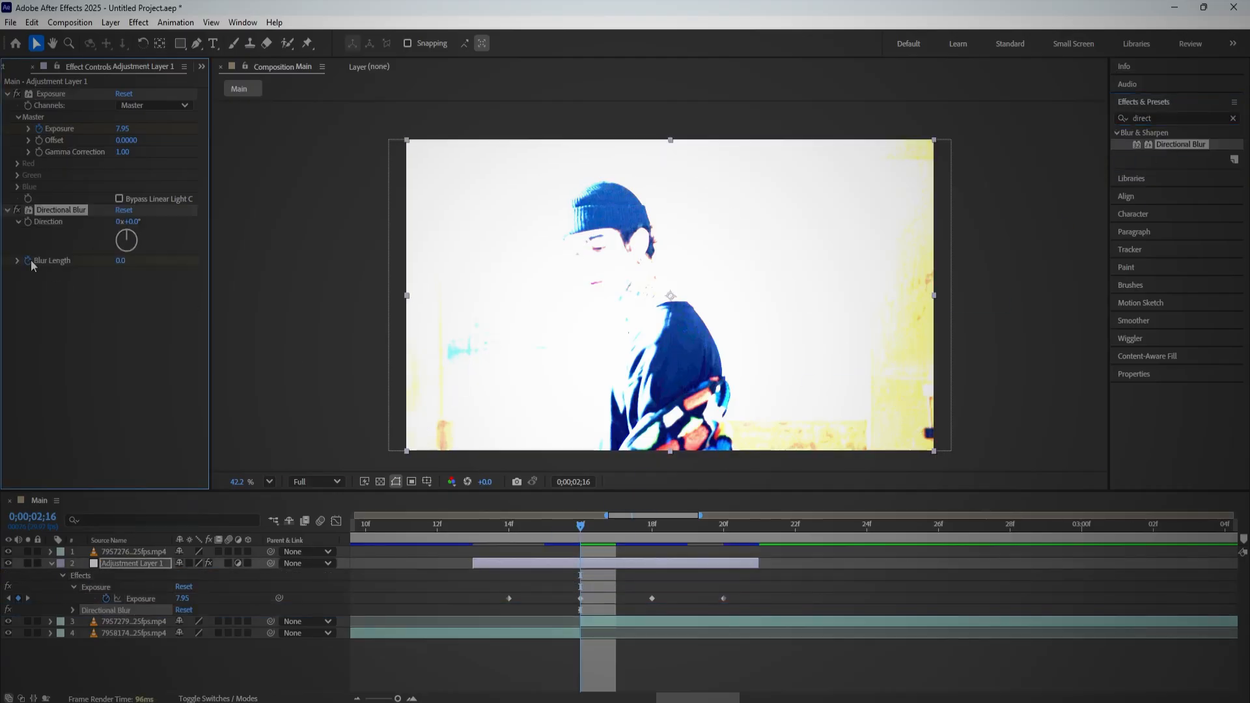
# Step: Show the layer's keyframed properties and shift the Blur Length keyframe one frame earlier to 0;00;02;15
pyautogui.press('u')
pyautogui.press('u')
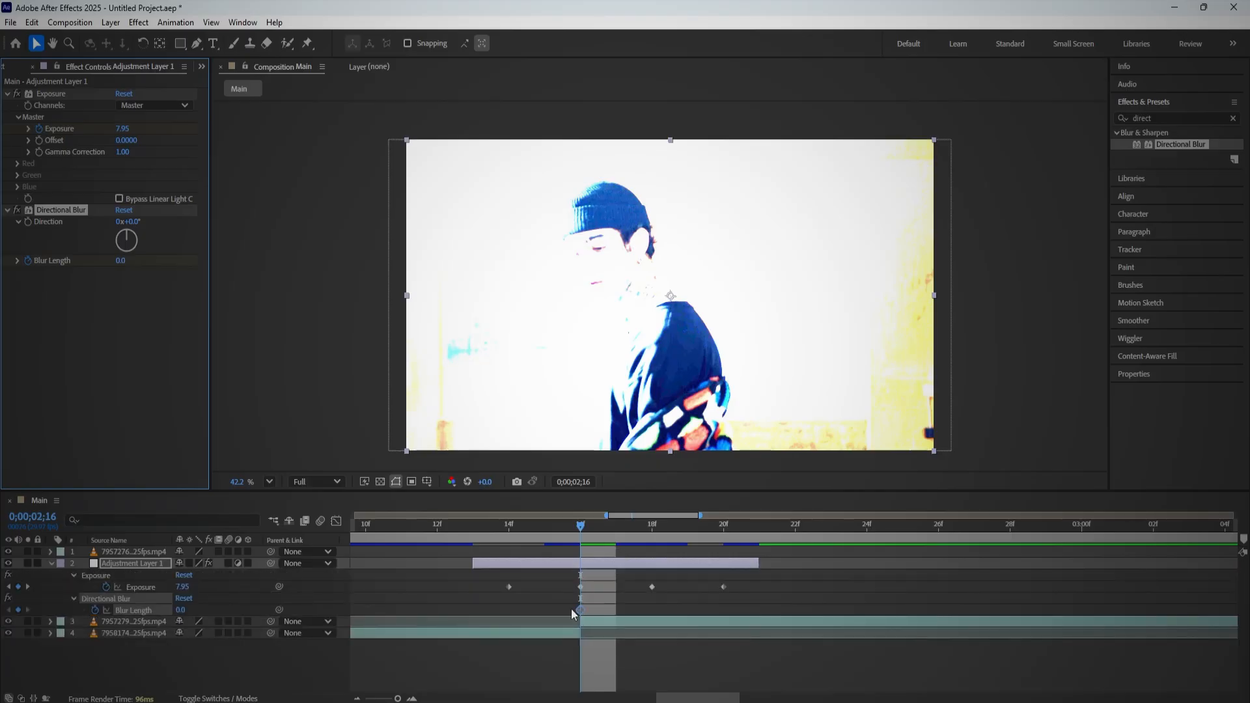
pyautogui.moveTo(581, 610); pyautogui.dragTo(526, 617)
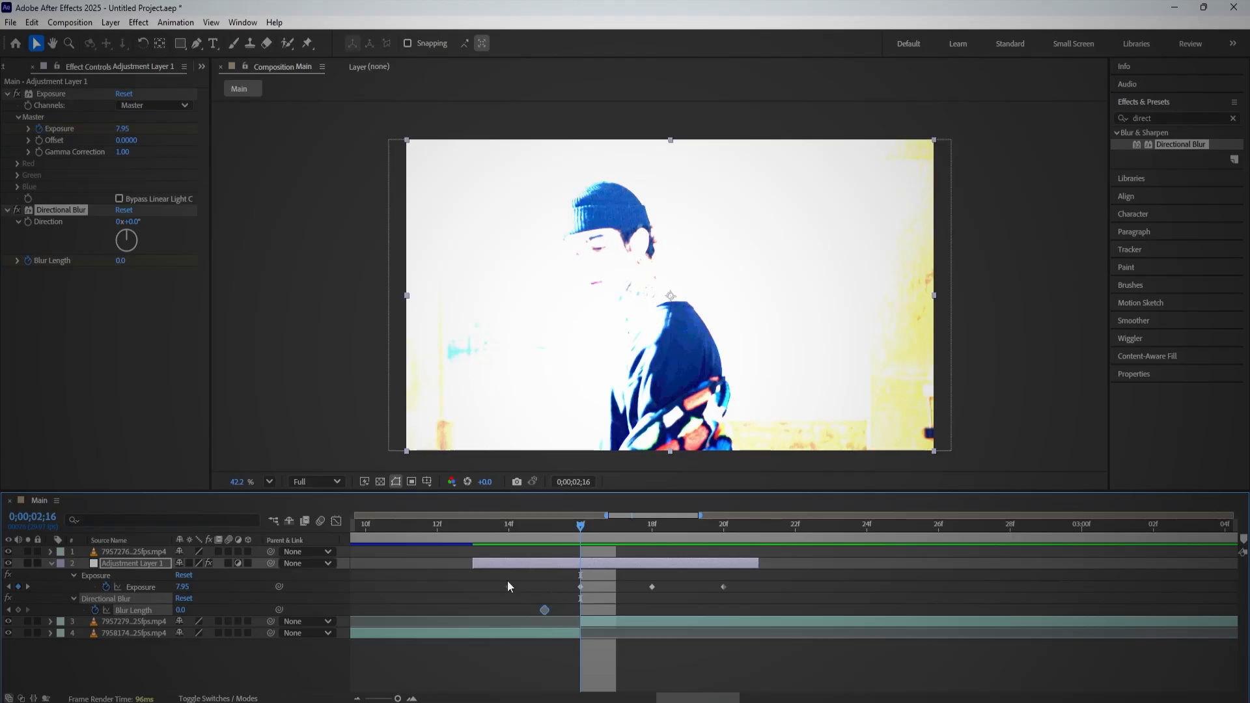
# Step: Keyframe Blur Length at 30.9 on 0;00;02;17 and set the blur Direction to 224°
pyautogui.click(624, 541)
pyautogui.moveTo(123, 262); pyautogui.dragTo(358, 281)
pyautogui.click(137, 237)
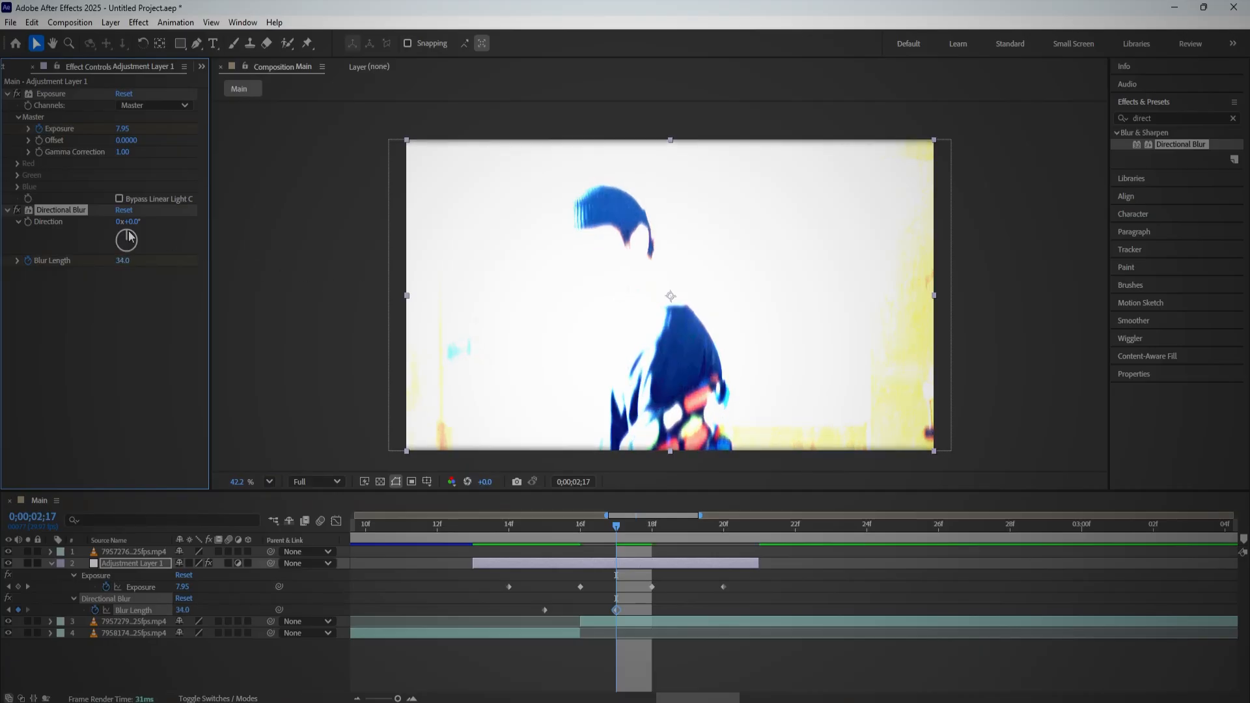
pyautogui.moveTo(138, 237); pyautogui.dragTo(105, 263)
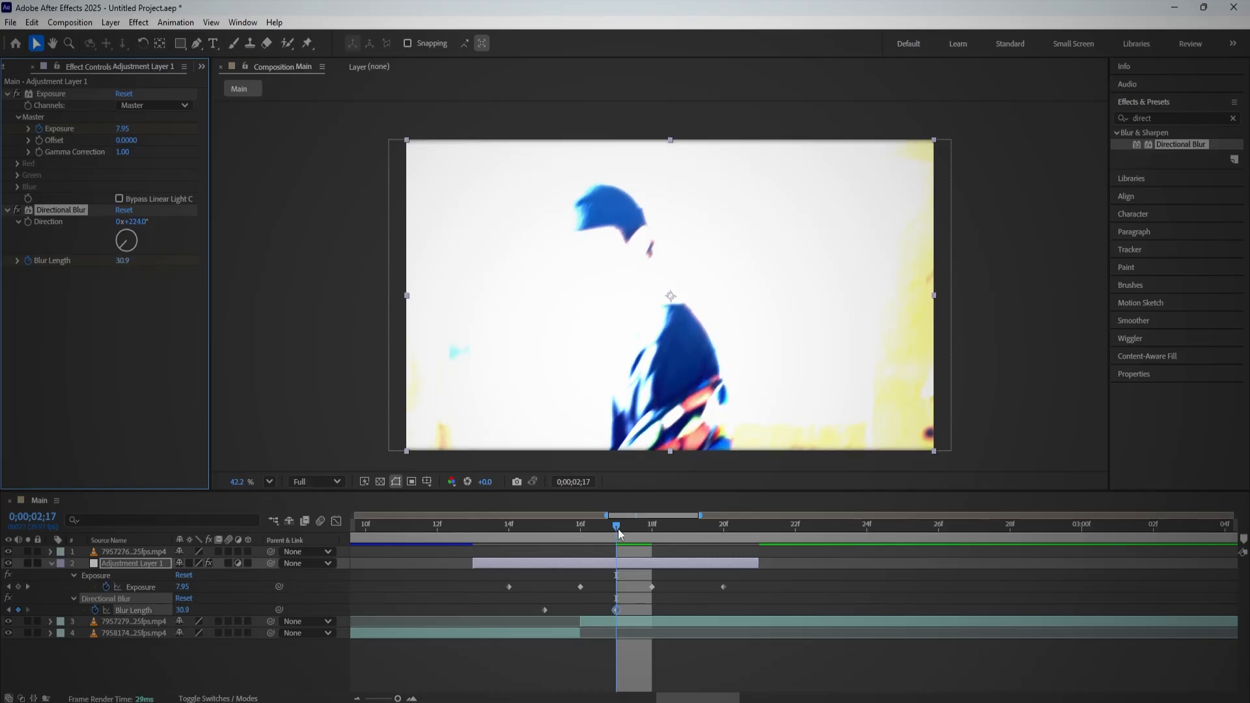
# Step: Copy the 0.0 Blur Length keyframe to 0;00;02;19 and preview the transition from just before the adjustment layer
pyautogui.moveTo(619, 529); pyautogui.dragTo(675, 533)
pyautogui.click(545, 610)
pyautogui.hotkey('ctrl', 'v')
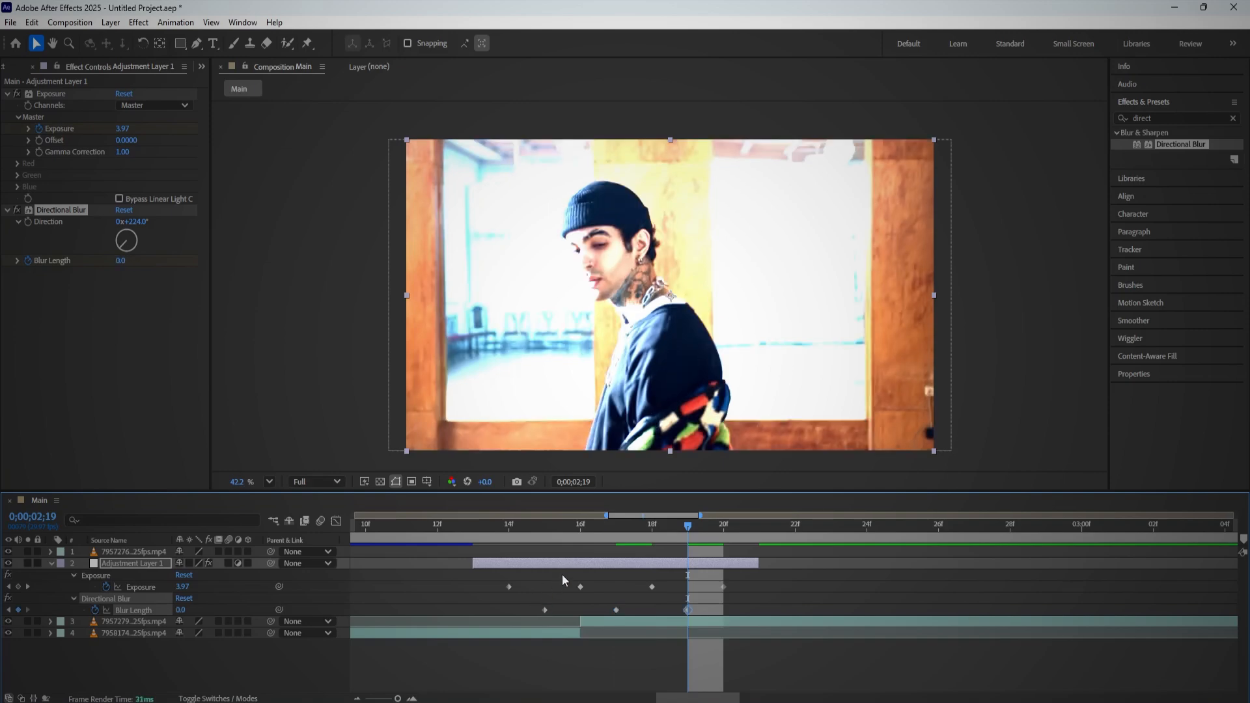
pyautogui.moveTo(549, 530); pyautogui.dragTo(446, 529)
pyautogui.press('space')
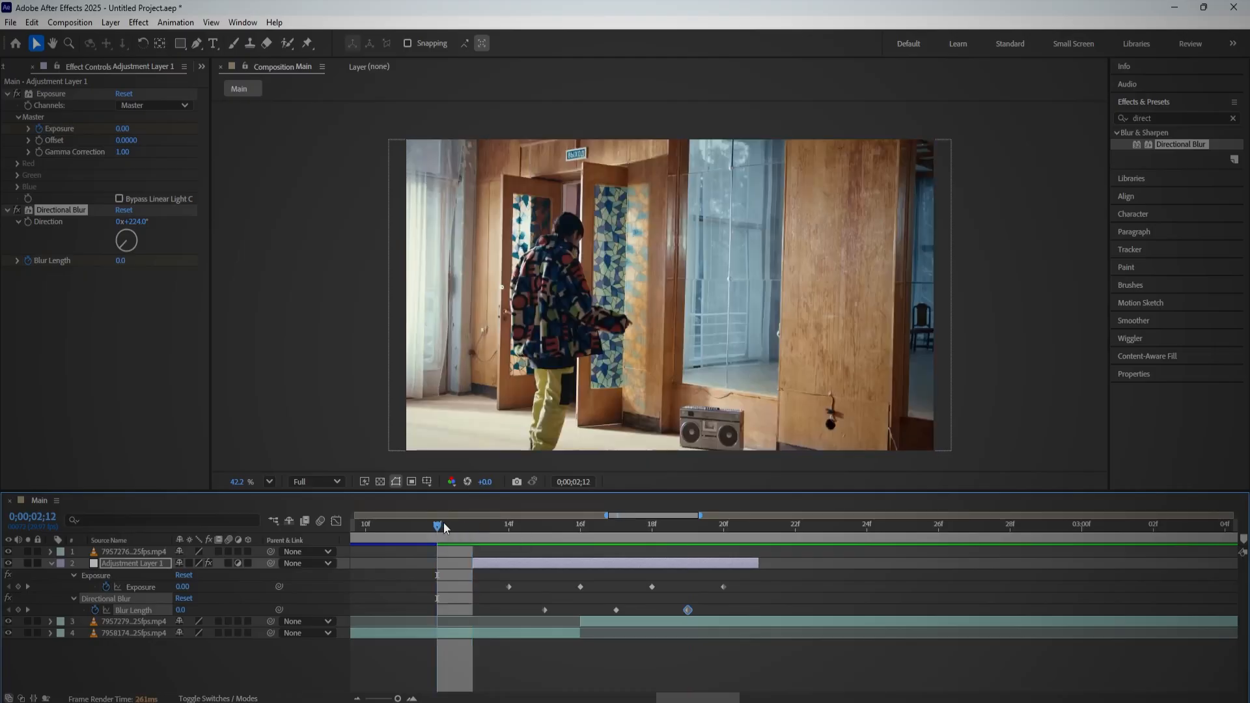
# Step: Try an Exposure of 6.22 on the adjustment layer at 0;00;02;16 and undo the change
pyautogui.moveTo(476, 526); pyautogui.dragTo(614, 551)
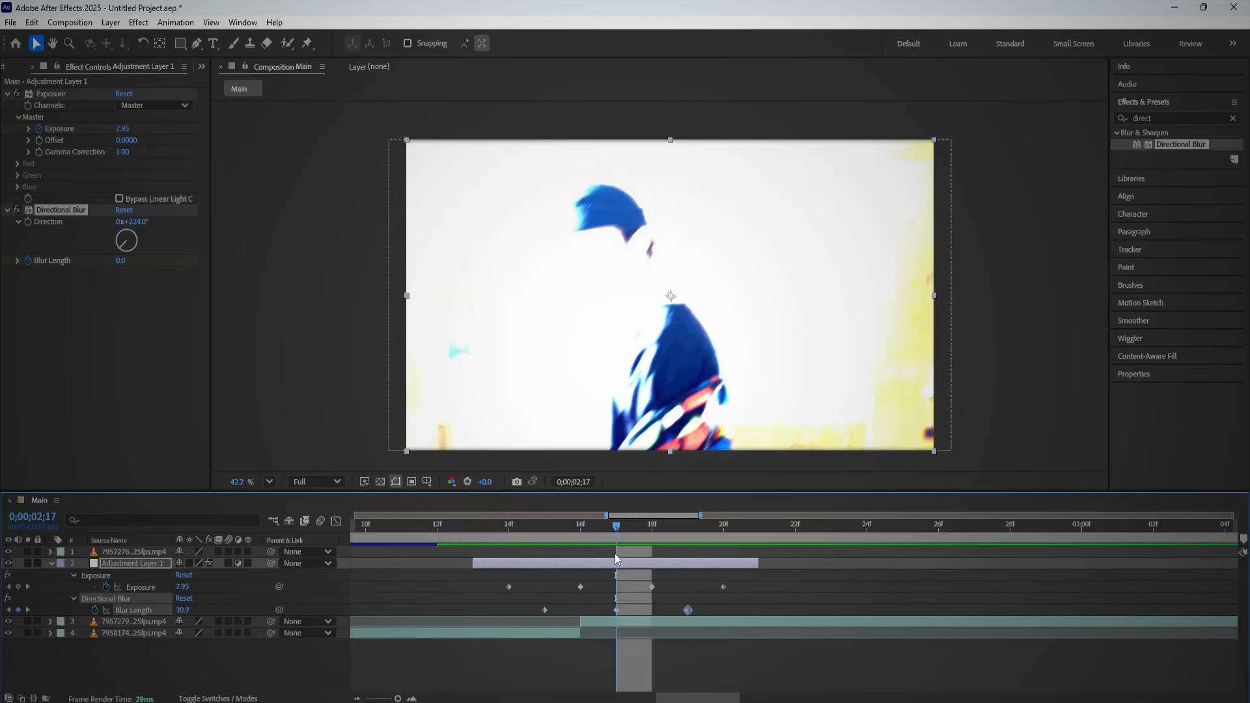
pyautogui.click(615, 562)
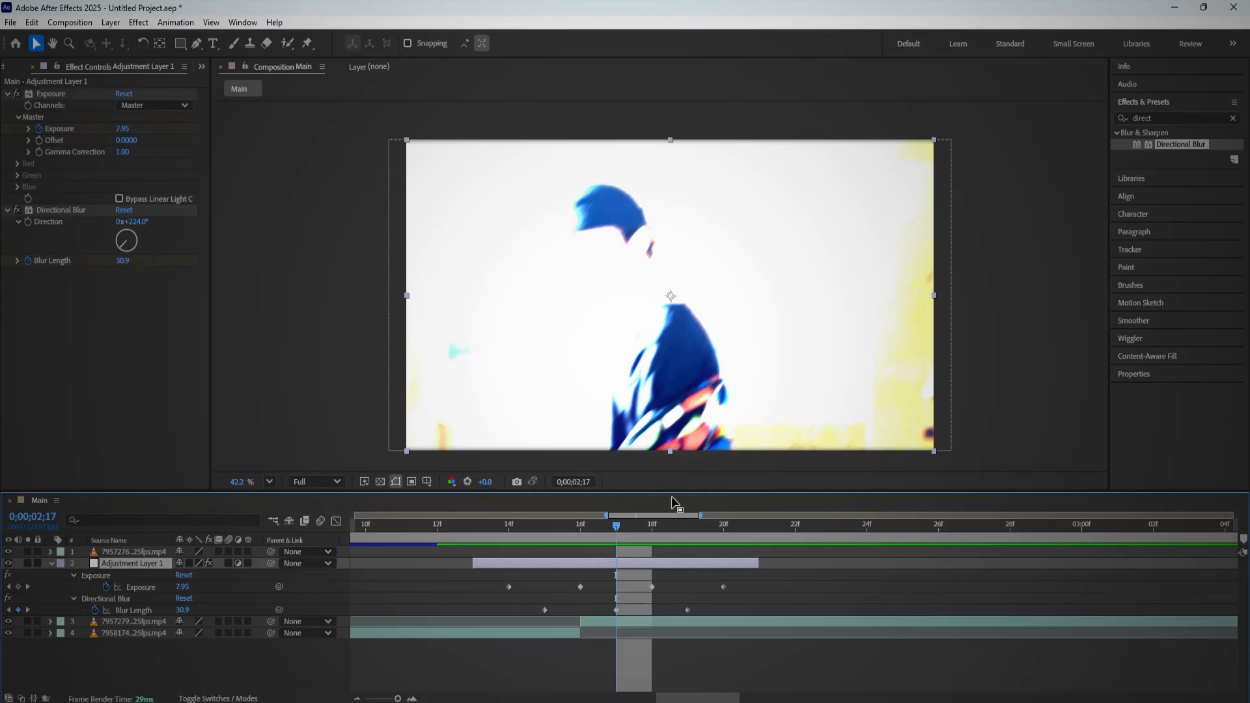
pyautogui.press('pageup')
pyautogui.moveTo(123, 129); pyautogui.dragTo(19, 135)
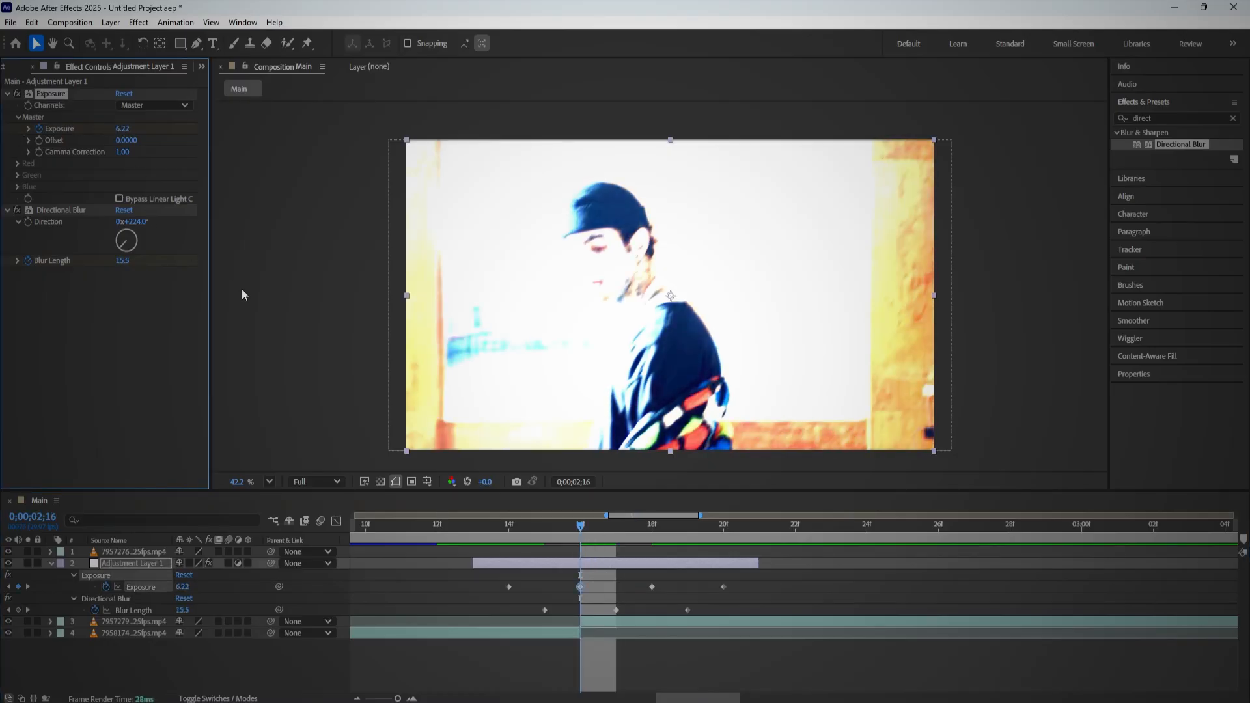
pyautogui.hotkey('ctrl', 'z')
# Step: Find the Invert effect and apply it to the adjustment layer, keeping Blend With Original at 0%
pyautogui.moveTo(1158, 118); pyautogui.dragTo(1088, 122)
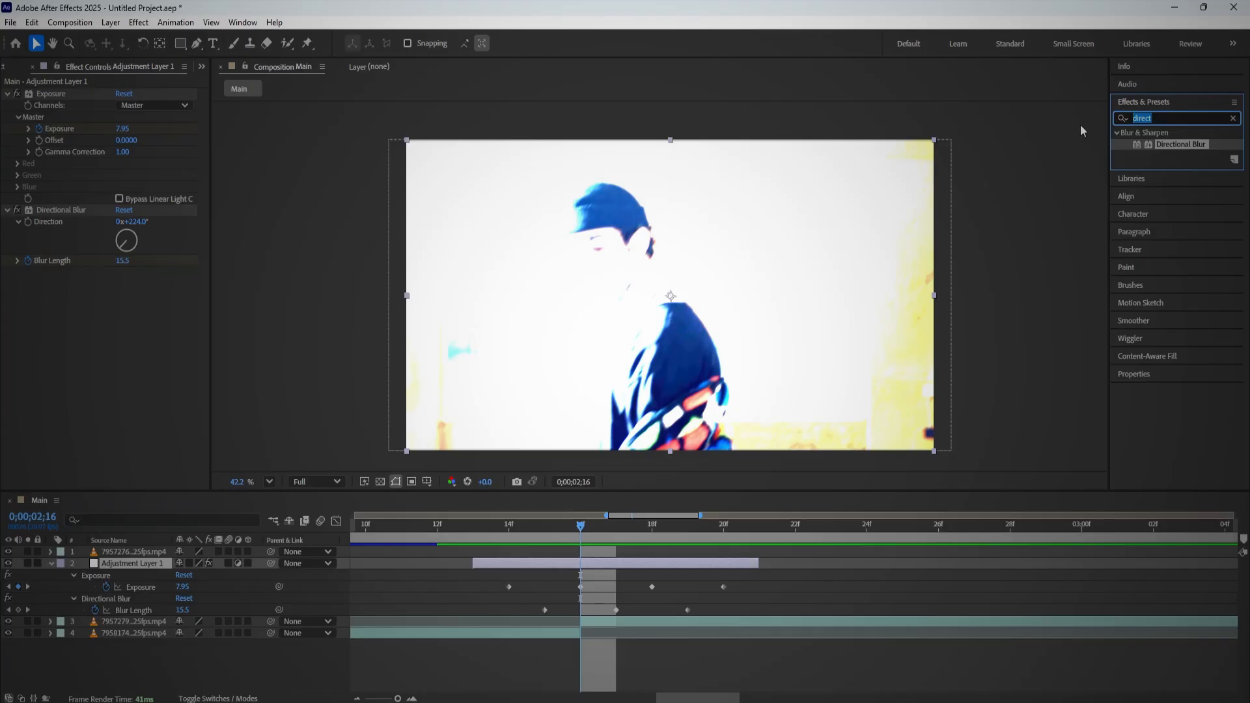
pyautogui.write('inve')
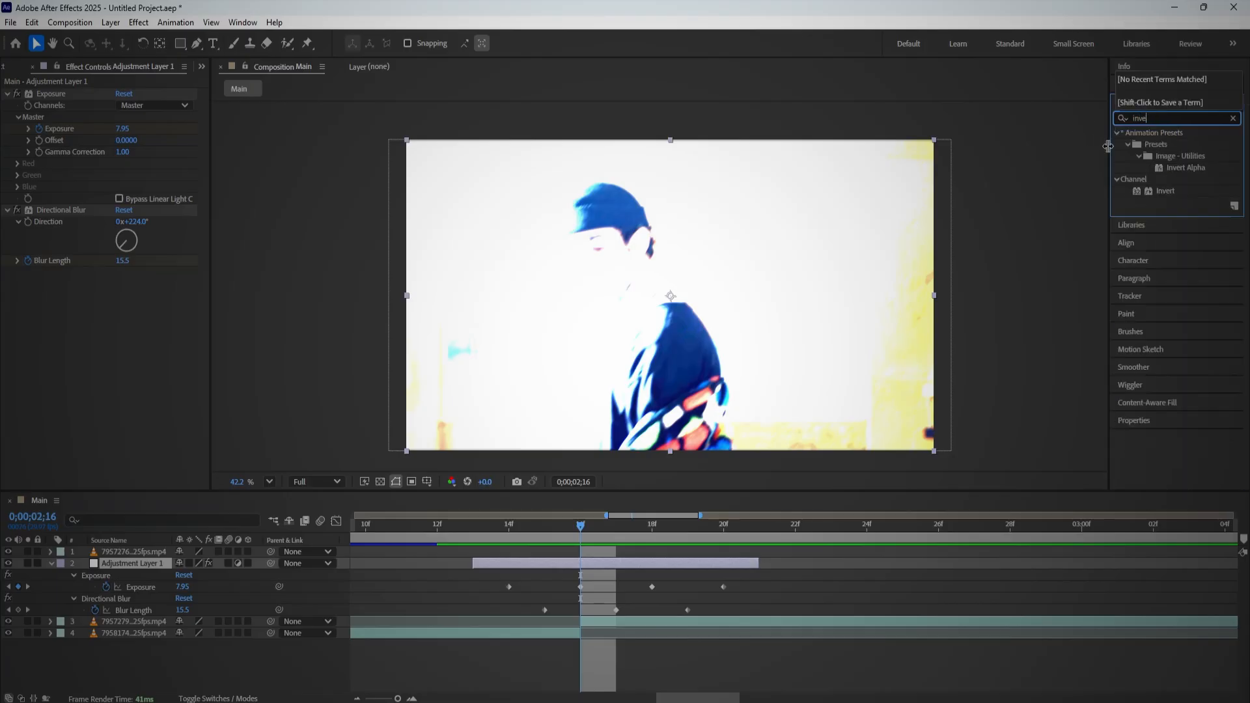
pyautogui.moveTo(1165, 191); pyautogui.dragTo(642, 568)
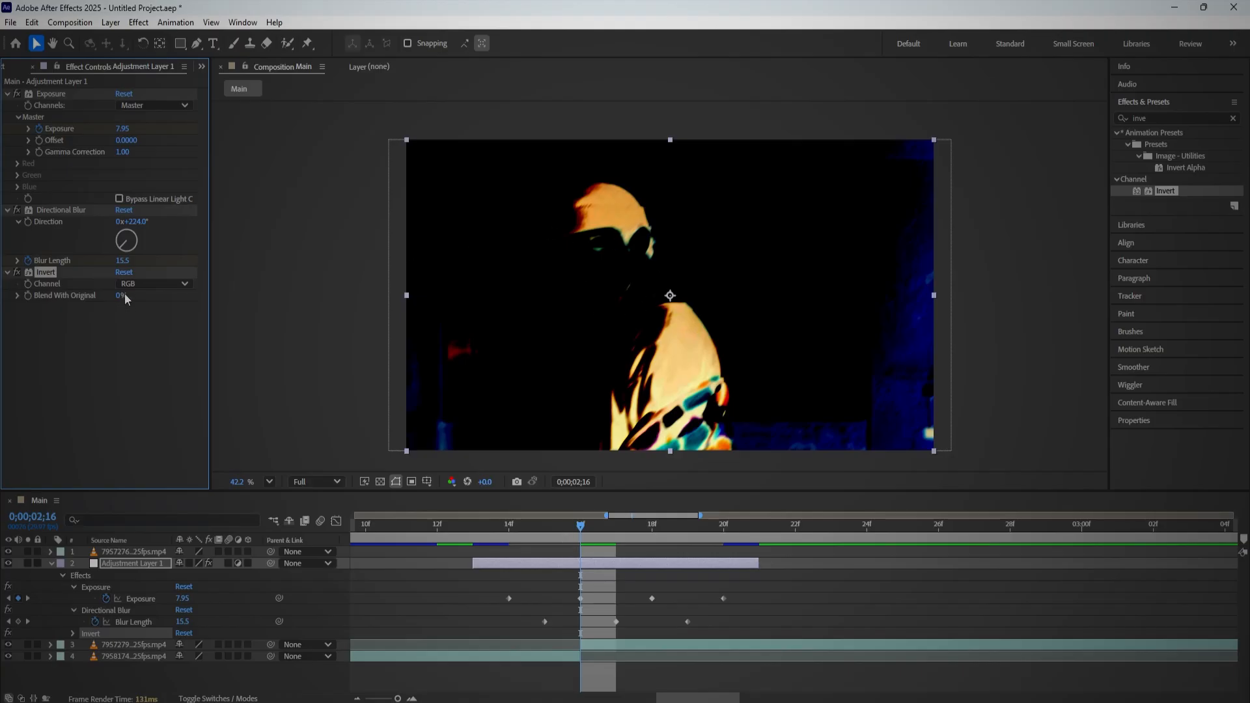
pyautogui.moveTo(125, 296)
pyautogui.mouseDown()
pyautogui.moveTo(148, 295)
pyautogui.moveTo(119, 295)
pyautogui.mouseUp()
# Step: Preview the inverted flash transition from 0;00;02;12, just before the adjustment layer
pyautogui.moveTo(498, 533); pyautogui.dragTo(455, 534)
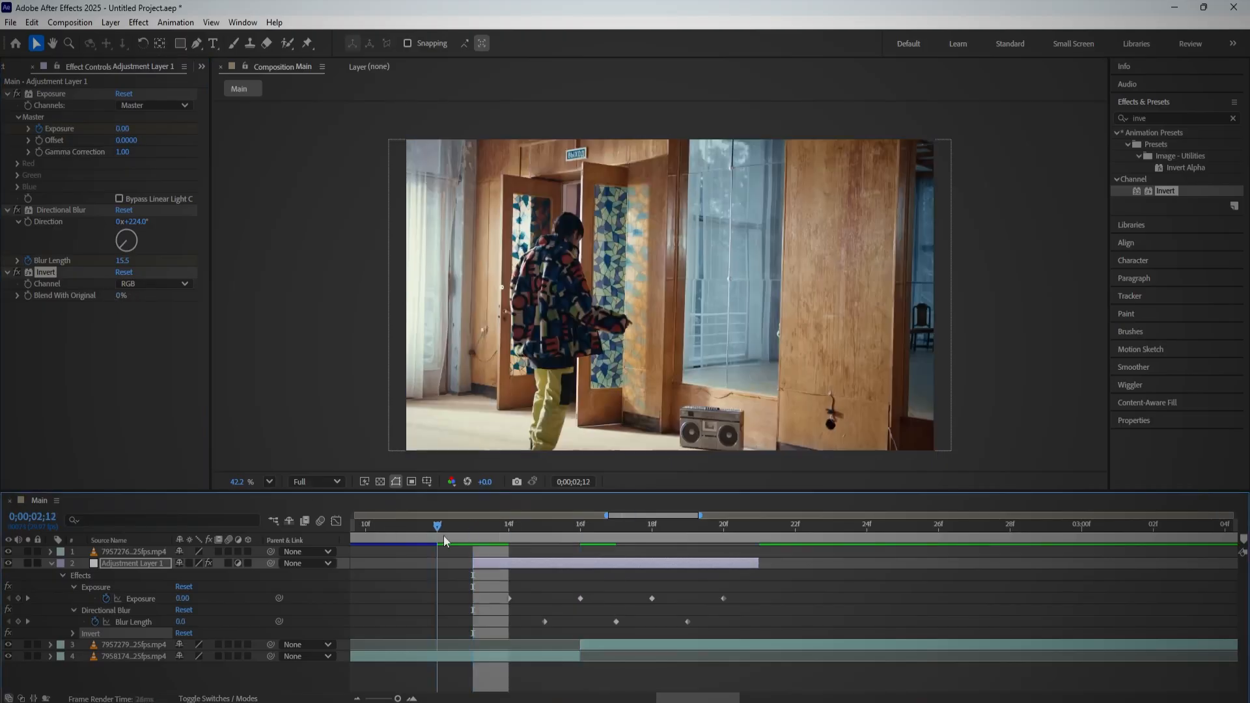
pyautogui.click(534, 542)
pyautogui.moveTo(534, 540); pyautogui.dragTo(432, 547)
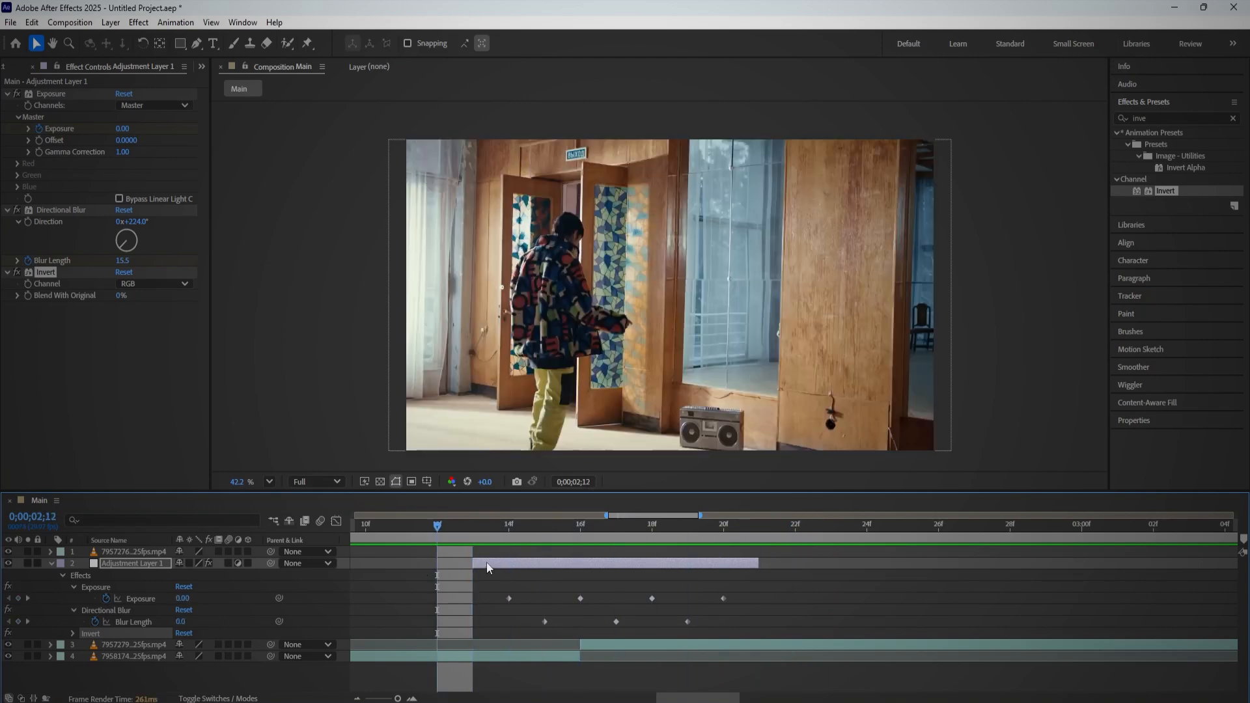
pyautogui.click(393, 540)
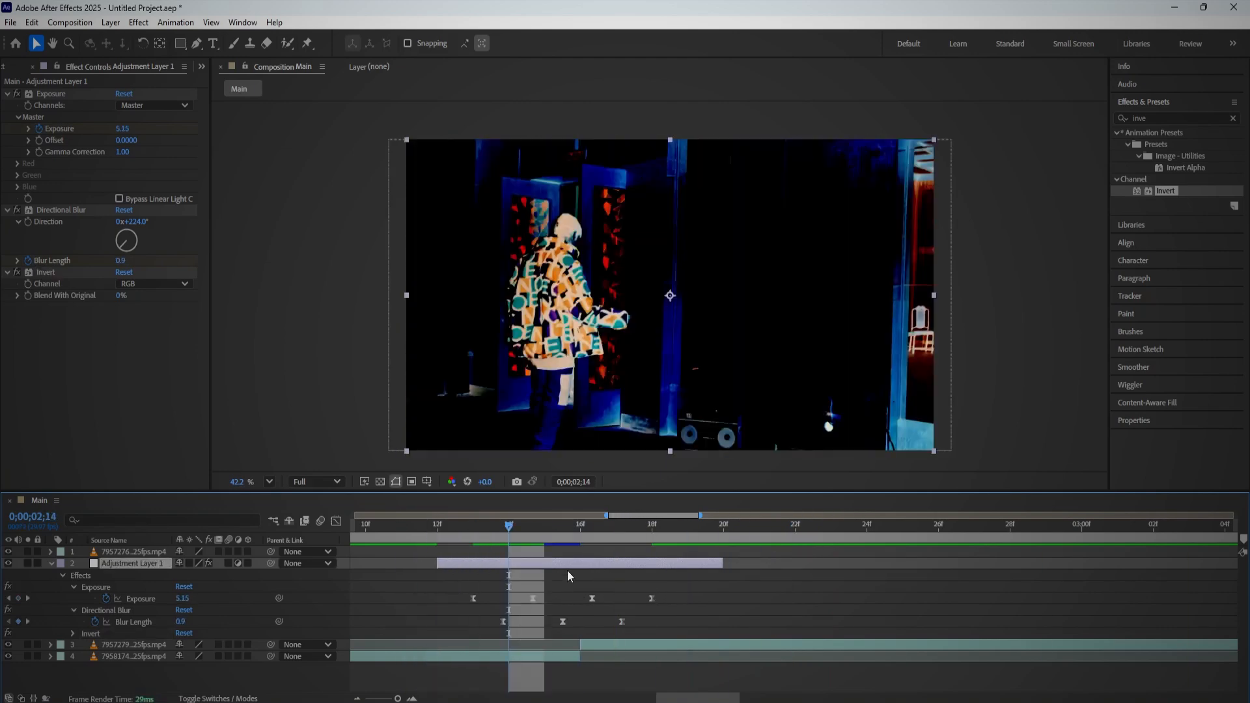
# Step: Stretch all Exposure and Blur Length keyframes over a longer span and start the adjustment layer at 0;00;02;13
pyautogui.moveTo(674, 594); pyautogui.dragTo(420, 648)
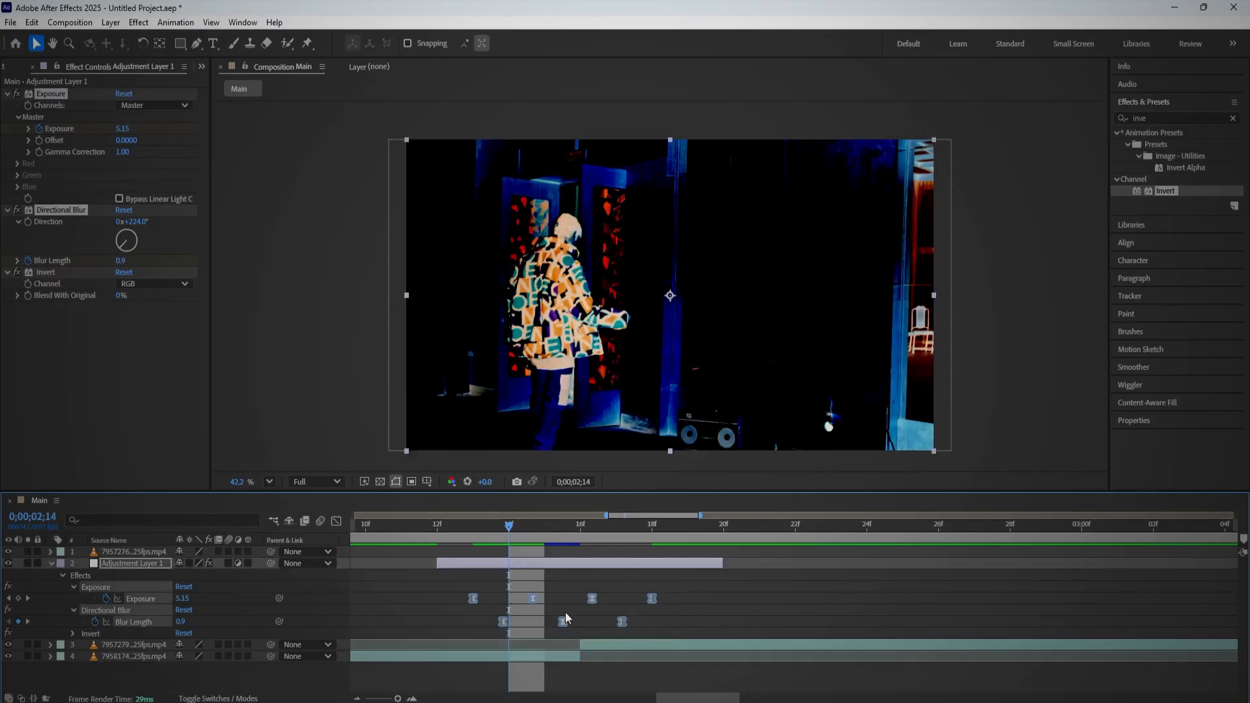
pyautogui.keyDown('alt'); pyautogui.moveTo(651, 602); pyautogui.dragTo(702, 570); pyautogui.keyUp('alt')
pyautogui.moveTo(440, 561); pyautogui.dragTo(471, 561)
pyautogui.keyDown('alt'); pyautogui.scroll(-6, 552, 604); pyautogui.keyUp('alt')
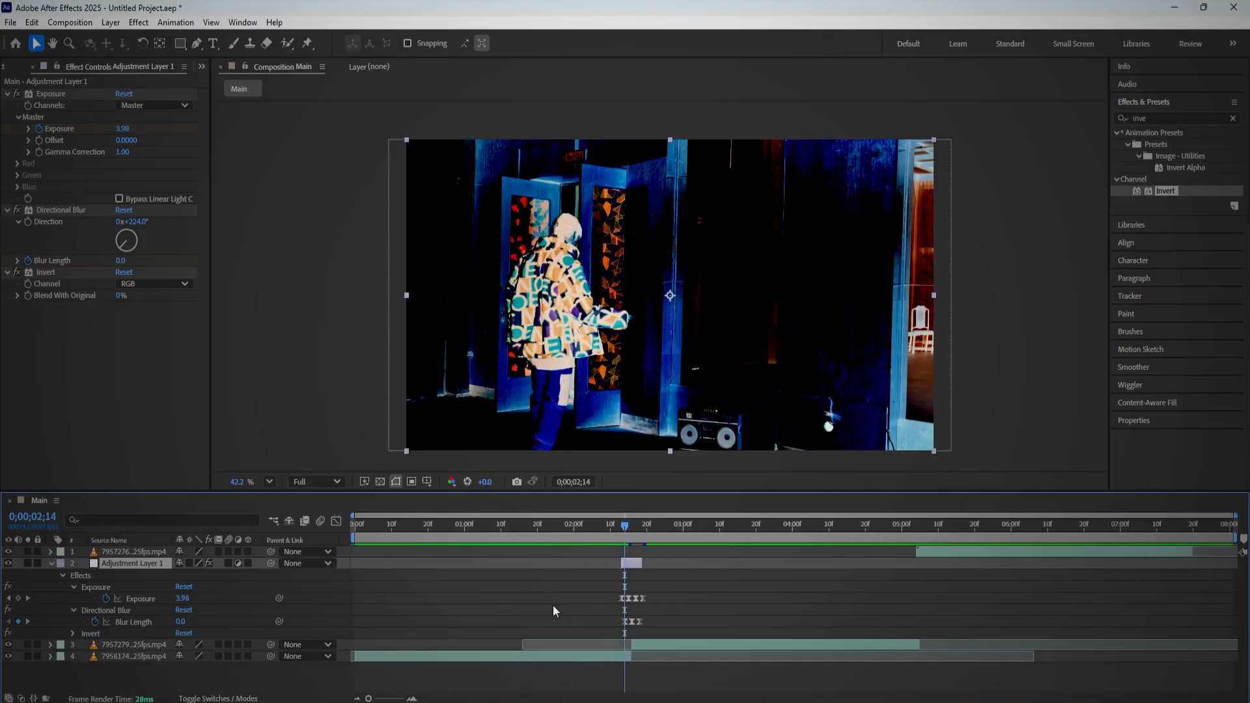
# Step: Collapse the adjustment layer's properties and play the transition from shortly before the first cut
pyautogui.press('u')
pyautogui.click(604, 530)
pyautogui.press('space')
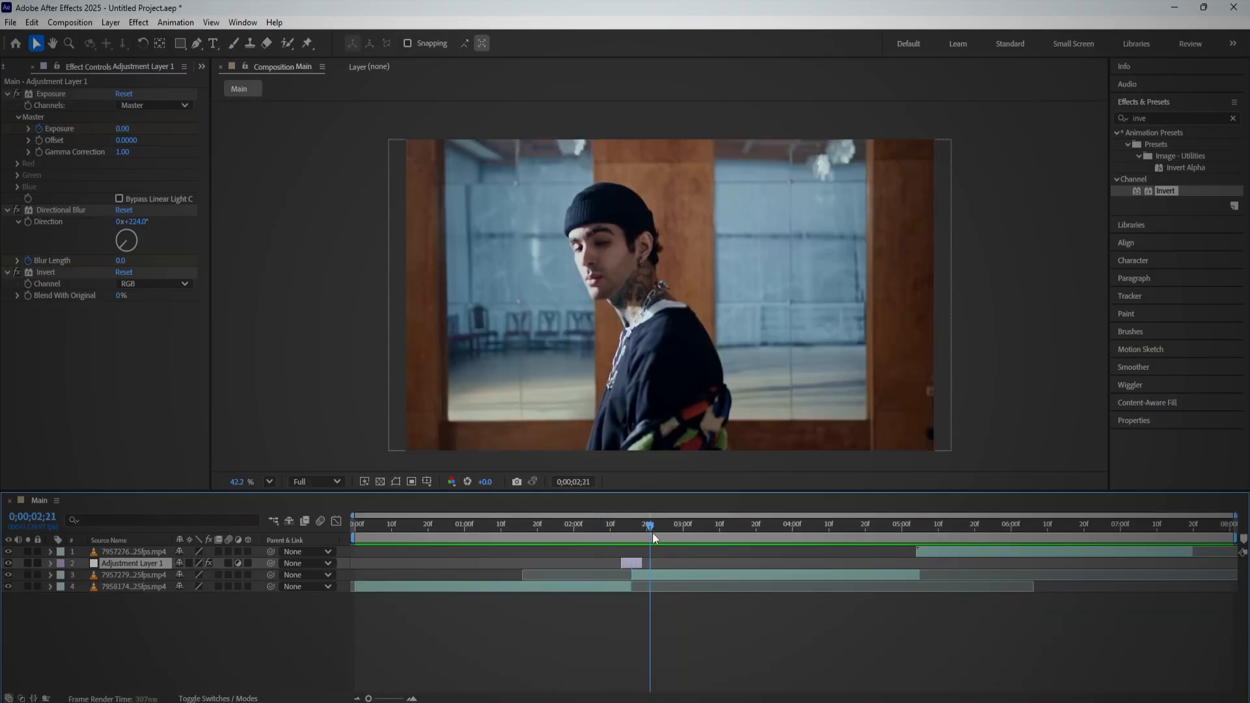
# Step: Activate the Pen tool and duplicate the 7957276 video clip at the second cut, near 0;00;05;05
pyautogui.click(901, 525)
pyautogui.moveTo(902, 527)
pyautogui.mouseDown()
pyautogui.moveTo(909, 540)
pyautogui.moveTo(922, 530)
pyautogui.mouseUp()
pyautogui.click(924, 553)
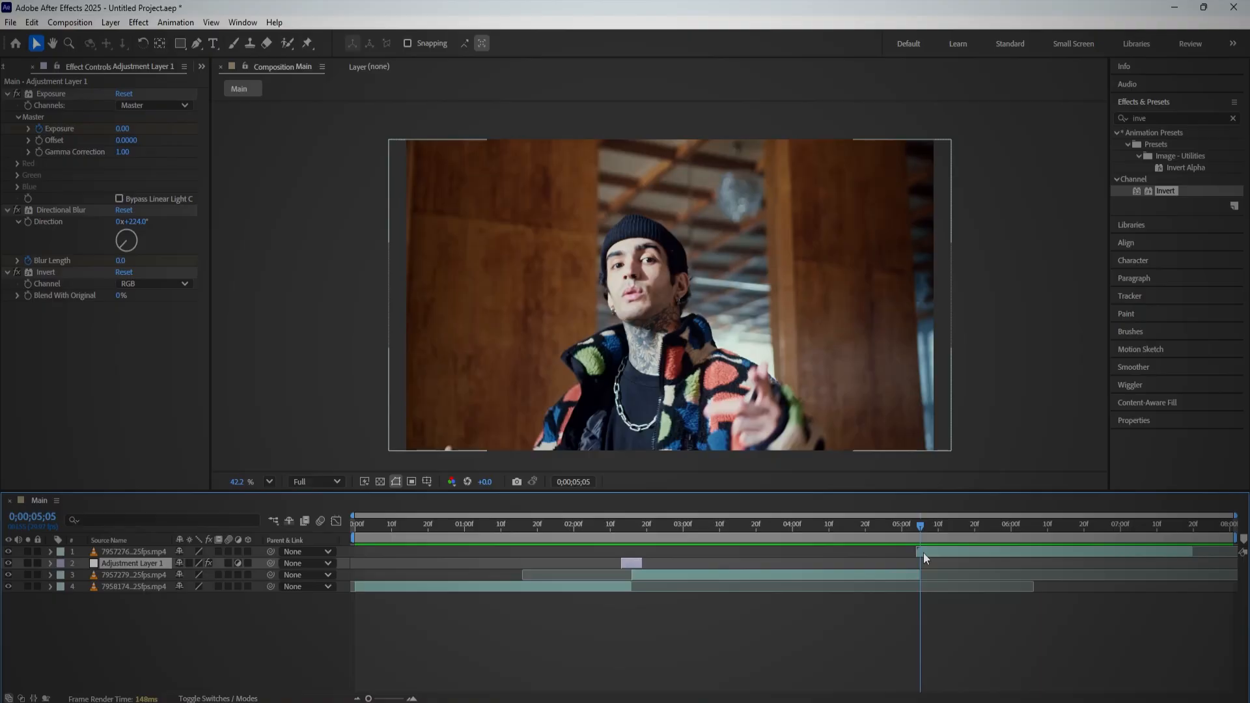
pyautogui.click(196, 43)
pyautogui.click(921, 552)
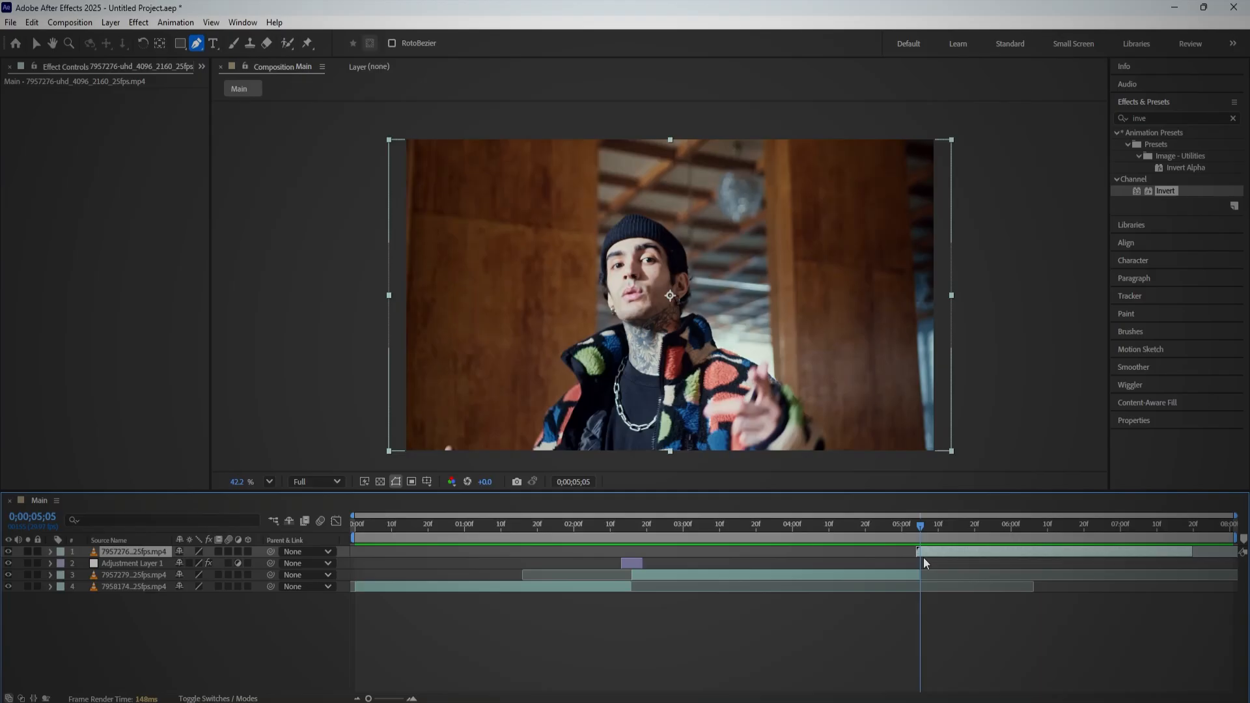
pyautogui.hotkey('ctrl', 'd')
pyautogui.press(';')
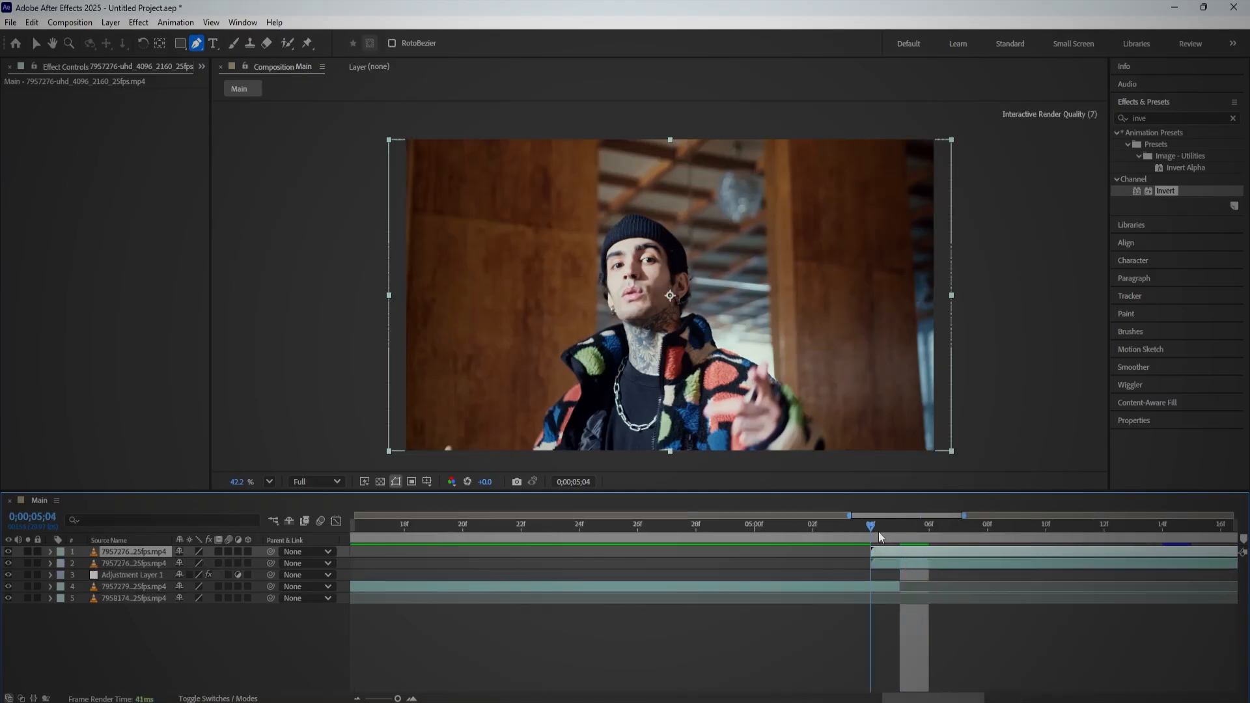
# Step: Trim the end of the duplicated 7957276 clip at 0;00;05;05
pyautogui.click(866, 517)
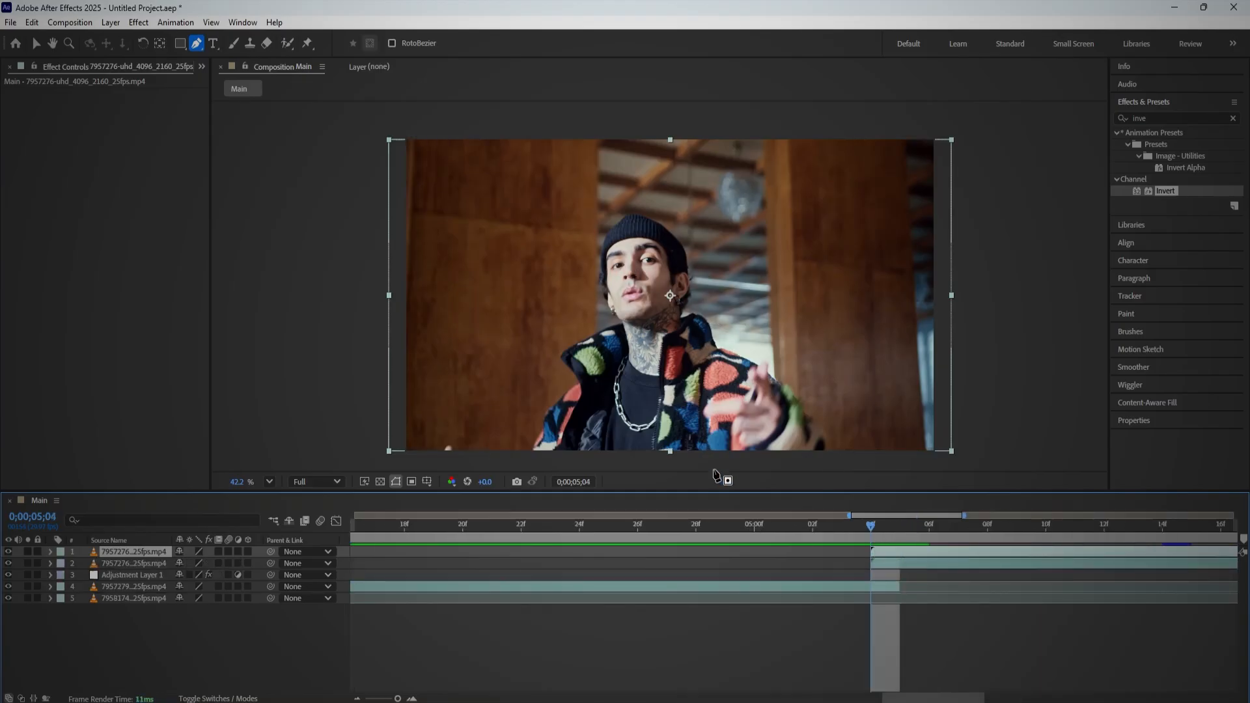
pyautogui.rightClick(880, 554)
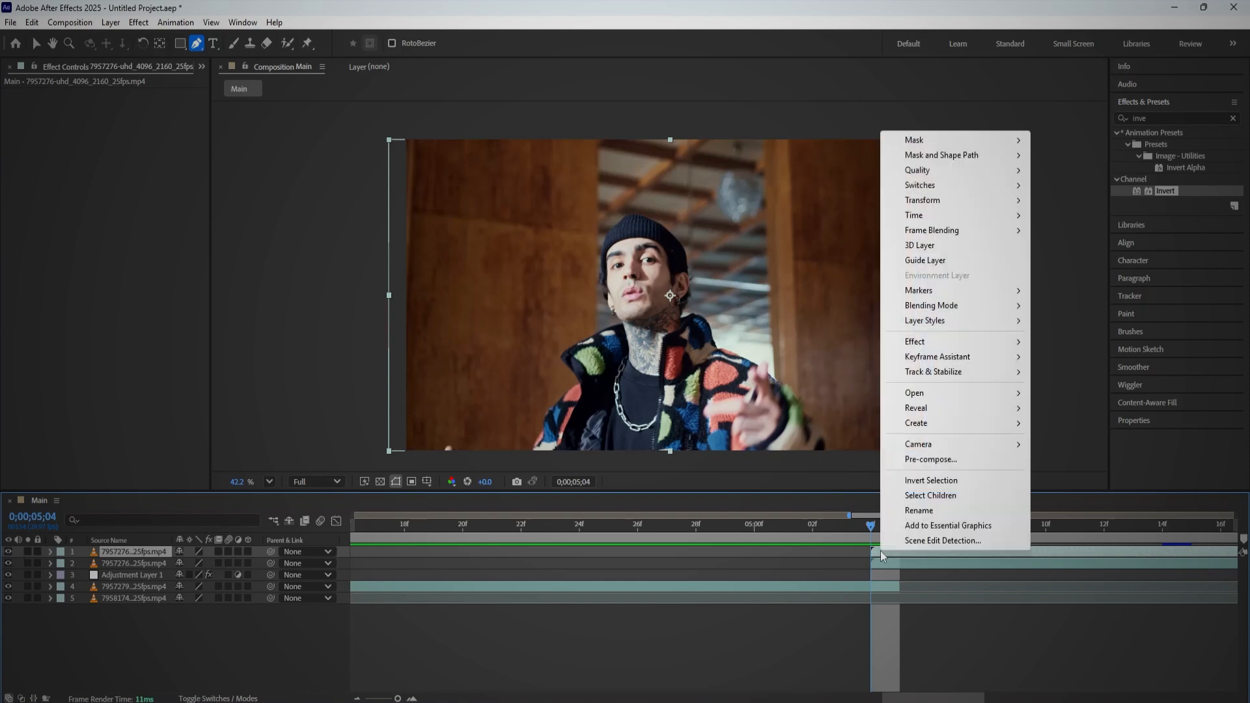
pyautogui.click(874, 530)
pyautogui.moveTo(885, 526); pyautogui.dragTo(897, 534)
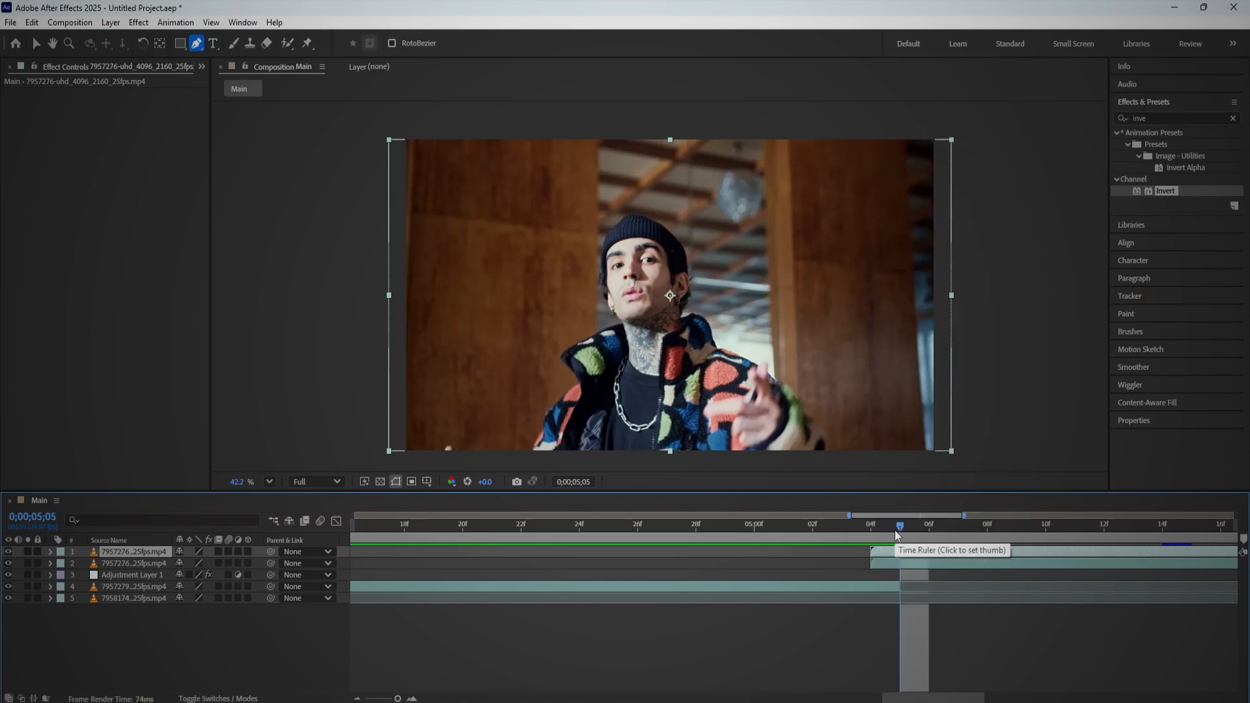
# Step: Apply Freeze Frame to the duplicated clip at 0;00;05;04 and extend its end to about 0;00;05;23
pyautogui.click(883, 532)
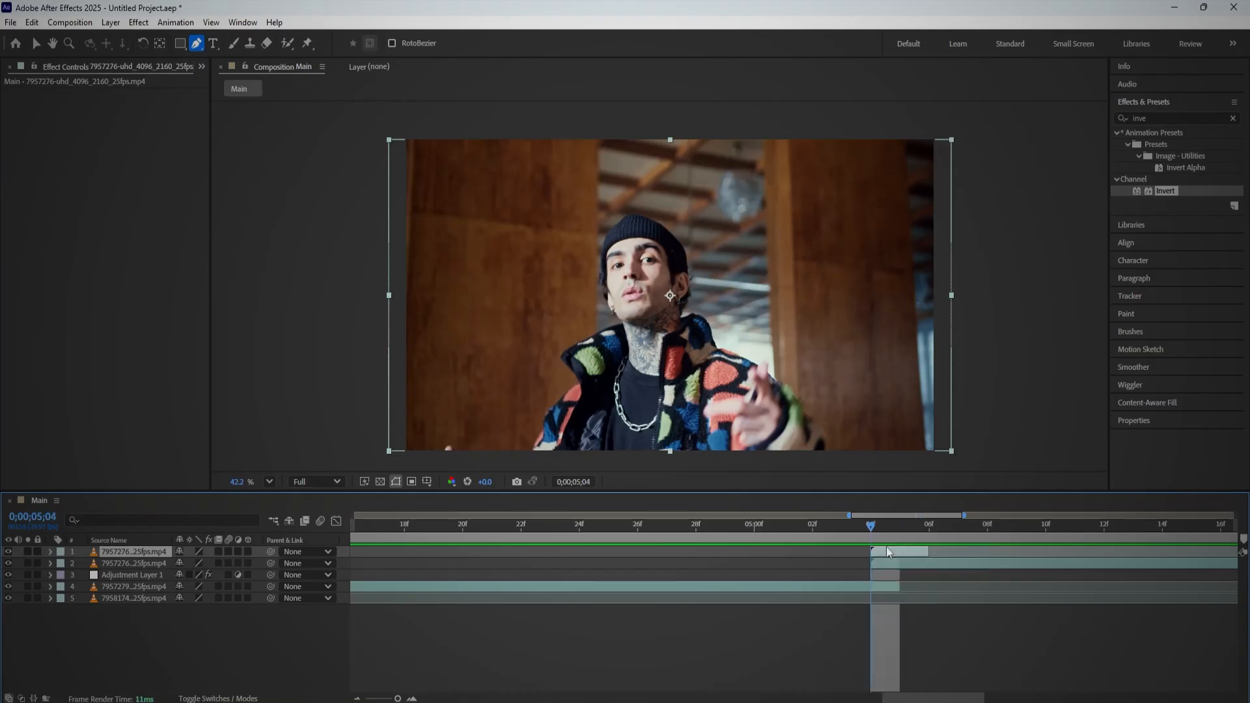
pyautogui.rightClick(886, 554)
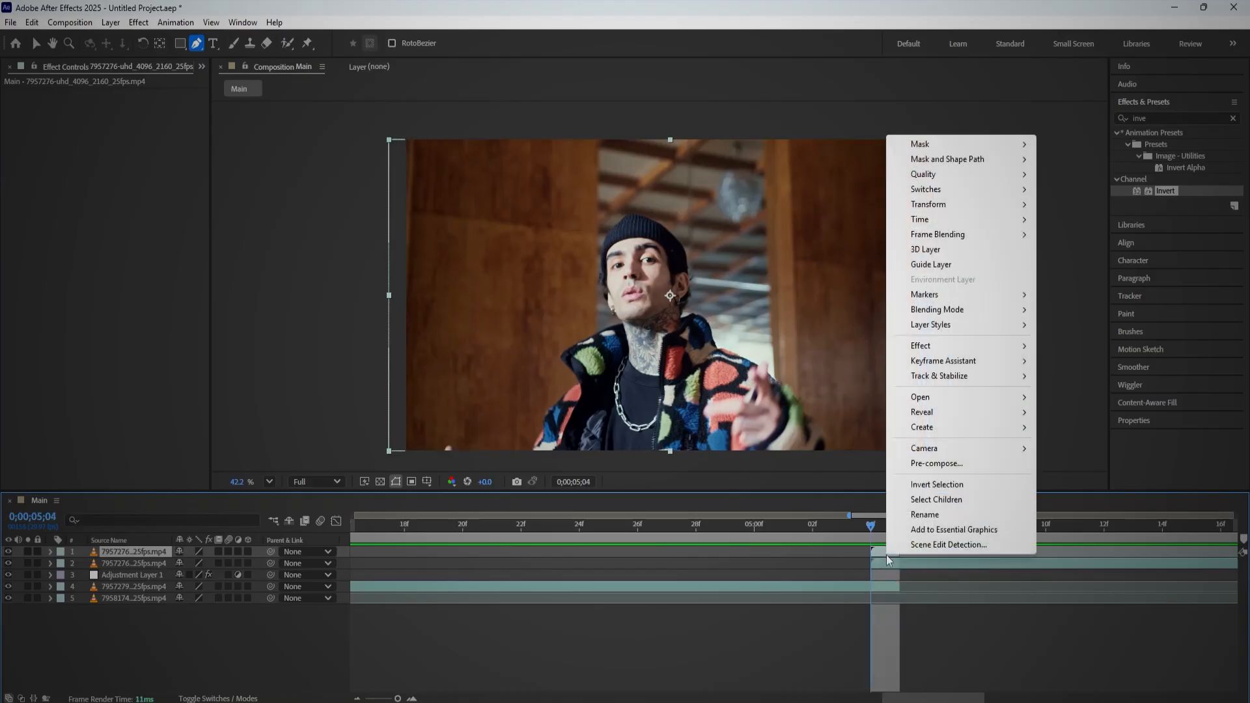
pyautogui.moveTo(964, 218)
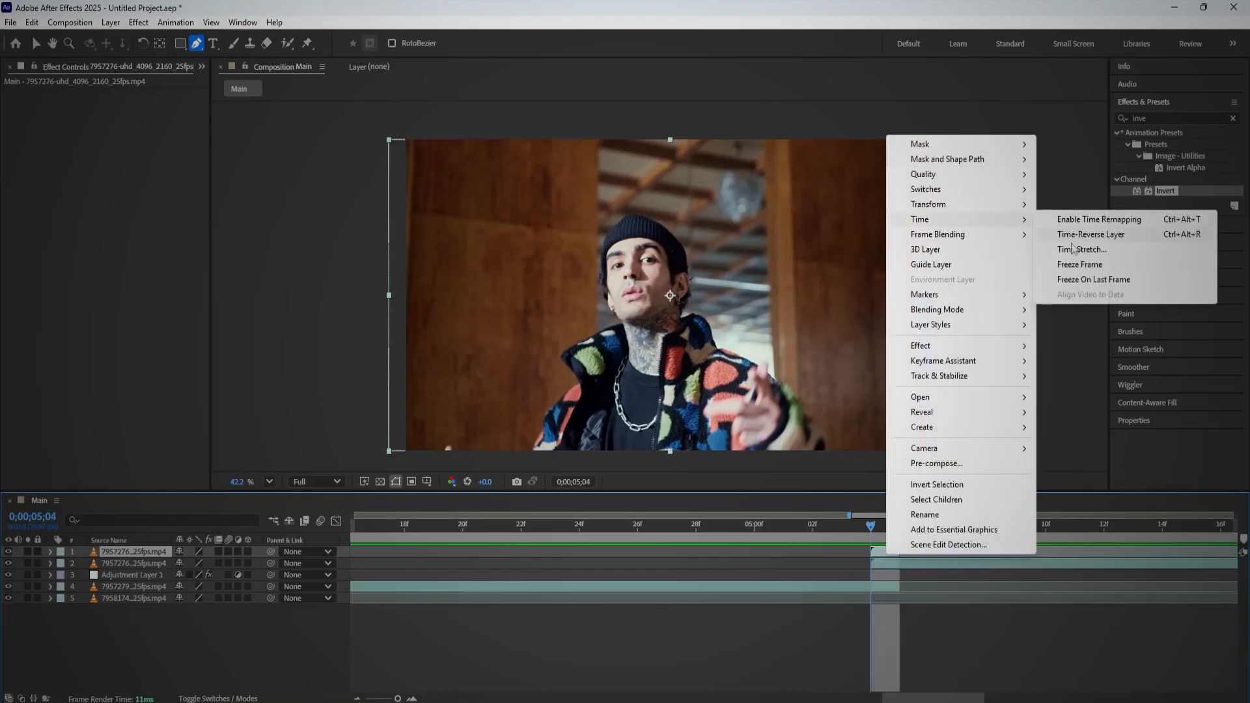
pyautogui.click(1075, 266)
pyautogui.scroll(-2, 904, 554)
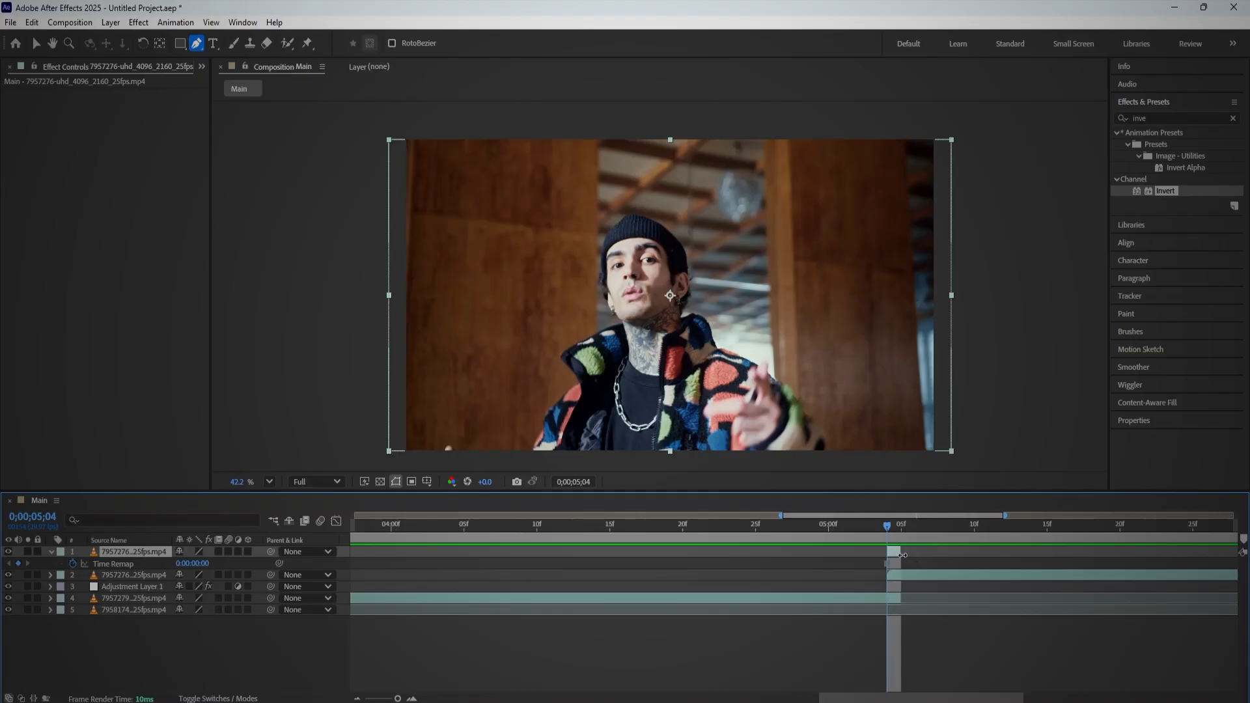
pyautogui.moveTo(901, 555); pyautogui.dragTo(1159, 554)
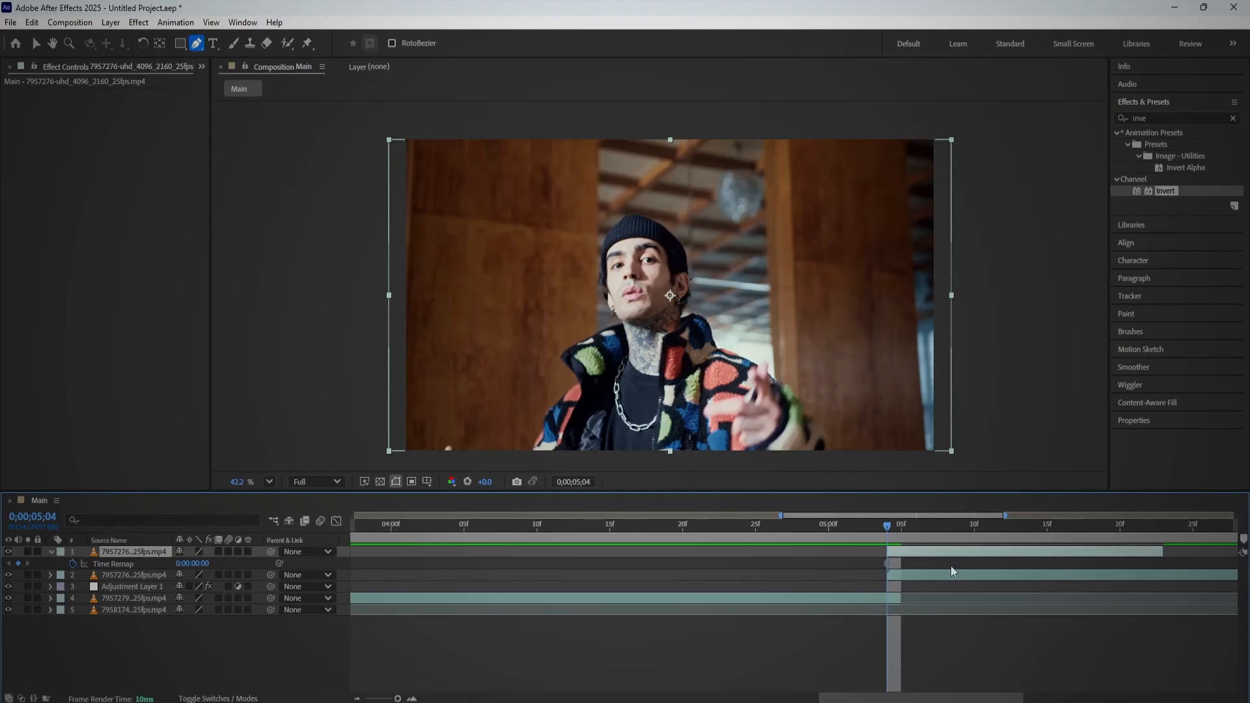
# Step: Draw a closed Pen mask around the man's jacket, head and hand on the frozen layer, closing it below the frame
pyautogui.click(530, 451)
pyautogui.click(542, 426)
pyautogui.click(543, 415)
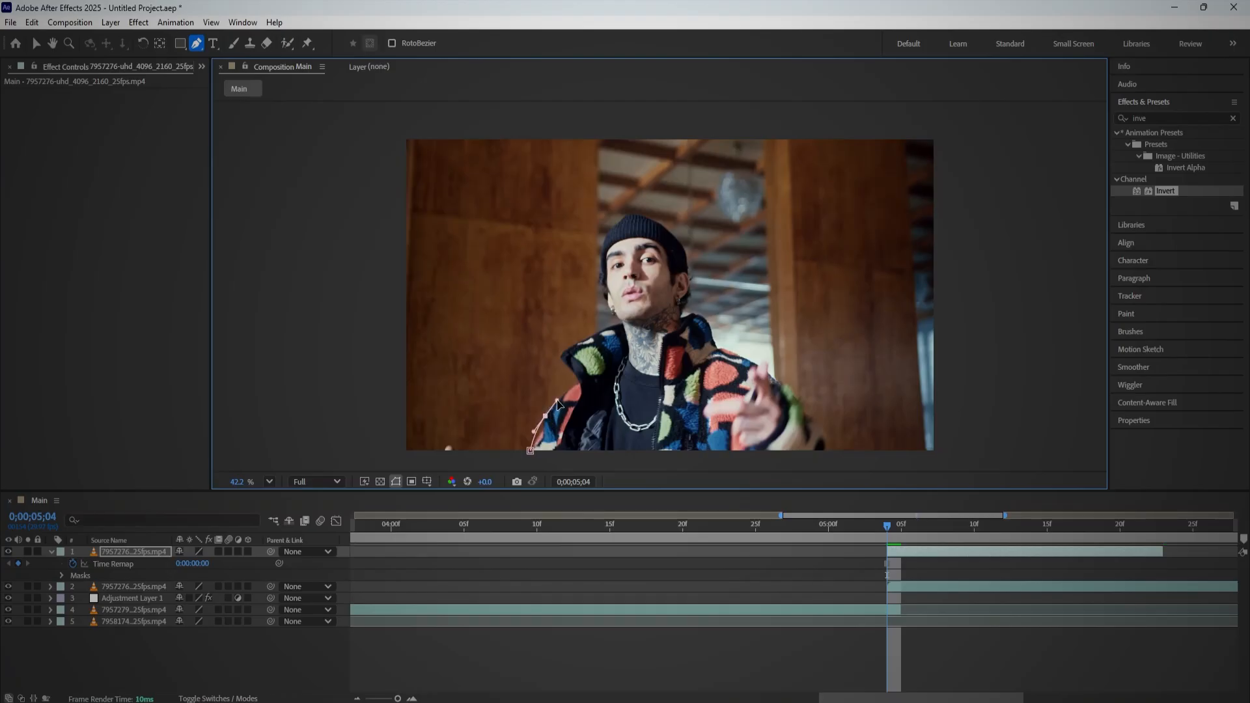
pyautogui.scroll(2, 557, 395)
pyautogui.moveTo(557, 395); pyautogui.dragTo(595, 272)
pyautogui.click(626, 249)
pyautogui.scroll(3, 627, 249)
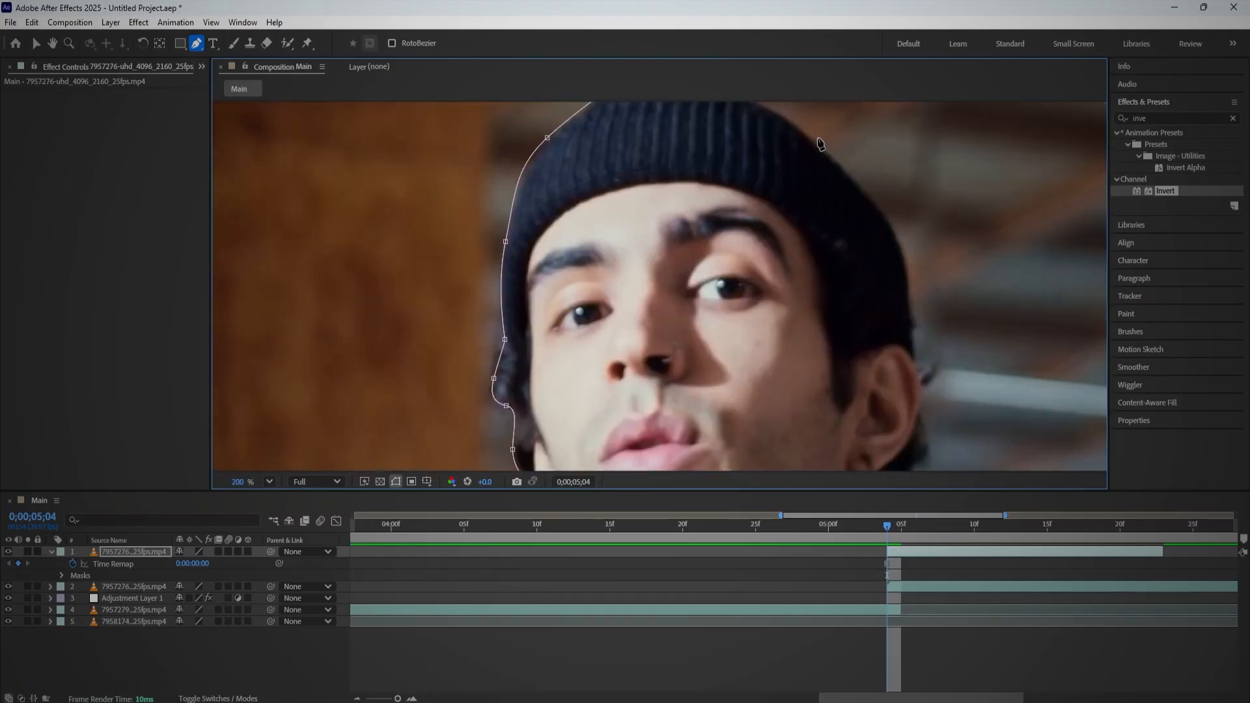
pyautogui.moveTo(857, 461); pyautogui.dragTo(987, 361)
pyautogui.click(873, 350)
pyautogui.moveTo(988, 361); pyautogui.dragTo(846, 263)
pyautogui.moveTo(909, 400); pyautogui.dragTo(811, 287)
pyautogui.moveTo(955, 329); pyautogui.dragTo(810, 204)
pyautogui.click(983, 340)
pyautogui.moveTo(882, 243); pyautogui.dragTo(906, 280)
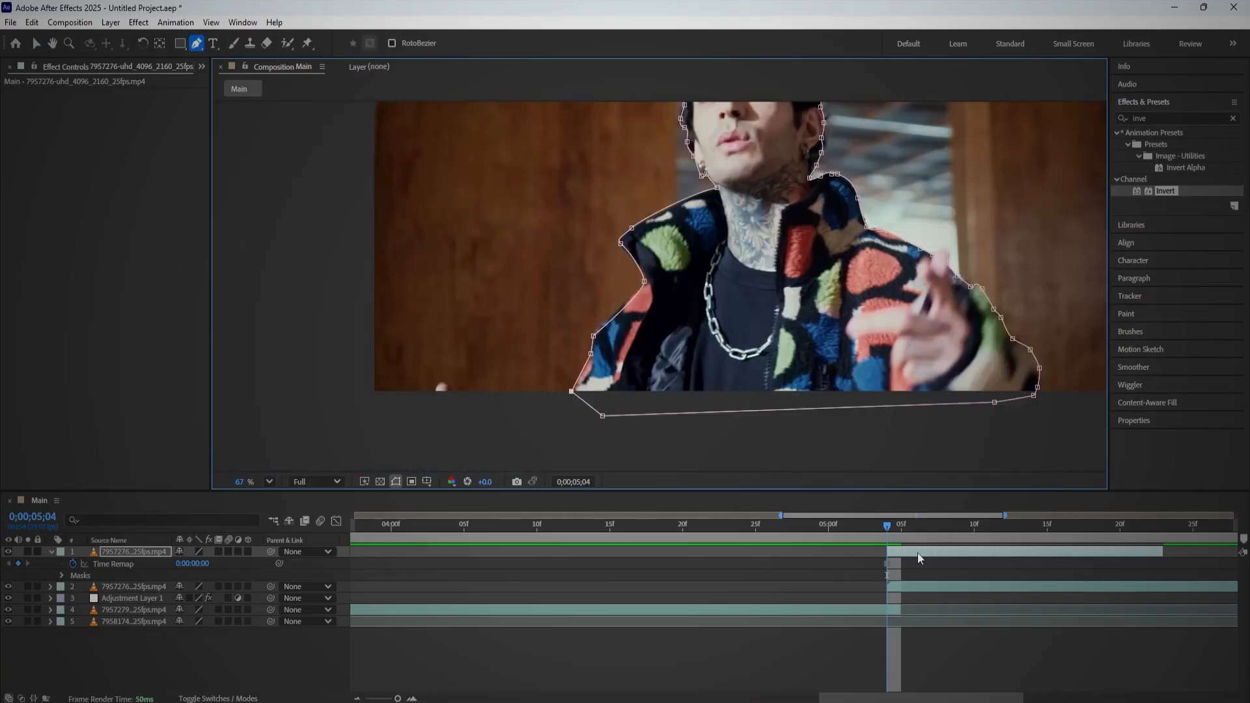
# Step: Collapse the masked freeze-frame layer and solo it to check the man's cutout
pyautogui.click(51, 552)
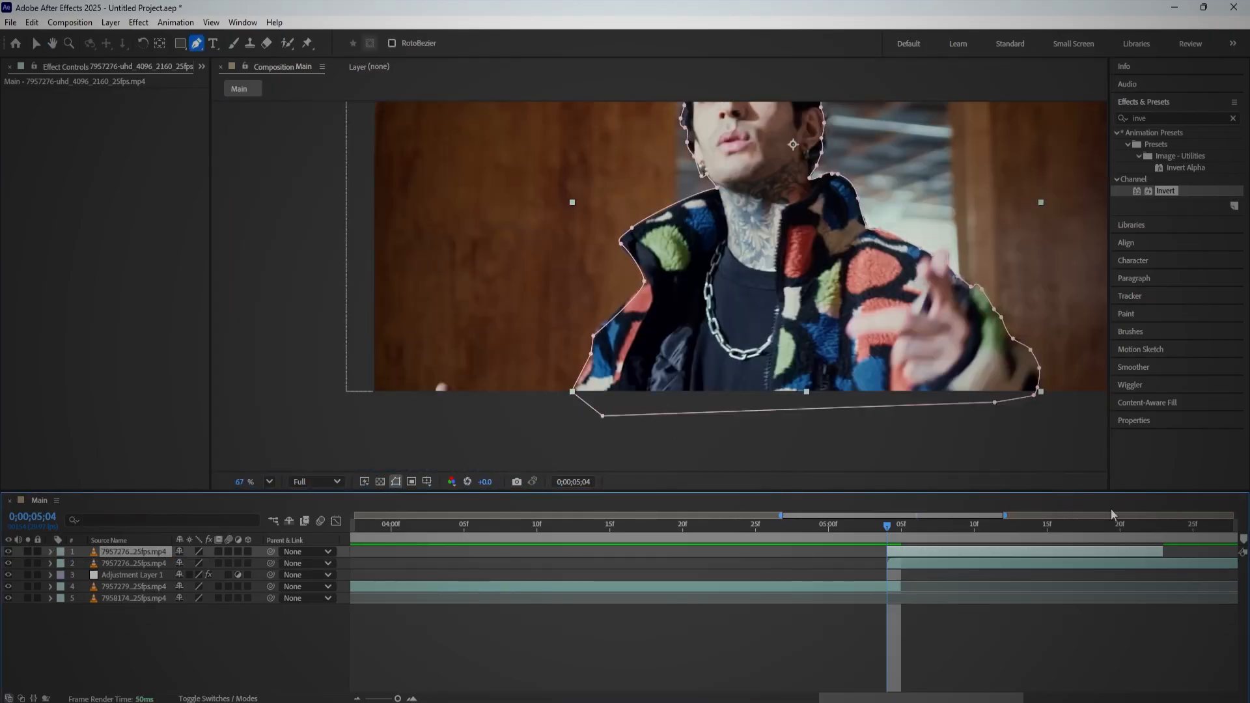
pyautogui.click(27, 552)
pyautogui.moveTo(510, 345); pyautogui.dragTo(542, 405)
pyautogui.scroll(-1, 745, 275)
pyautogui.press('space')
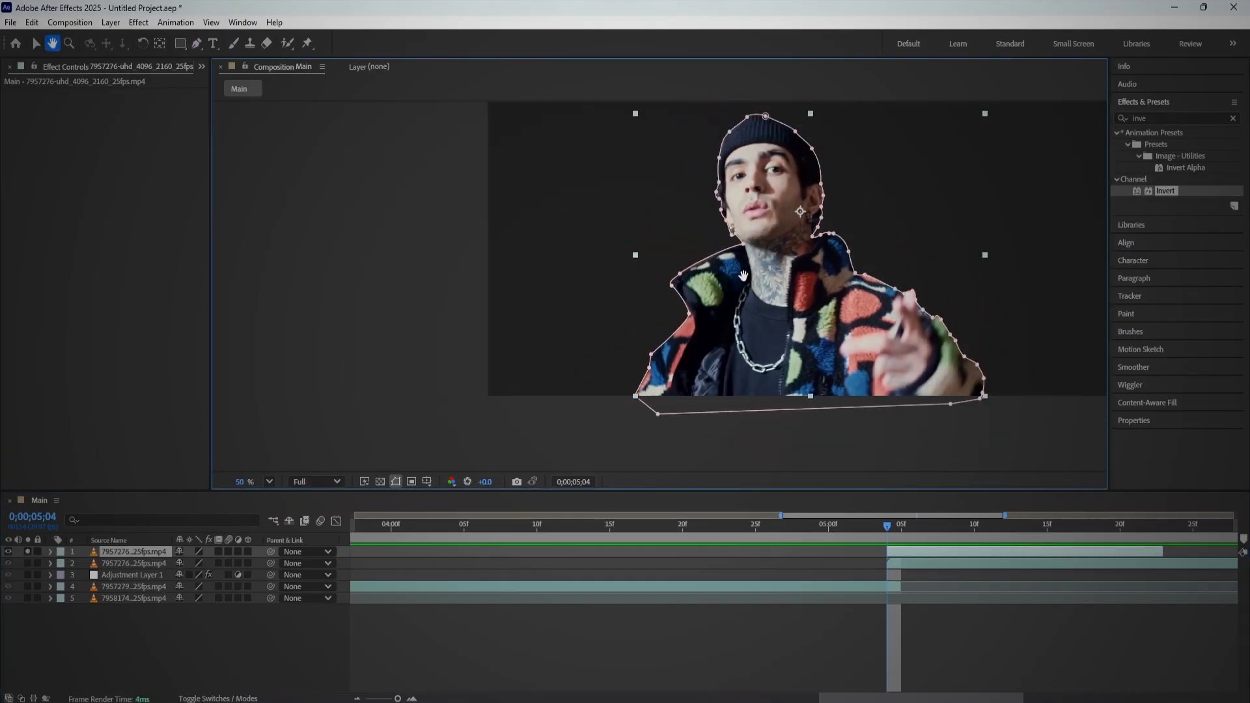
pyautogui.moveTo(720, 294); pyautogui.dragTo(674, 332)
# Step: Slide the masked freeze-frame layer earlier in the timeline so it starts at 0;00;04;24
pyautogui.press('v')
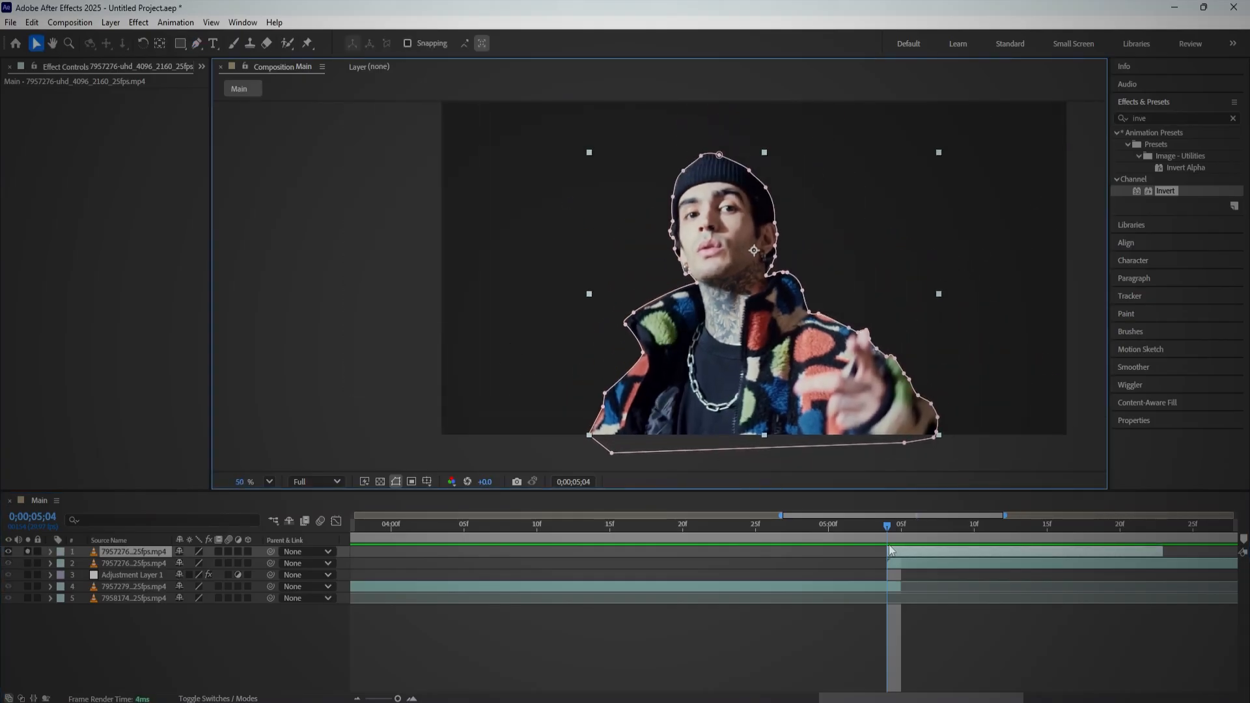
pyautogui.moveTo(896, 553); pyautogui.dragTo(828, 549)
pyautogui.press('=')
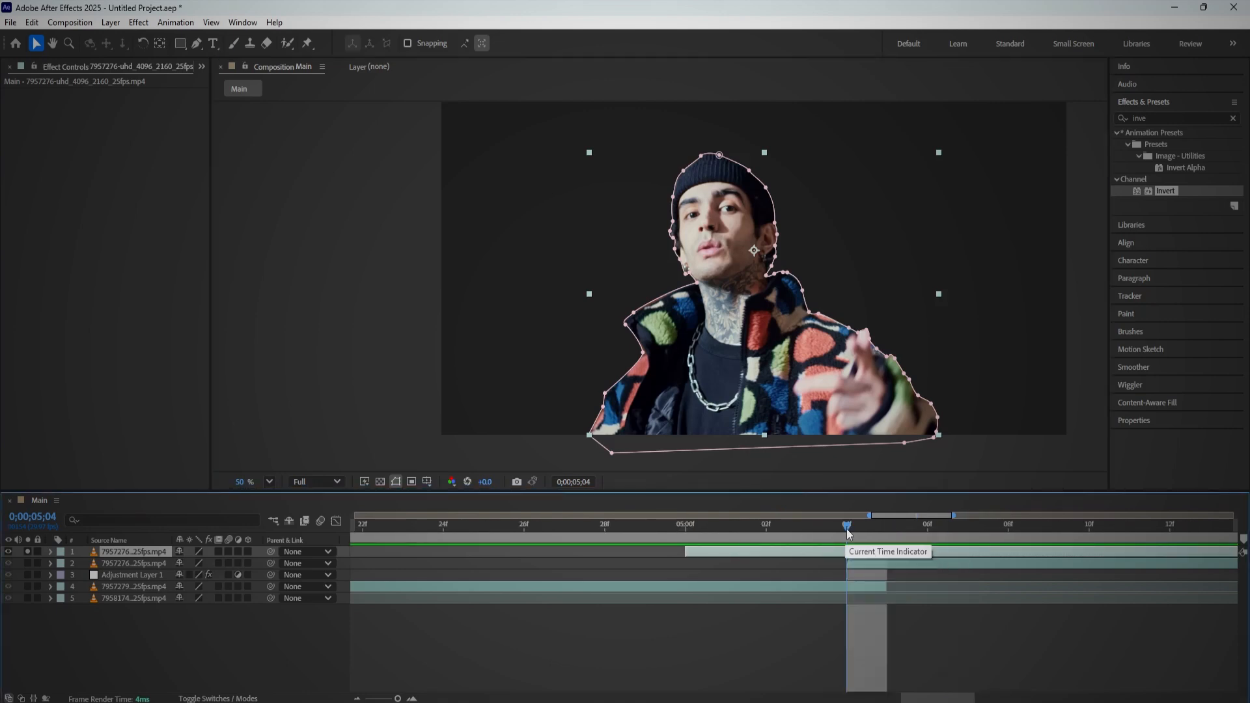
pyautogui.moveTo(847, 530); pyautogui.dragTo(525, 535)
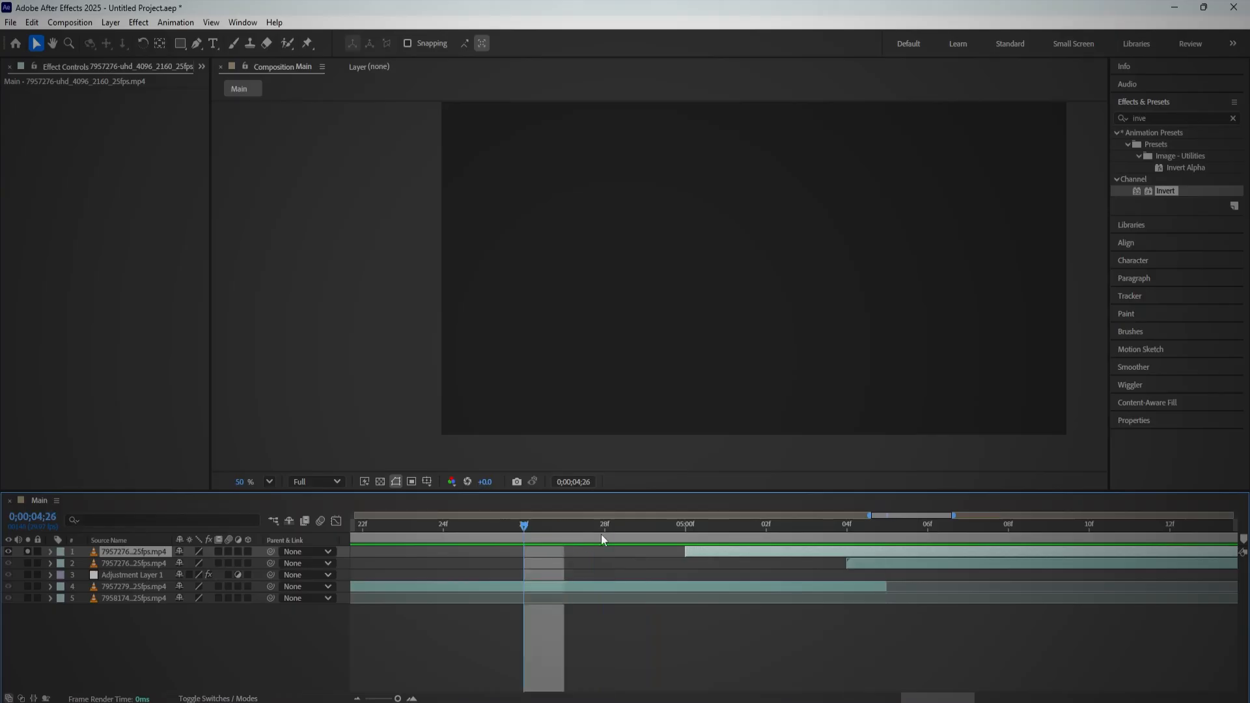
pyautogui.click(847, 530)
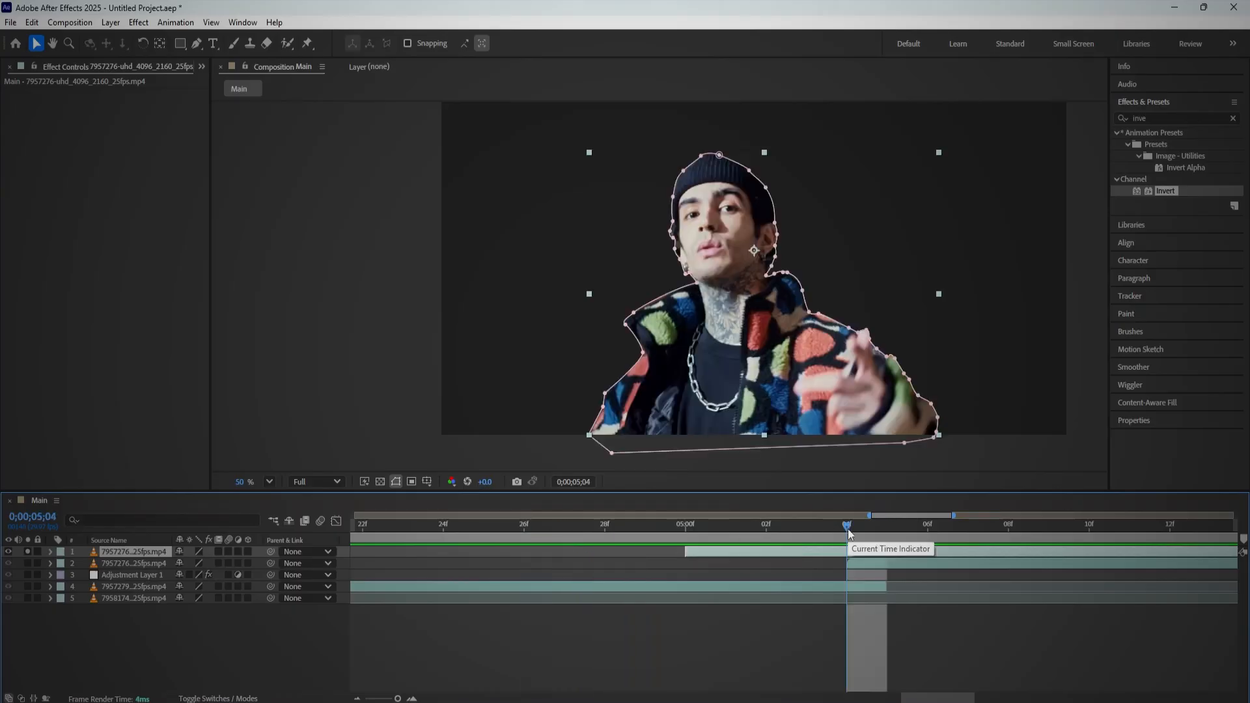
pyautogui.hotkey('shift', 'pageup')
pyautogui.moveTo(784, 545); pyautogui.dragTo(542, 556)
# Step: Trim the end of the masked freeze-frame layer at 0;00;05;04 and check the frames after it
pyautogui.click(841, 536)
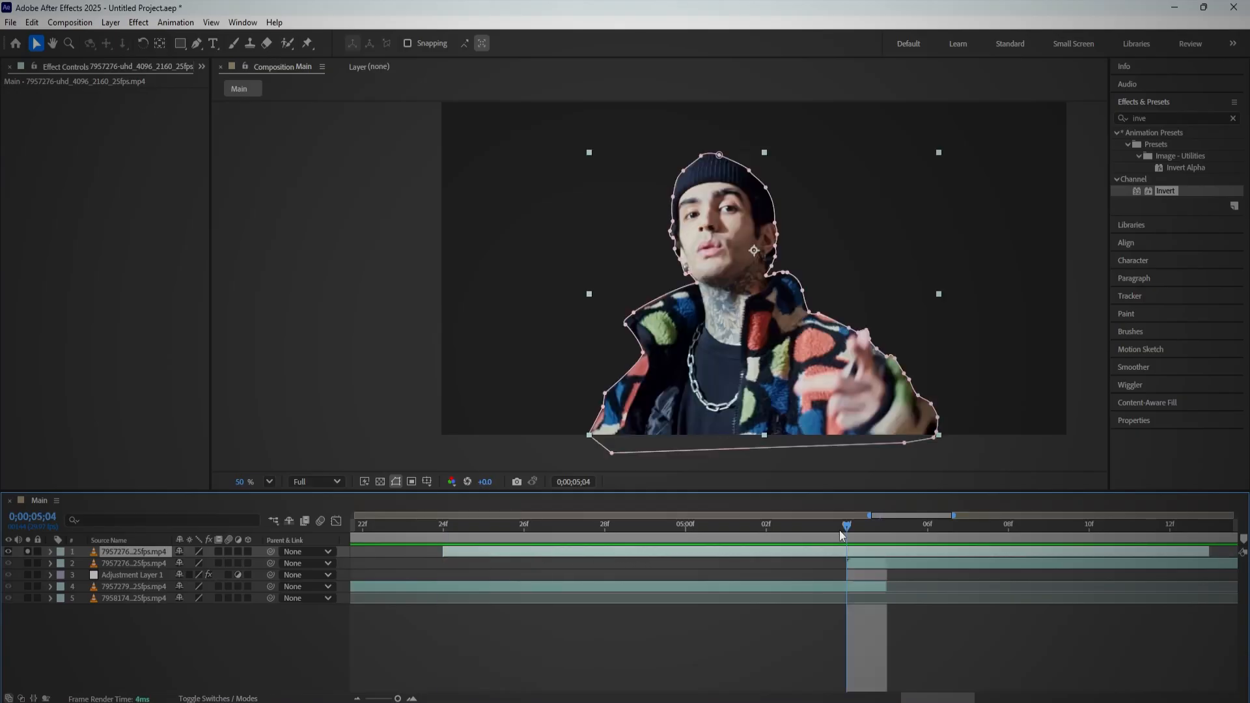
pyautogui.hotkey('alt', ']')
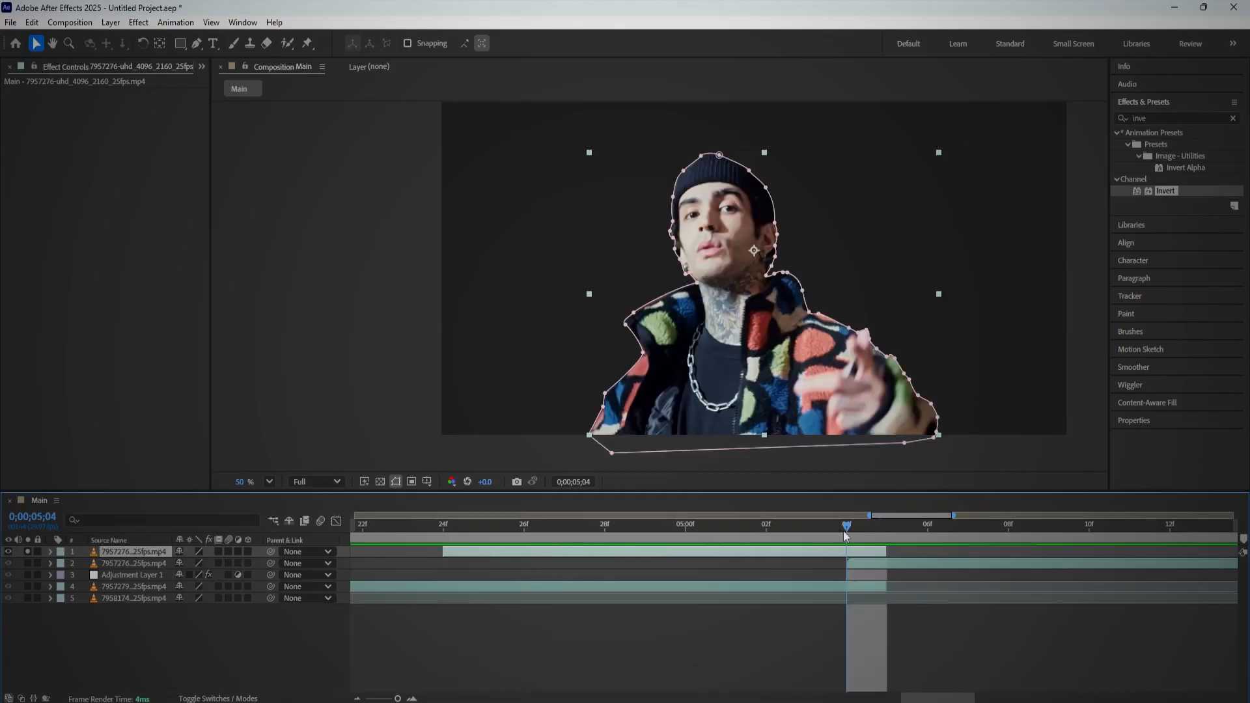
pyautogui.moveTo(848, 528); pyautogui.dragTo(928, 527)
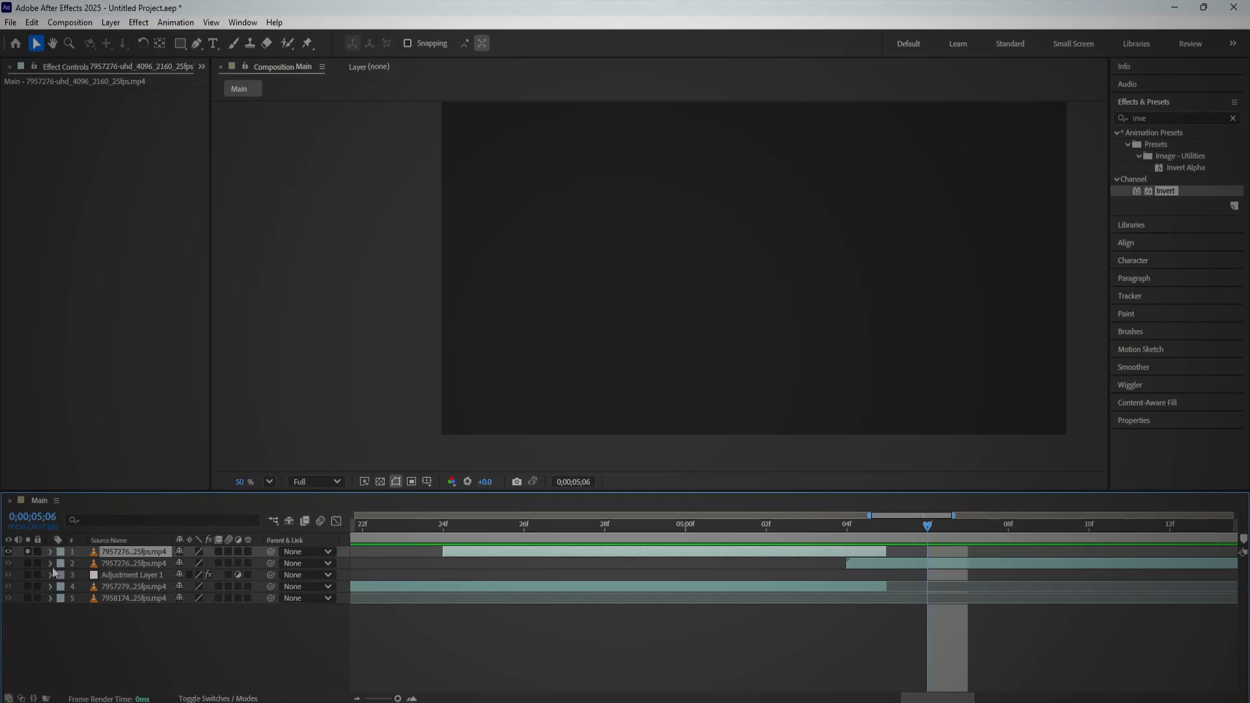
# Step: Solo the next clip layer as well and add a Gaussian Blur effect to the masked freeze-frame layer at 0;00;04;24
pyautogui.click(27, 564)
pyautogui.moveTo(815, 533); pyautogui.dragTo(443, 556)
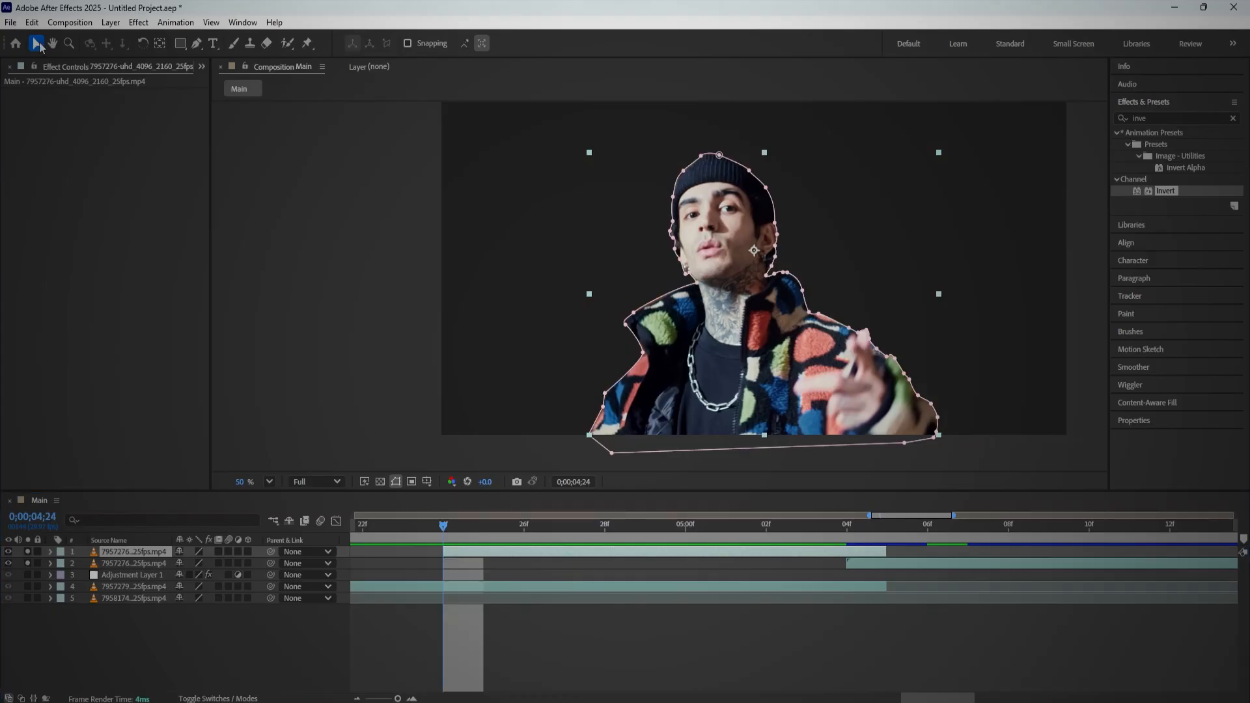
pyautogui.click(1140, 117)
pyautogui.write('gaus')
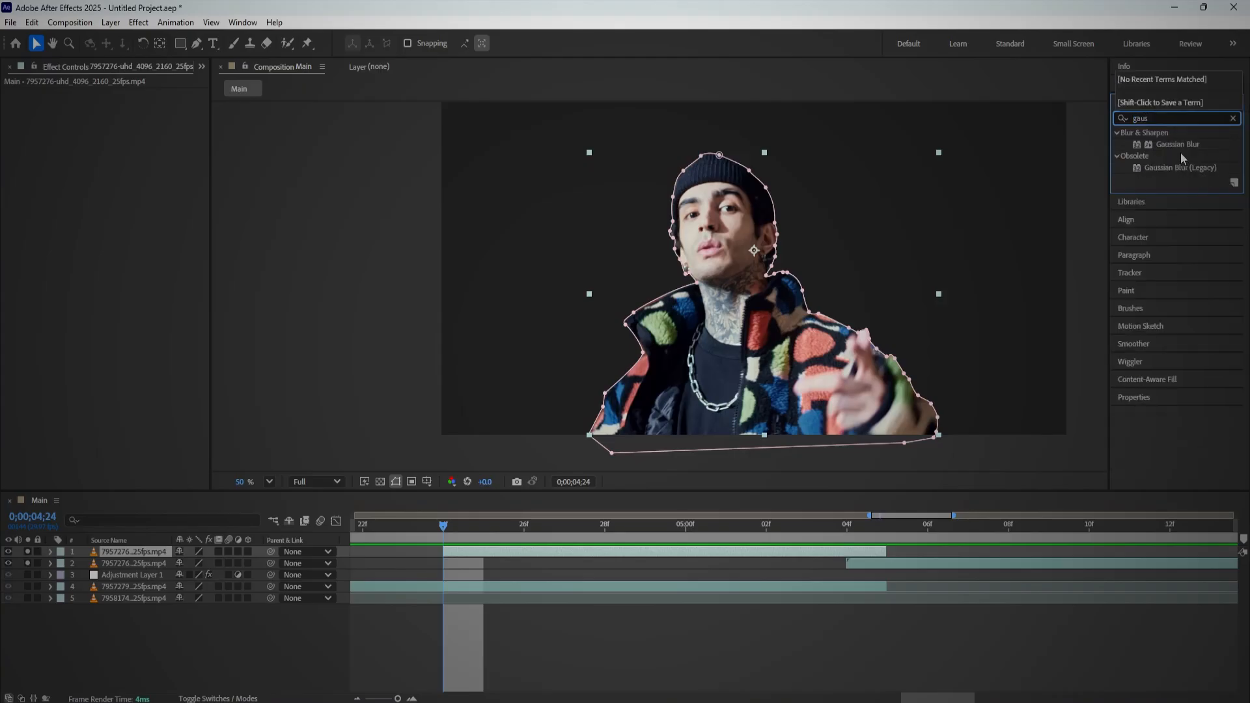
pyautogui.moveTo(1179, 144); pyautogui.dragTo(549, 552)
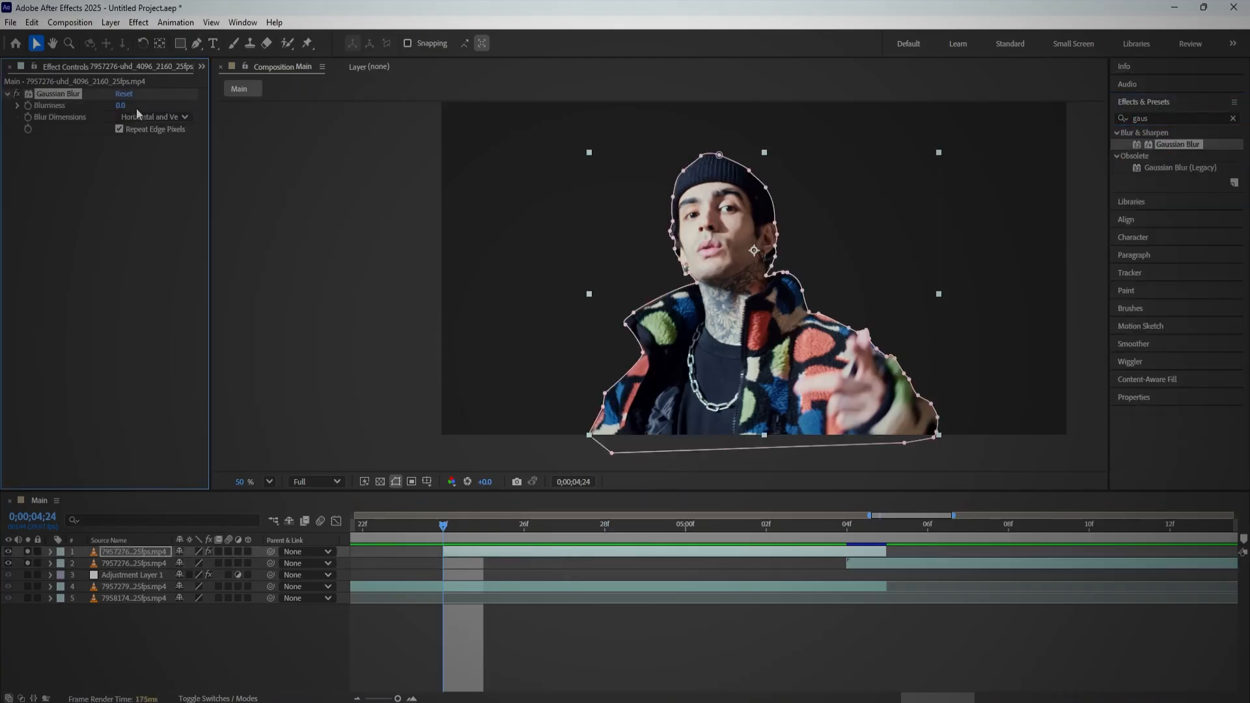
# Step: Set the Gaussian Blur's Blurriness on the masked freeze-frame layer to 200, keeping only one blur effect
pyautogui.moveTo(140, 105); pyautogui.dragTo(1096, 136)
pyautogui.moveTo(457, 529); pyautogui.dragTo(486, 560)
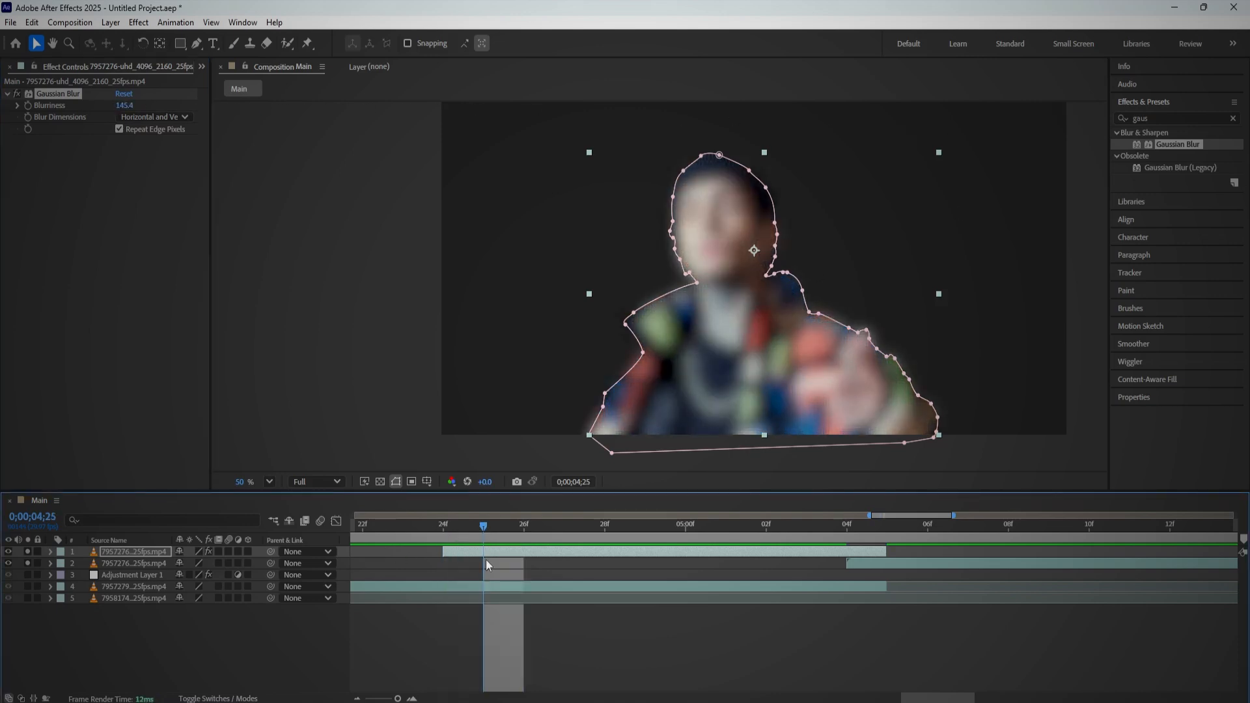
pyautogui.hotkey('ctrl', 'd')
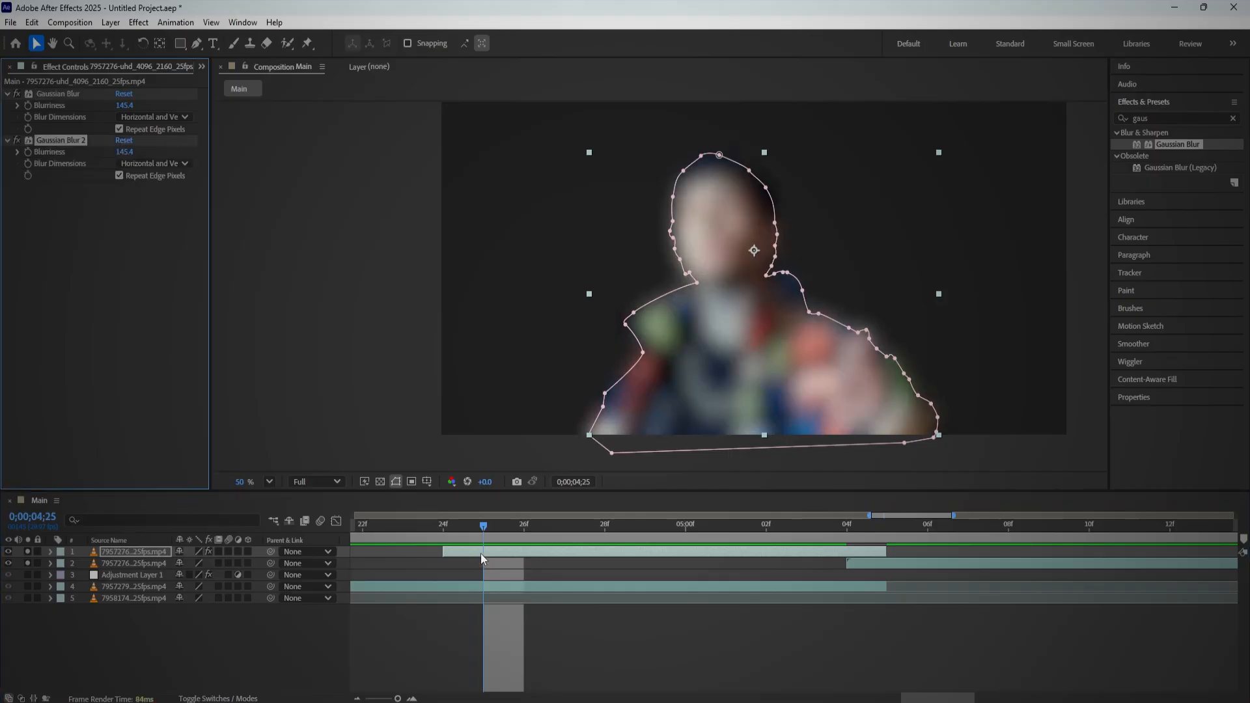
pyautogui.hotkey('ctrl', 'z')
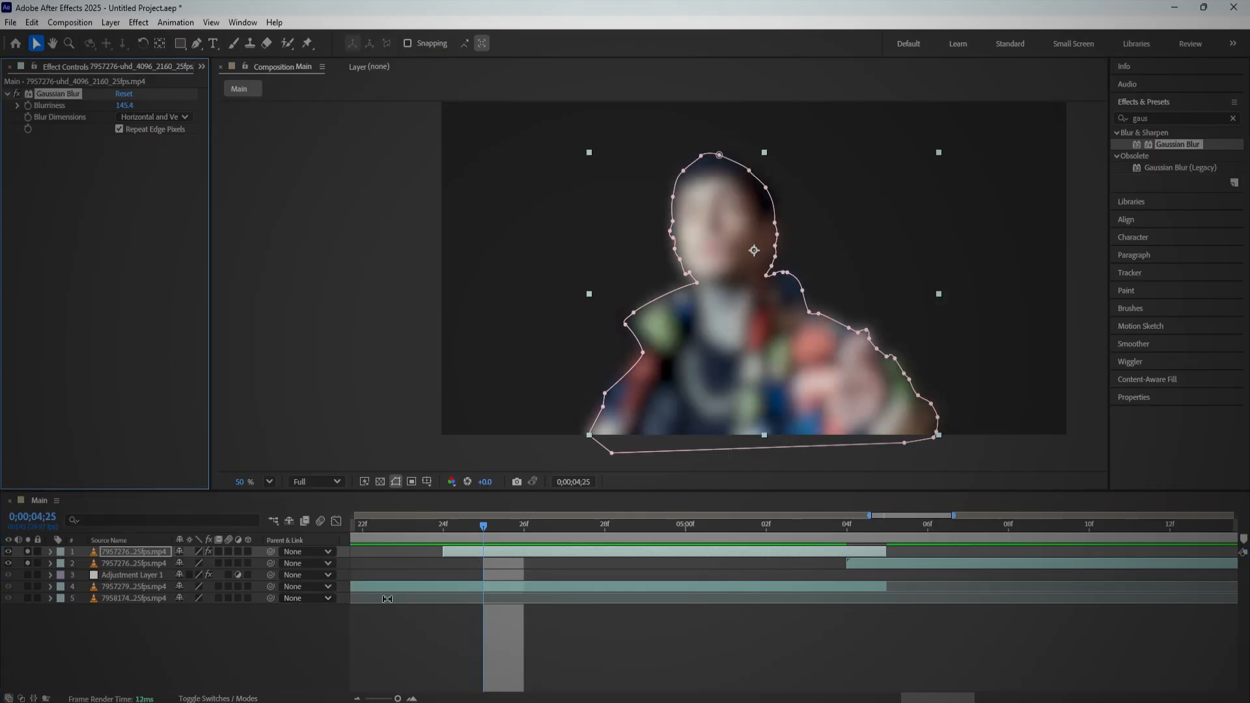
pyautogui.click(129, 104)
pyautogui.write('200')
pyautogui.press('Return')
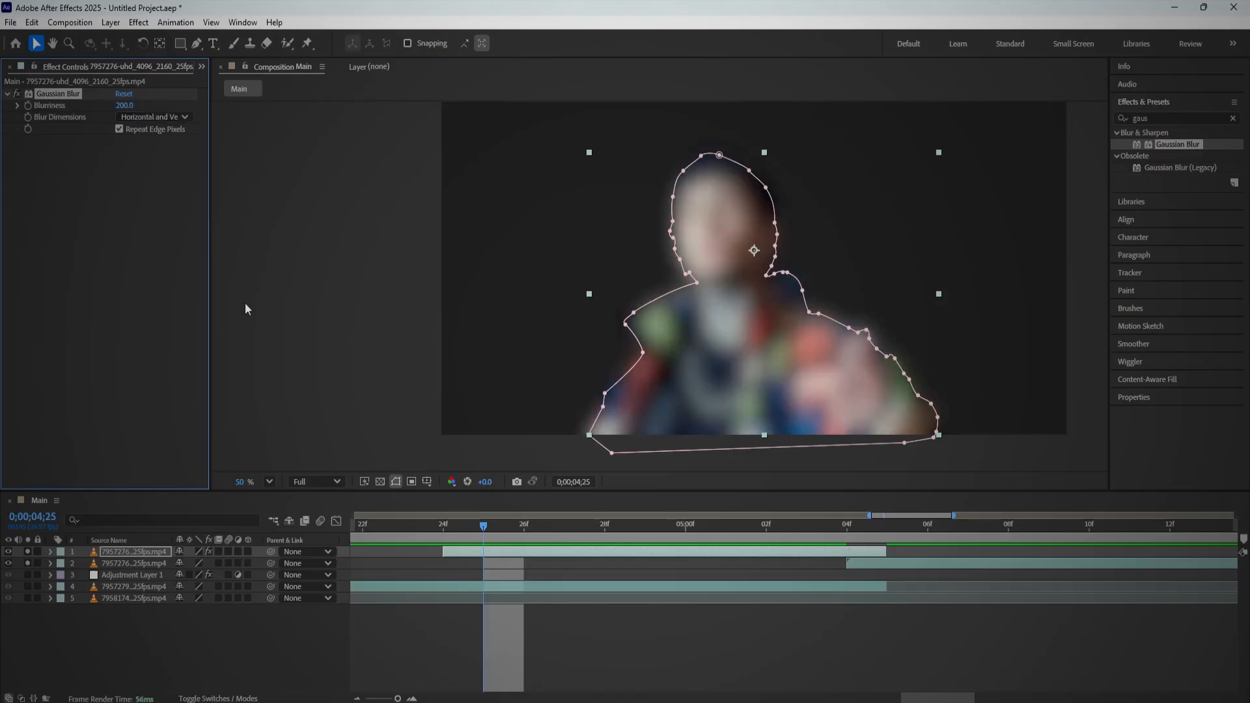
# Step: Add a Tint effect to the masked freeze-frame layer and try its swapped colors before swapping them back
pyautogui.click(490, 553)
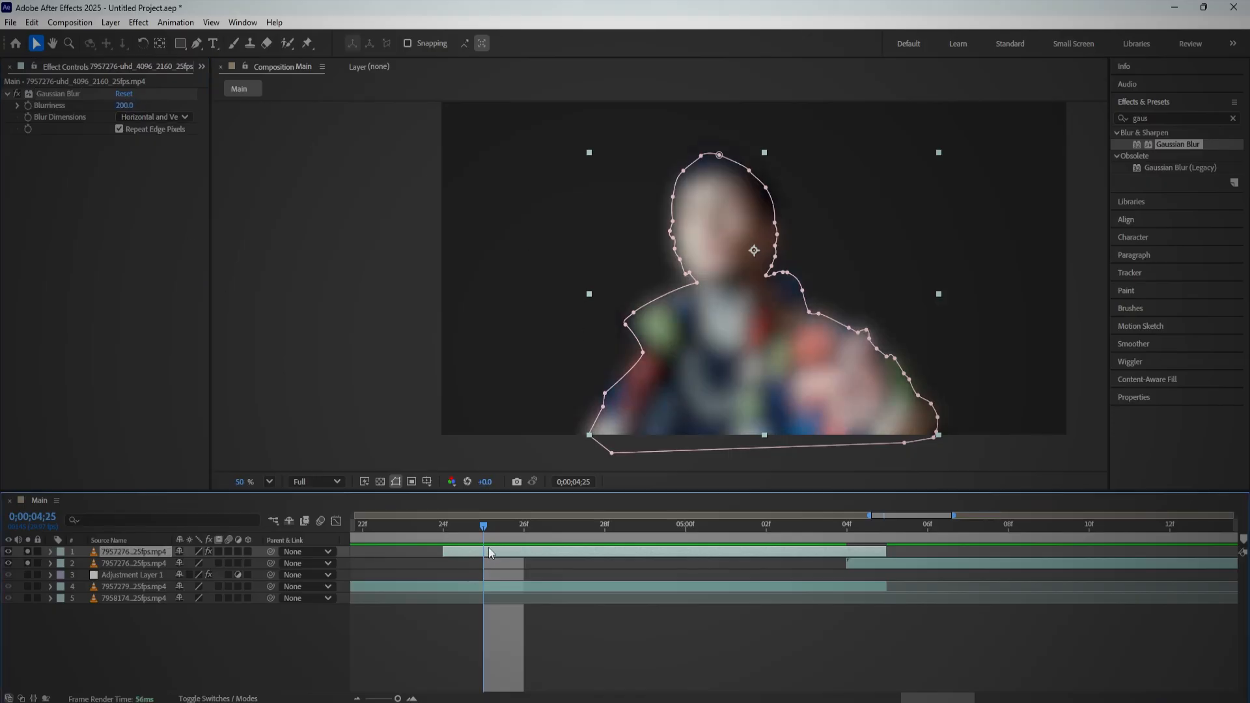
pyautogui.click(1150, 118)
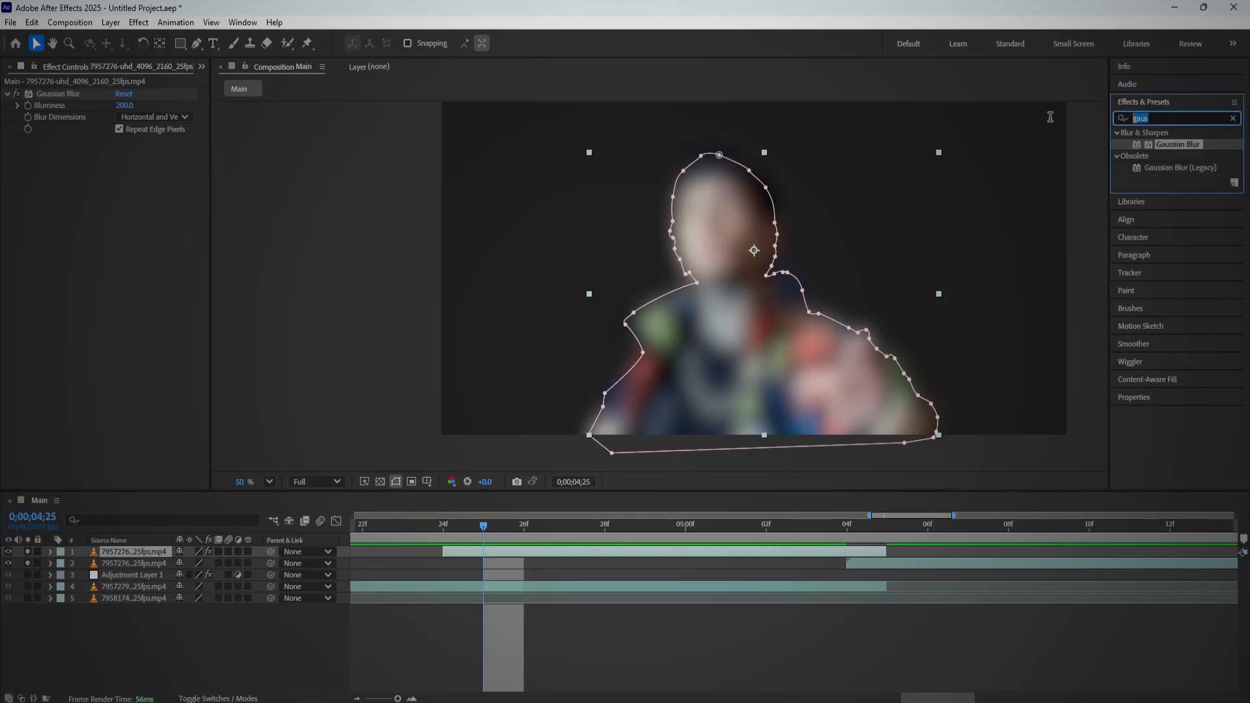
pyautogui.write('tint')
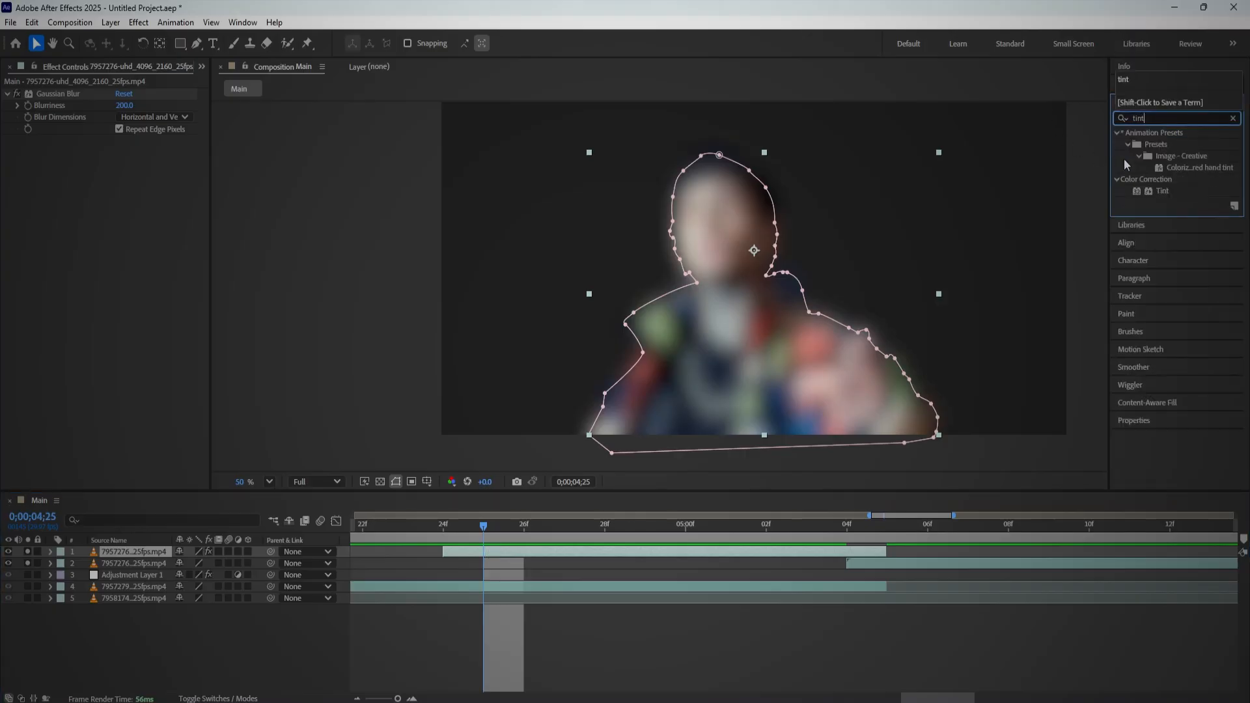
pyautogui.moveTo(1163, 191); pyautogui.dragTo(748, 232)
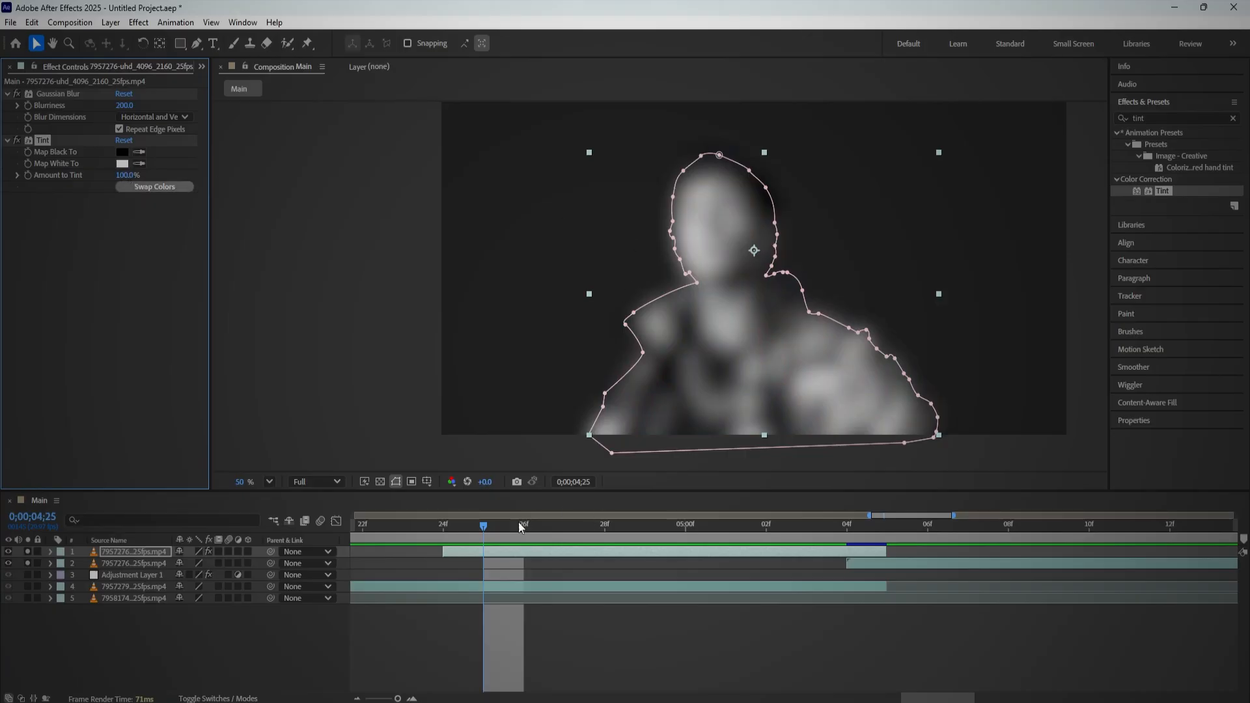
pyautogui.click(134, 187)
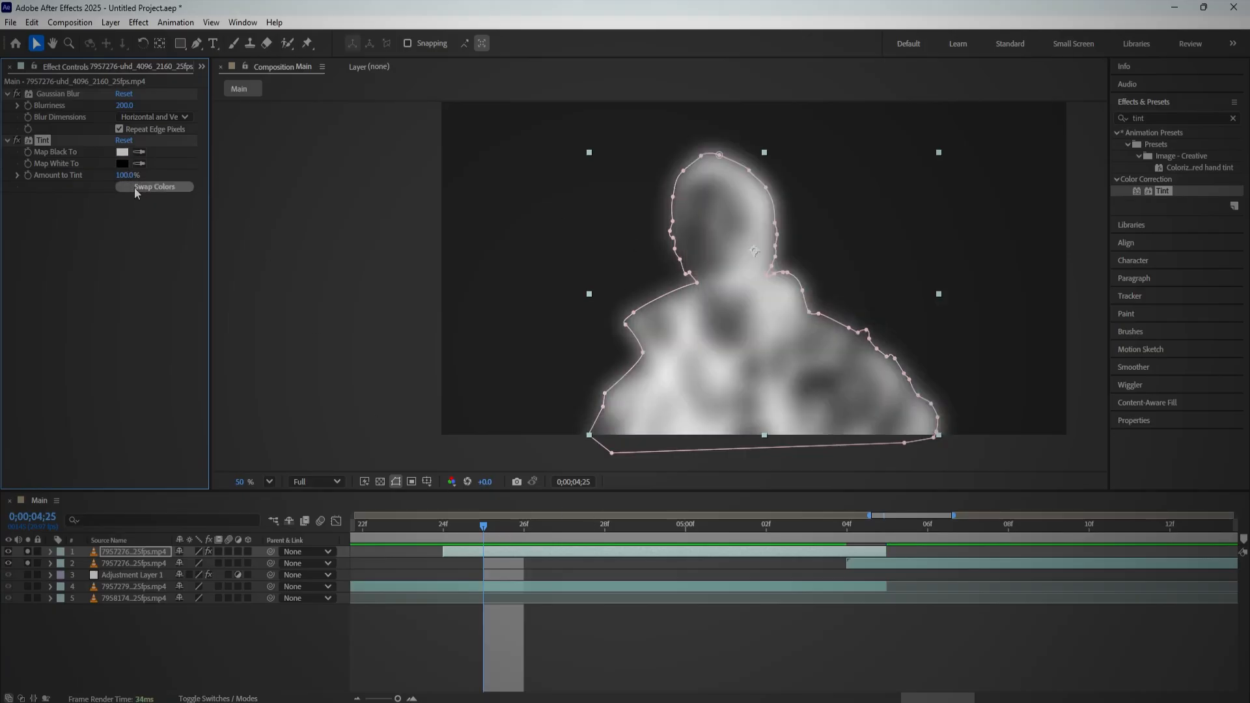
pyautogui.click(134, 187)
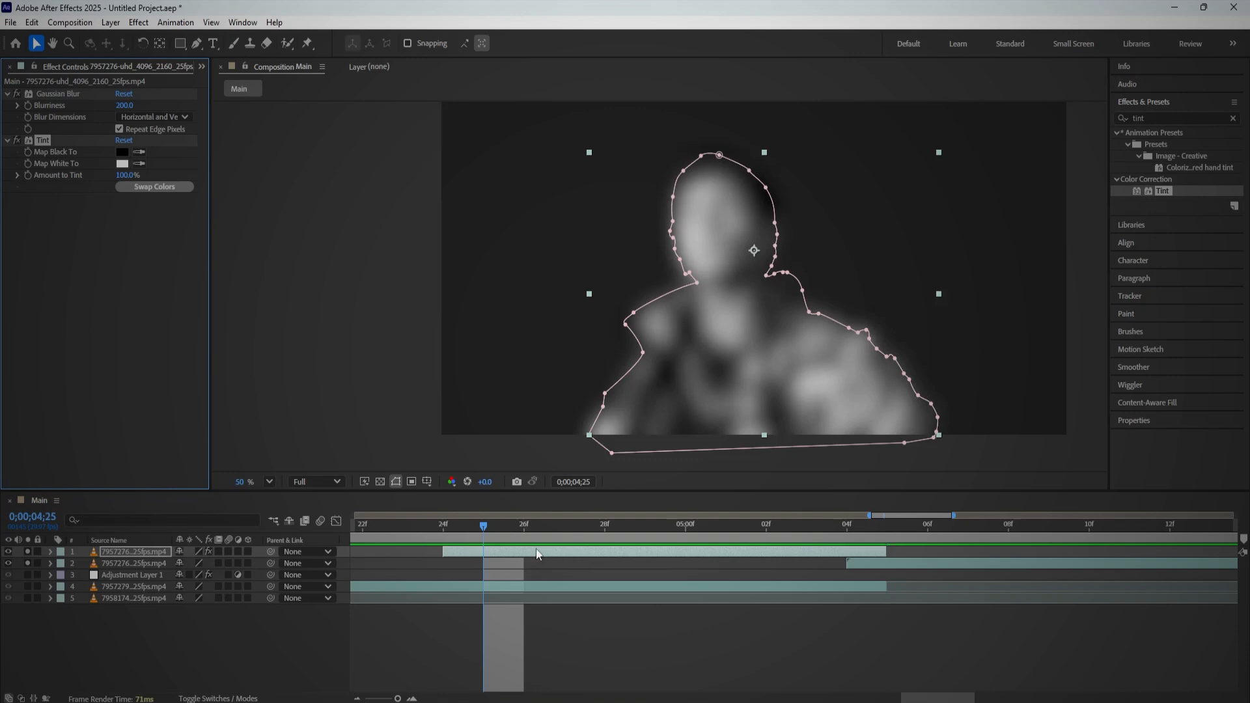
# Step: Extend the start of the masked freeze-frame layer back to 0;00;04;22
pyautogui.scroll(-3, 496, 581)
pyautogui.moveTo(518, 577); pyautogui.dragTo(596, 576)
pyautogui.scroll(3, 582, 573)
pyautogui.moveTo(488, 530); pyautogui.dragTo(396, 529)
pyautogui.moveTo(500, 552); pyautogui.dragTo(532, 531)
pyautogui.click(441, 533)
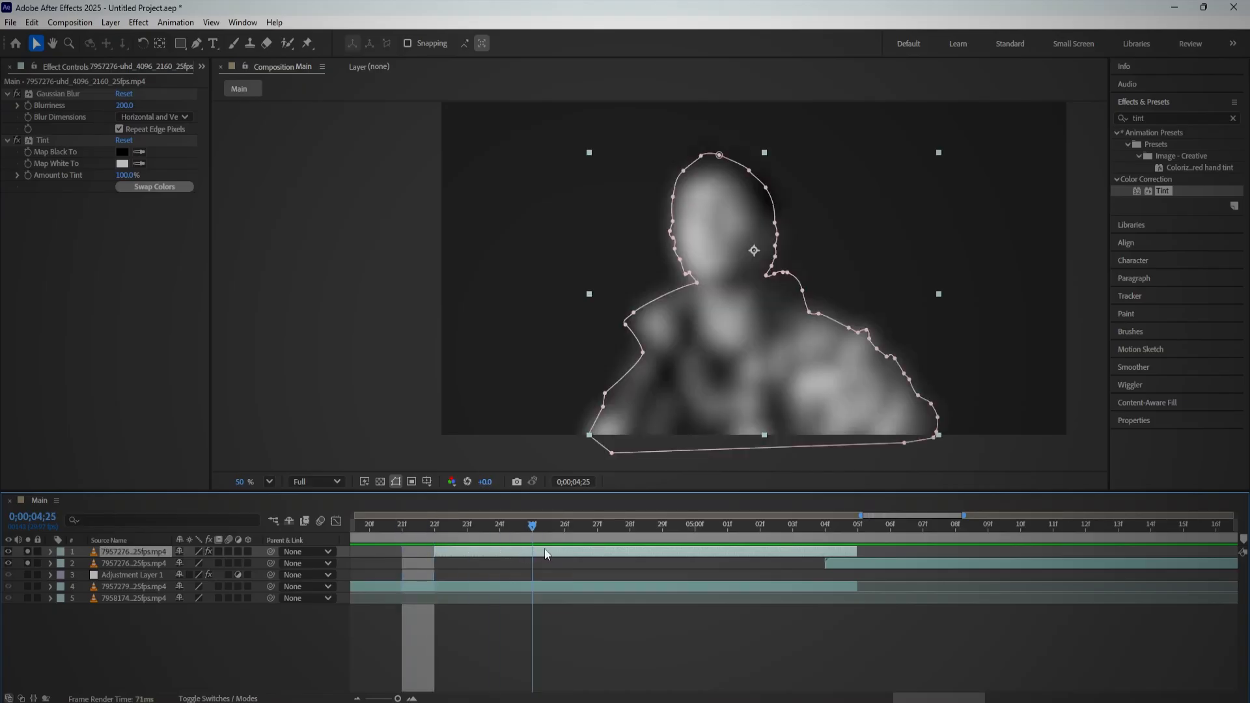
# Step: Duplicate the masked freeze-frame layer and try shortening the lower copy from its end, undoing the trim
pyautogui.hotkey('ctrl', 'd')
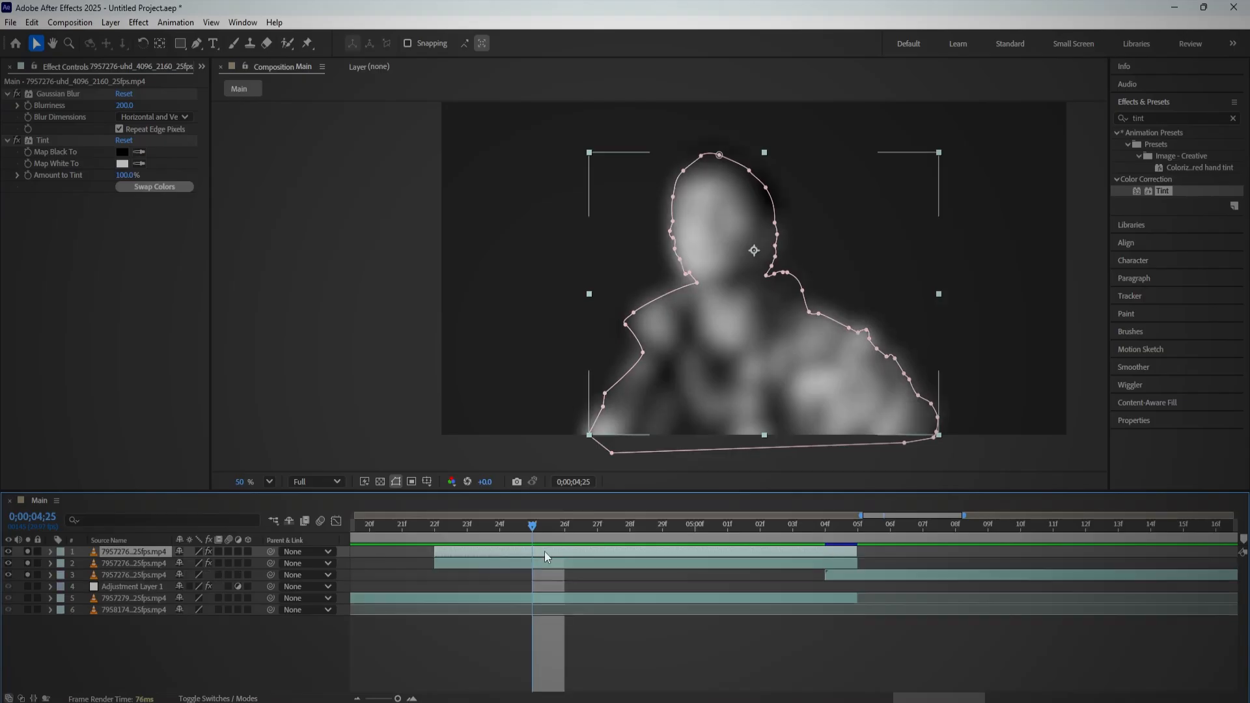
pyautogui.moveTo(857, 565); pyautogui.dragTo(597, 565)
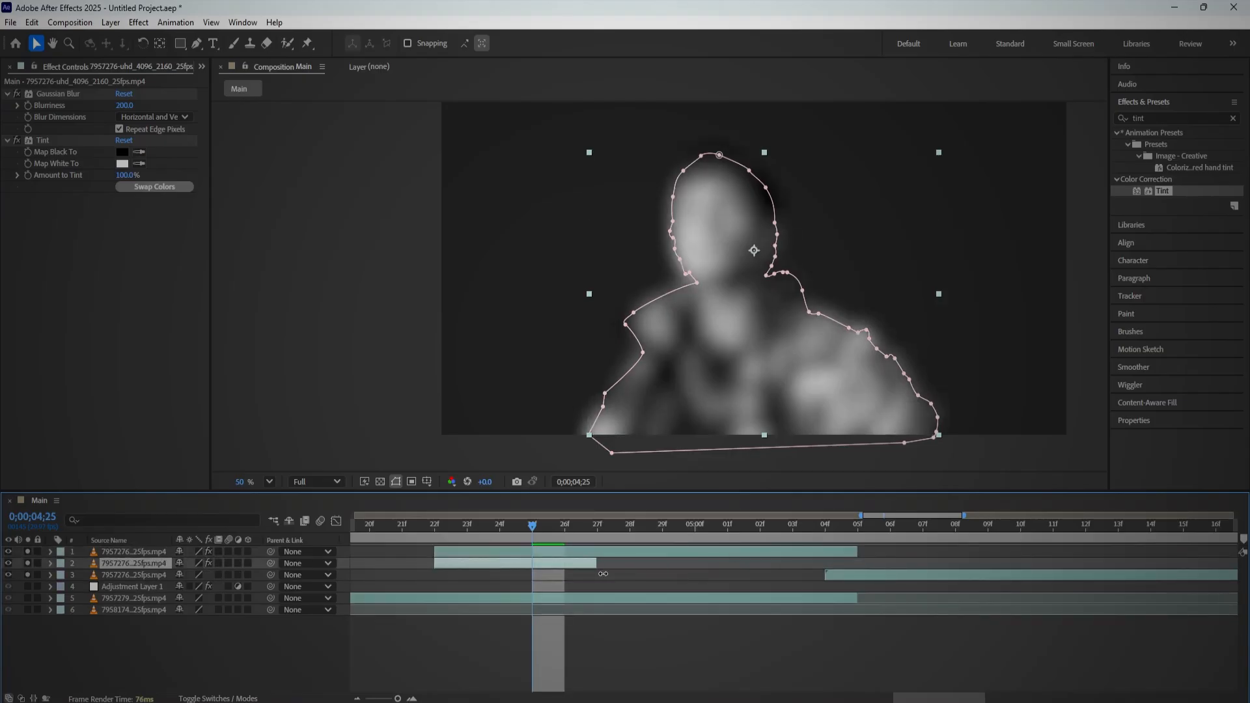
pyautogui.hotkey('ctrl', 'z')
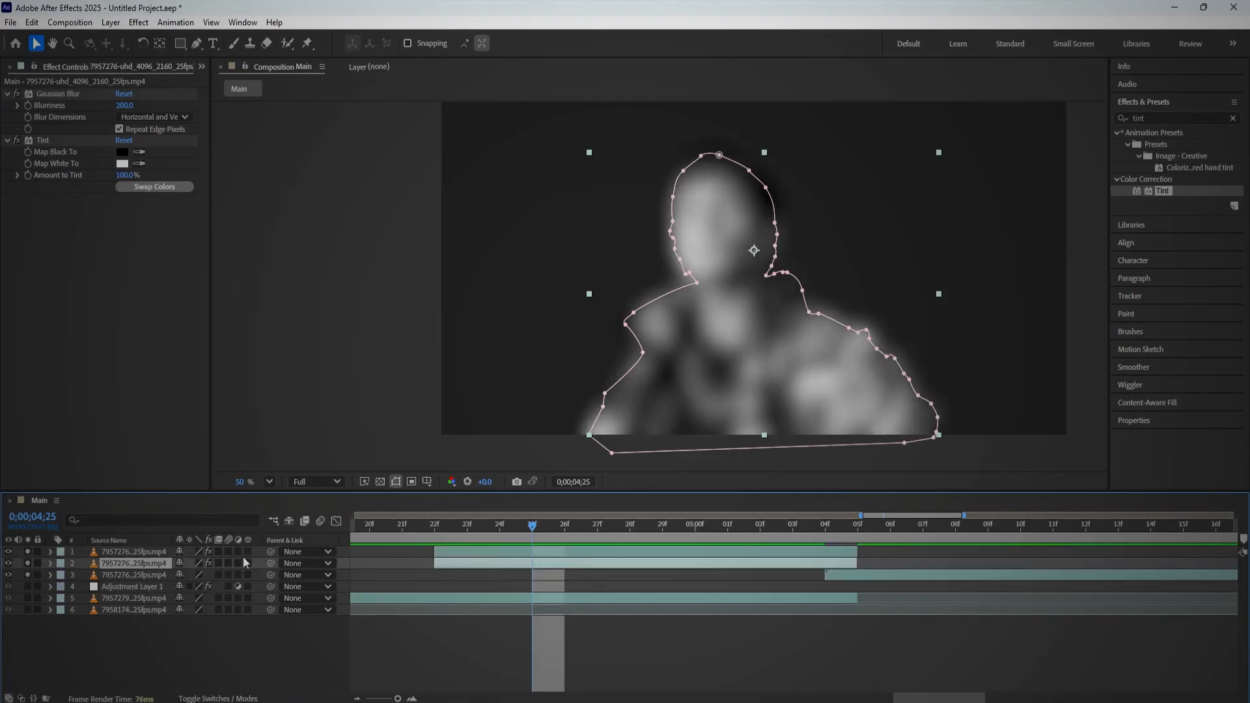
# Step: Rename the lower of the two masked freeze-frame layers to Layer 1
pyautogui.rightClick(109, 570)
pyautogui.click(140, 534)
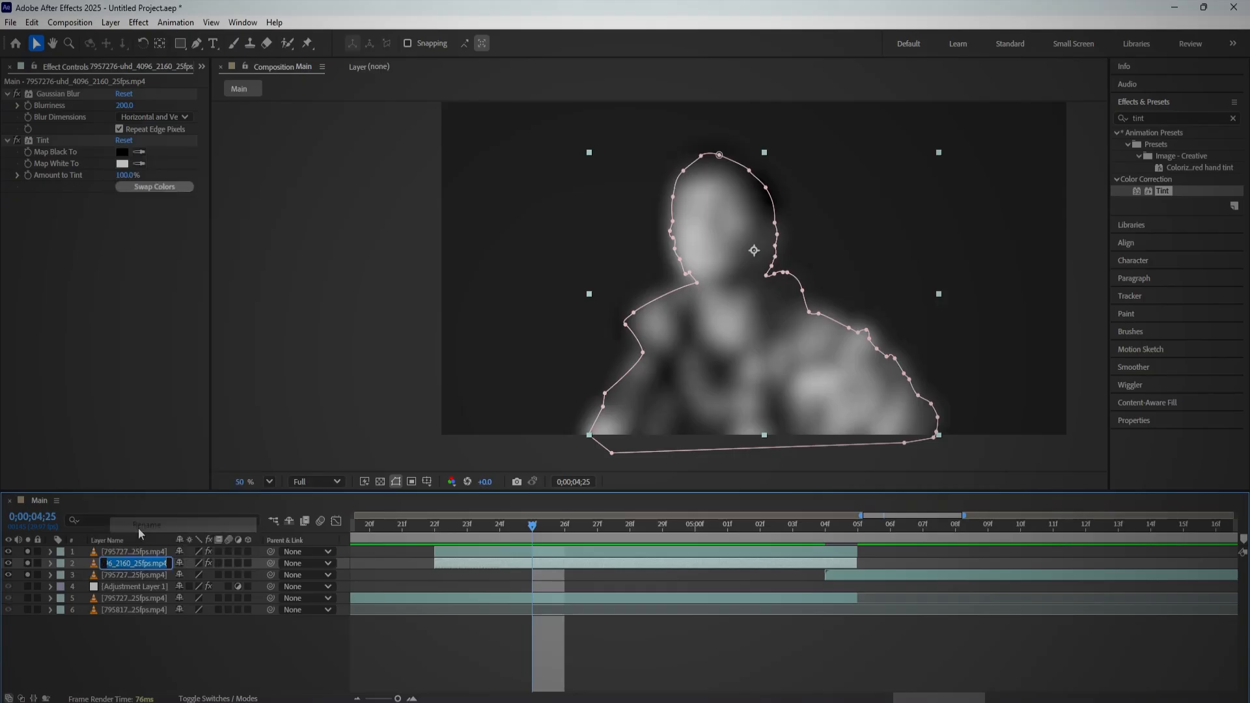
pyautogui.write('Layer 1')
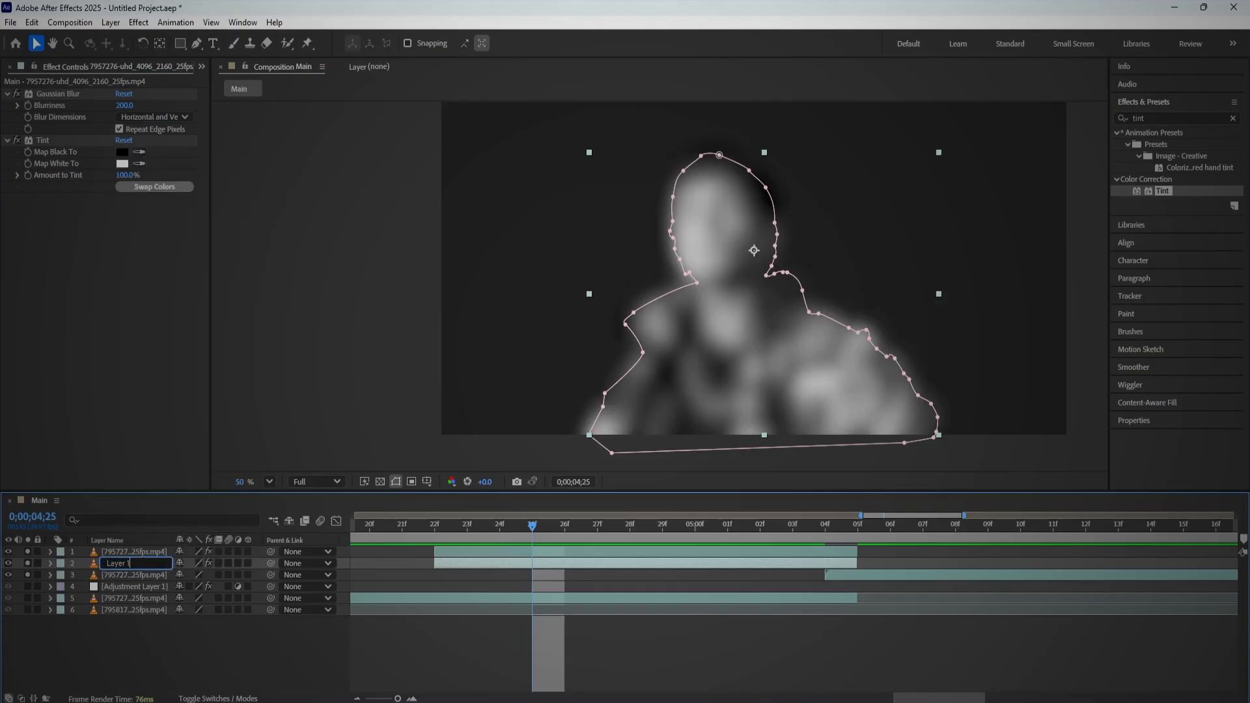
pyautogui.press('Return')
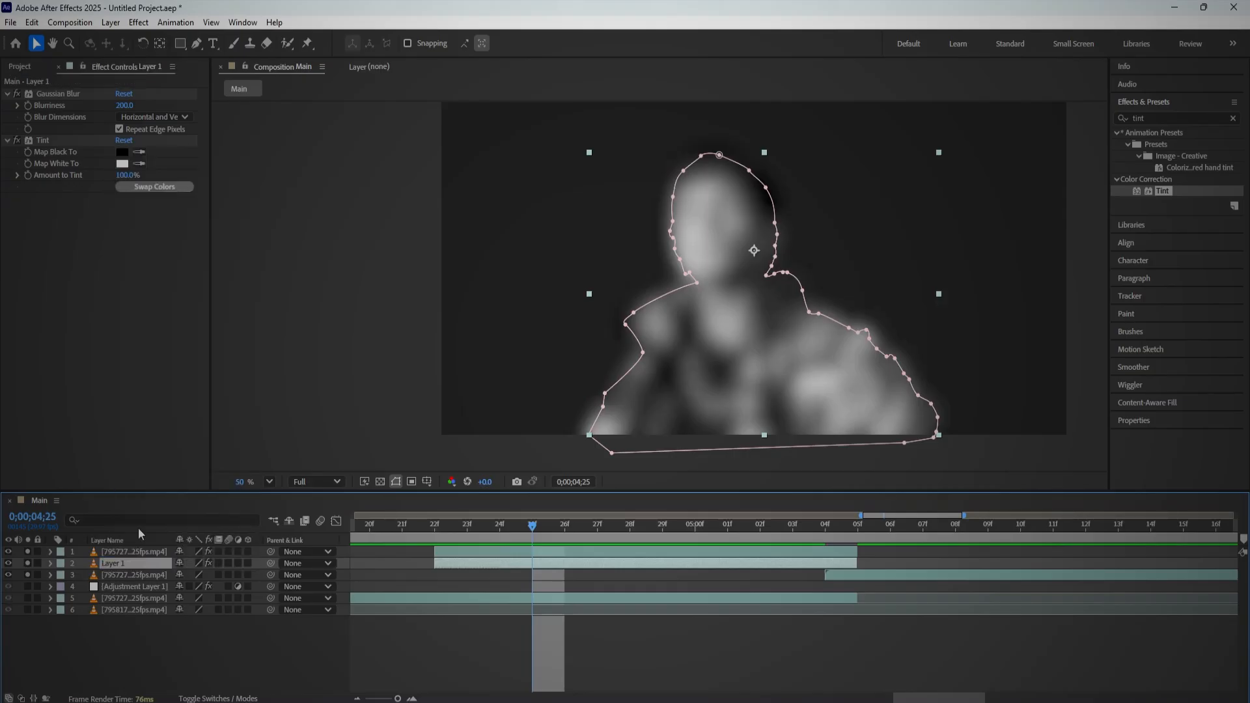
# Step: Enlarge the timeline area, fit the composition view above it, and delete the unnamed duplicate above Layer 1
pyautogui.moveTo(181, 490); pyautogui.dragTo(199, 374)
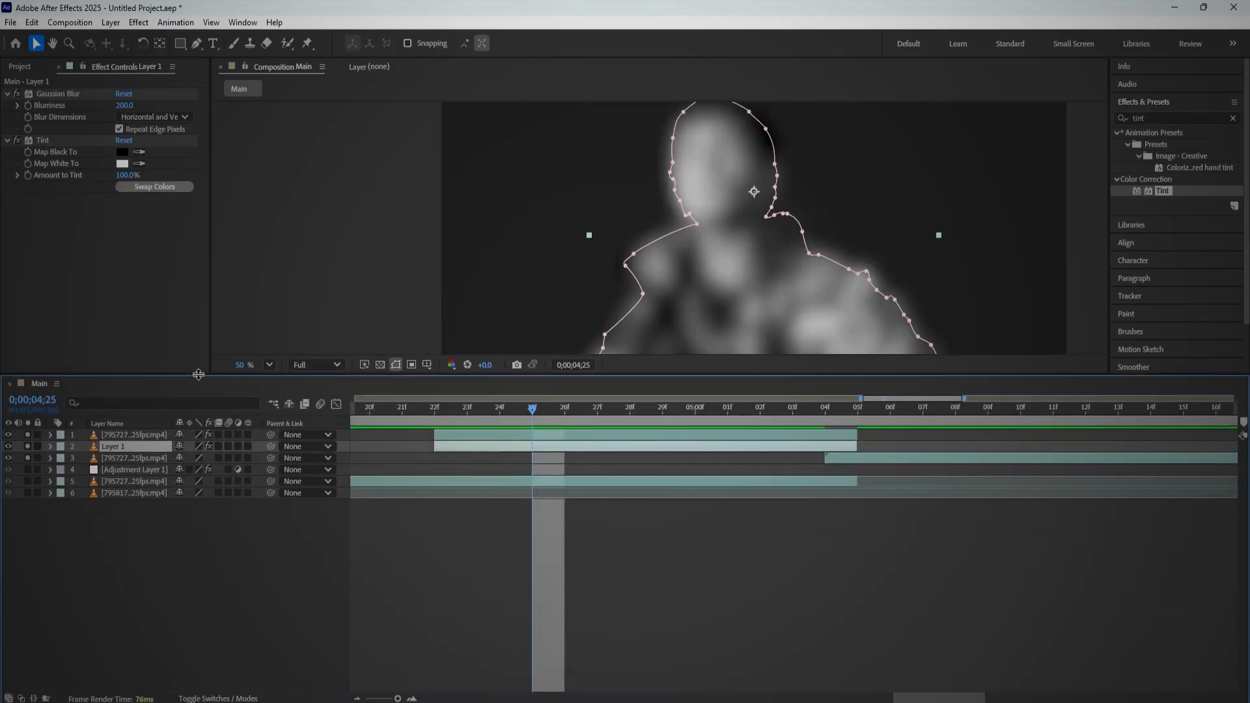
pyautogui.scroll(-2, 550, 257)
pyautogui.moveTo(550, 257); pyautogui.dragTo(568, 254)
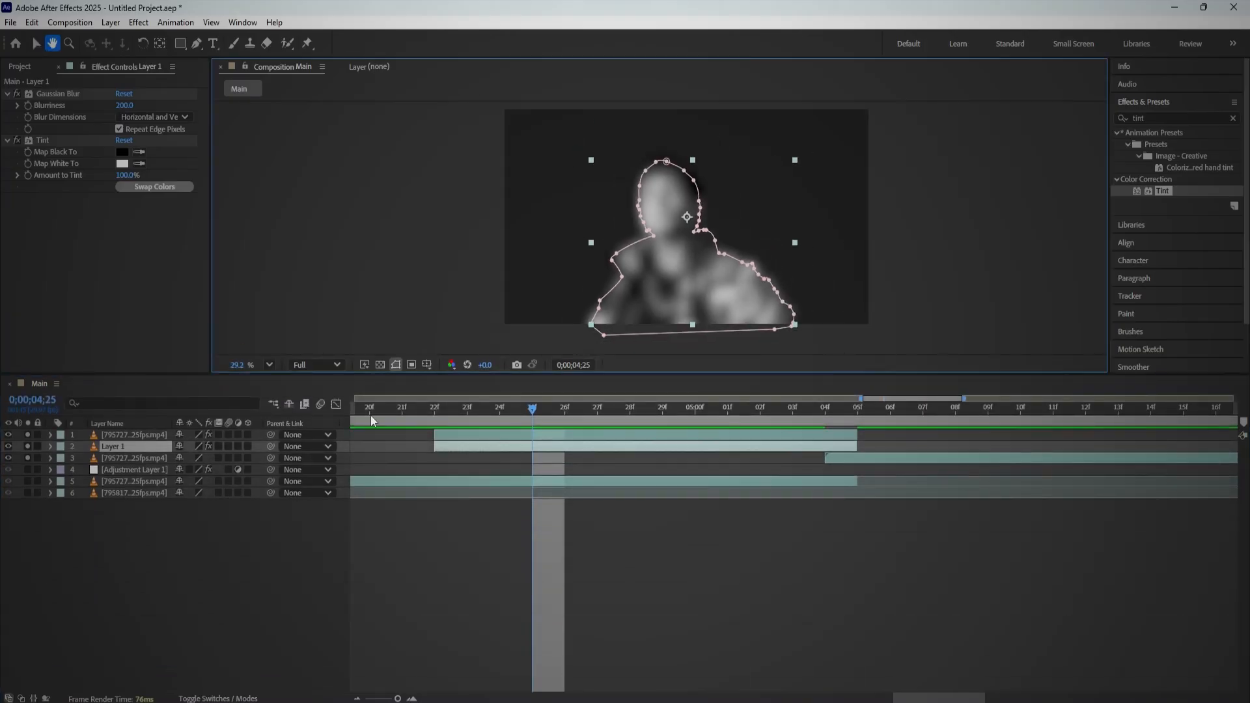
pyautogui.click(113, 438)
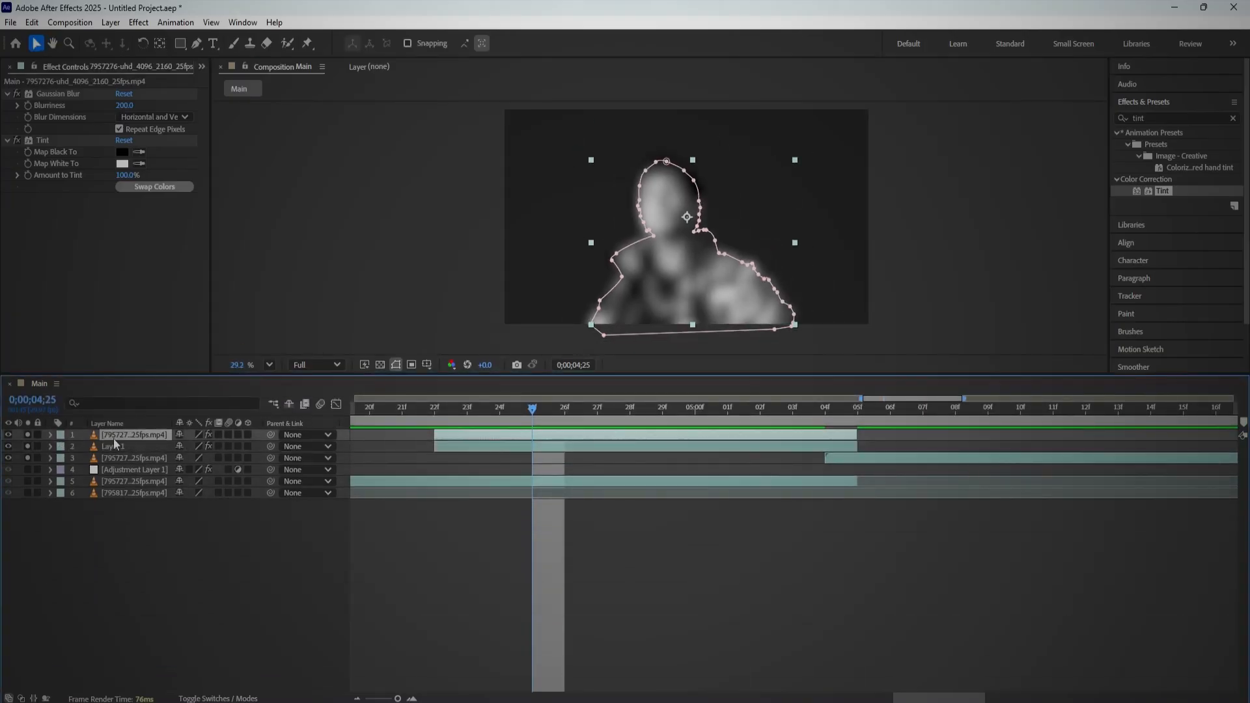
pyautogui.press('Delete')
# Step: Change the label color of Layer 1 to pink
pyautogui.click(142, 435)
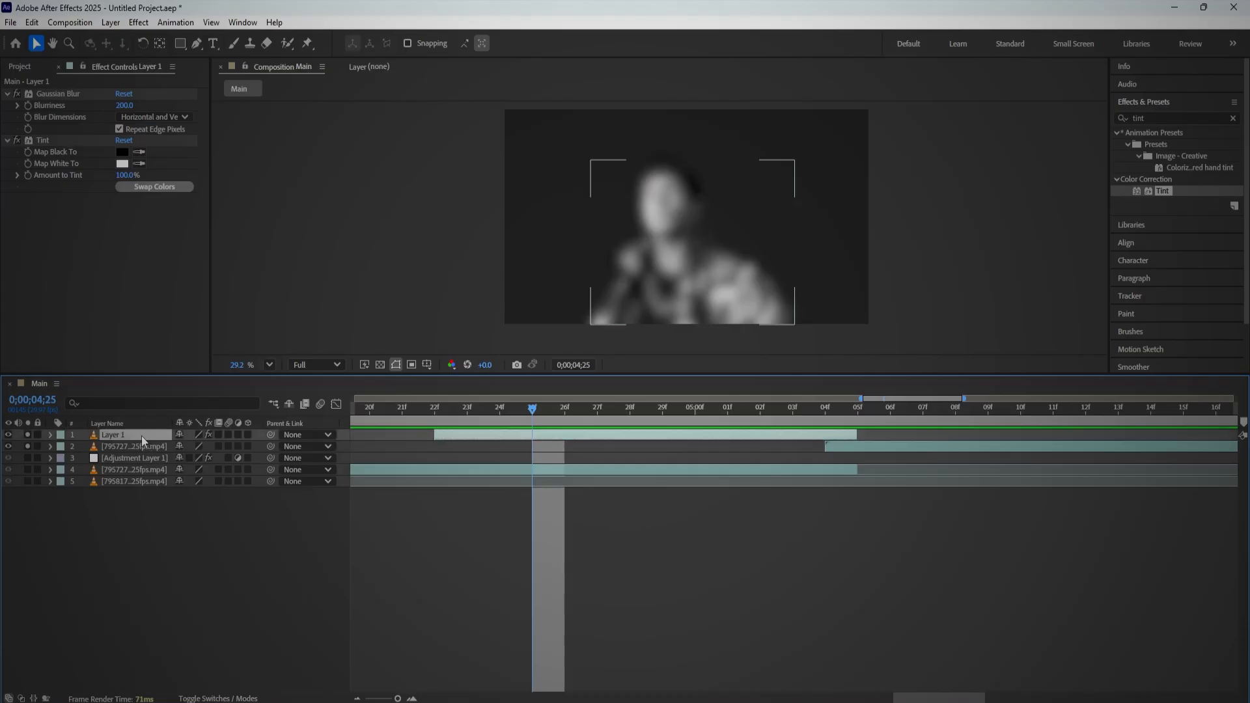
pyautogui.click(60, 435)
pyautogui.click(87, 371)
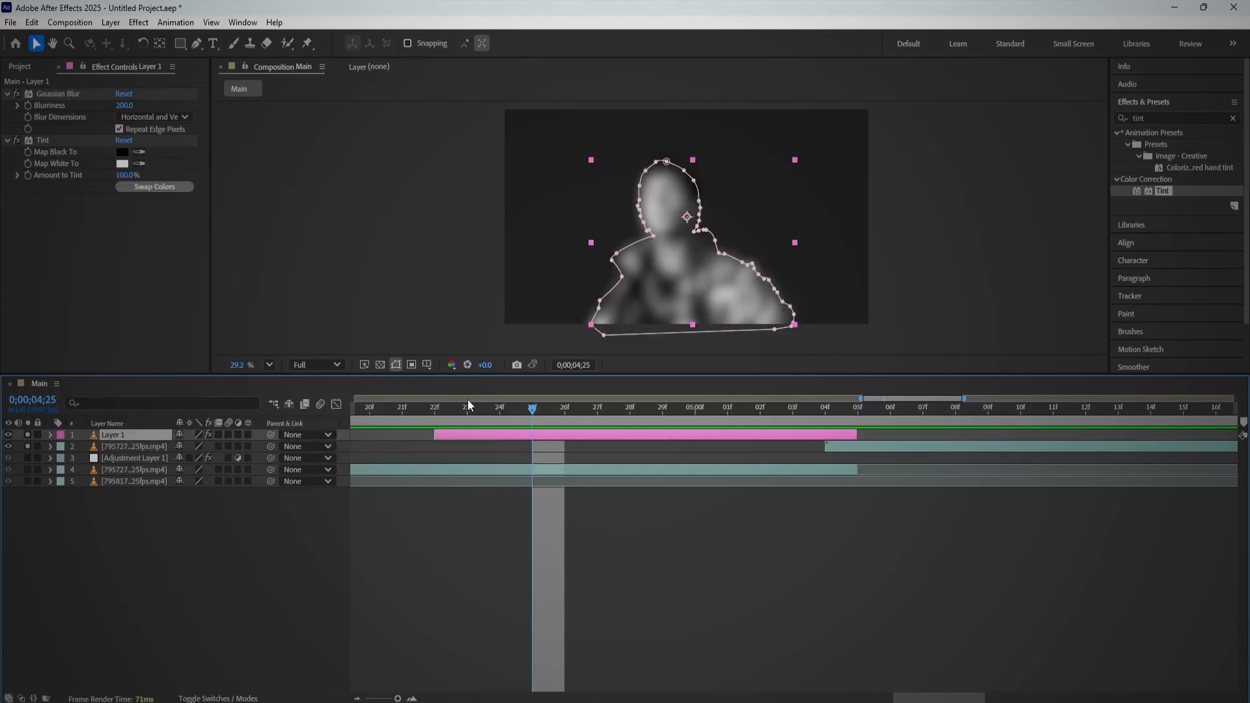
# Step: Duplicate Layer 1 and trim the original to a single frame ending at 0;00;04;23
pyautogui.moveTo(484, 417)
pyautogui.mouseDown()
pyautogui.moveTo(720, 418)
pyautogui.moveTo(459, 420)
pyautogui.mouseUp()
pyautogui.moveTo(845, 434)
pyautogui.mouseDown()
pyautogui.moveTo(461, 435)
pyautogui.moveTo(922, 435)
pyautogui.moveTo(857, 435)
pyautogui.mouseUp()
pyautogui.hotkey('ctrl', 'd')
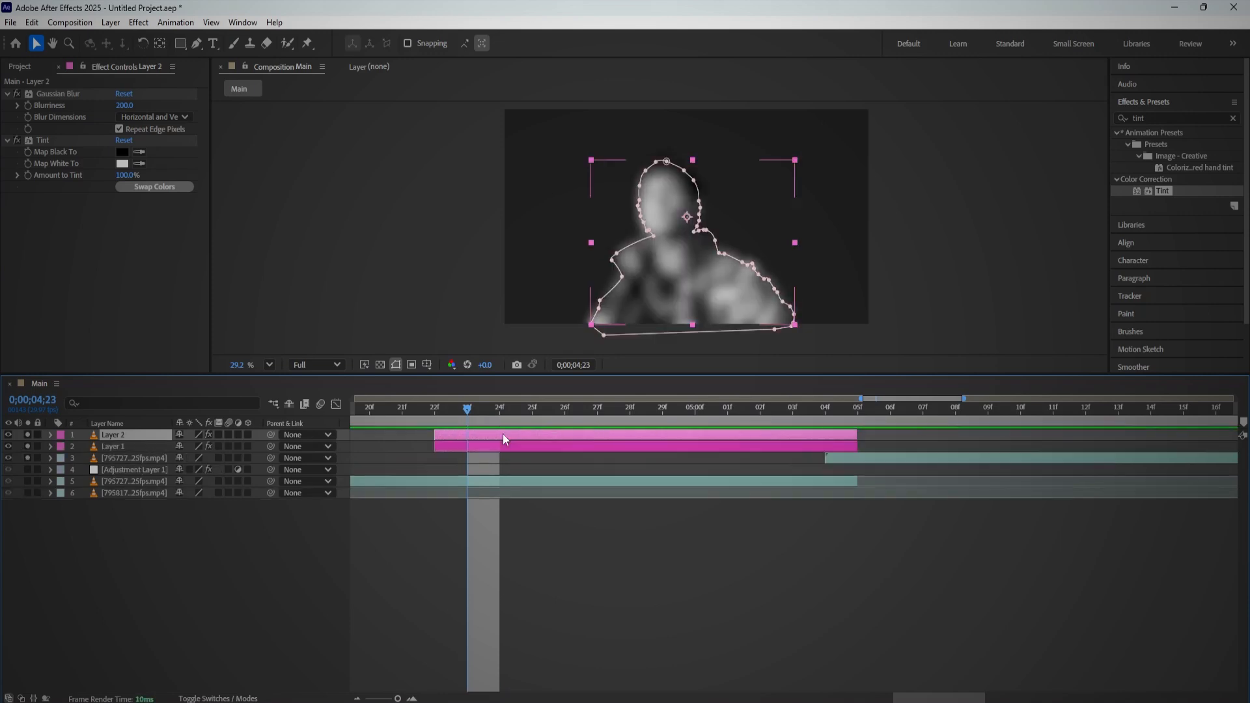
pyautogui.moveTo(855, 447); pyautogui.dragTo(470, 467)
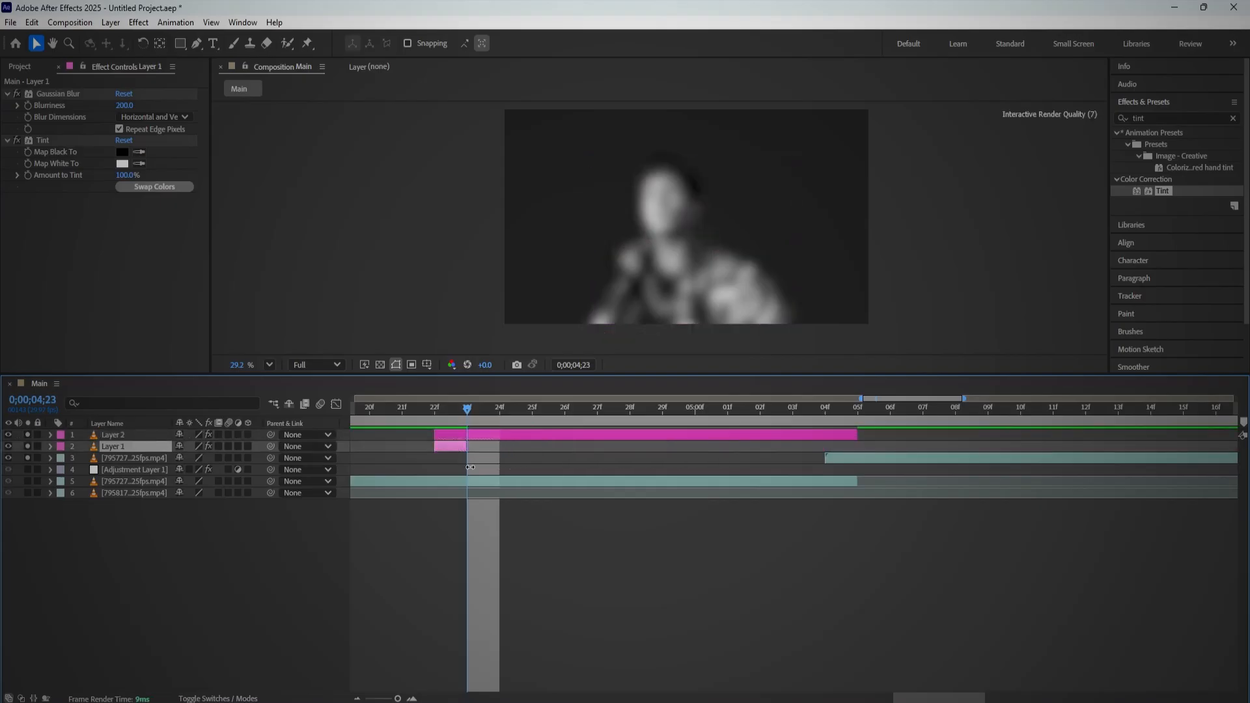
# Step: Set Layer 2's Gaussian Blur Blurriness to 175 and its Amount to Tint to 80%
pyautogui.click(530, 435)
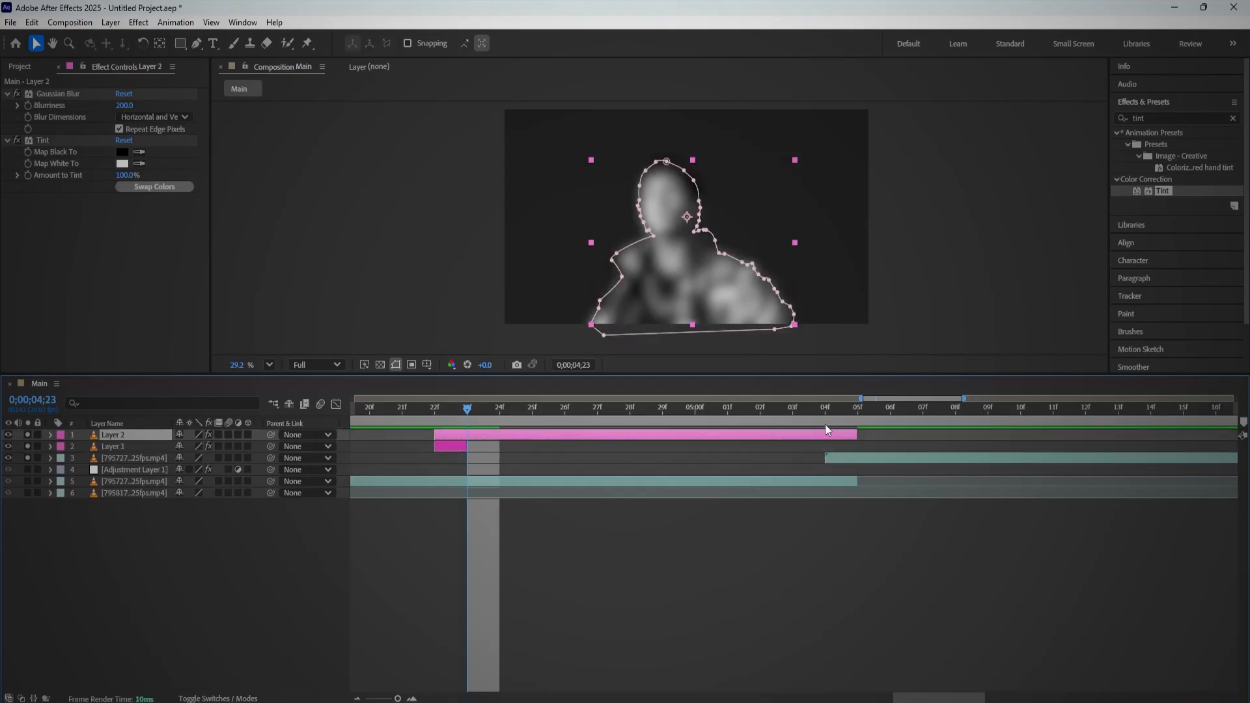
pyautogui.click(124, 106)
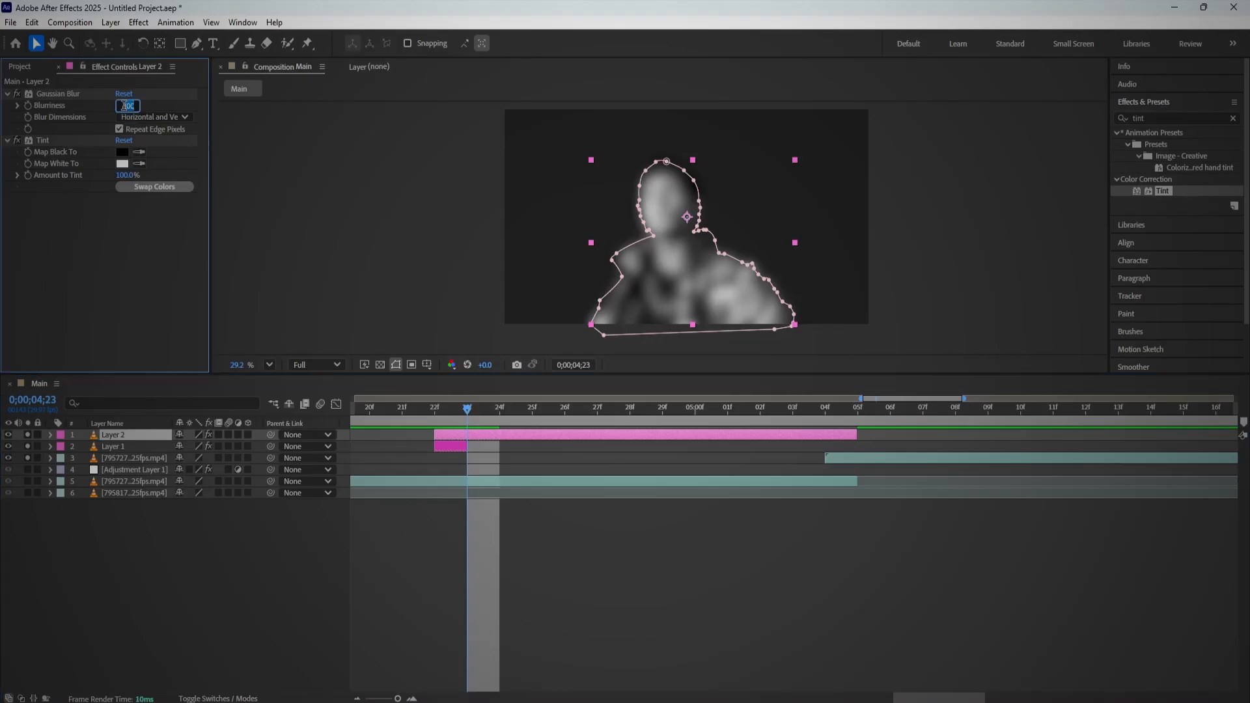
pyautogui.write('15')
pyautogui.press('Return')
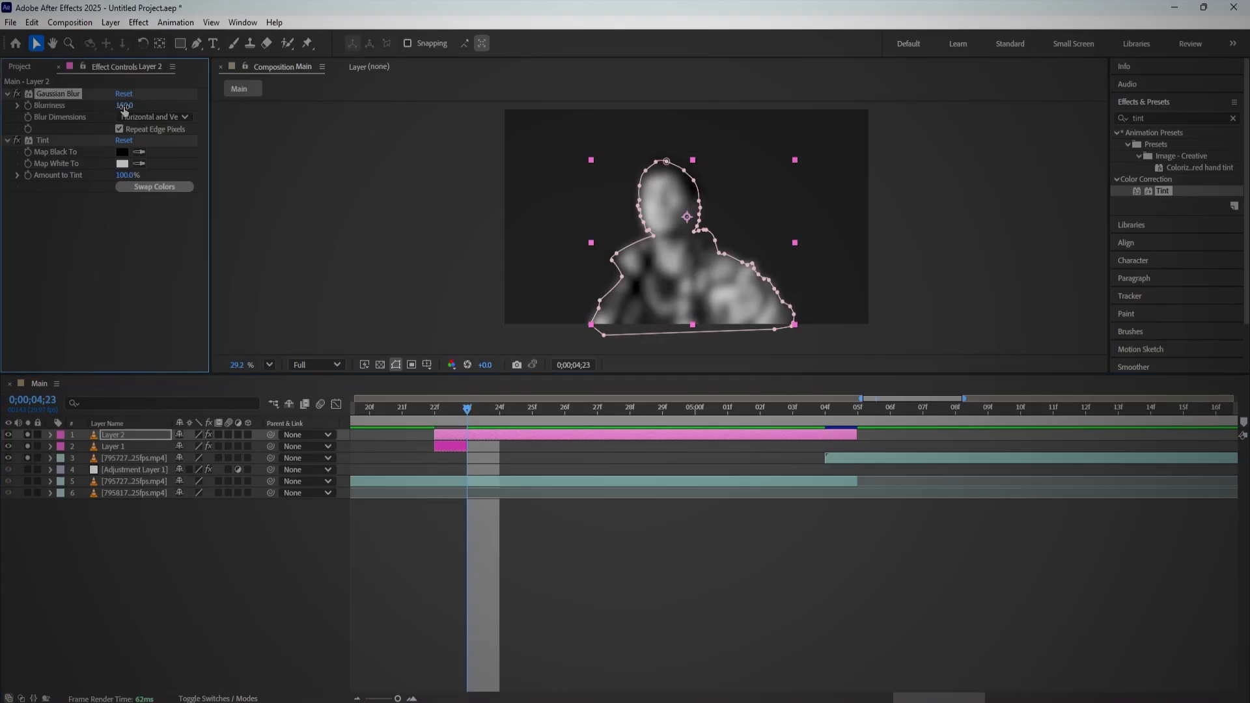
pyautogui.click(124, 106)
pyautogui.write('18')
pyautogui.press('Return')
pyautogui.moveTo(124, 175); pyautogui.dragTo(111, 178)
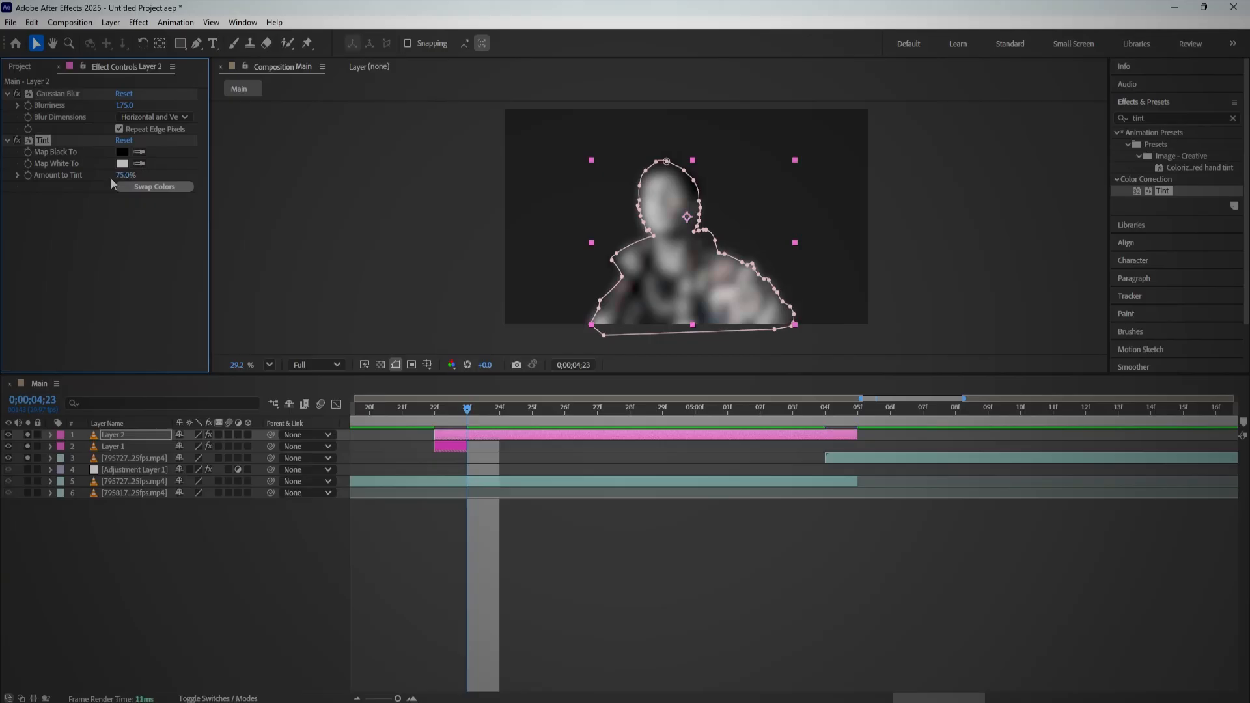
pyautogui.click(125, 176)
pyautogui.write('80')
# Step: Trim Layer 2 to one frame and duplicate it, placing the copy one frame further on at 0;00;04;23
pyautogui.moveTo(864, 435); pyautogui.dragTo(467, 436)
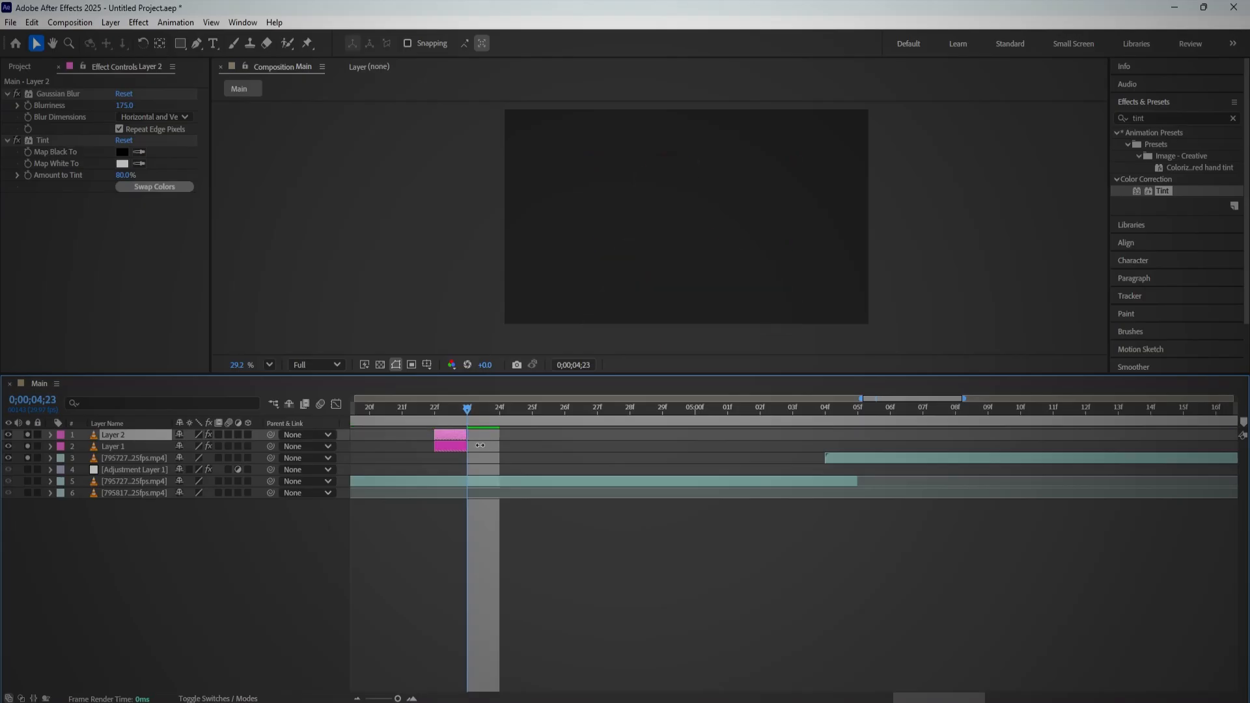
pyautogui.hotkey('ctrl', 'd')
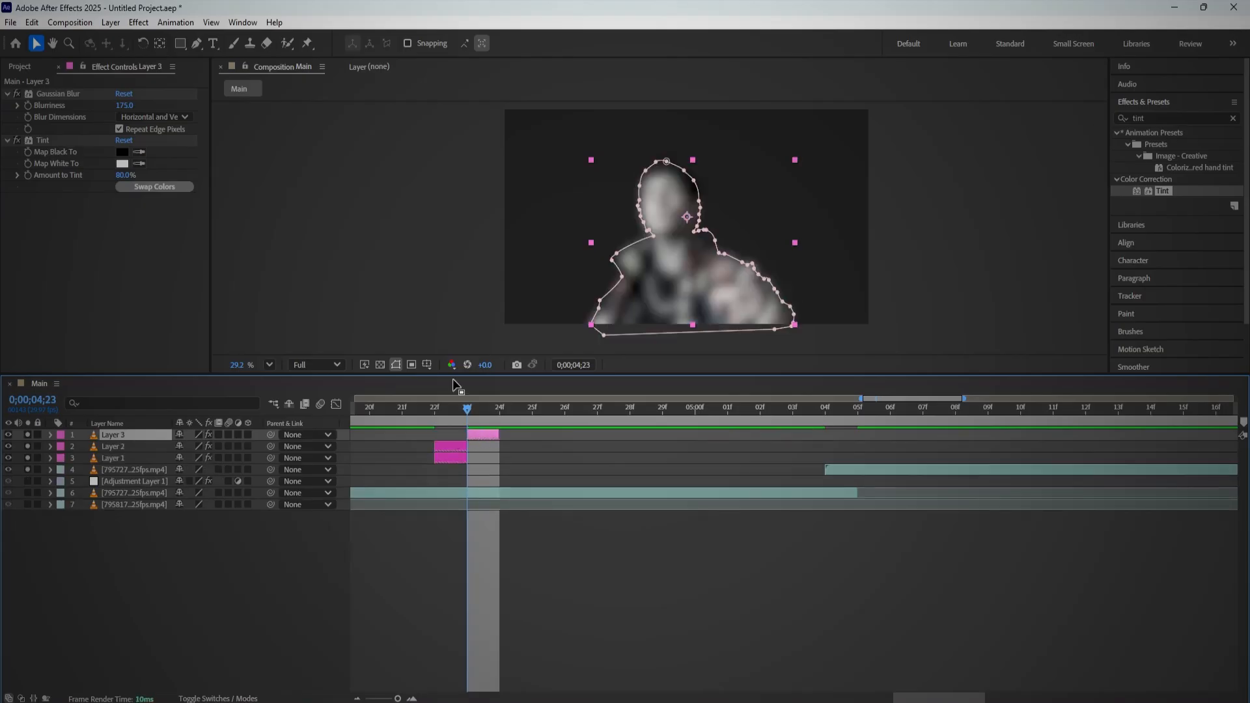
# Step: Set Layer 3's Gaussian Blur Blurriness to 150 and its Amount to Tint to 70%
pyautogui.moveTo(125, 106); pyautogui.dragTo(121, 111)
pyautogui.click(123, 175)
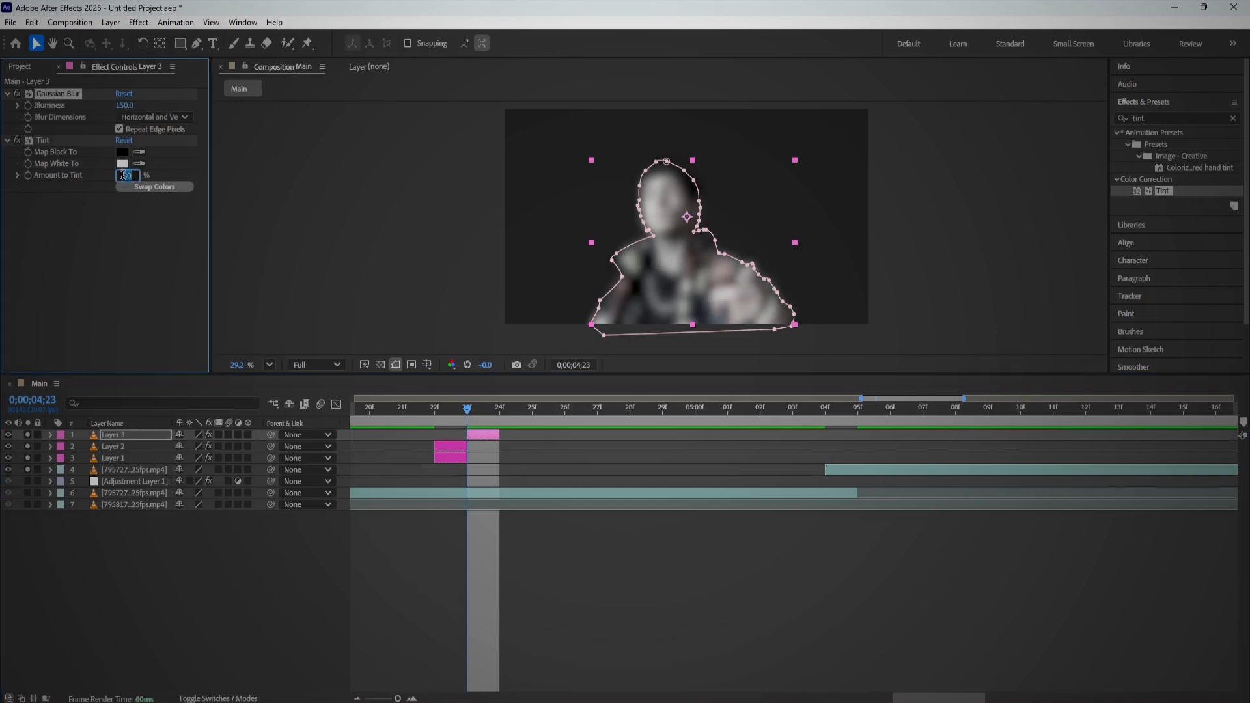
pyautogui.write('70')
pyautogui.press('Return')
# Step: Duplicate Layer 3 and set the copy's Gaussian Blur Blurriness to 100 and Amount to Tint to 50%
pyautogui.hotkey('ctrl', 'd')
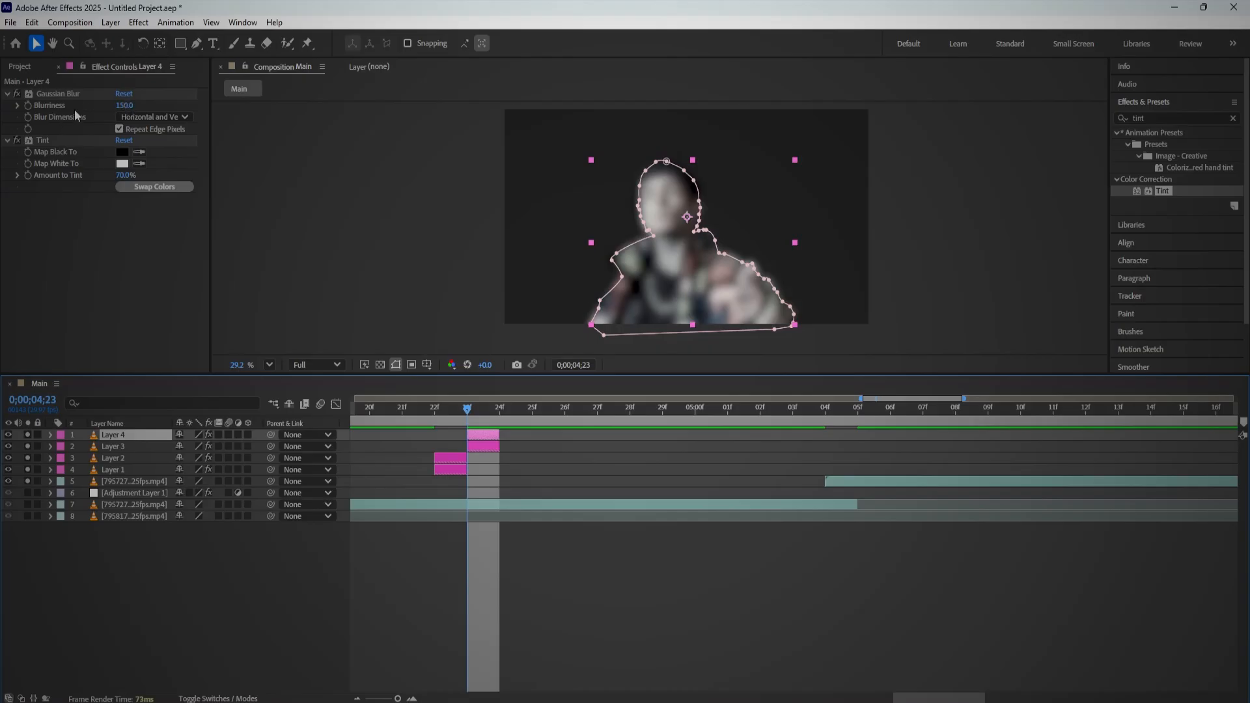
pyautogui.click(124, 105)
pyautogui.write('1')
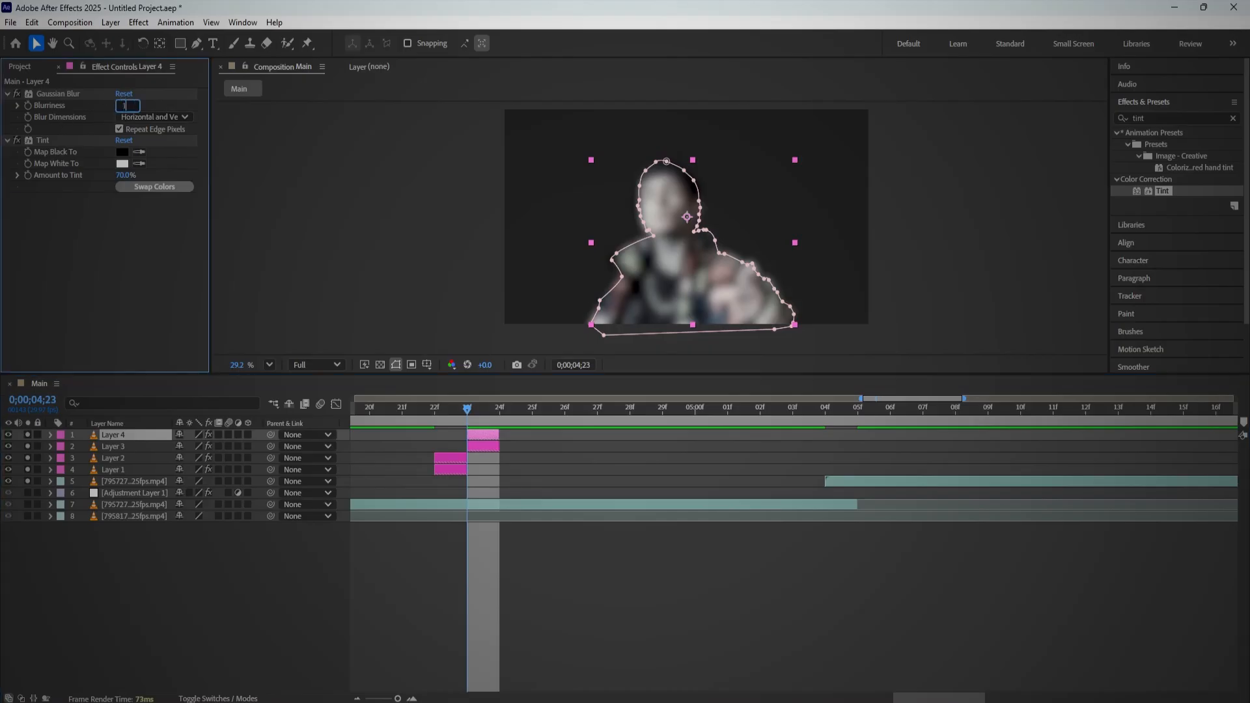
pyautogui.write('00')
pyautogui.press('Return')
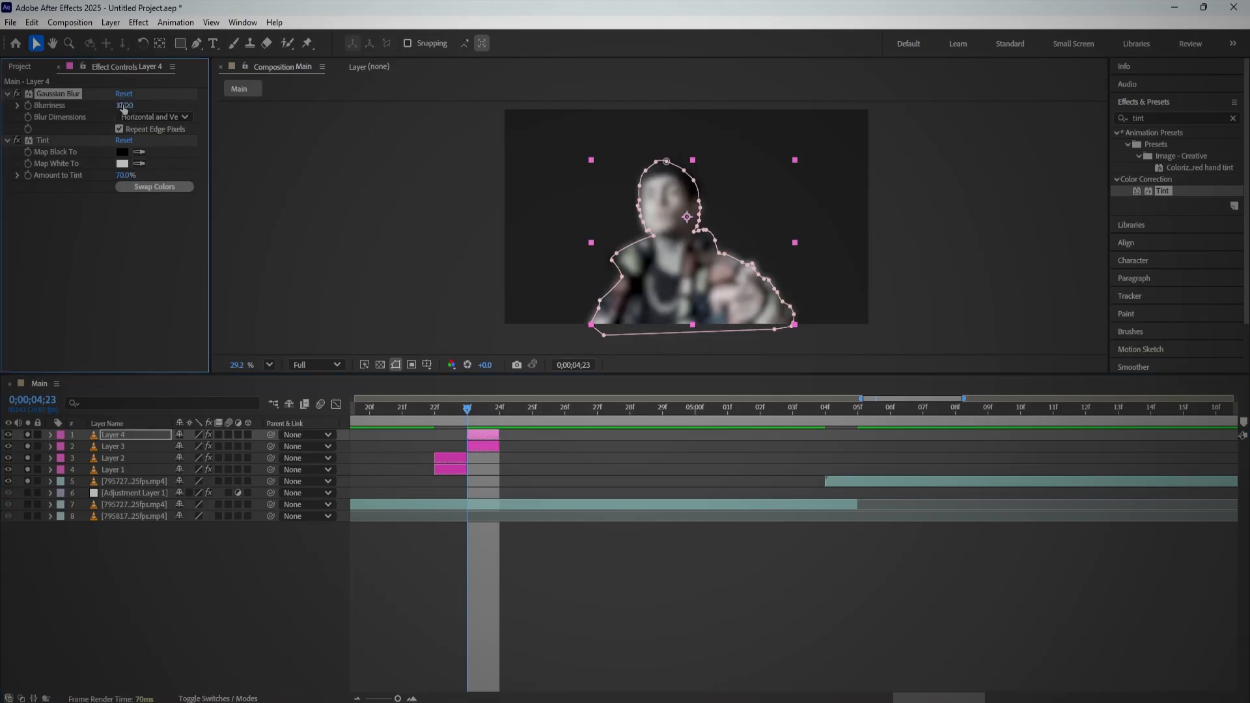
pyautogui.click(128, 174)
pyautogui.write('50')
pyautogui.press('Return')
# Step: Duplicate Layer 4 and set the copy's Gaussian Blur Blurriness to 75 and Amount to Tint to 40%
pyautogui.click(478, 435)
pyautogui.hotkey('ctrl', 'd')
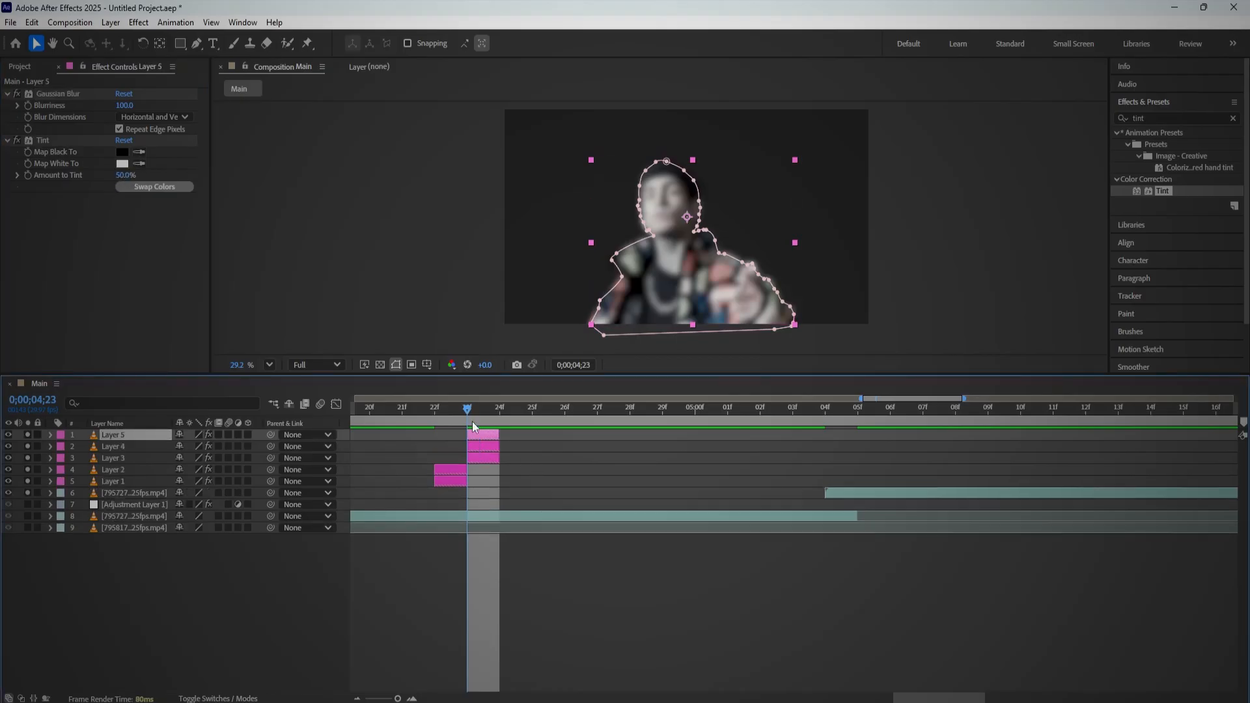
pyautogui.click(121, 104)
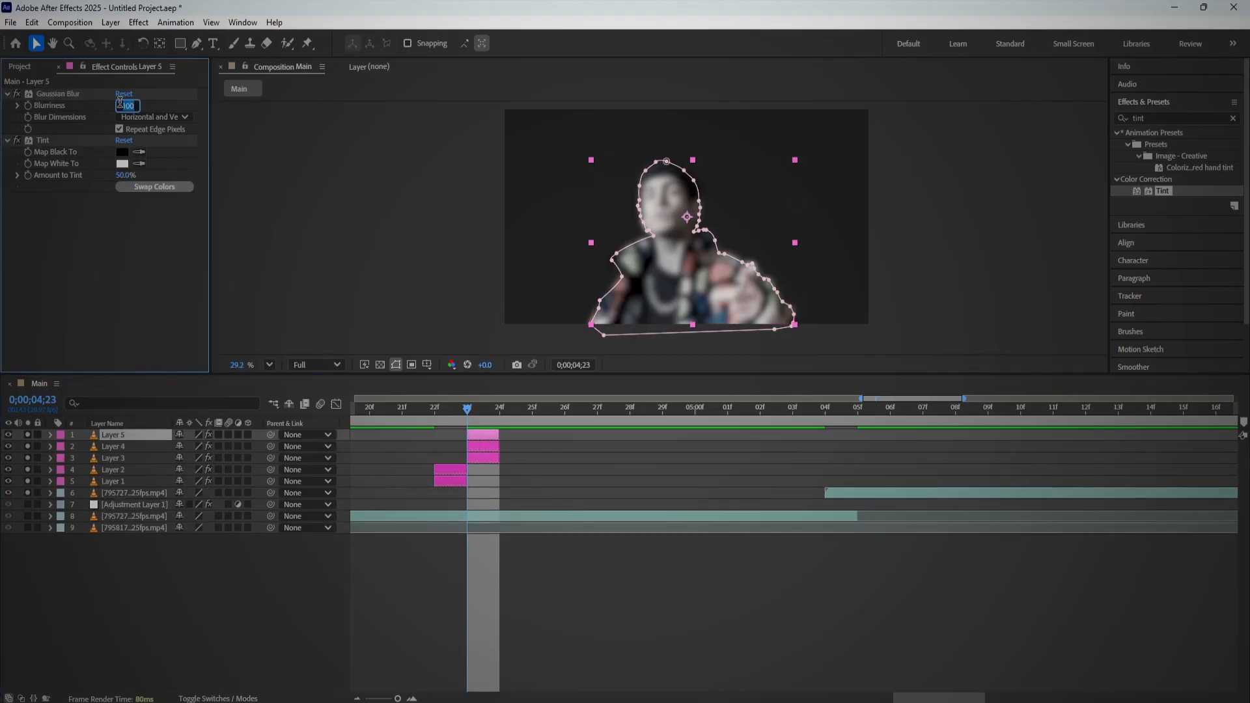
pyautogui.write('75')
pyautogui.press('Return')
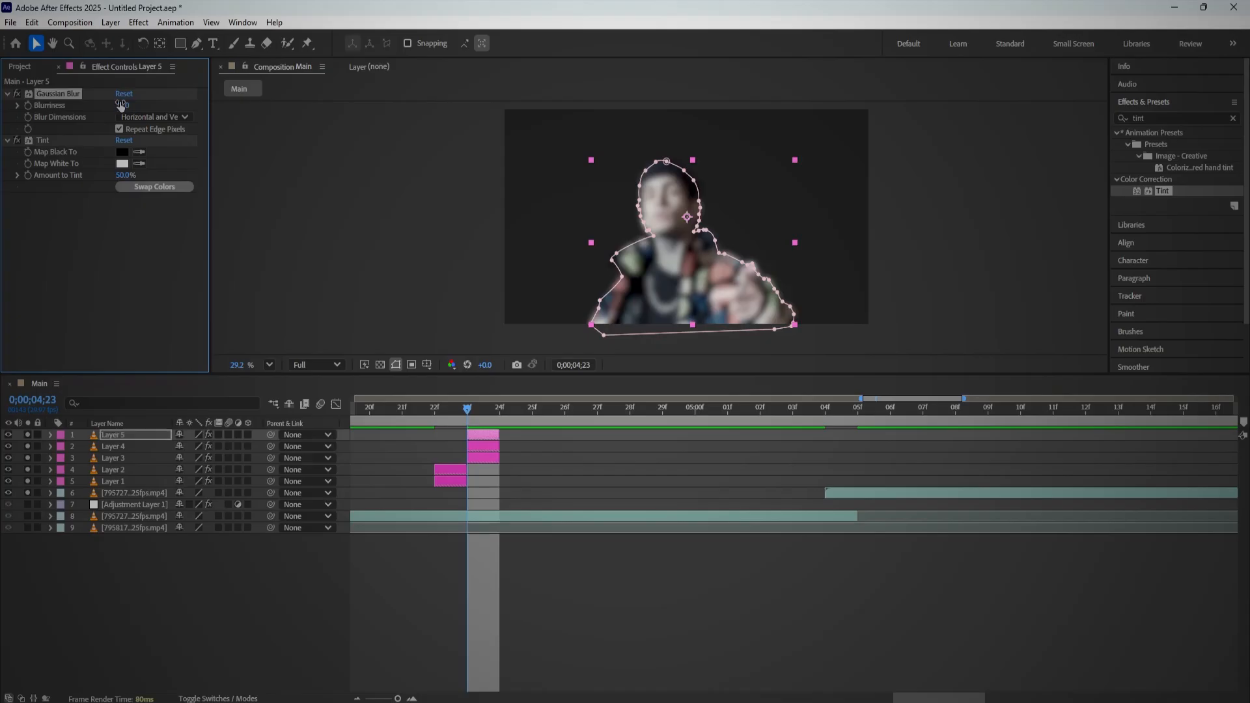
pyautogui.click(124, 176)
pyautogui.write('40')
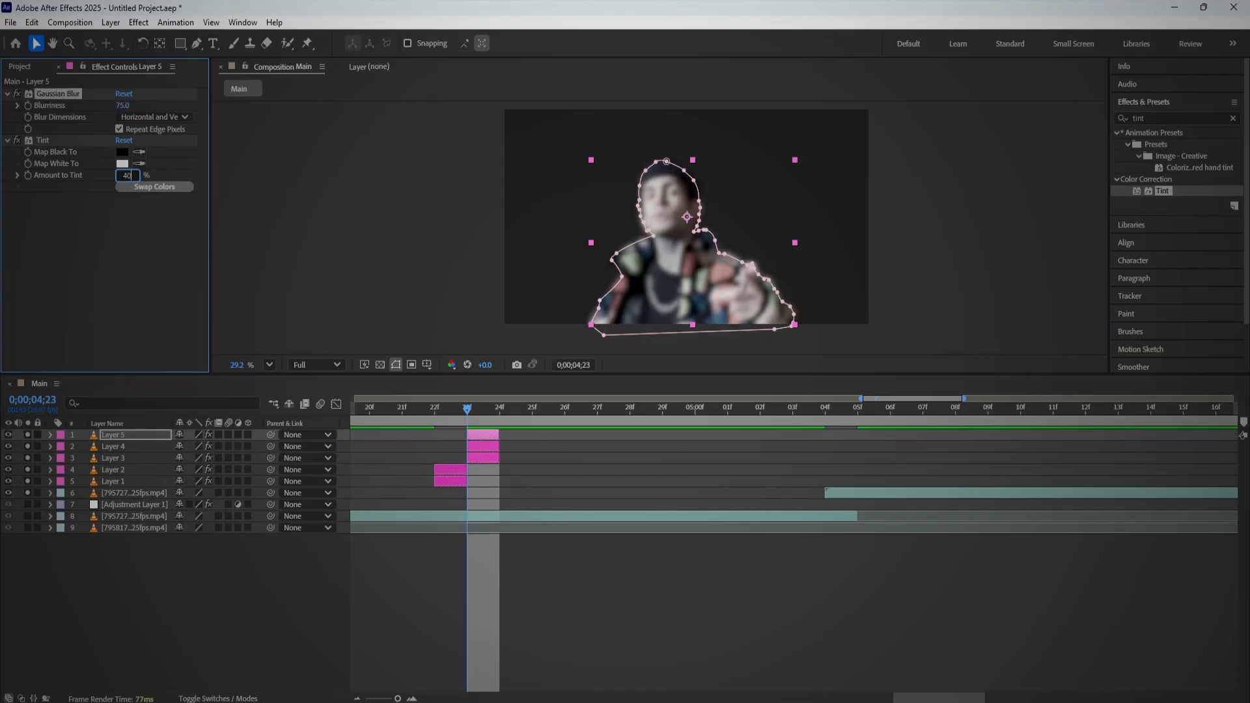
pyautogui.press('Return')
# Step: Duplicate Layer 5 and set the copy's Gaussian Blur Blurriness to 30 and Amount to Tint to 20%
pyautogui.click(478, 434)
pyautogui.hotkey('ctrl', 'd')
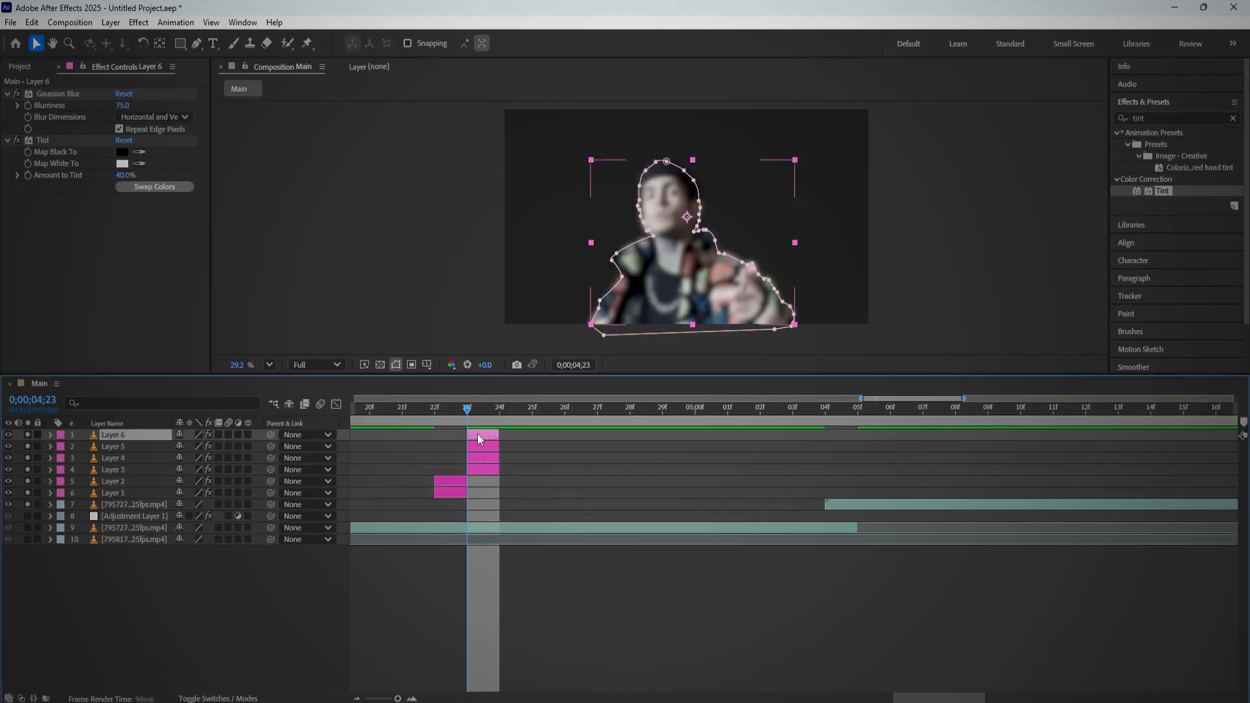
pyautogui.click(121, 105)
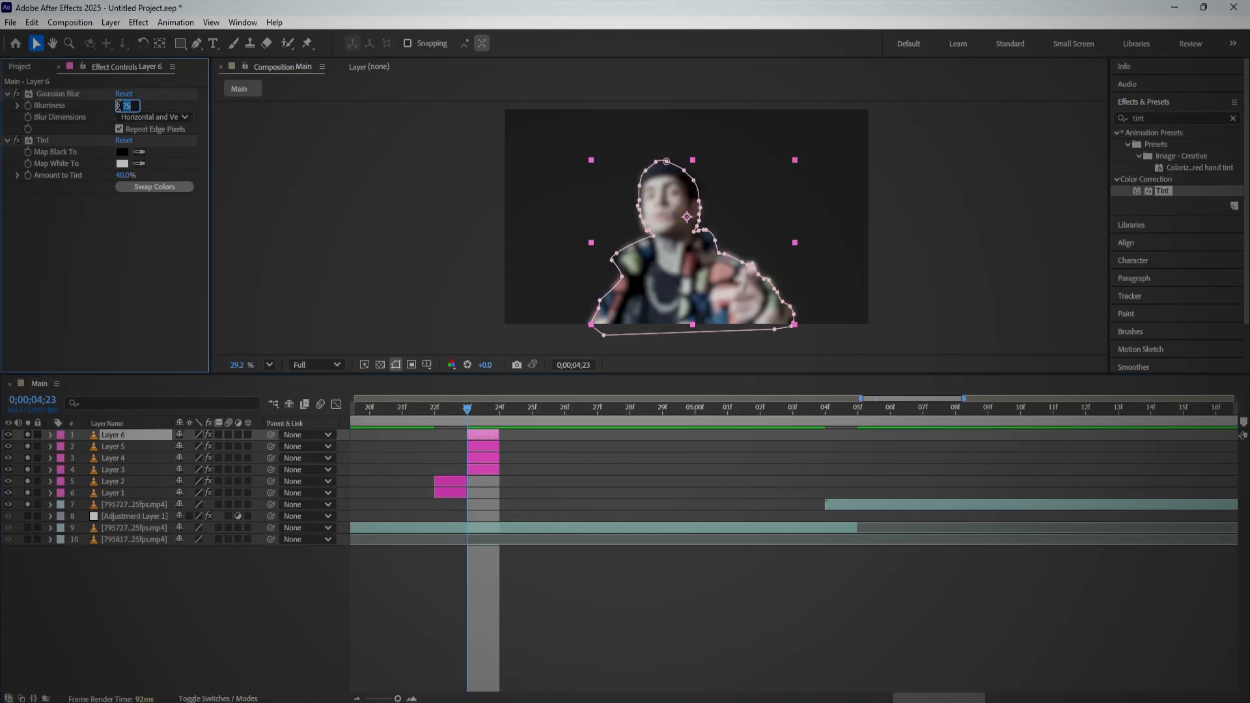
pyautogui.write('30')
pyautogui.press('Return')
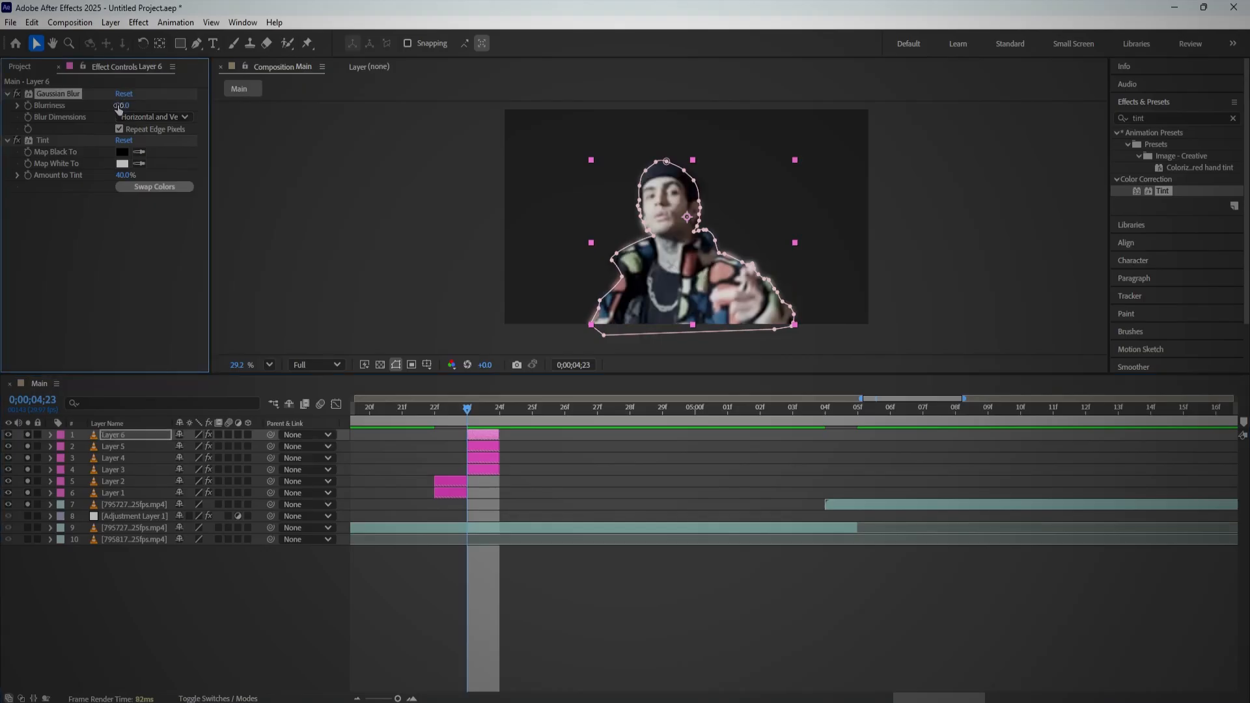
pyautogui.click(121, 175)
pyautogui.write('20')
pyautogui.press('Return')
# Step: Duplicate Layer 6 and set the copy's Gaussian Blur Blurriness to 0 and Amount to Tint to 0%
pyautogui.click(483, 436)
pyautogui.hotkey('ctrl', 'd')
pyautogui.click(123, 106)
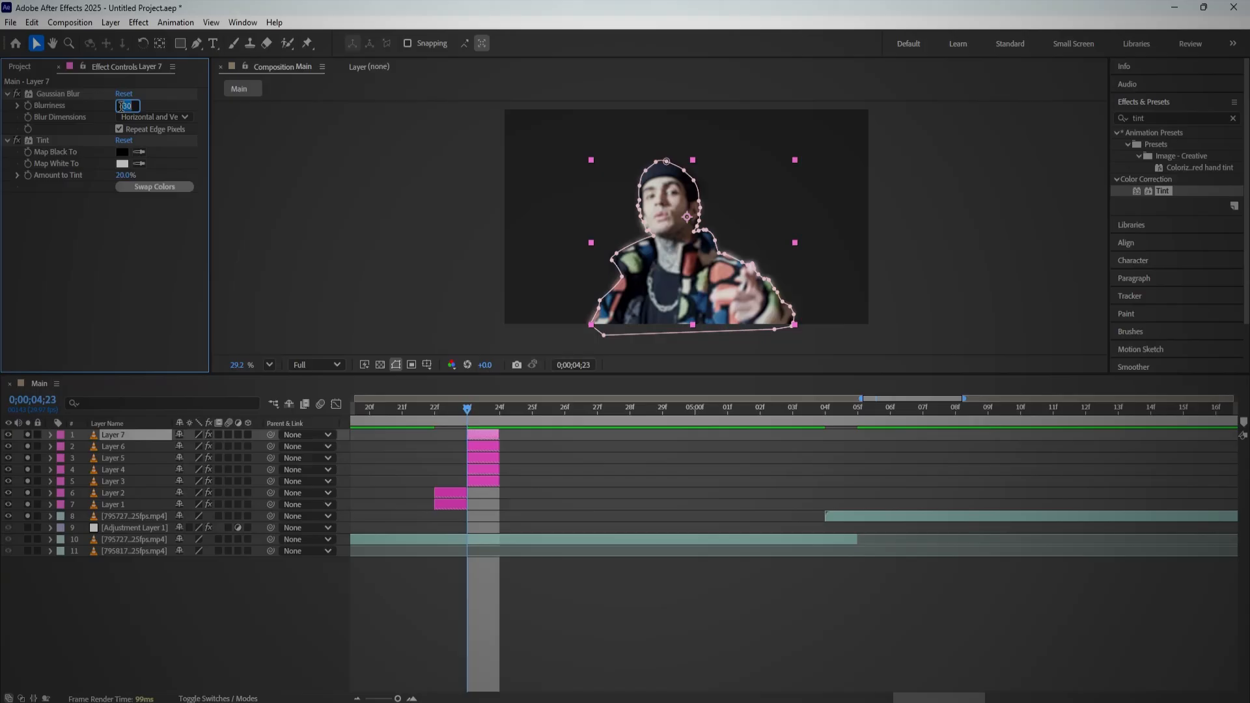
pyautogui.write('0')
pyautogui.click(125, 175)
pyautogui.write('0')
pyautogui.press('Return')
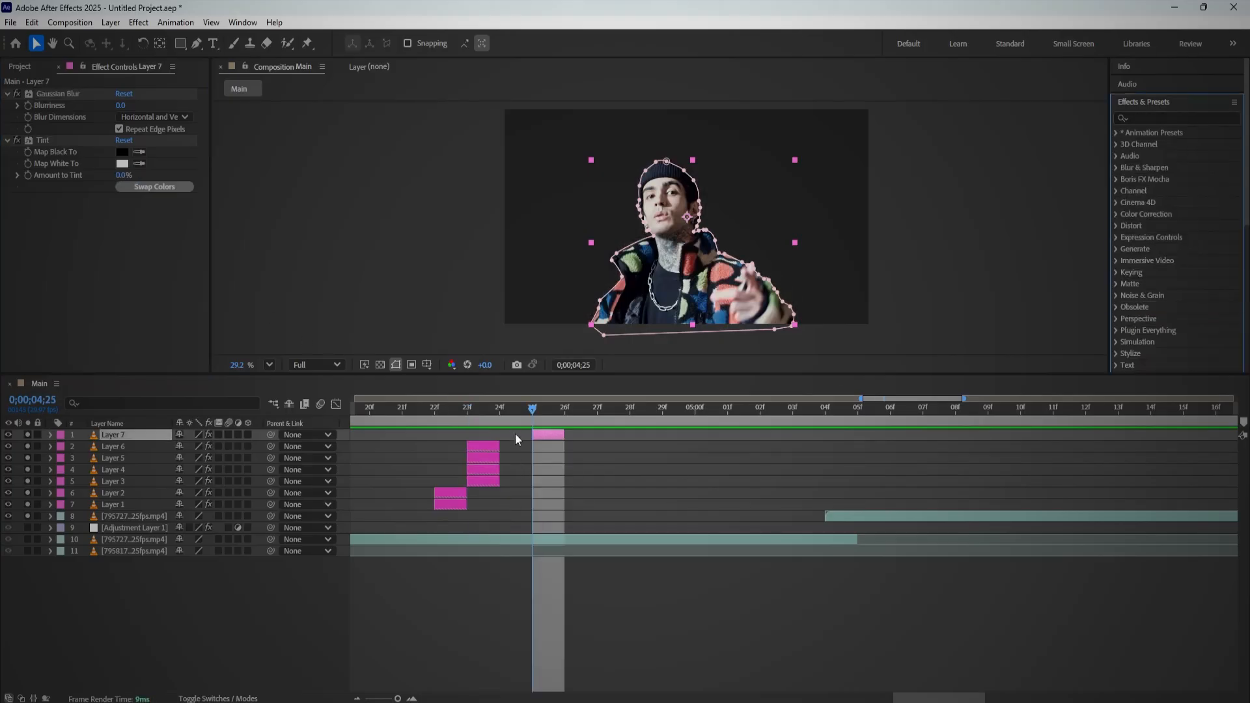
# Step: Place Layer 7 at 0;00;04;25 and apply the Noise HLS Auto effect to it
pyautogui.moveTo(505, 411); pyautogui.dragTo(526, 419)
pyautogui.click(1184, 117)
pyautogui.write('noise')
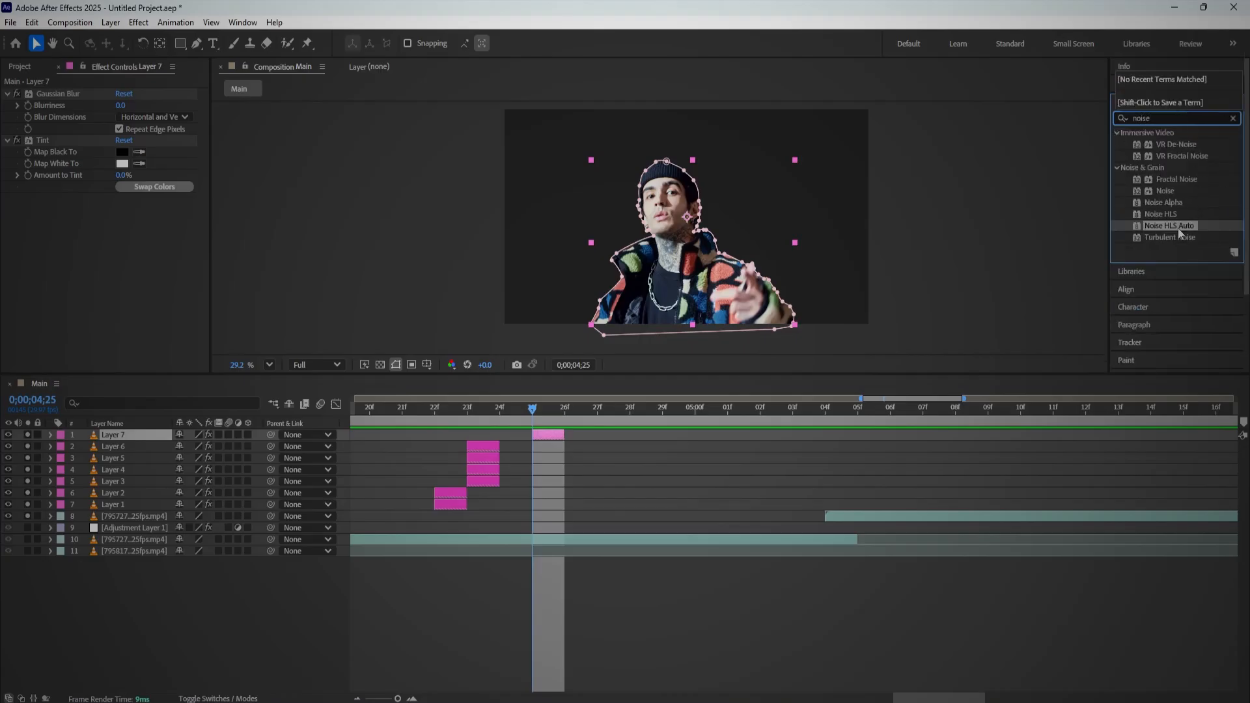
pyautogui.moveTo(1176, 228); pyautogui.dragTo(550, 431)
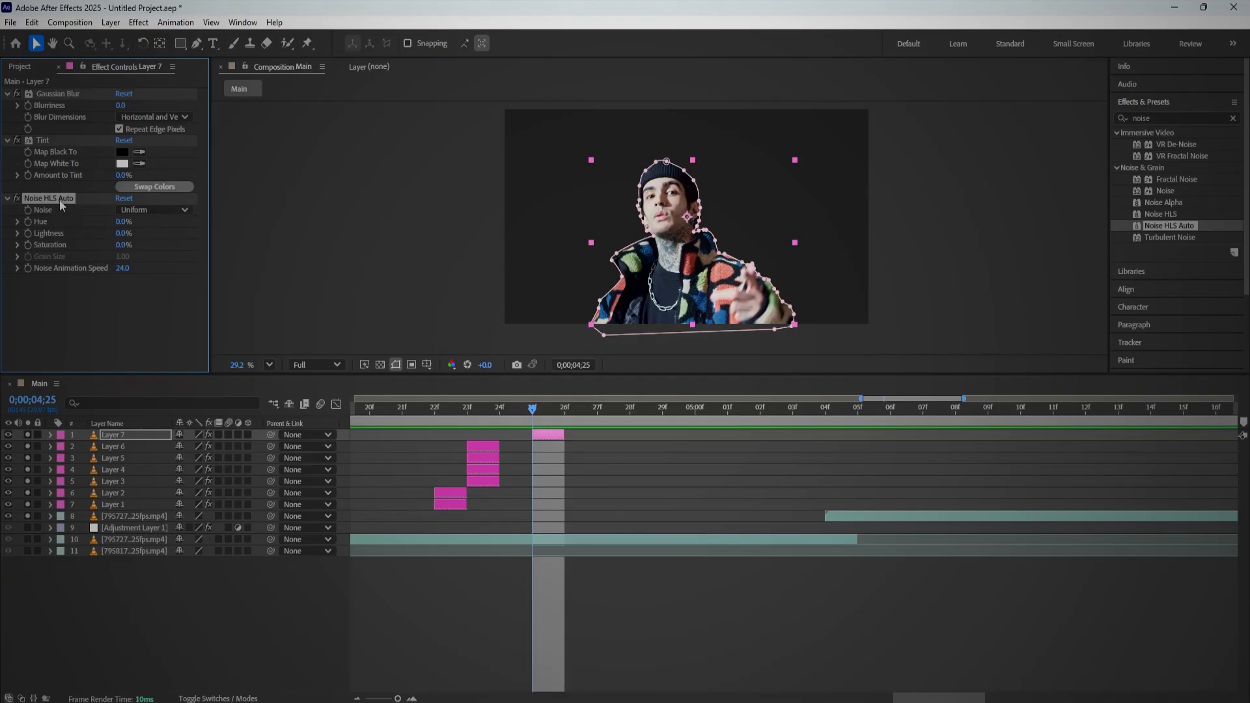
# Step: Paste the Noise HLS Auto effect onto Layer 1 and set its Lightness to 85% and Hue to 20%
pyautogui.click(446, 416)
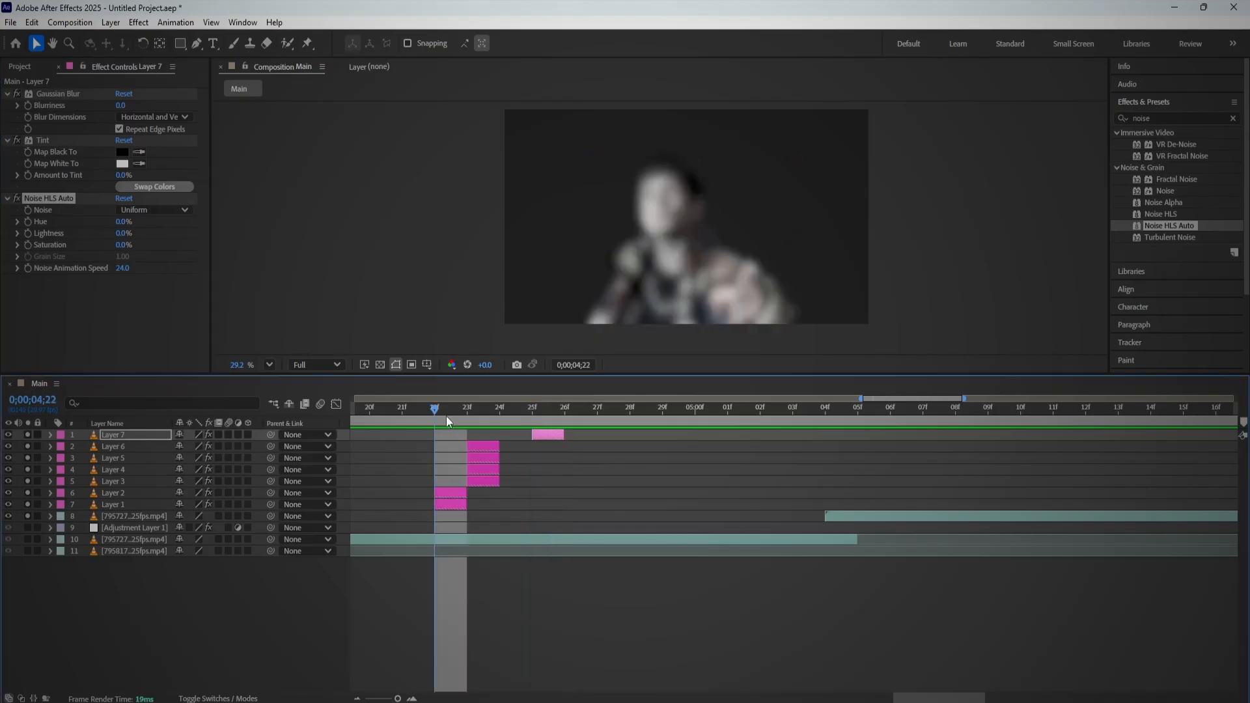
pyautogui.click(453, 504)
pyautogui.hotkey('ctrl', 'v')
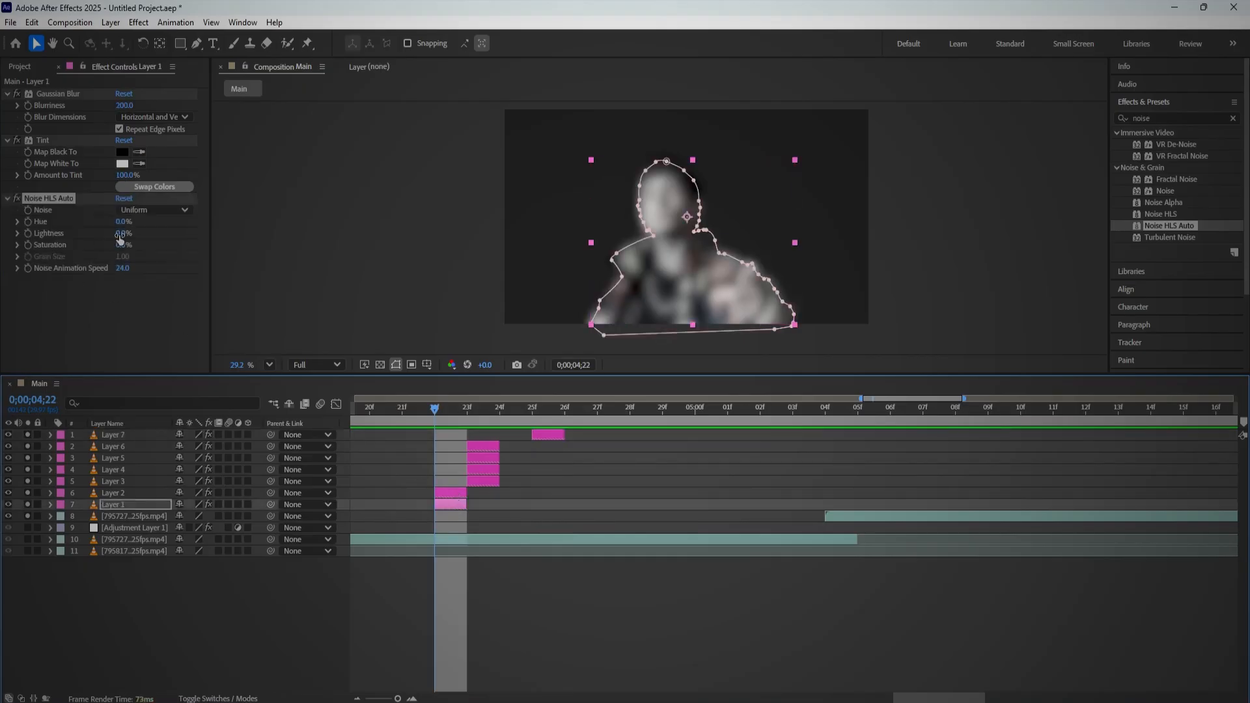
pyautogui.moveTo(120, 238); pyautogui.dragTo(175, 235)
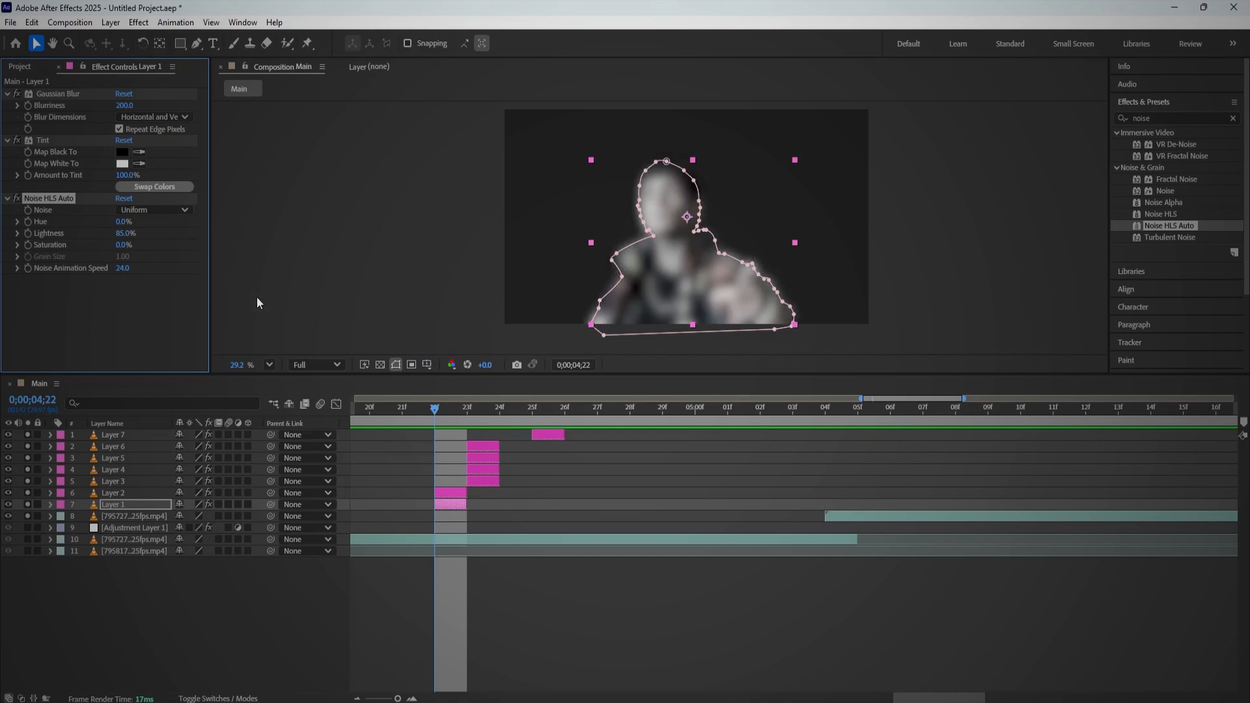
pyautogui.moveTo(124, 225); pyautogui.dragTo(140, 226)
pyautogui.click(57, 198)
# Step: Try a Lightness of 100% in the Noise HLS Auto effect and undo the change
pyautogui.click(123, 232)
pyautogui.write('100')
pyautogui.press('Return')
pyautogui.hotkey('ctrl', 'z')
# Step: Set Layer 2's Noise HLS Auto Lightness to 90% and Hue to 18%
pyautogui.click(449, 493)
pyautogui.click(126, 232)
pyautogui.write('90')
pyautogui.press('Return')
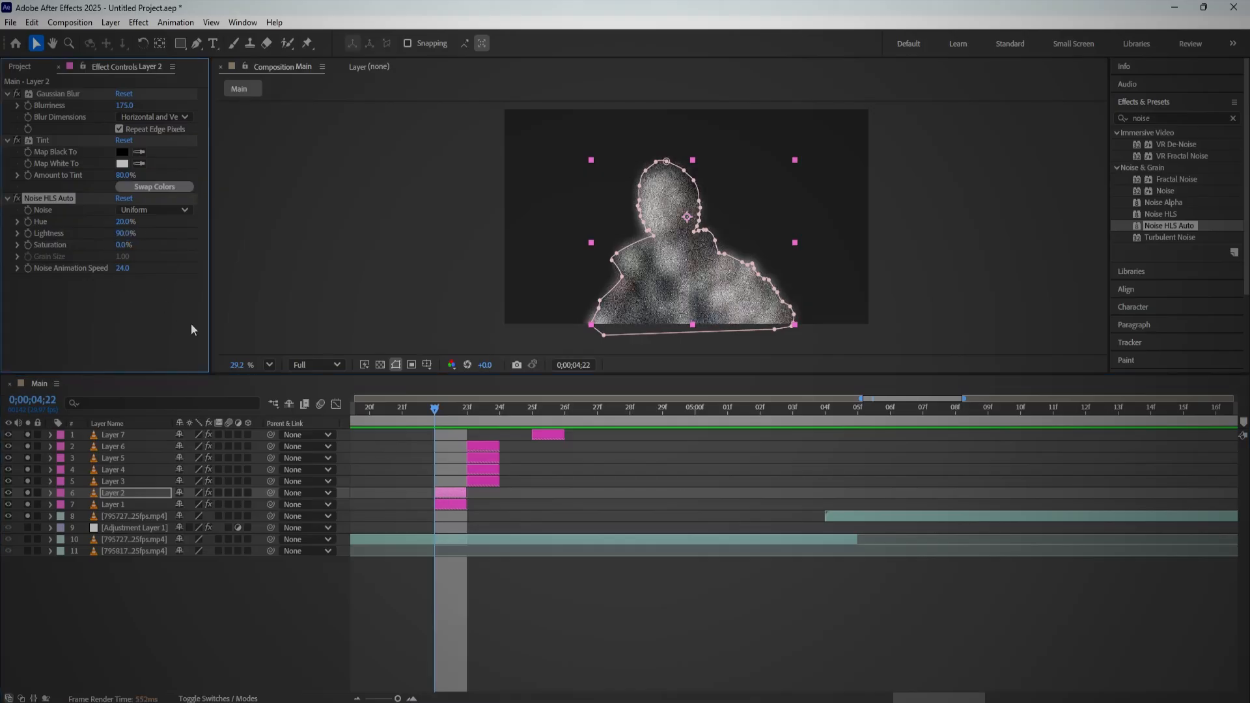
pyautogui.click(126, 221)
pyautogui.write('128')
pyautogui.press('Return')
# Step: Paste the Noise HLS Auto effect onto Layer 3 and set its Lightness to 80% and Hue to 15%
pyautogui.moveTo(431, 410); pyautogui.dragTo(467, 411)
pyautogui.click(487, 482)
pyautogui.hotkey('ctrl', 'v')
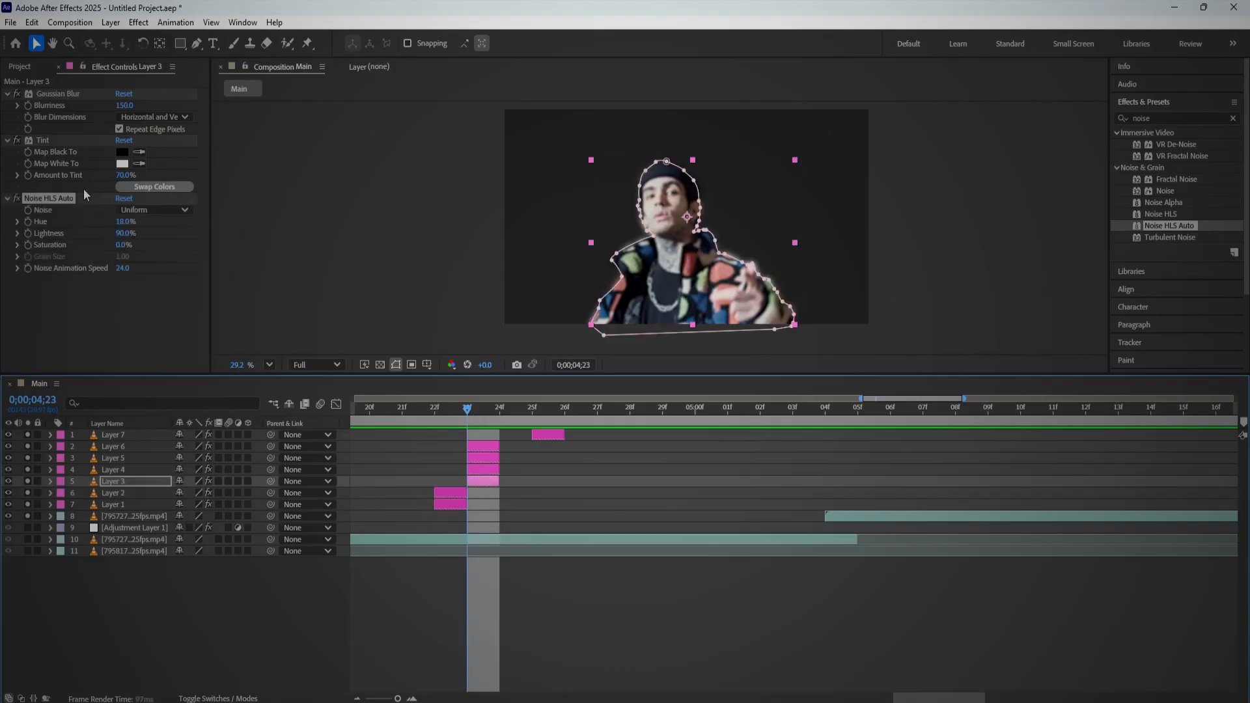
pyautogui.click(120, 236)
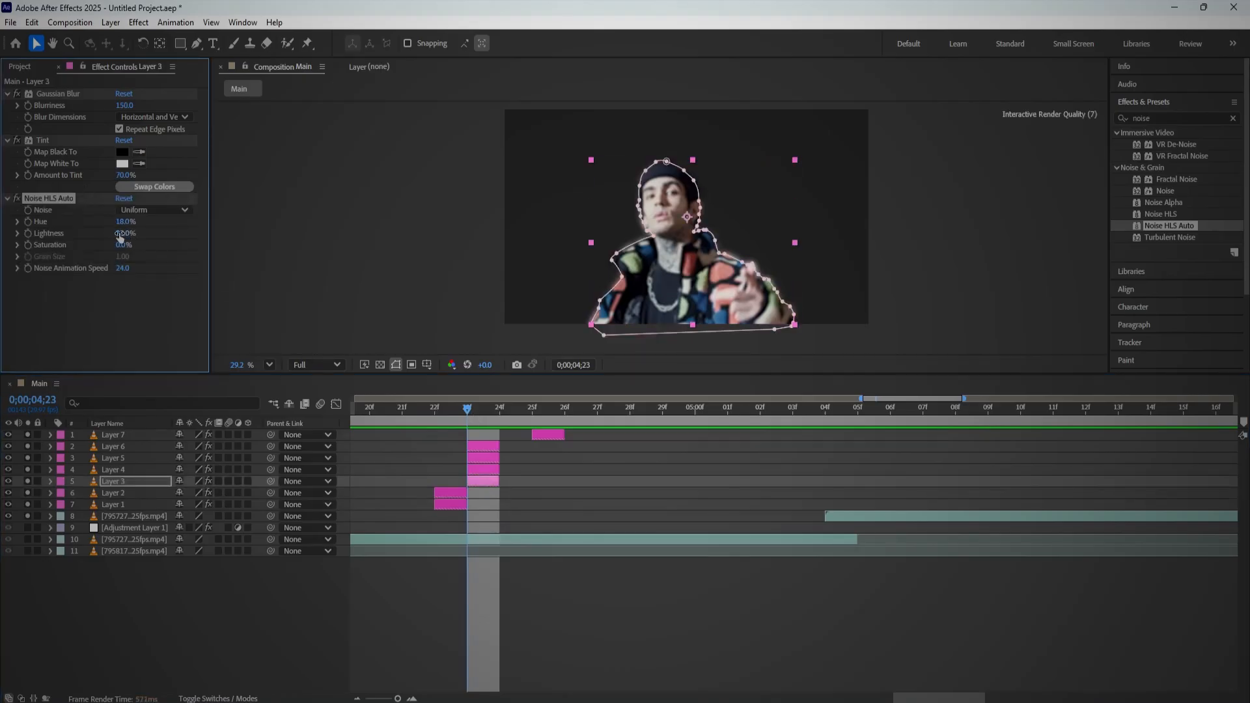
pyautogui.click(120, 234)
pyautogui.write('80')
pyautogui.press('Return')
pyautogui.click(123, 222)
pyautogui.write('15')
pyautogui.press('Return')
# Step: Paste the Noise HLS Auto effect onto Layer 4 and set its Lightness to 60%
pyautogui.click(480, 471)
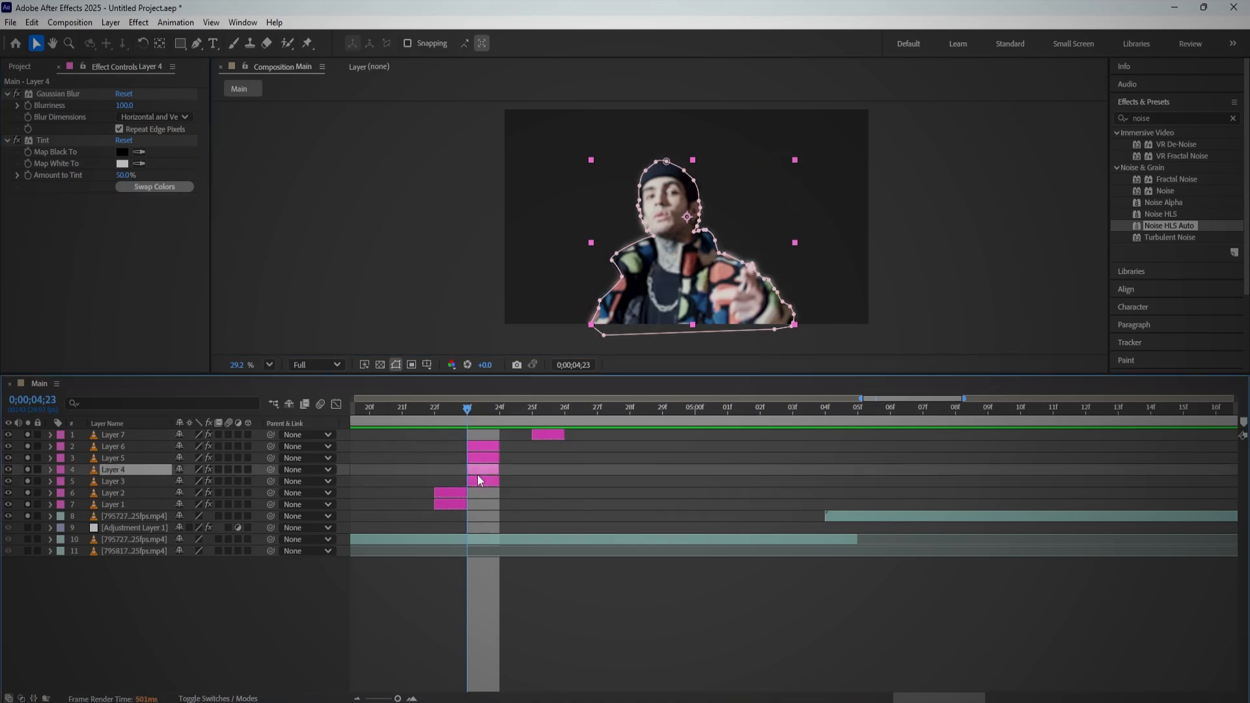
pyautogui.hotkey('ctrl', 'v')
pyautogui.click(126, 234)
pyautogui.write('60')
pyautogui.press('Return')
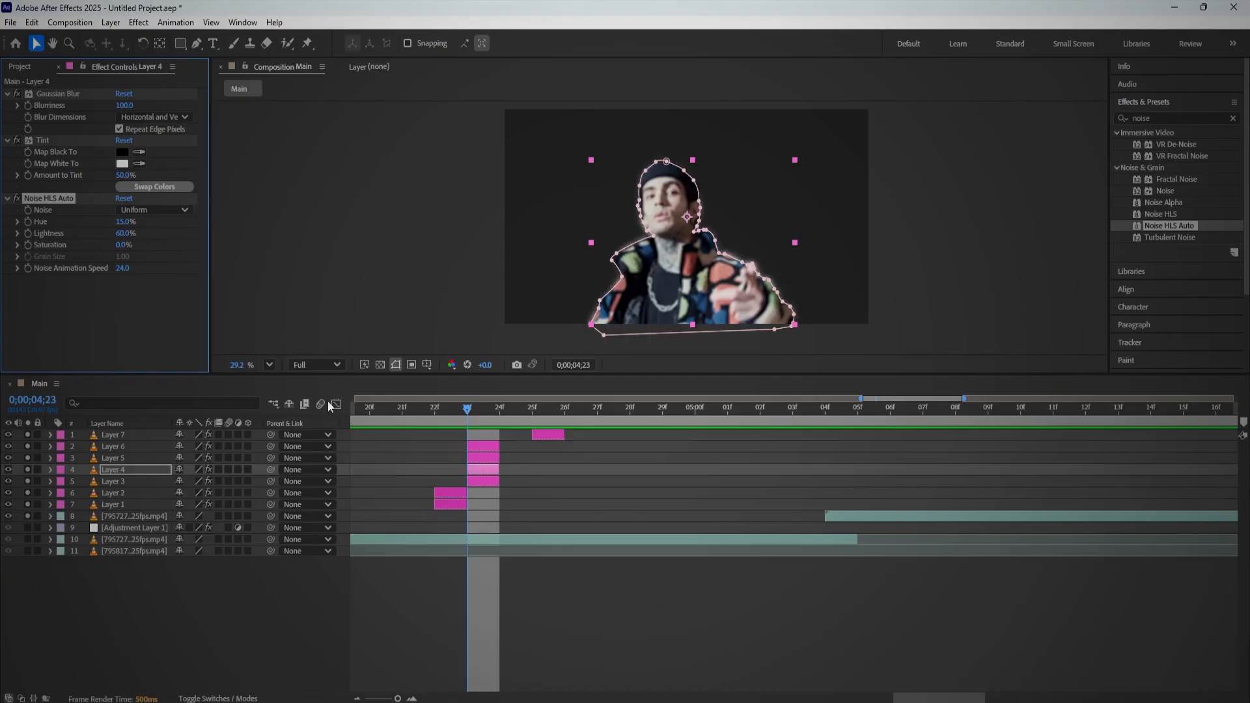
# Step: Paste the Noise HLS Auto effect onto Layer 6 and set its Lightness to 30% and Hue to 5%
pyautogui.click(481, 446)
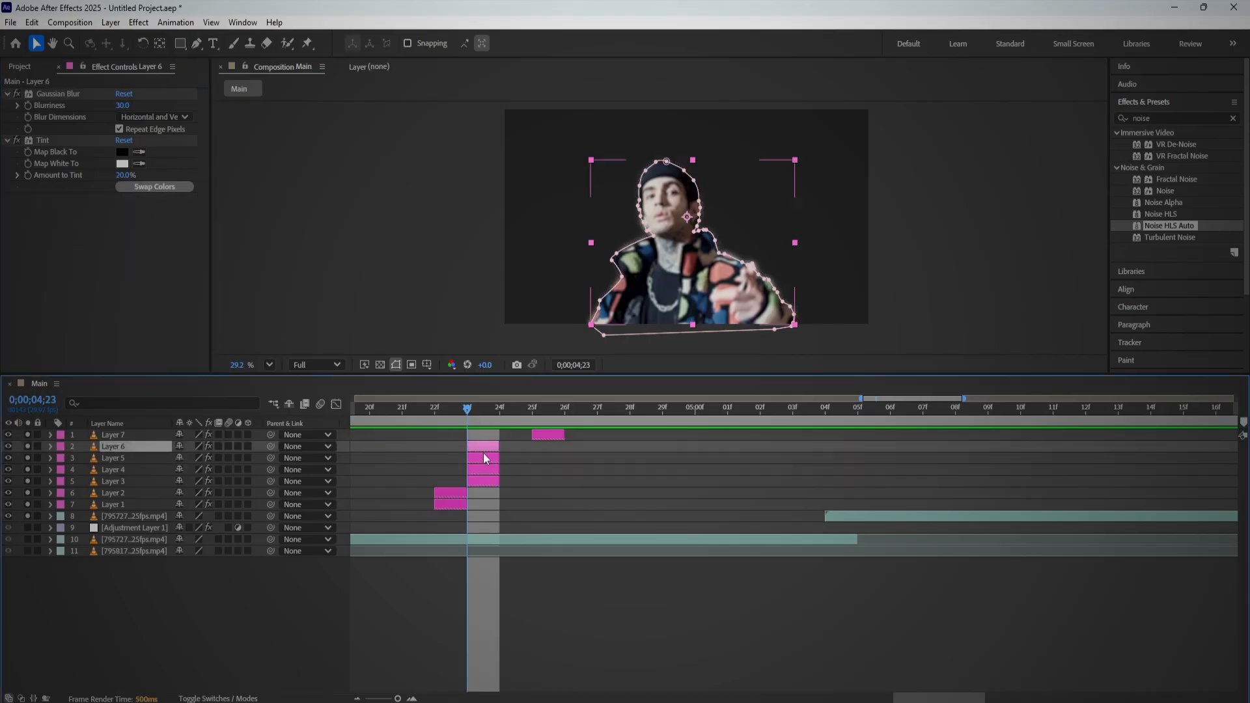
pyautogui.hotkey('ctrl', 'v')
pyautogui.click(125, 233)
pyautogui.press('Return')
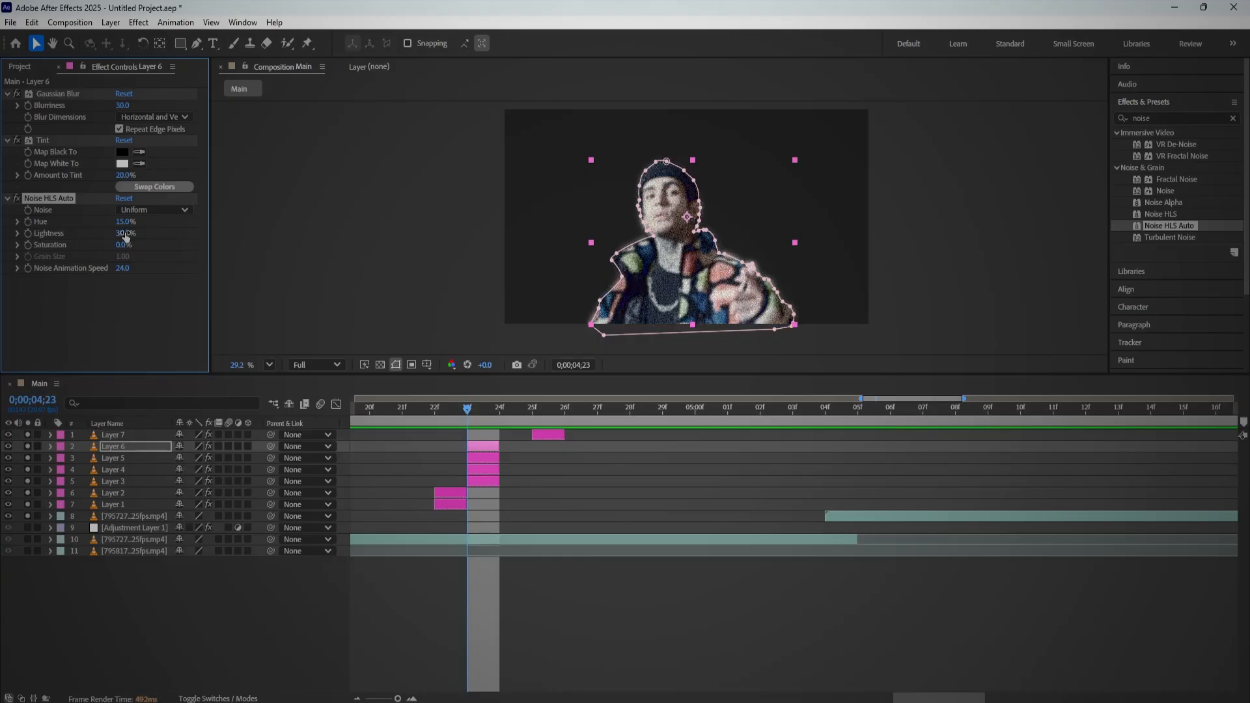
pyautogui.click(124, 223)
pyautogui.write('5')
pyautogui.press('Return')
# Step: Stagger Layers 2 to 7 two frames apart, from 0;00;04;24 for Layer 2 to 0;00;05;04 for Layer 7
pyautogui.moveTo(453, 490); pyautogui.dragTo(650, 471)
pyautogui.moveTo(480, 457); pyautogui.dragTo(764, 471)
pyautogui.moveTo(486, 445); pyautogui.dragTo(842, 461)
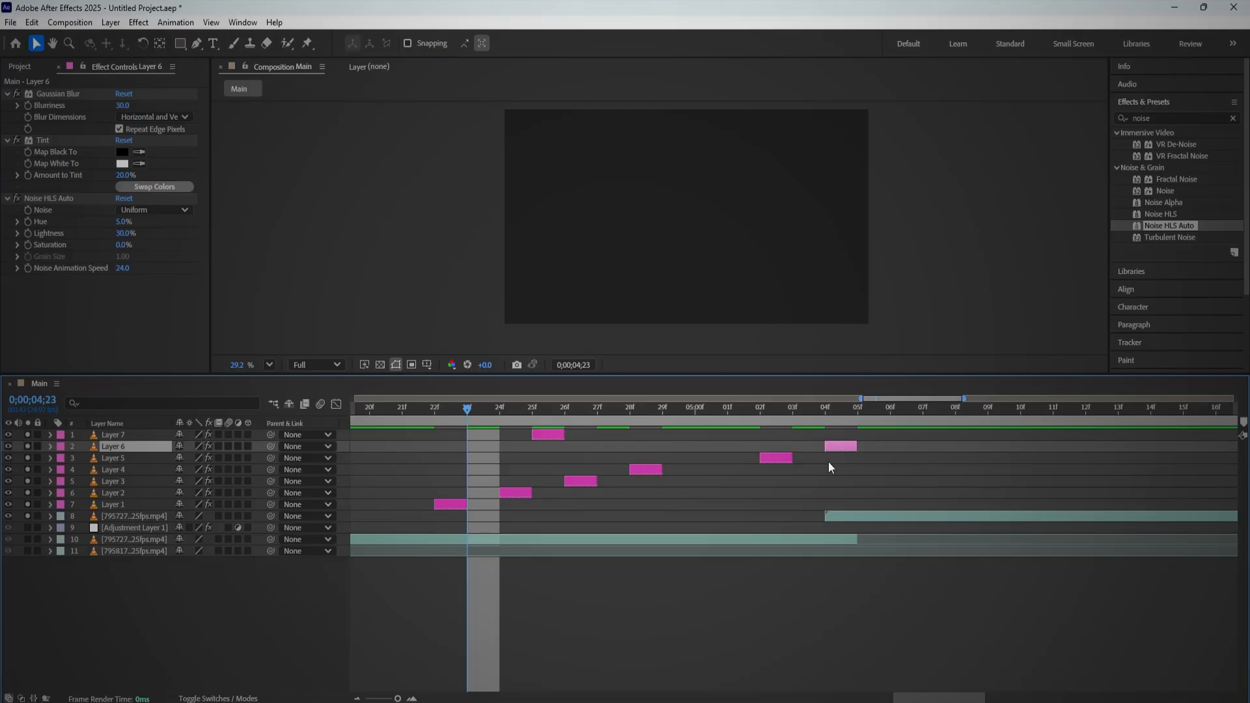
pyautogui.moveTo(549, 434); pyautogui.dragTo(723, 459)
pyautogui.moveTo(806, 450); pyautogui.dragTo(778, 452)
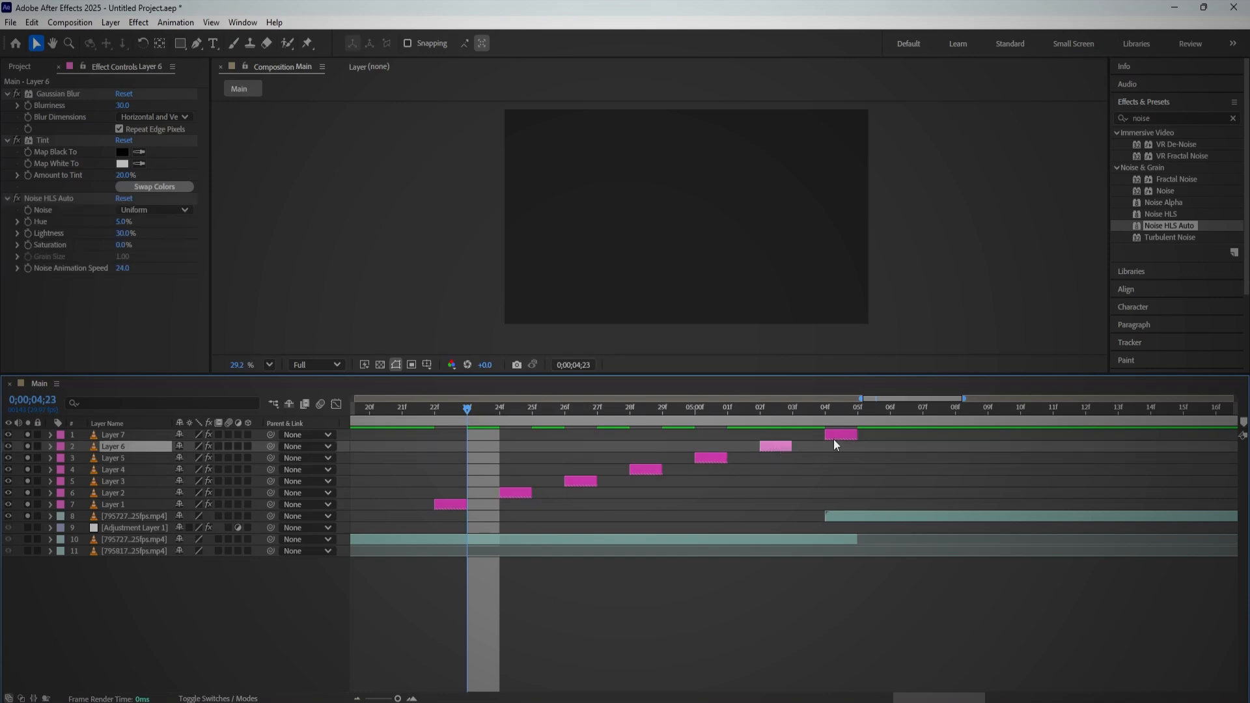
# Step: Turn off solo for all soloed layers and move the current time to 0;00;04;15
pyautogui.click(27, 434)
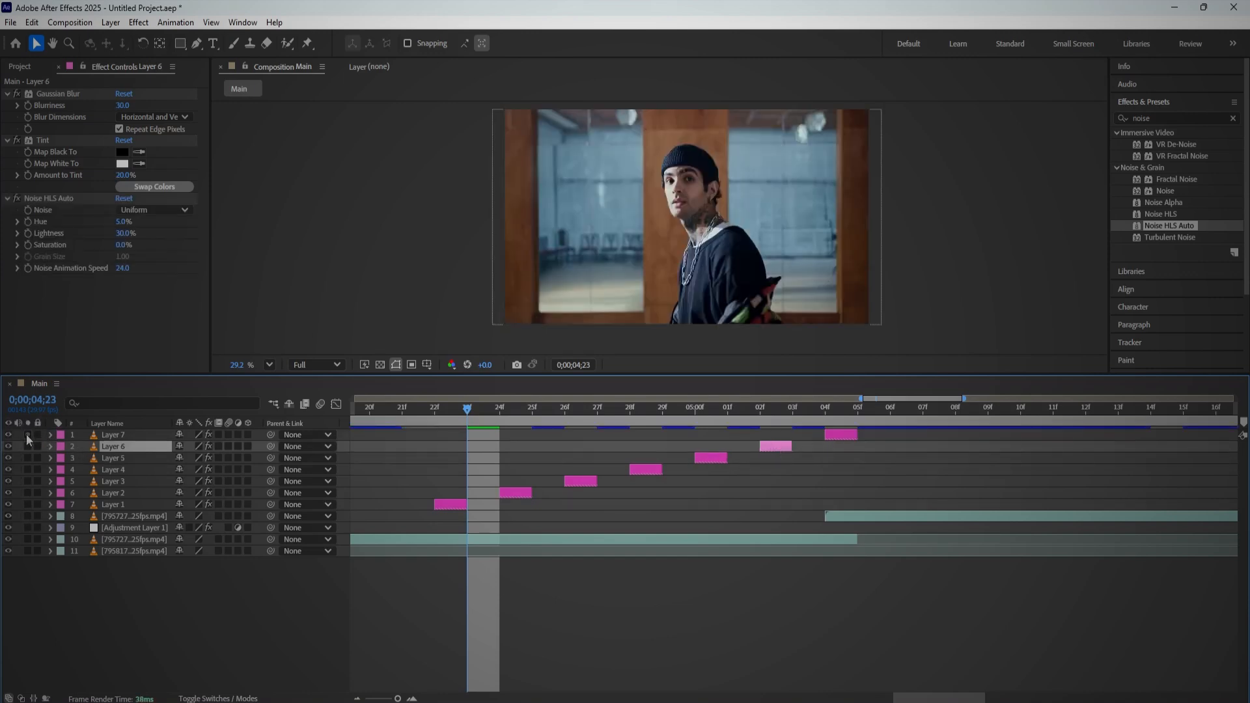
pyautogui.scroll(-4, 539, 283)
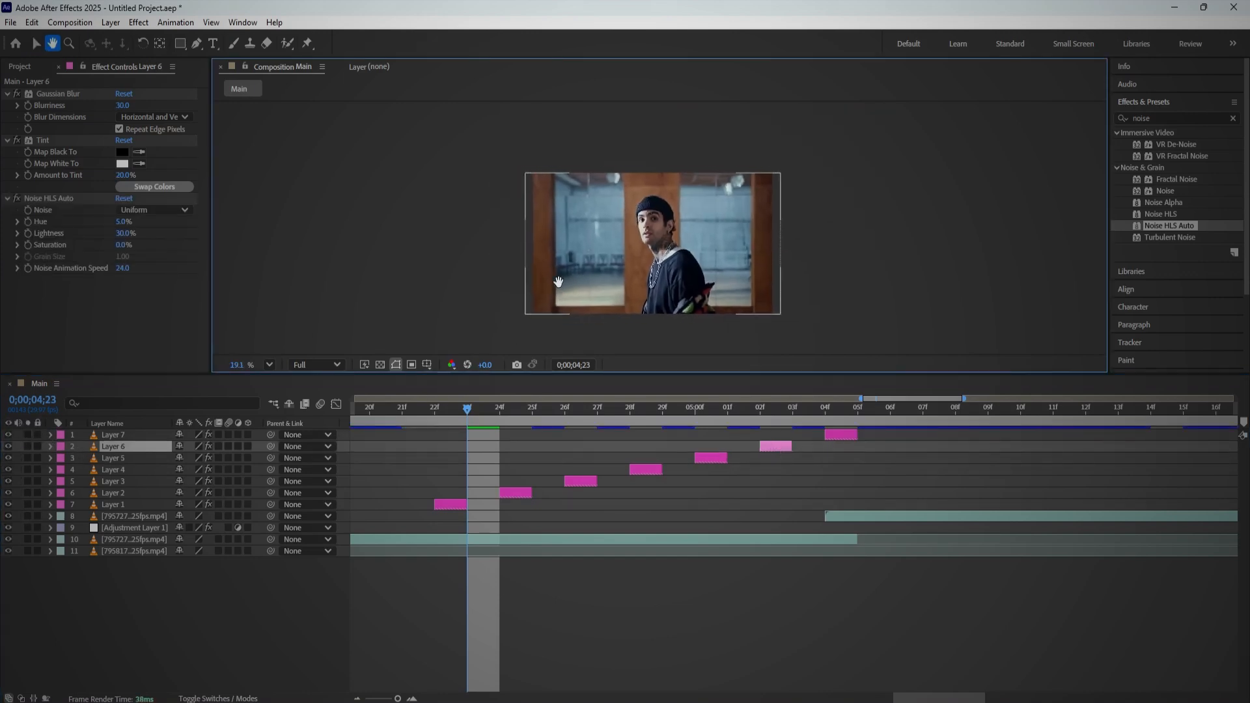
pyautogui.scroll(-4, 453, 474)
pyautogui.click(491, 418)
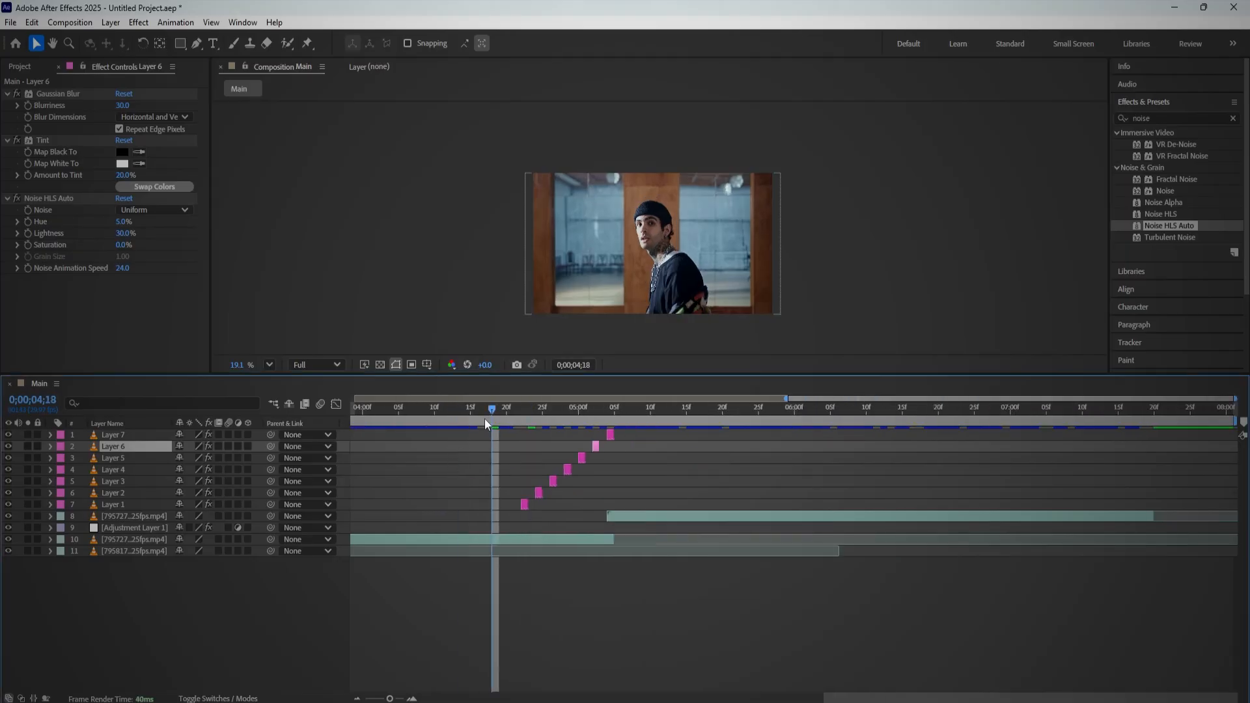
pyautogui.click(474, 408)
# Step: Move Layer 1 to 0;00;04;16, Layer 2 to 0;00;04;20, Layer 3 to 0;00;04;24 and Layer 4 to 0;00;04;25
pyautogui.scroll(5, 517, 495)
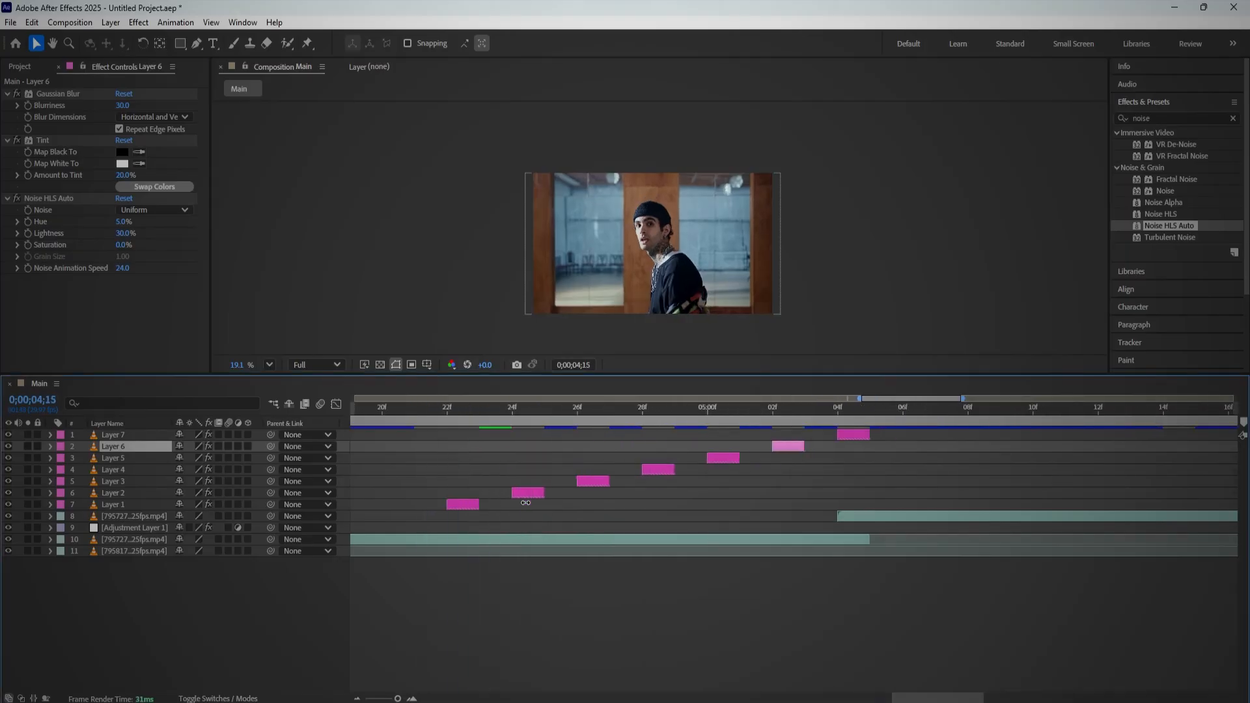
pyautogui.scroll(-2, 514, 502)
pyautogui.moveTo(491, 504); pyautogui.dragTo(432, 507)
pyautogui.moveTo(521, 495); pyautogui.dragTo(454, 493)
pyautogui.moveTo(558, 482)
pyautogui.mouseDown()
pyautogui.moveTo(521, 483)
pyautogui.moveTo(538, 471)
pyautogui.mouseUp()
# Step: Preview the second transition, starting just before the first cutout frame
pyautogui.press('space')
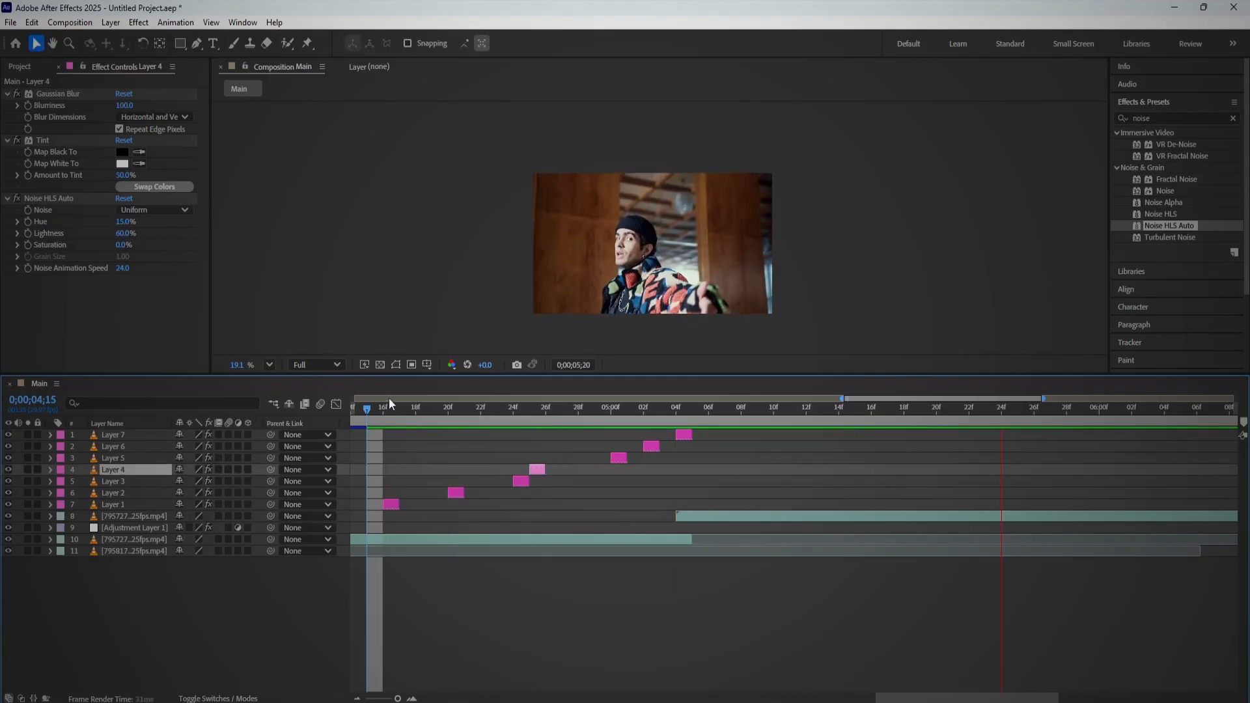
pyautogui.click(376, 412)
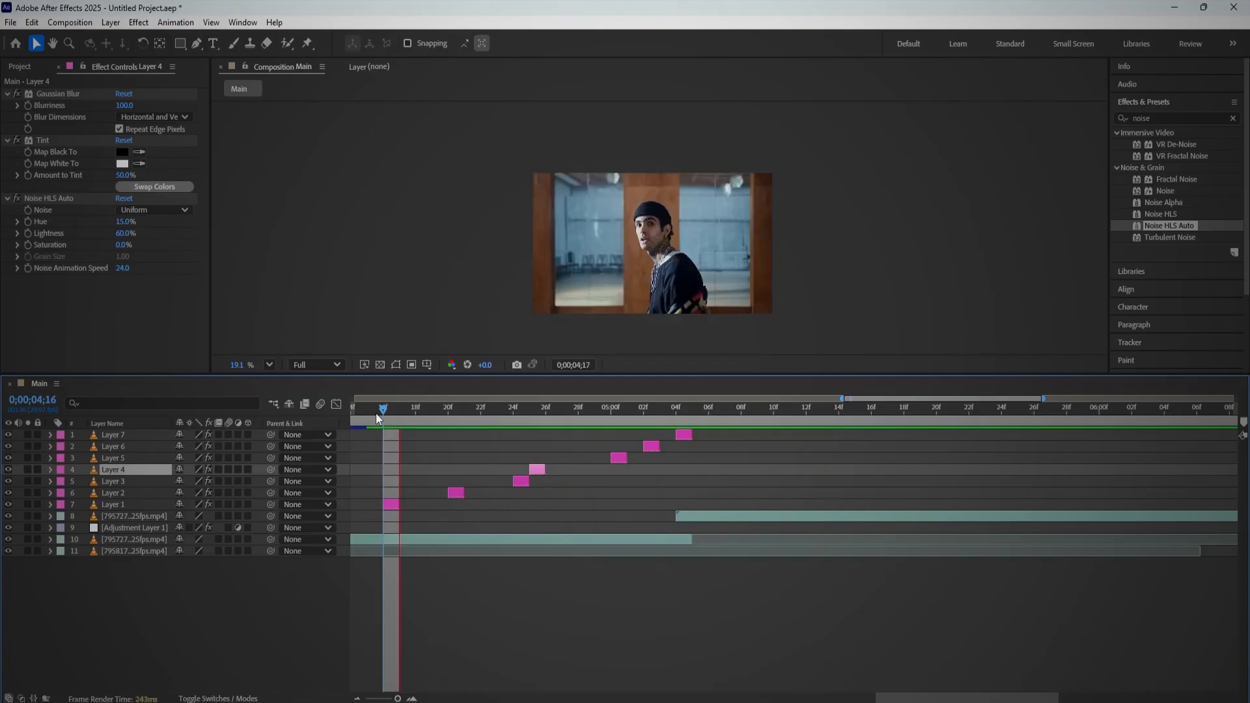
pyautogui.press('space')
# Step: Lower the Opacity of Layers 1 to 4 together so the cutouts become semi-transparent
pyautogui.click(395, 502)
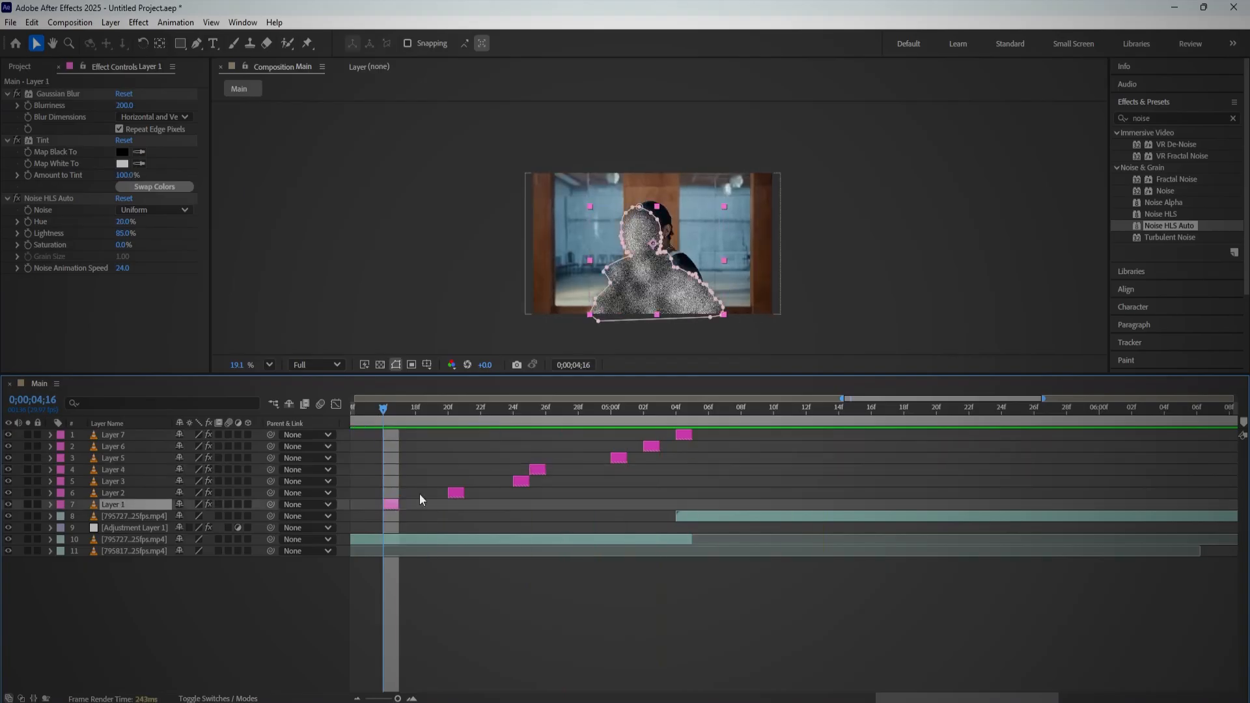
pyautogui.keyDown('shift'); pyautogui.click(537, 468); pyautogui.keyUp('shift')
pyautogui.press('t')
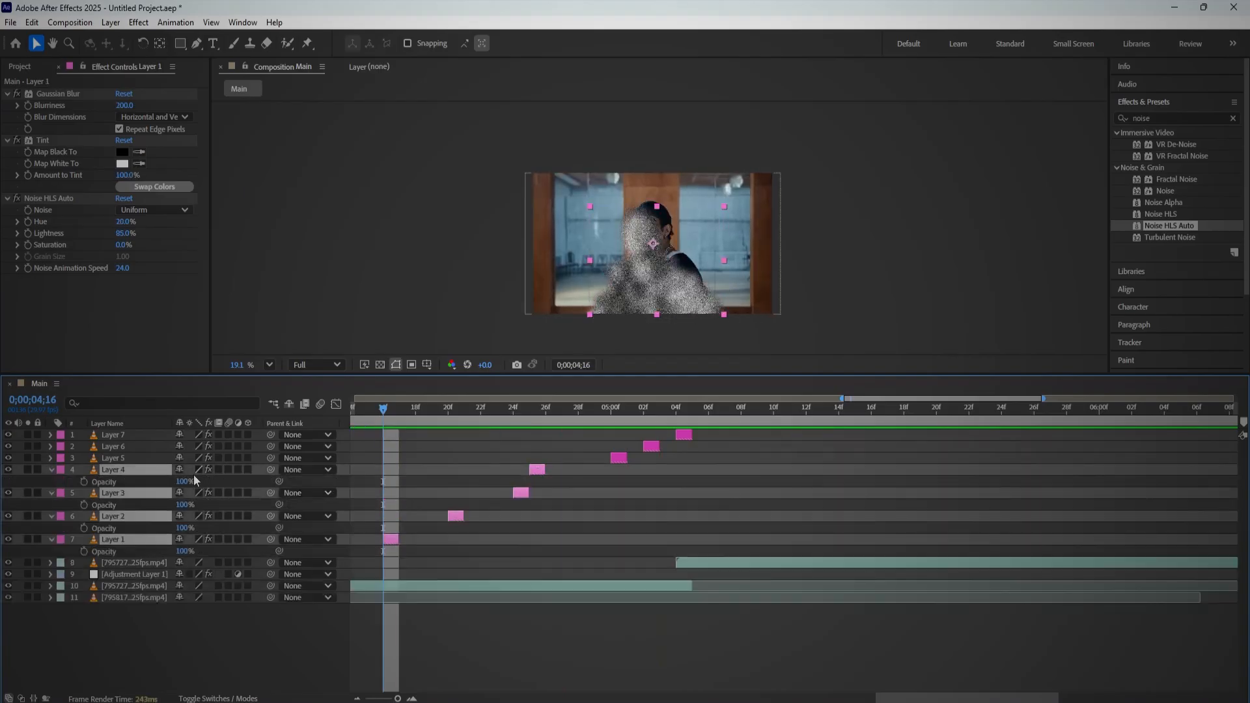
pyautogui.moveTo(187, 482); pyautogui.dragTo(160, 485)
pyautogui.press('t')
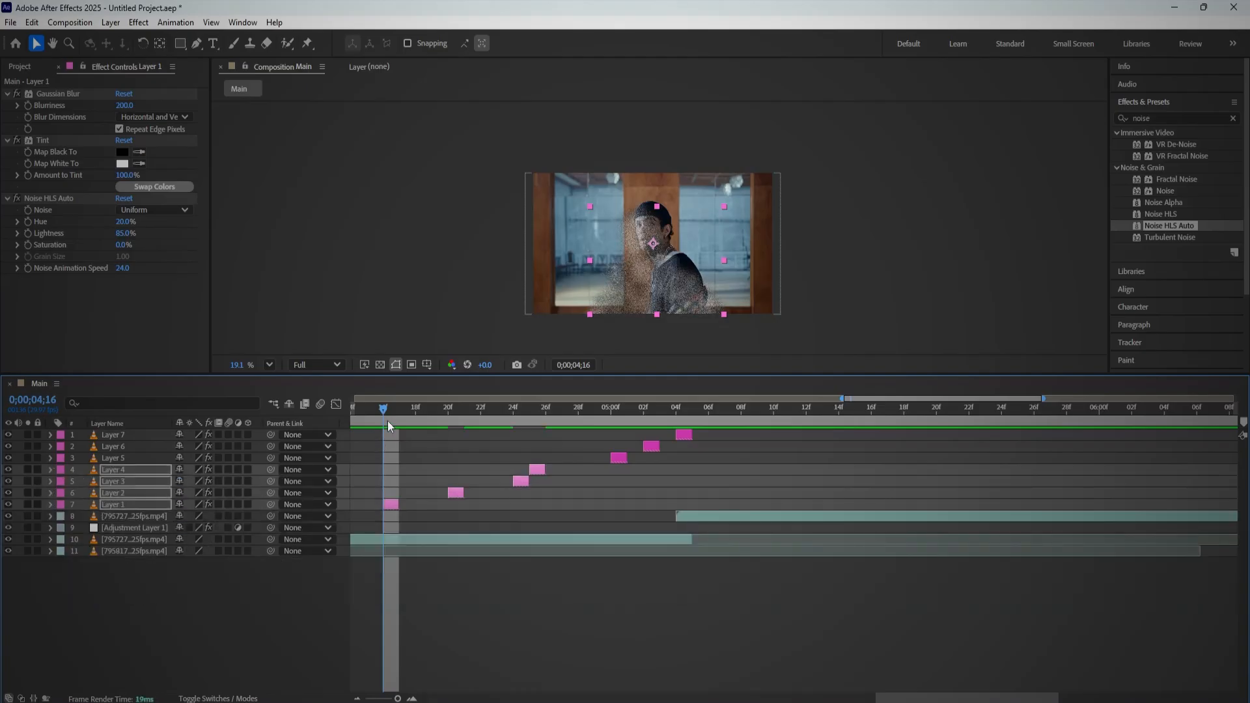
# Step: Preview the second transition and delete Layer 4 and Layer 5 from the cutout sequence
pyautogui.click(368, 421)
pyautogui.press('space')
pyautogui.moveTo(385, 416); pyautogui.dragTo(726, 426)
pyautogui.press('-')
pyautogui.press('-')
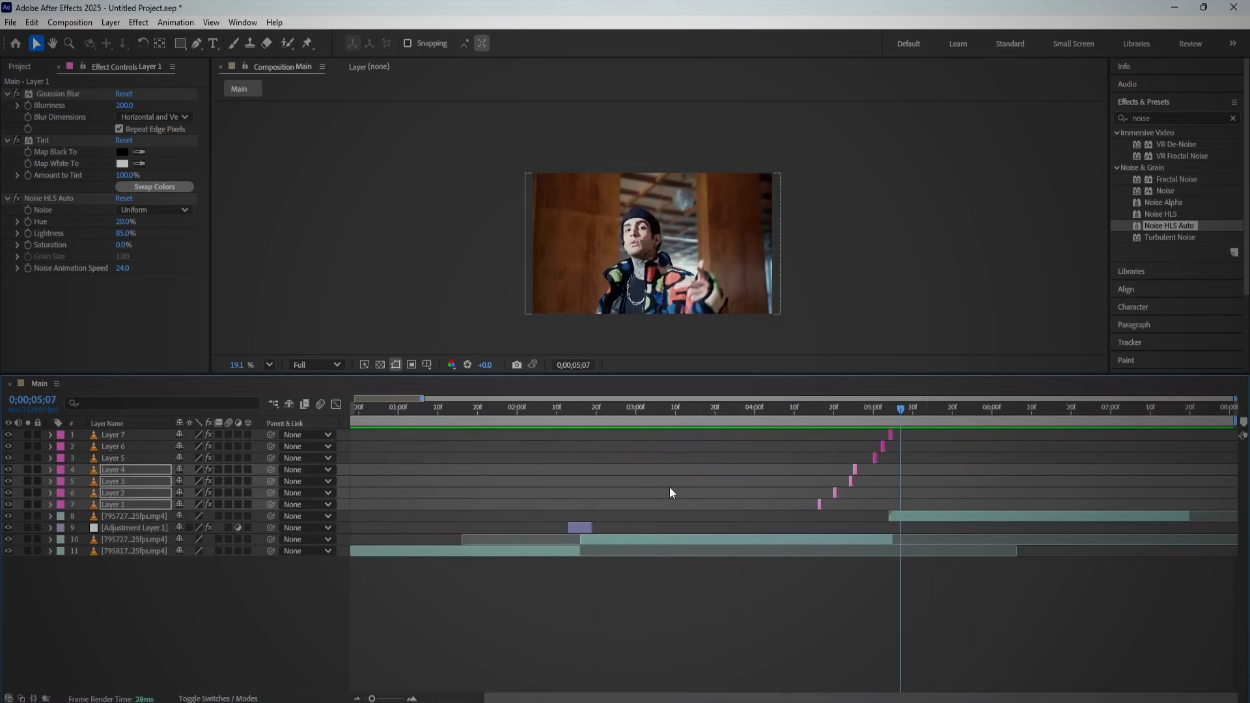
pyautogui.click(853, 470)
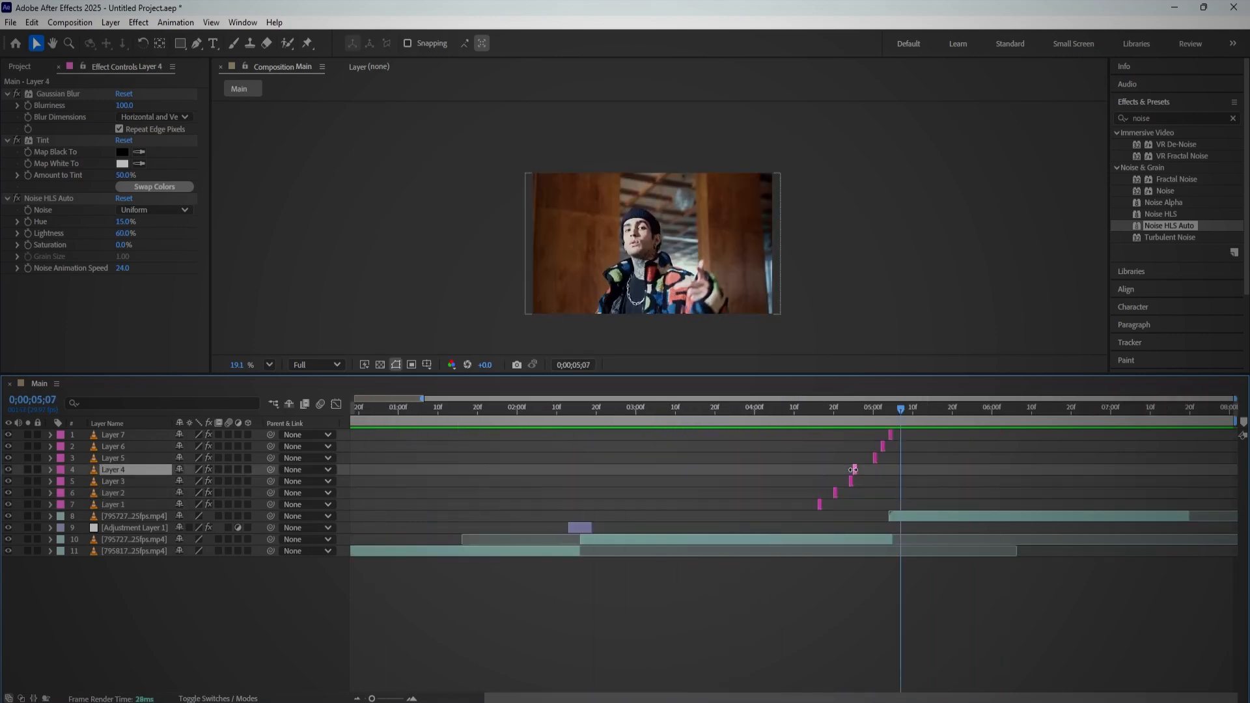
pyautogui.press('Delete')
pyautogui.click(872, 457)
pyautogui.press('Delete')
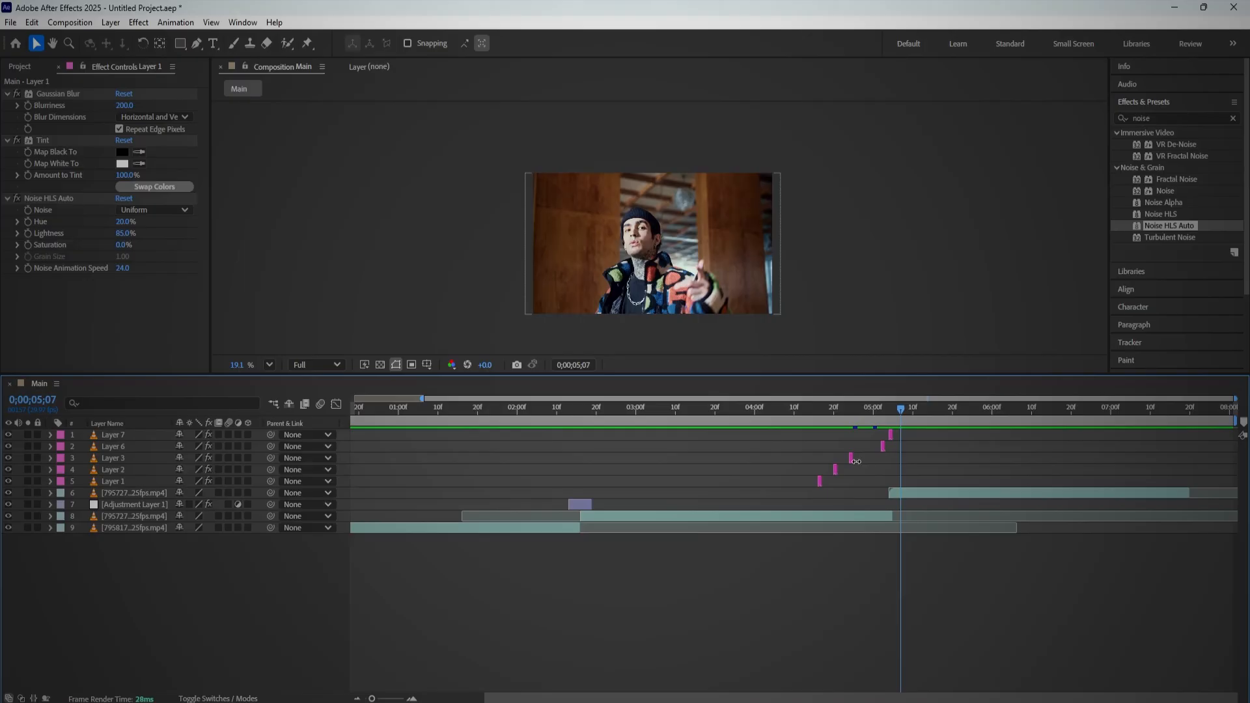
# Step: Preview the transition from 0;00;04;11 and shift Layers 1, 2, 3 and 6 three frames earlier
pyautogui.click(798, 407)
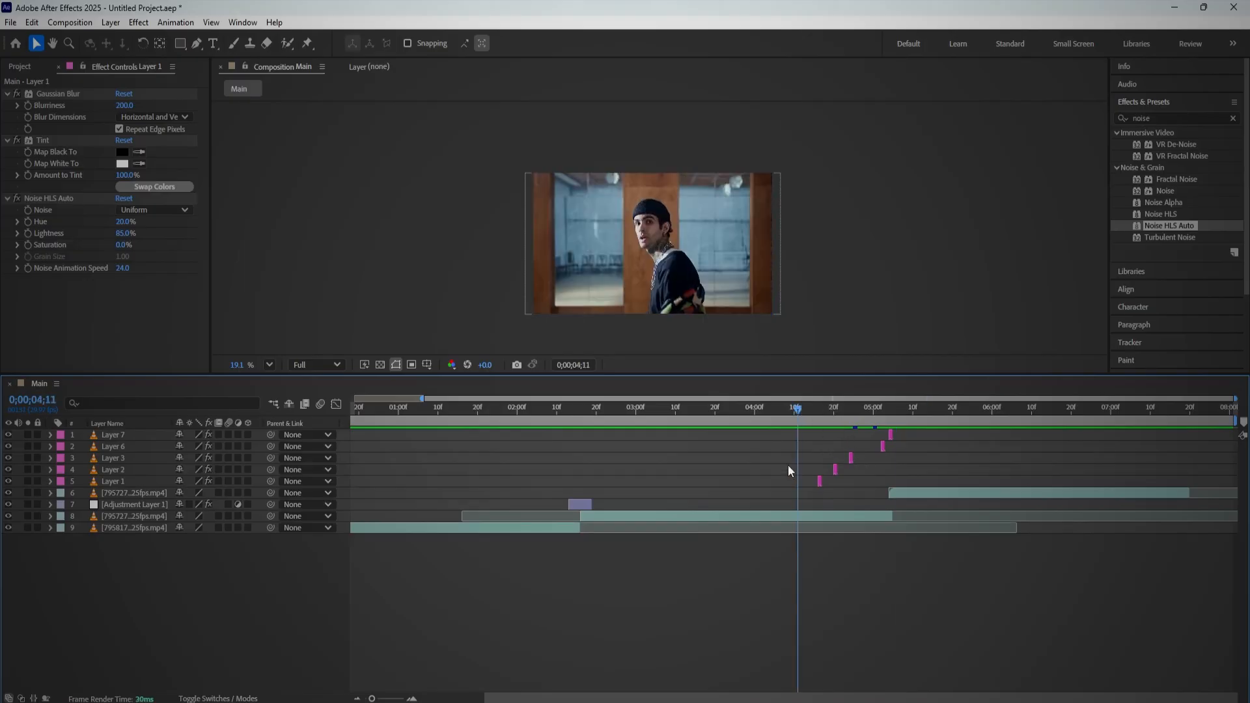
pyautogui.press('space')
pyautogui.moveTo(859, 409); pyautogui.dragTo(899, 413)
pyautogui.scroll(5, 898, 443)
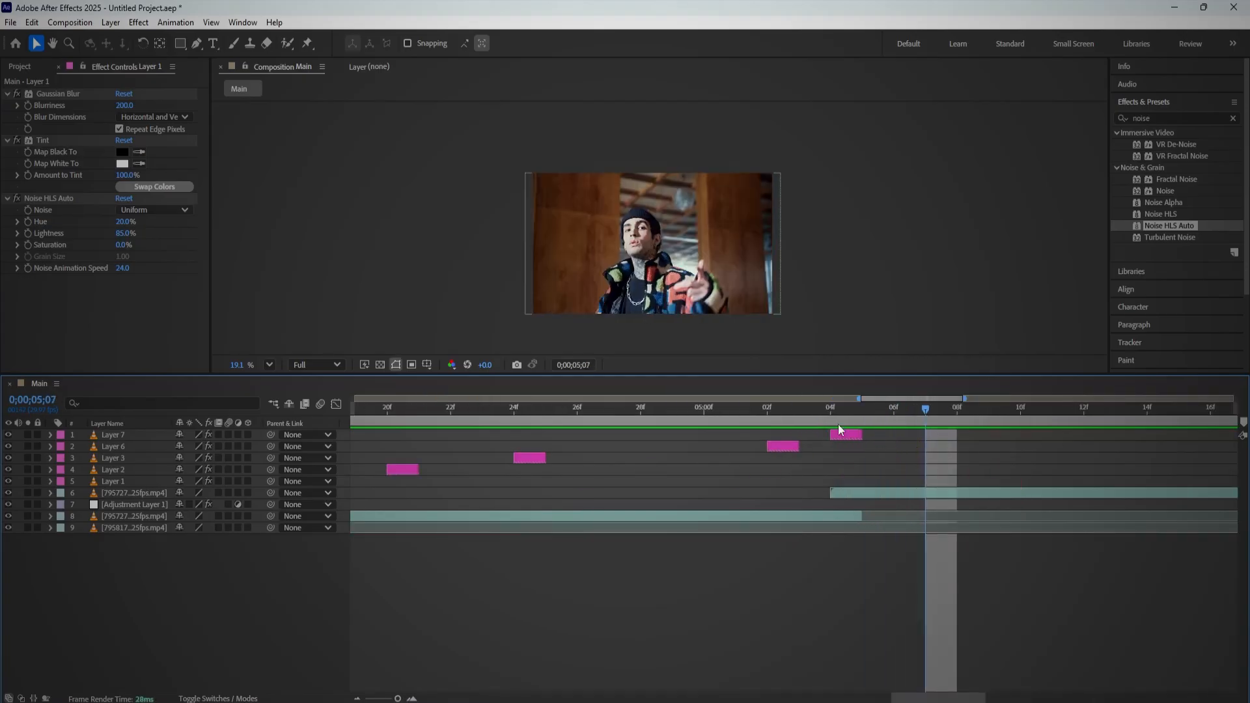
pyautogui.click(788, 446)
pyautogui.scroll(-3, 599, 475)
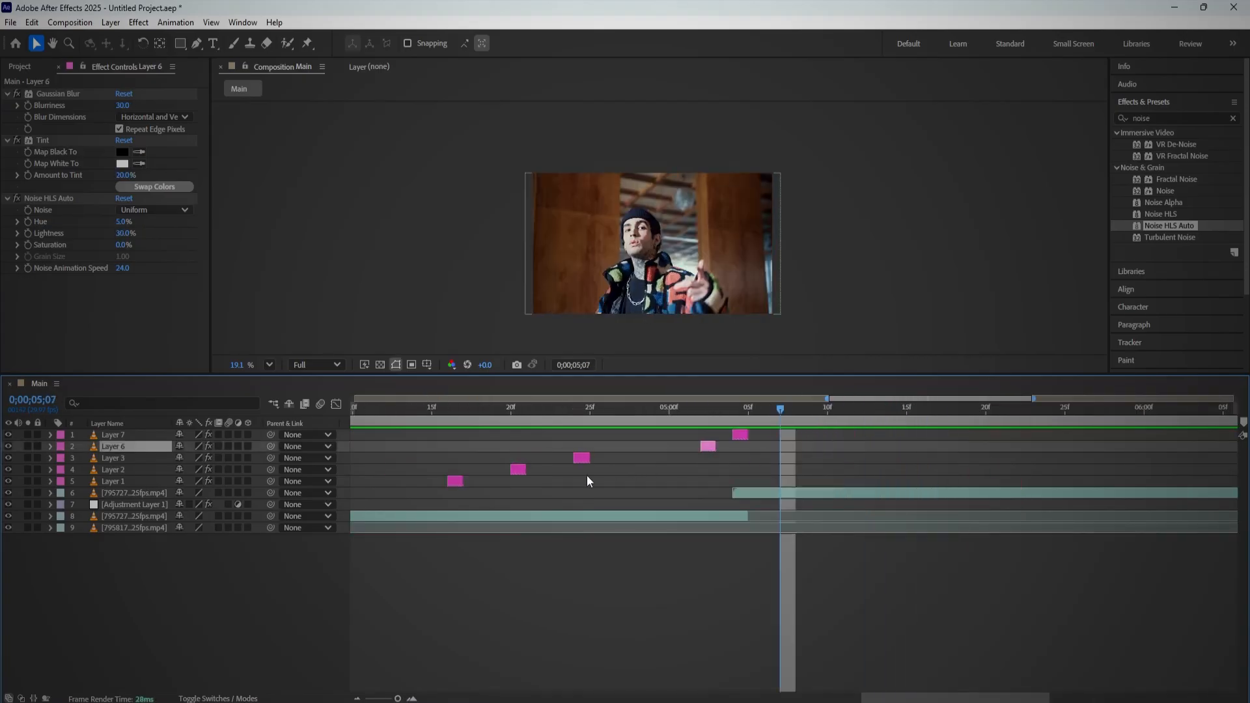
pyautogui.keyDown('shift'); pyautogui.click(460, 482); pyautogui.keyUp('shift')
pyautogui.moveTo(580, 459); pyautogui.dragTo(533, 459)
# Step: Extend Layer 6 to three frames starting at 0;00;04;25 and Layer 7 to run from 0;00;05;01 to 0;00;05;06
pyautogui.click(638, 466)
pyautogui.moveTo(653, 447); pyautogui.dragTo(622, 446)
pyautogui.click(621, 417)
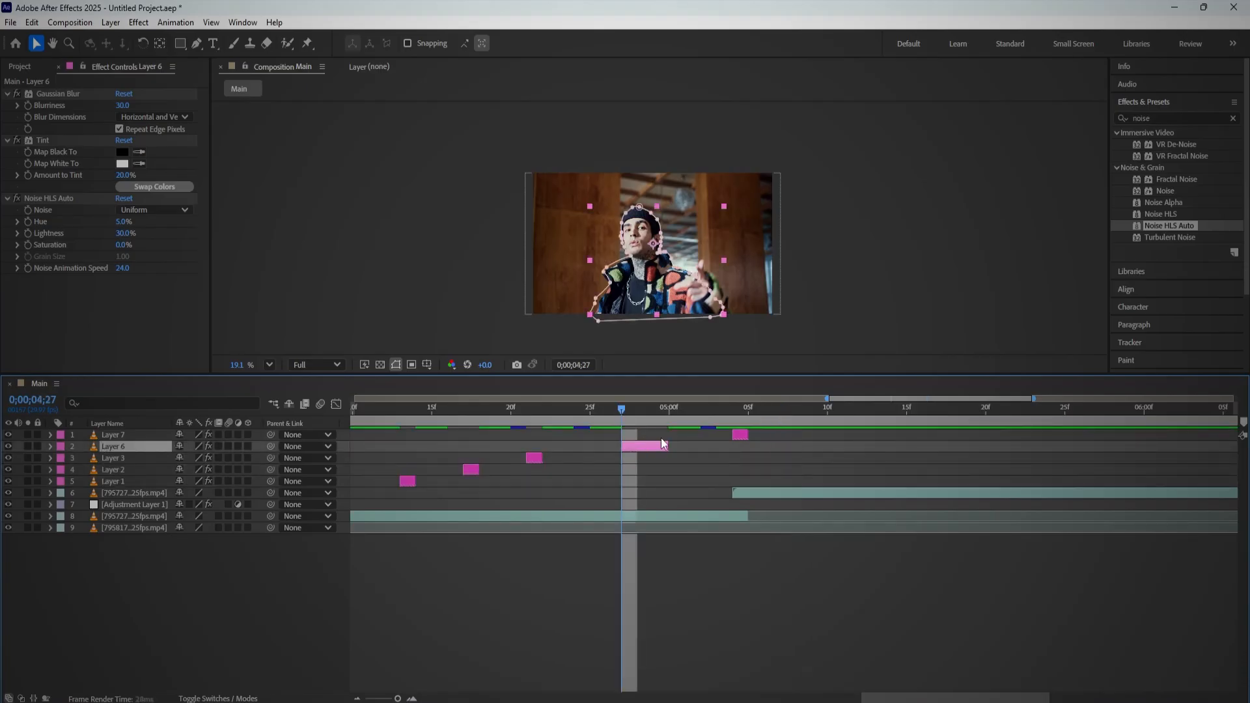
pyautogui.click(729, 418)
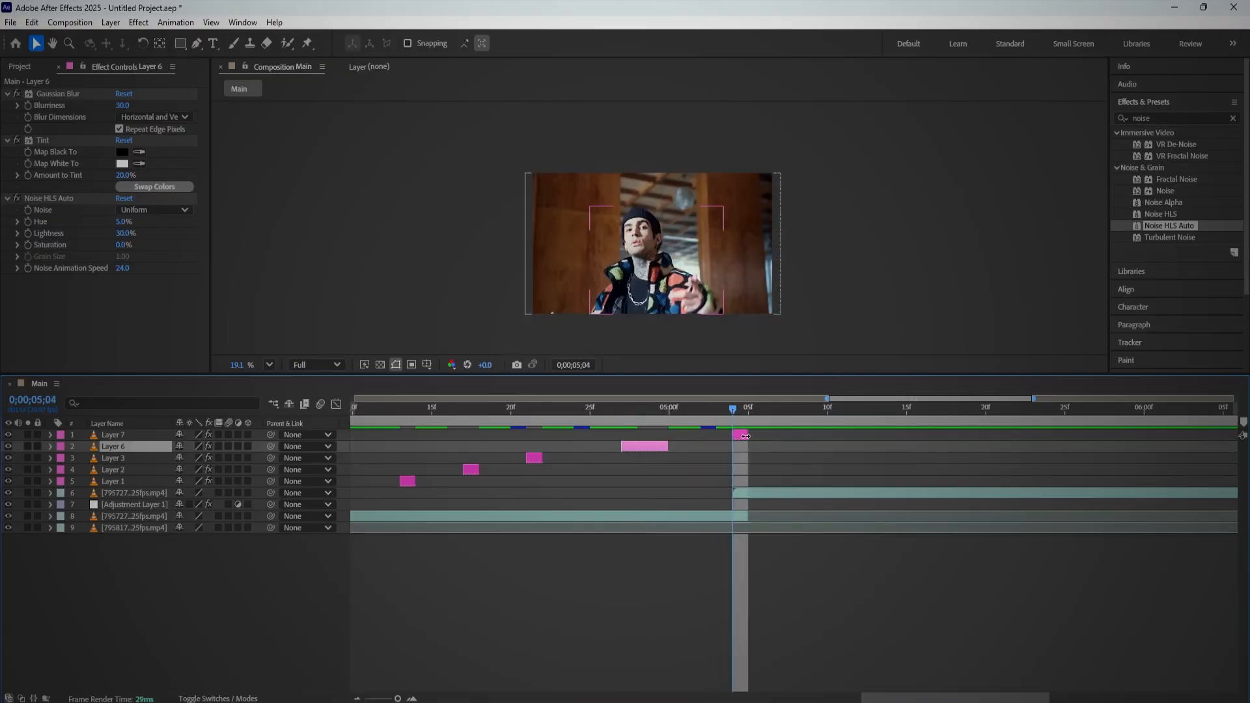
pyautogui.moveTo(736, 436); pyautogui.dragTo(615, 448)
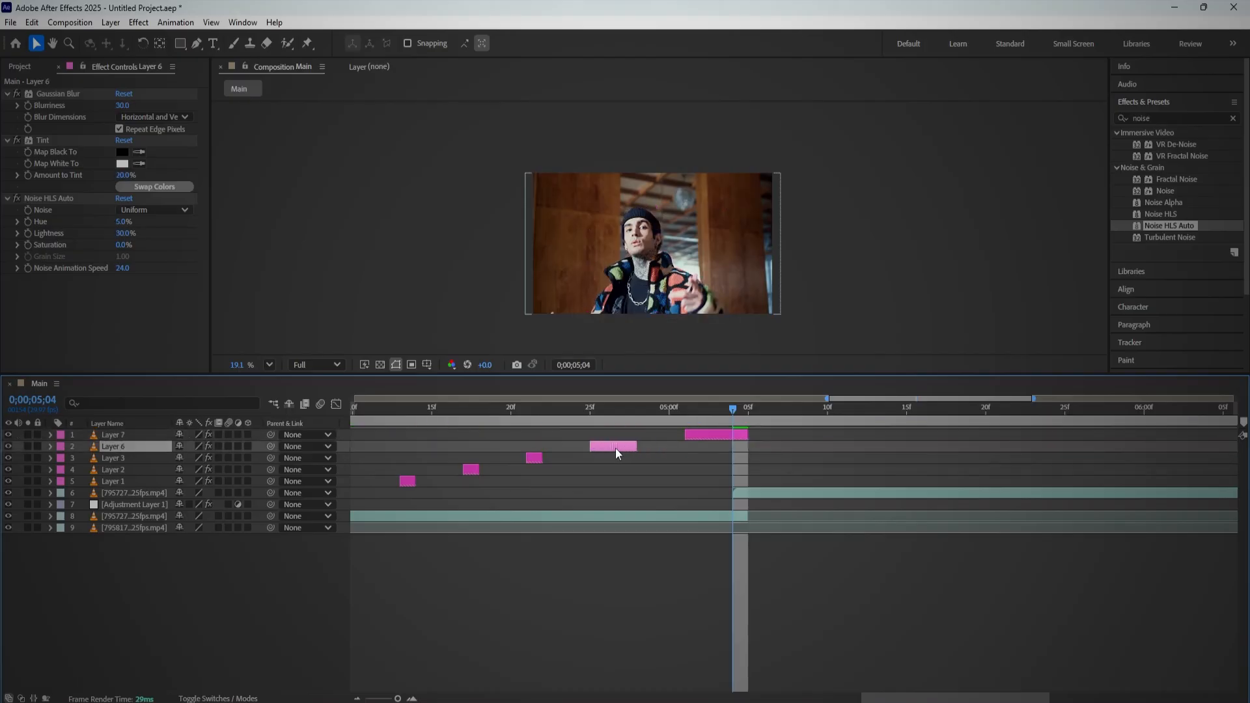
pyautogui.click(685, 413)
pyautogui.moveTo(689, 411); pyautogui.dragTo(368, 447)
# Step: Preview the transition and trim Layer 6 back to a single frame at 0;00;04;25
pyautogui.press('space')
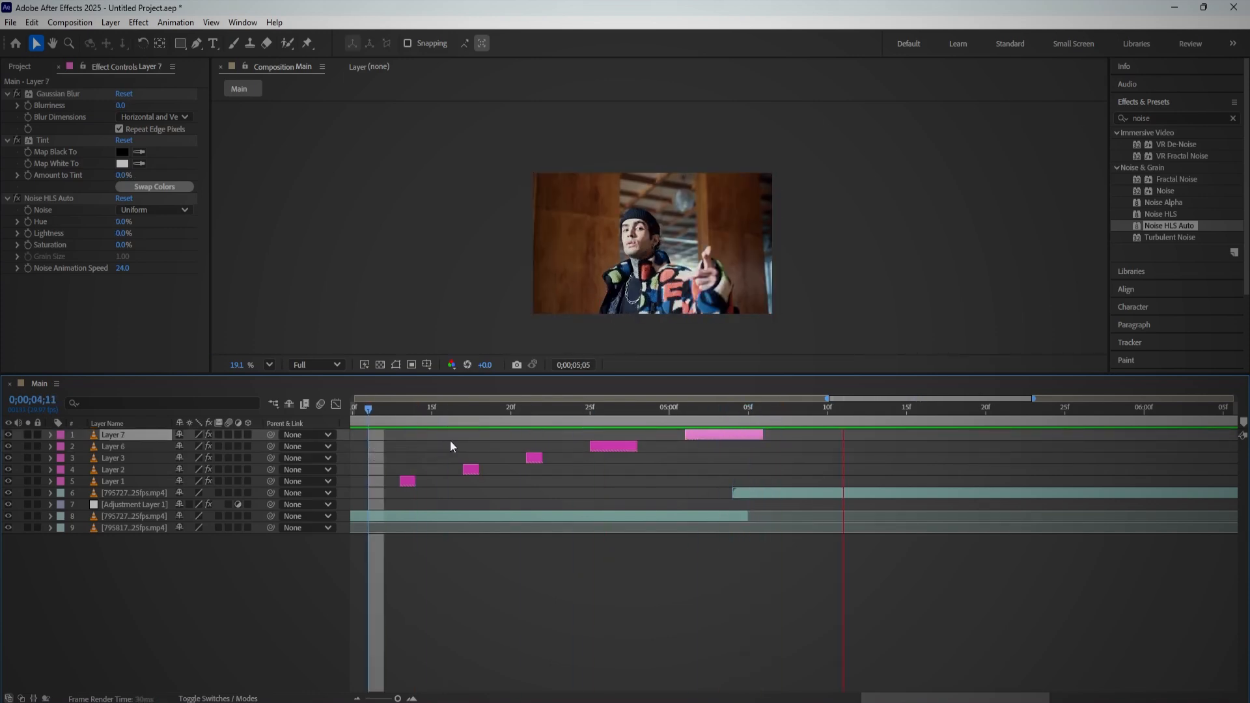
pyautogui.click(588, 418)
pyautogui.moveTo(638, 446); pyautogui.dragTo(399, 418)
pyautogui.press('space')
pyautogui.click(441, 412)
# Step: Add an adjustment layer above Layer 7, trimmed to run from 0;00;04;12 to 0;00;05;07
pyautogui.scroll(-2, 428, 461)
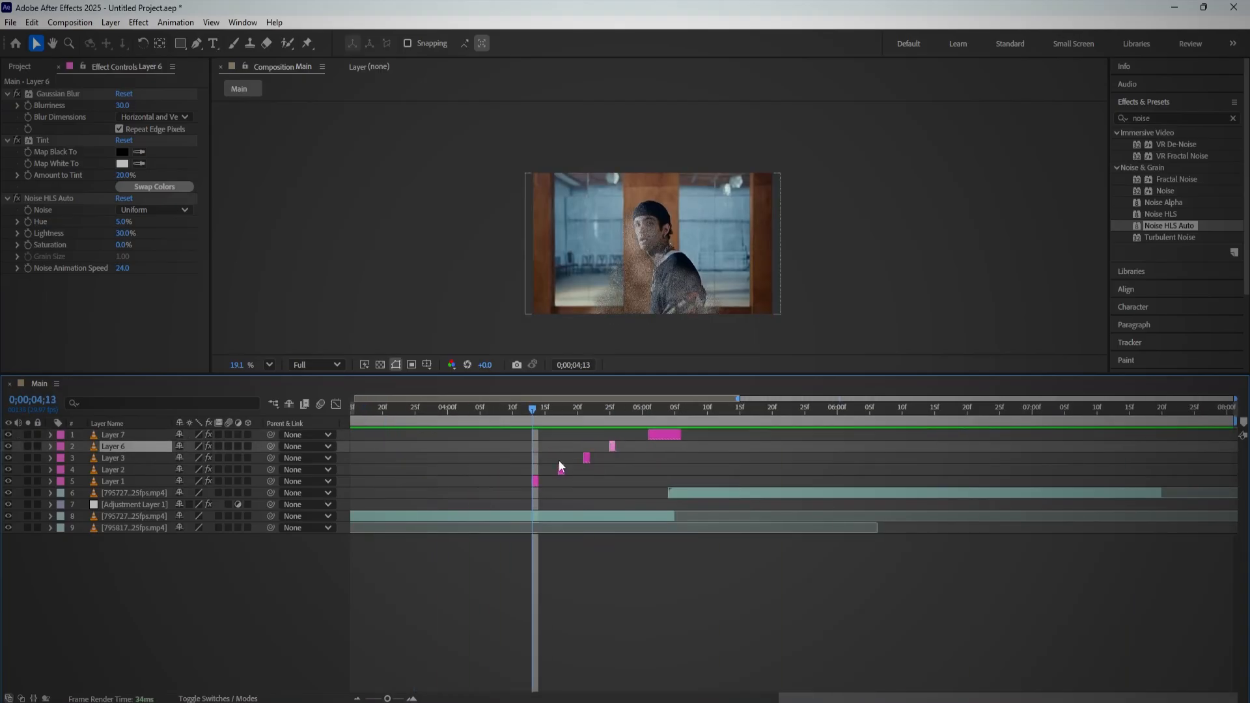
pyautogui.click(146, 438)
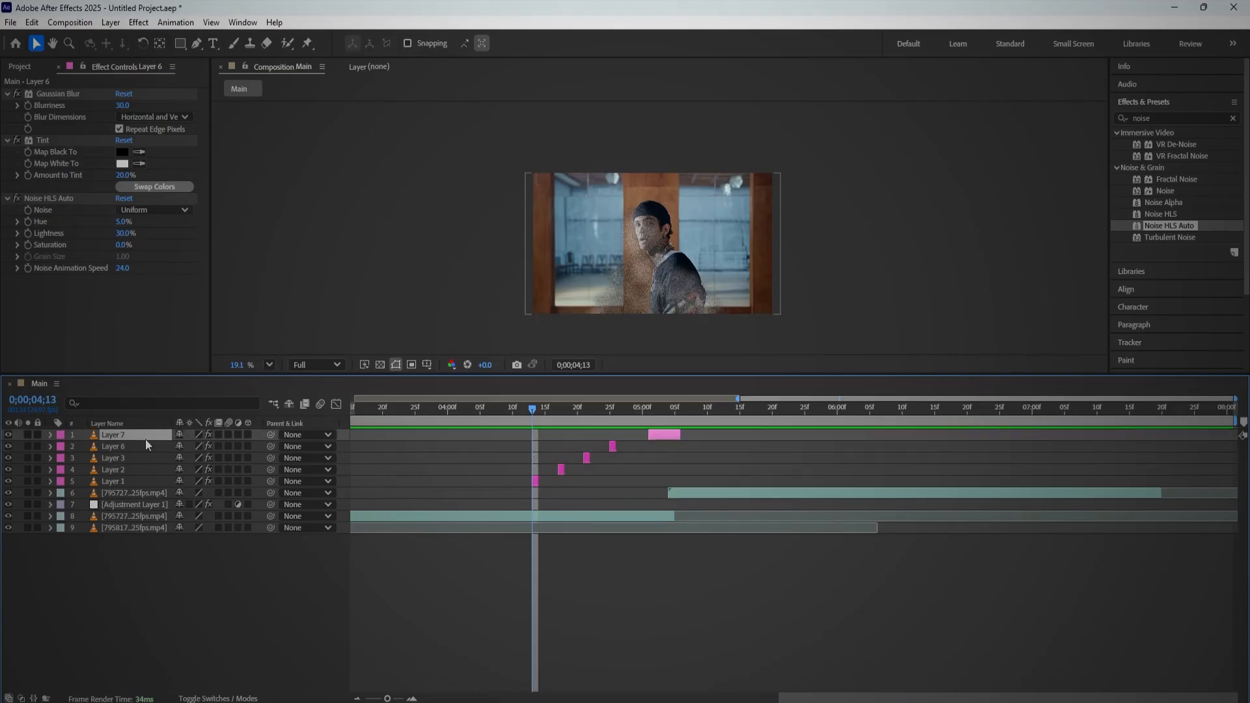
pyautogui.rightClick(163, 577)
pyautogui.moveTo(267, 416)
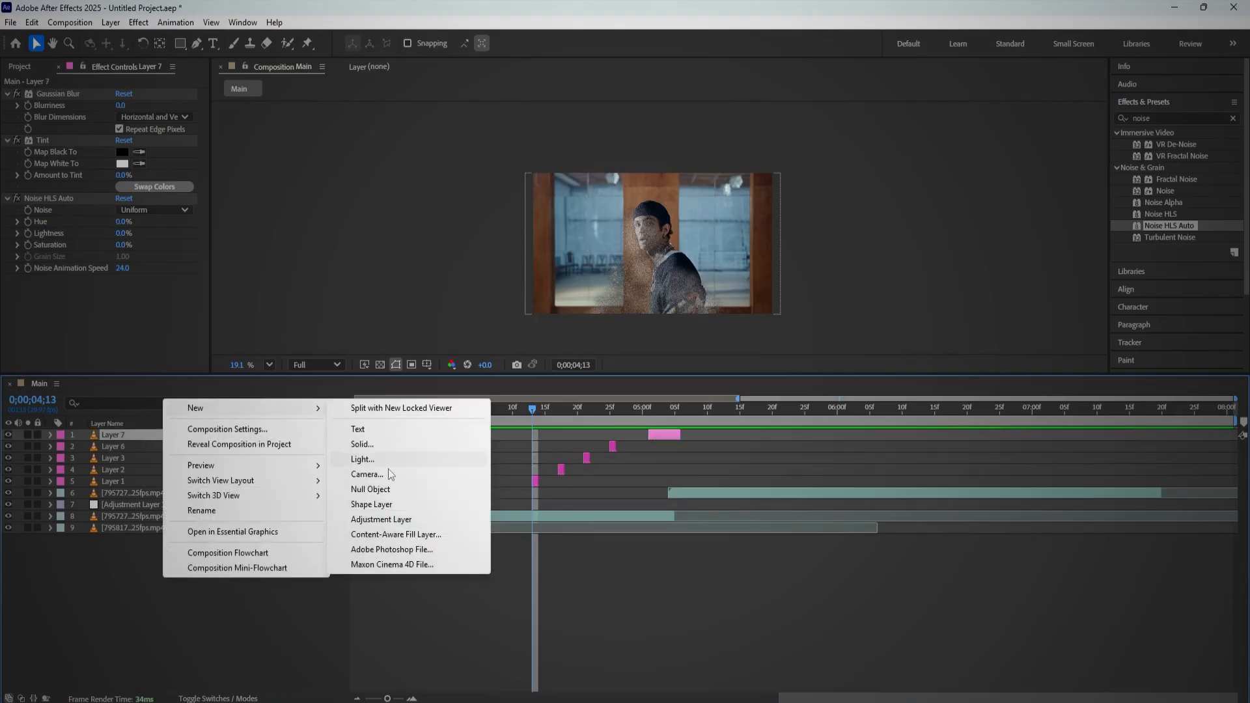
pyautogui.click(394, 519)
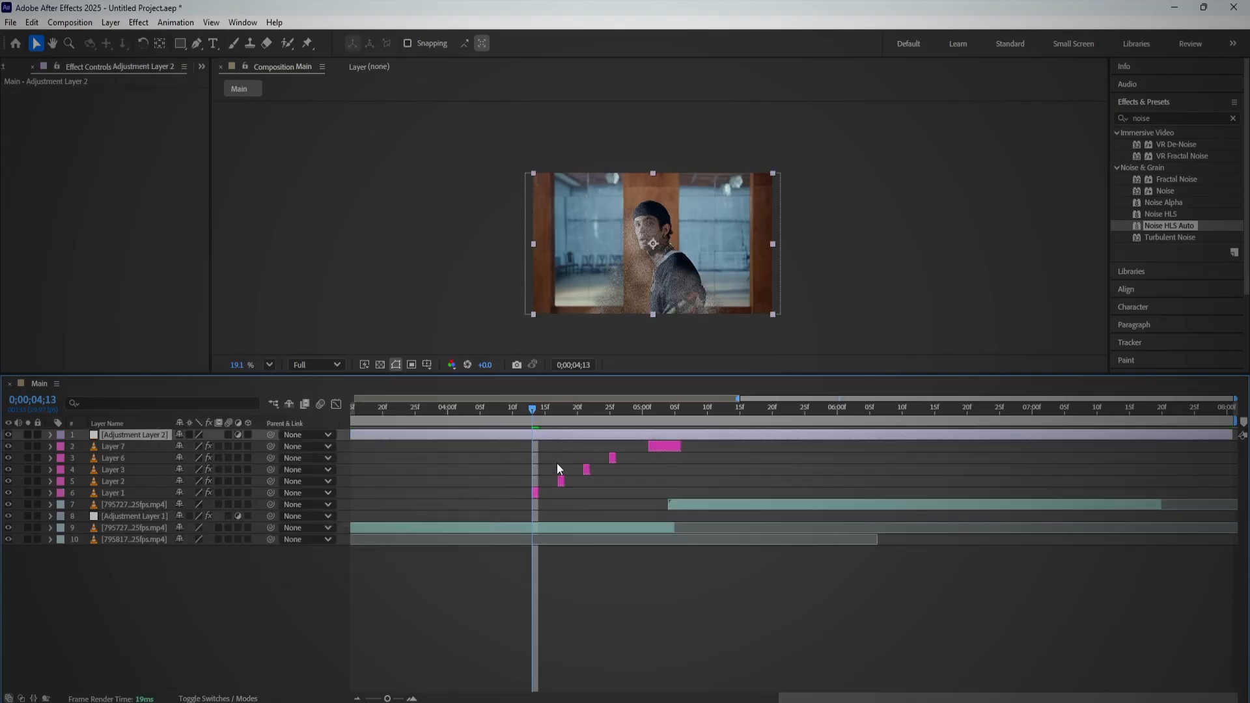
pyautogui.hotkey('alt', '[')
pyautogui.moveTo(532, 412)
pyautogui.mouseDown()
pyautogui.moveTo(682, 416)
pyautogui.moveTo(527, 410)
pyautogui.mouseUp()
pyautogui.hotkey('alt', ']')
pyautogui.click(534, 435)
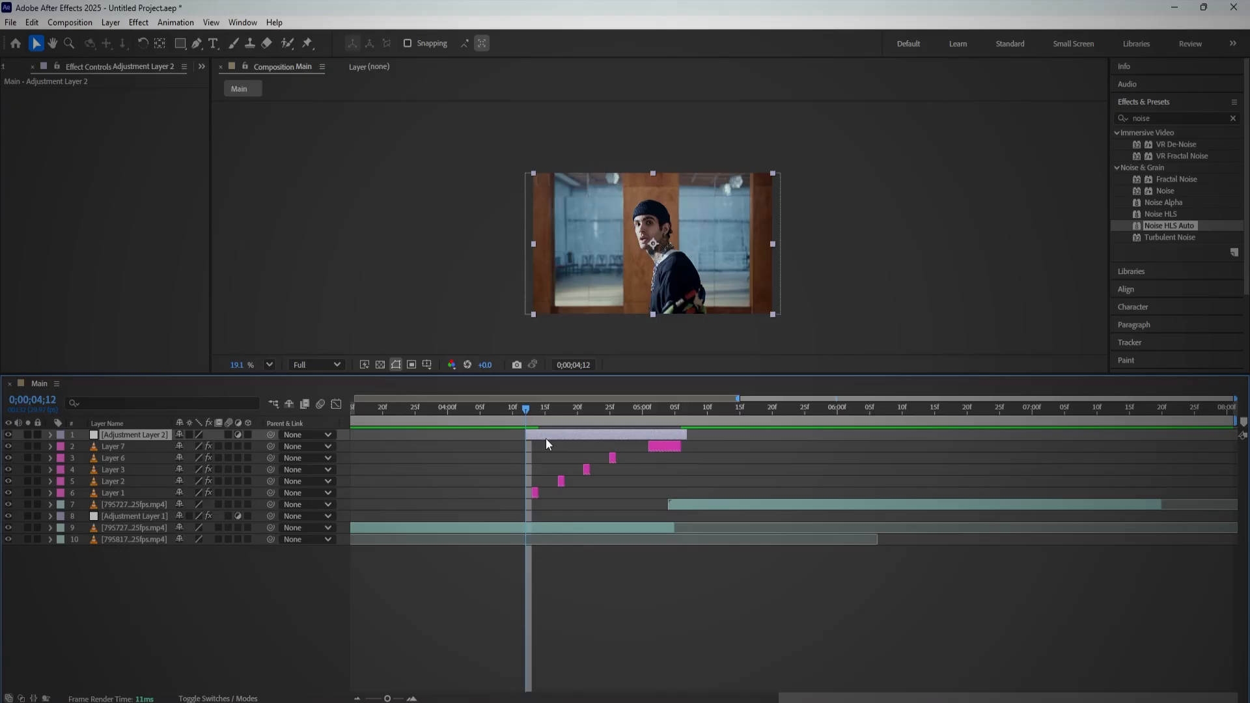
# Step: Apply Posterize Time to Adjustment Layer 2 with a frame rate of 8 and preview the transition
pyautogui.click(1124, 118)
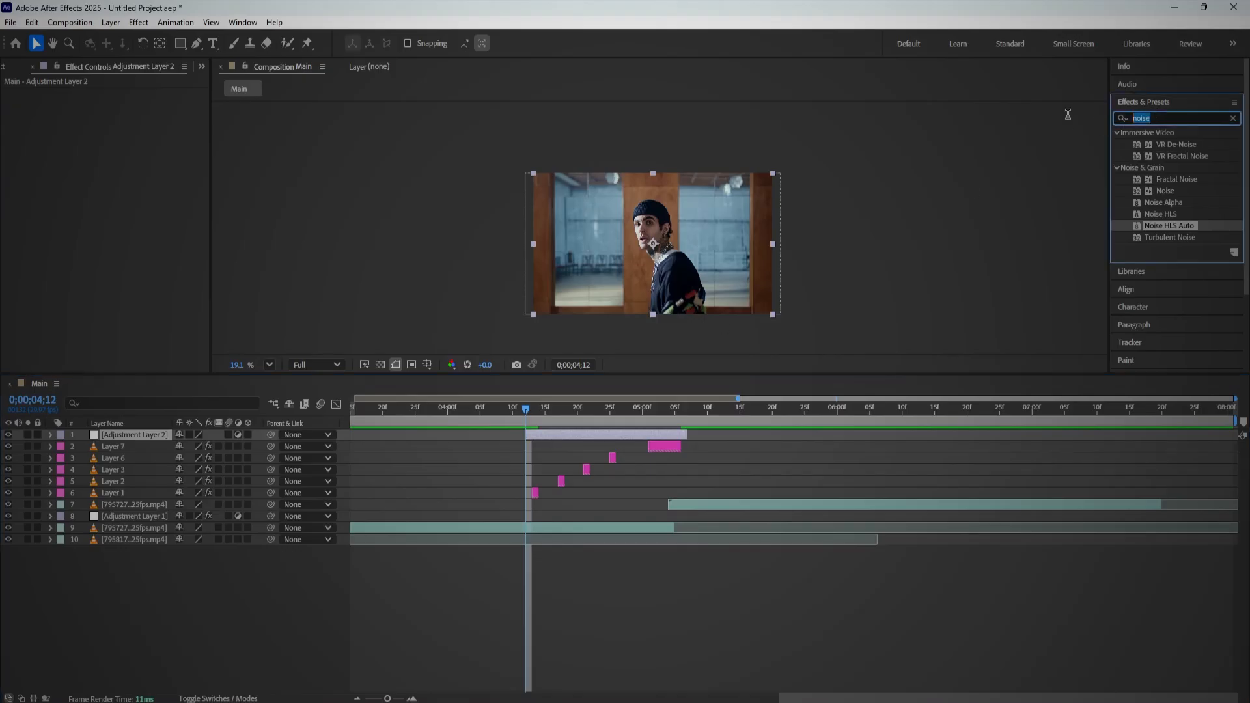
pyautogui.write('post')
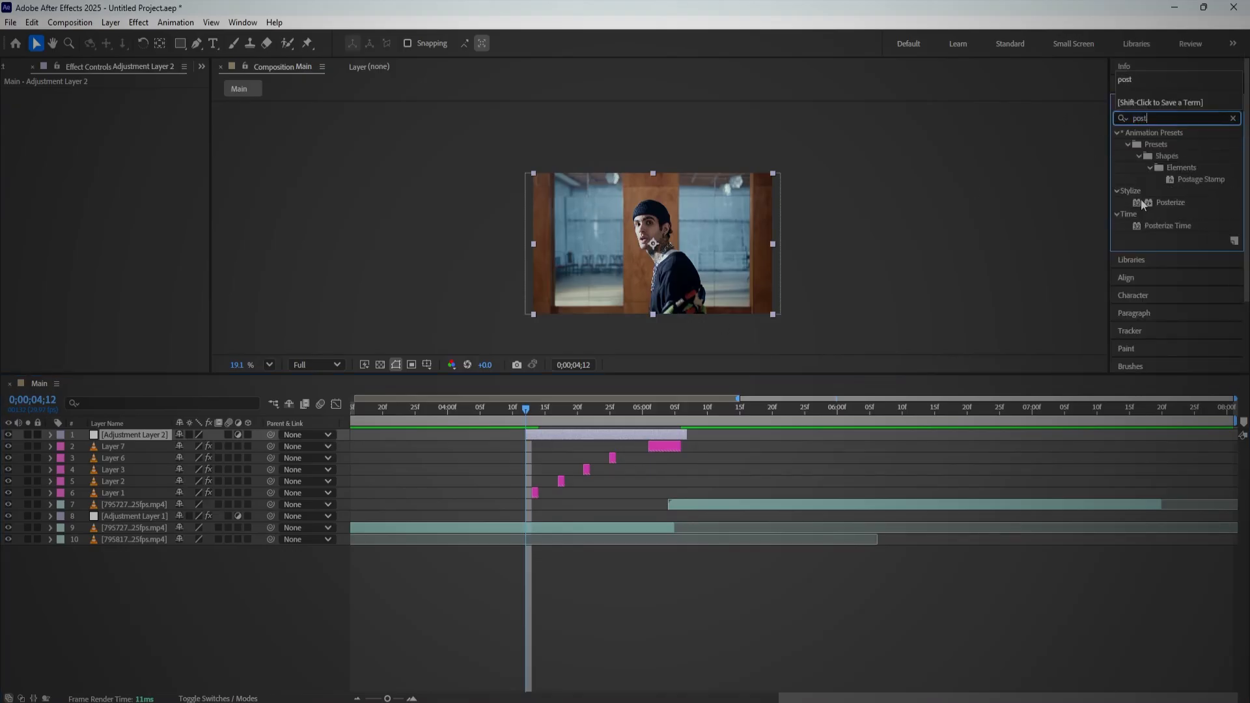
pyautogui.moveTo(1156, 228); pyautogui.dragTo(551, 431)
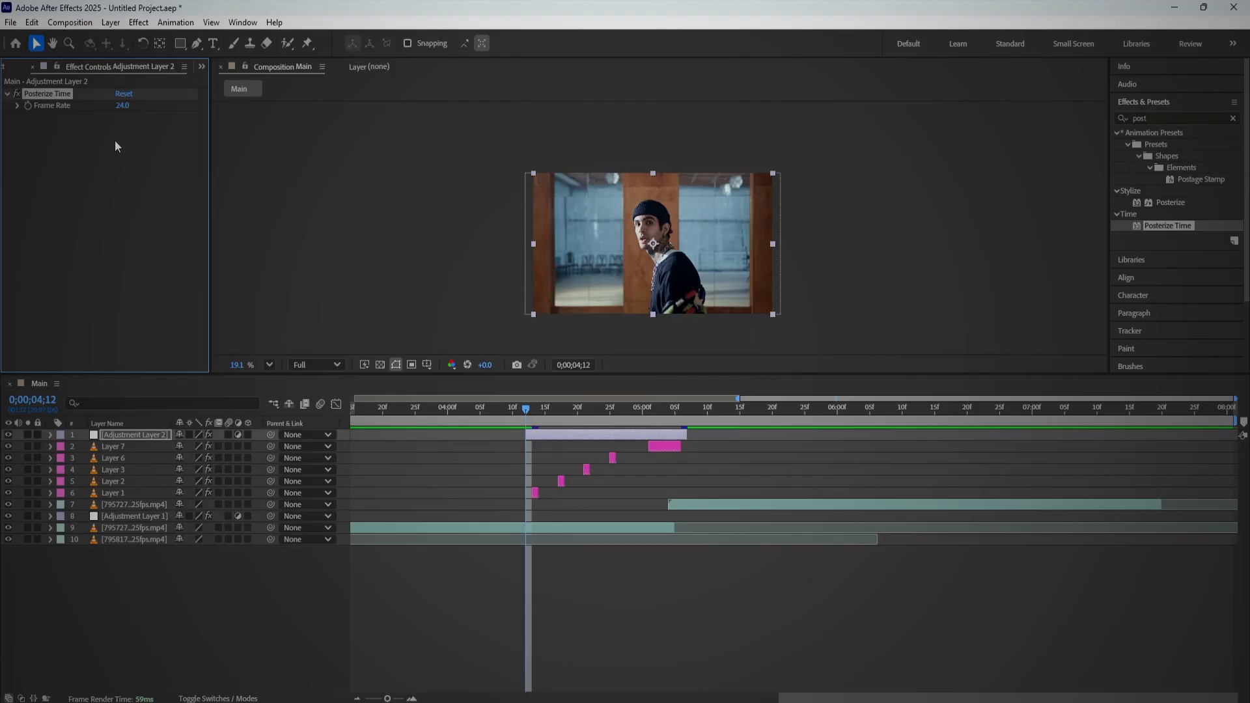
pyautogui.click(125, 106)
pyautogui.press('Return')
pyautogui.click(513, 412)
pyautogui.press('space')
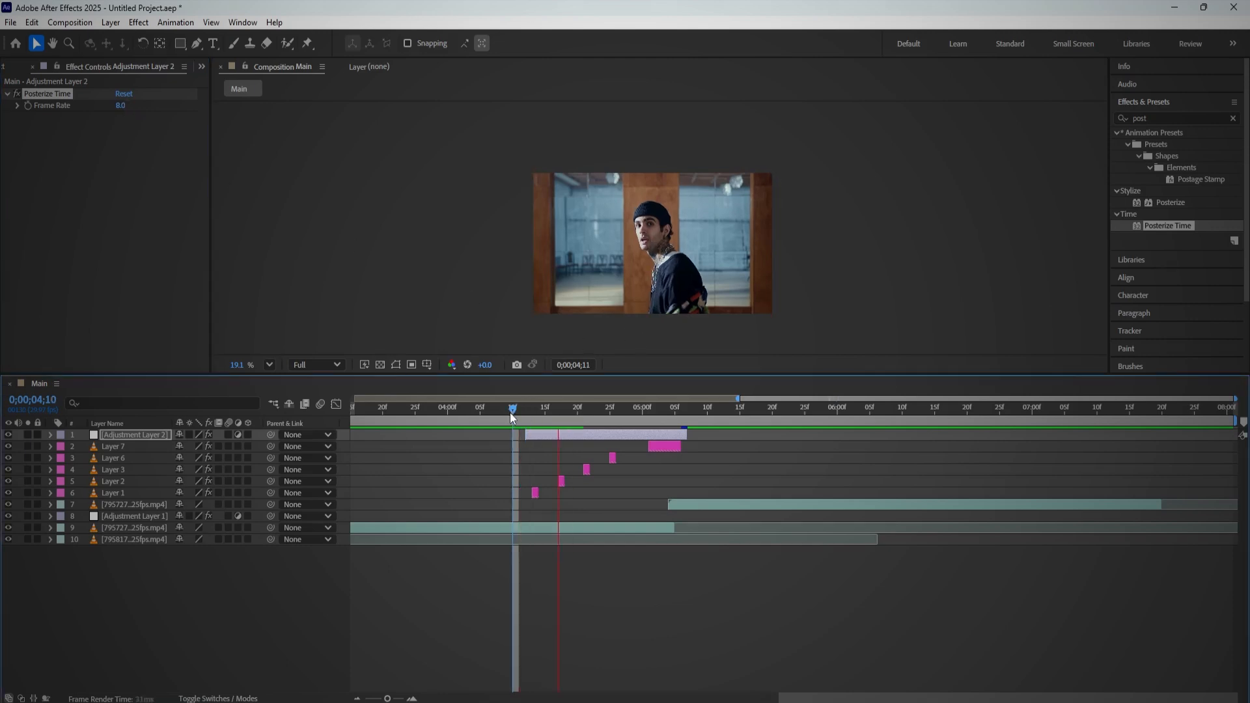
pyautogui.click(520, 412)
pyautogui.press('space')
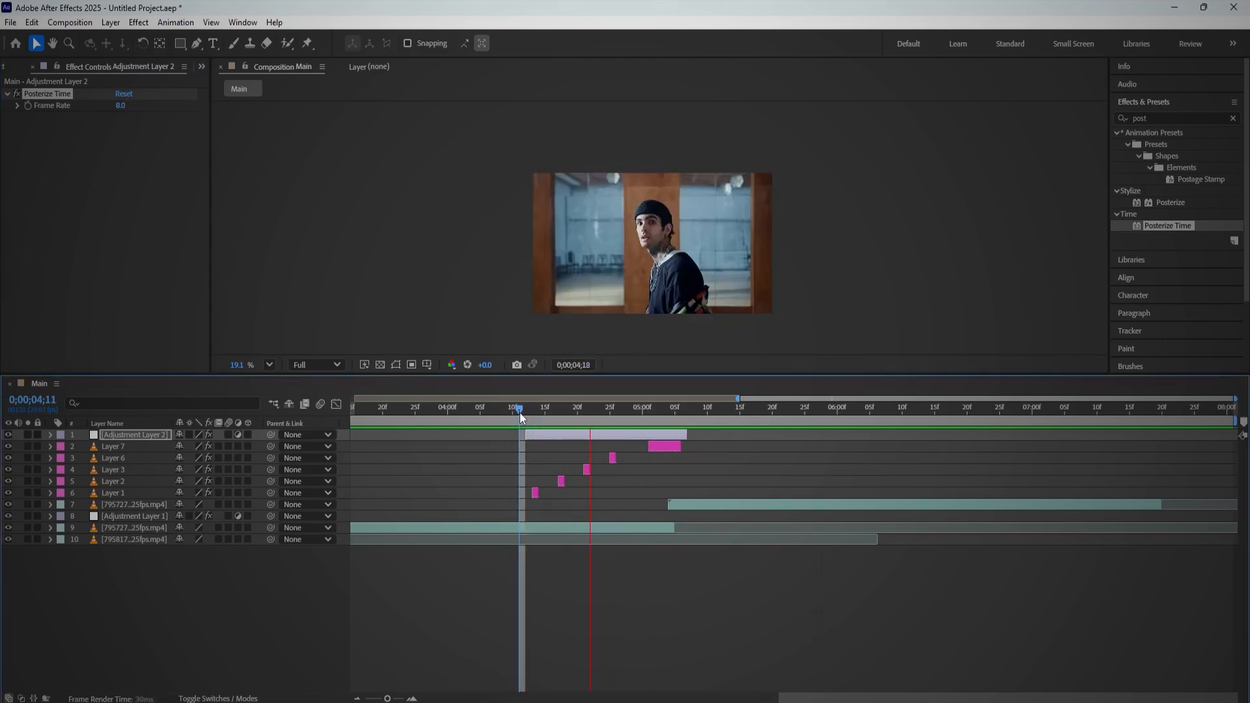
# Step: Move Adjustment Layer 2 directly below Layer 1 in the layer stack and preview the transition
pyautogui.moveTo(519, 412); pyautogui.dragTo(552, 412)
pyautogui.moveTo(123, 435); pyautogui.dragTo(131, 500)
pyautogui.click(512, 413)
pyautogui.press('space')
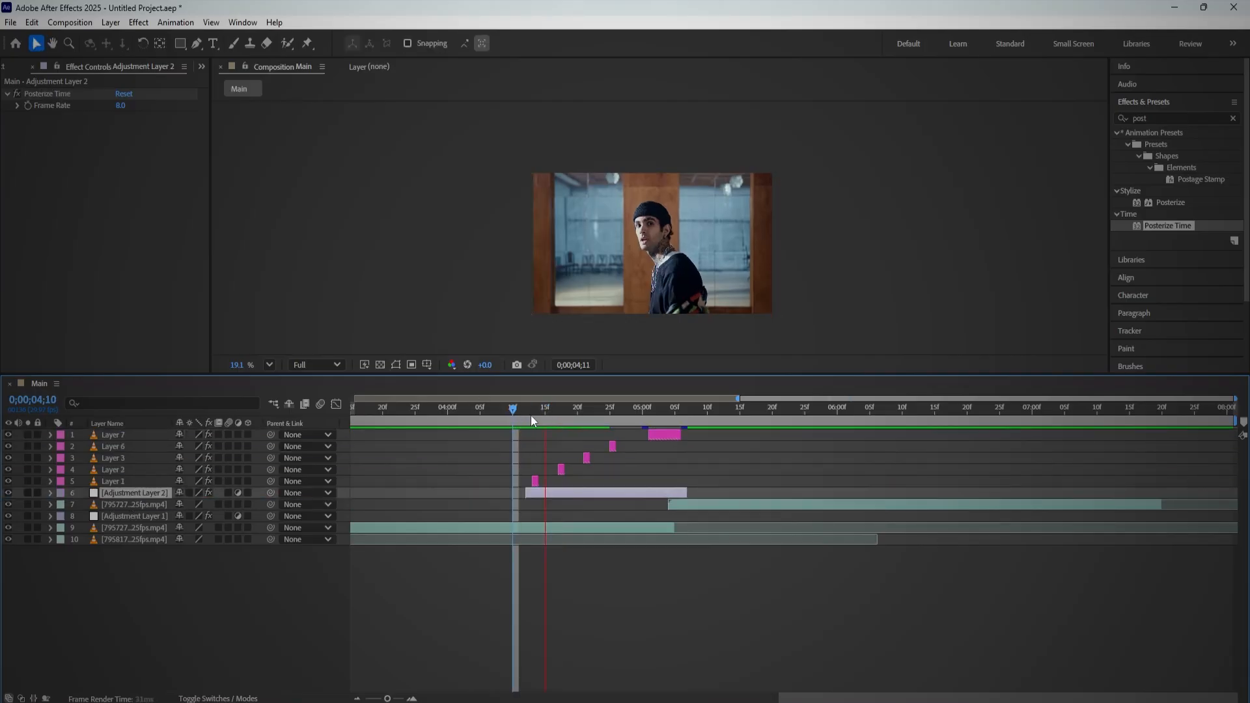
pyautogui.click(422, 410)
pyautogui.press('space')
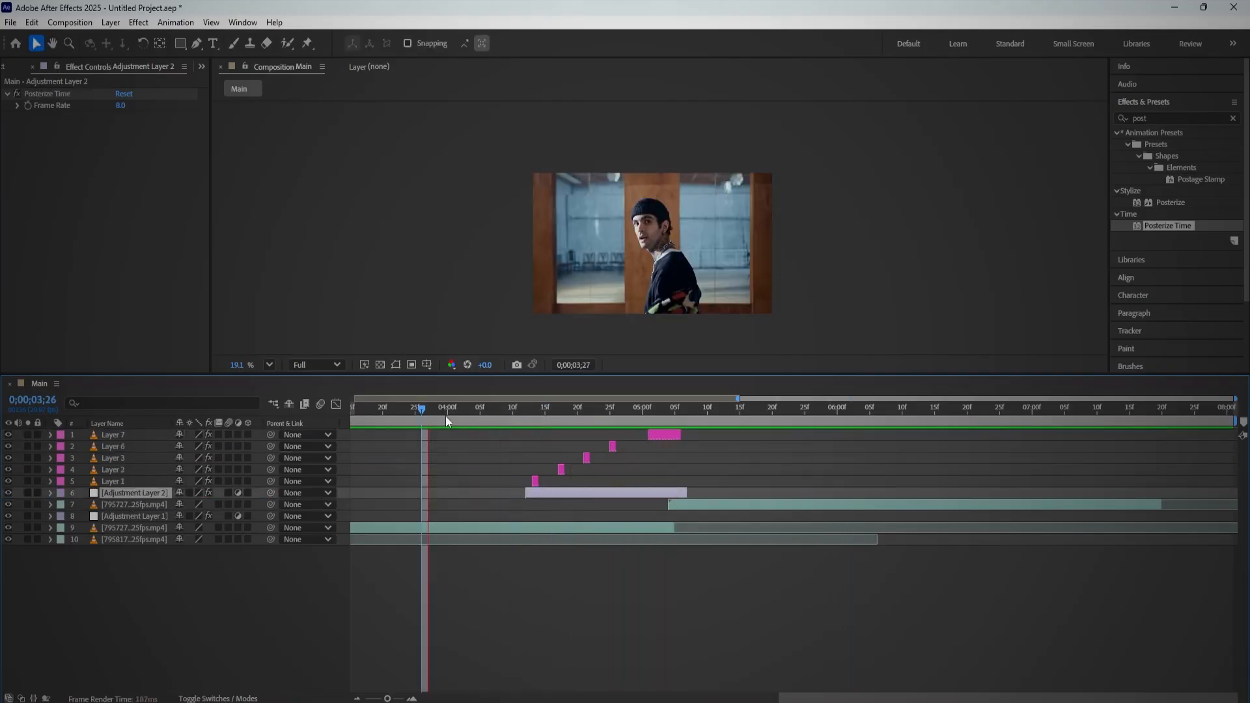
# Step: Edit the Posterize Time frame rate on Adjustment Layer 2
pyautogui.click(565, 414)
pyautogui.click(576, 478)
pyautogui.click(121, 106)
pyautogui.press('Return')
# Step: Add a top adjustment layer starting at 0;00;05;00 and apply the Exposure effect with an Exposure keyframe of 0.00 there
pyautogui.click(532, 414)
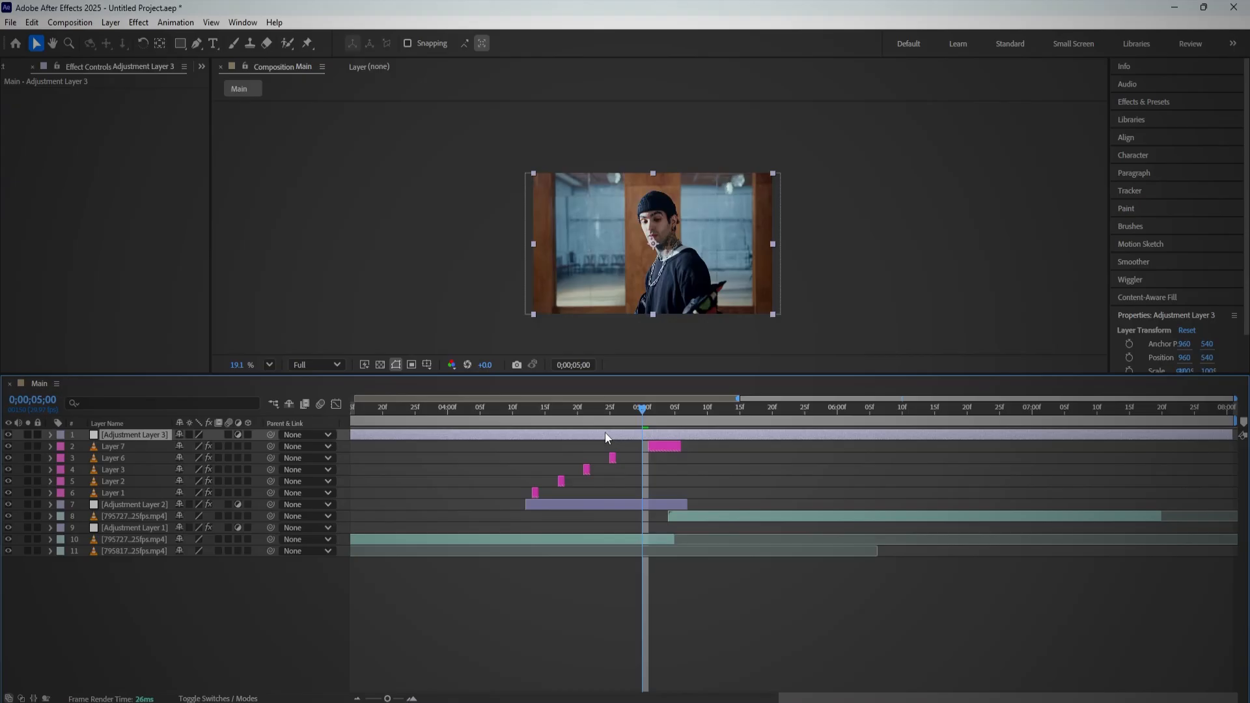
pyautogui.hotkey('alt', '[')
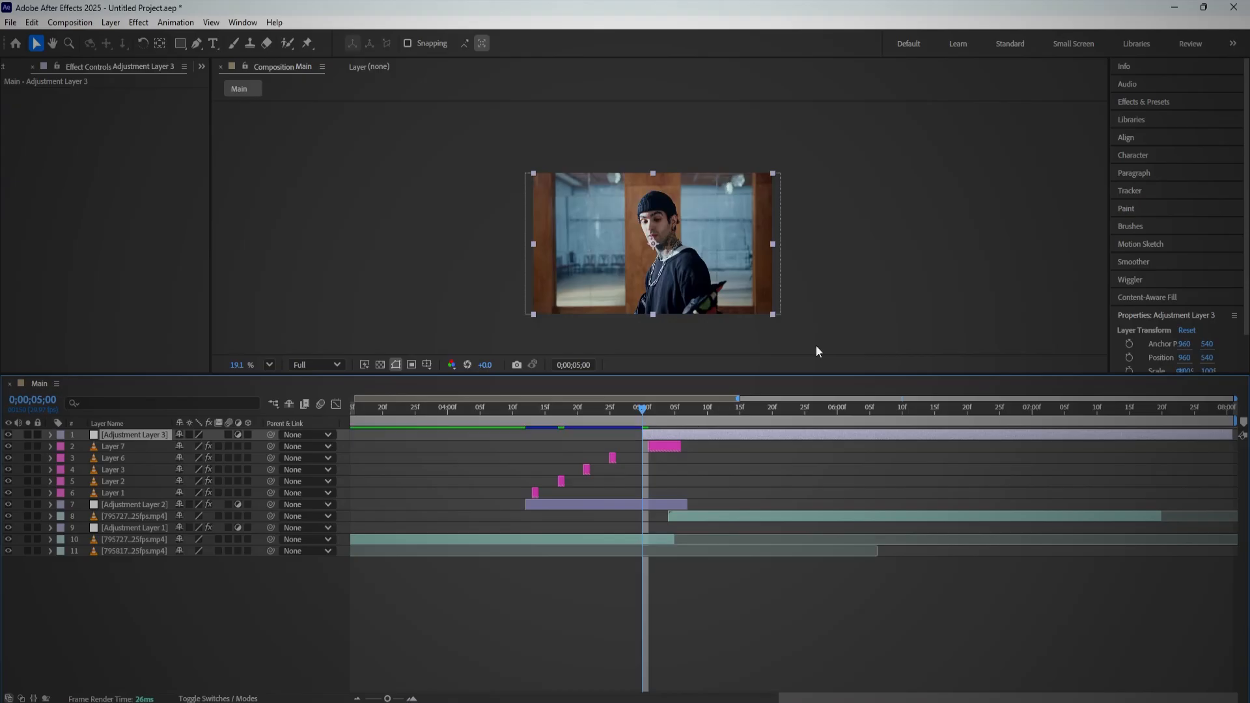
pyautogui.click(1146, 102)
pyautogui.click(1146, 116)
pyautogui.write('e')
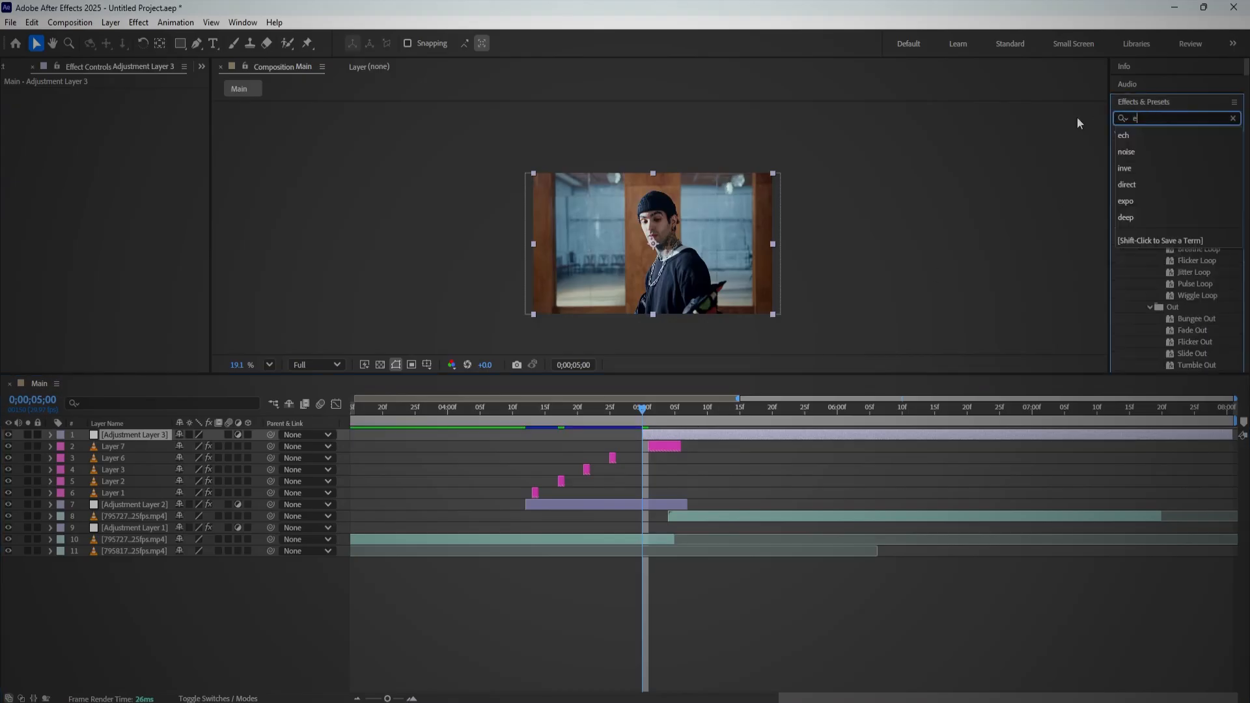
pyautogui.write('xpo')
pyautogui.moveTo(1166, 261); pyautogui.dragTo(701, 439)
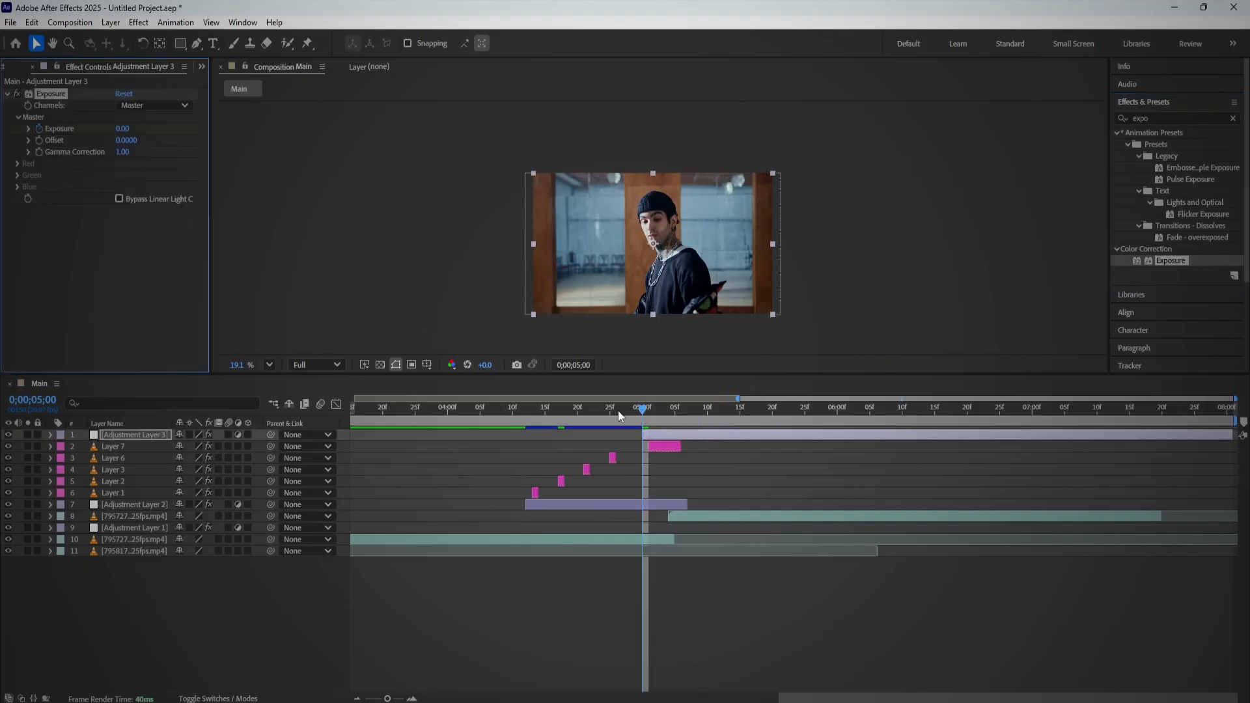
# Step: Set an Exposure keyframe of 3.75 at 0;00;05;03 and reveal Adjustment Layer 3's keyframes in the timeline
pyautogui.moveTo(650, 413); pyautogui.dragTo(661, 411)
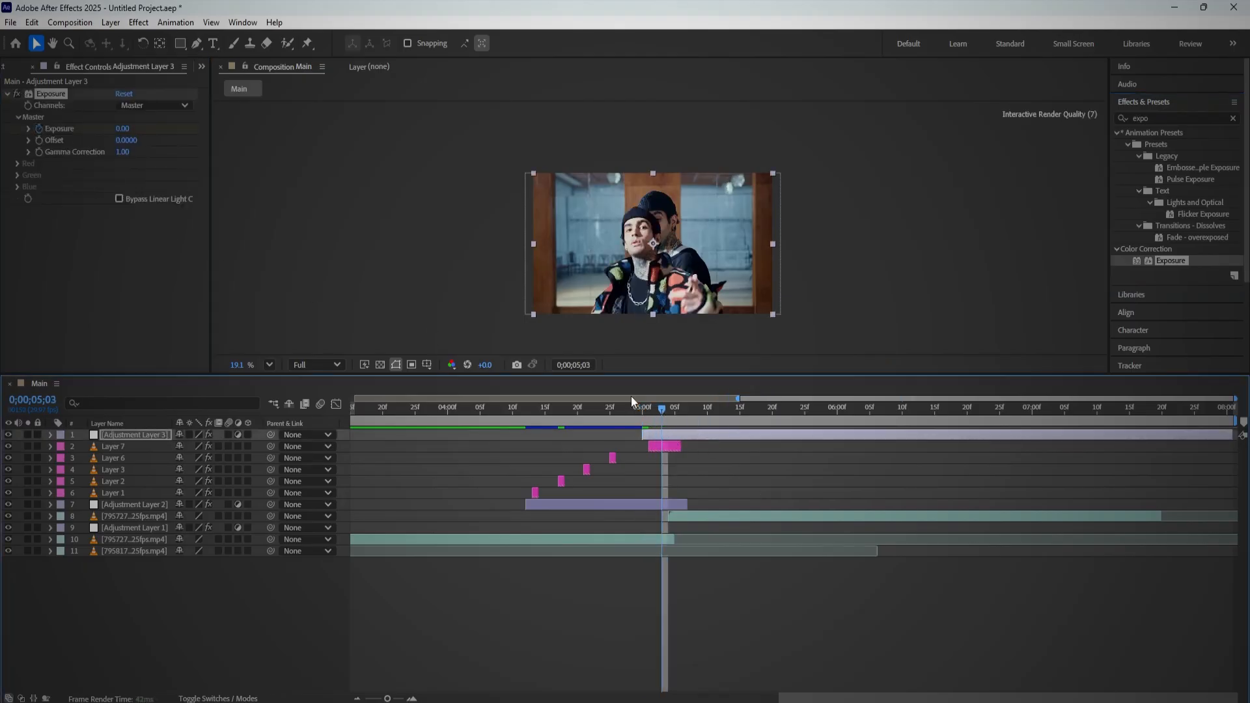
pyautogui.moveTo(126, 130); pyautogui.dragTo(383, 142)
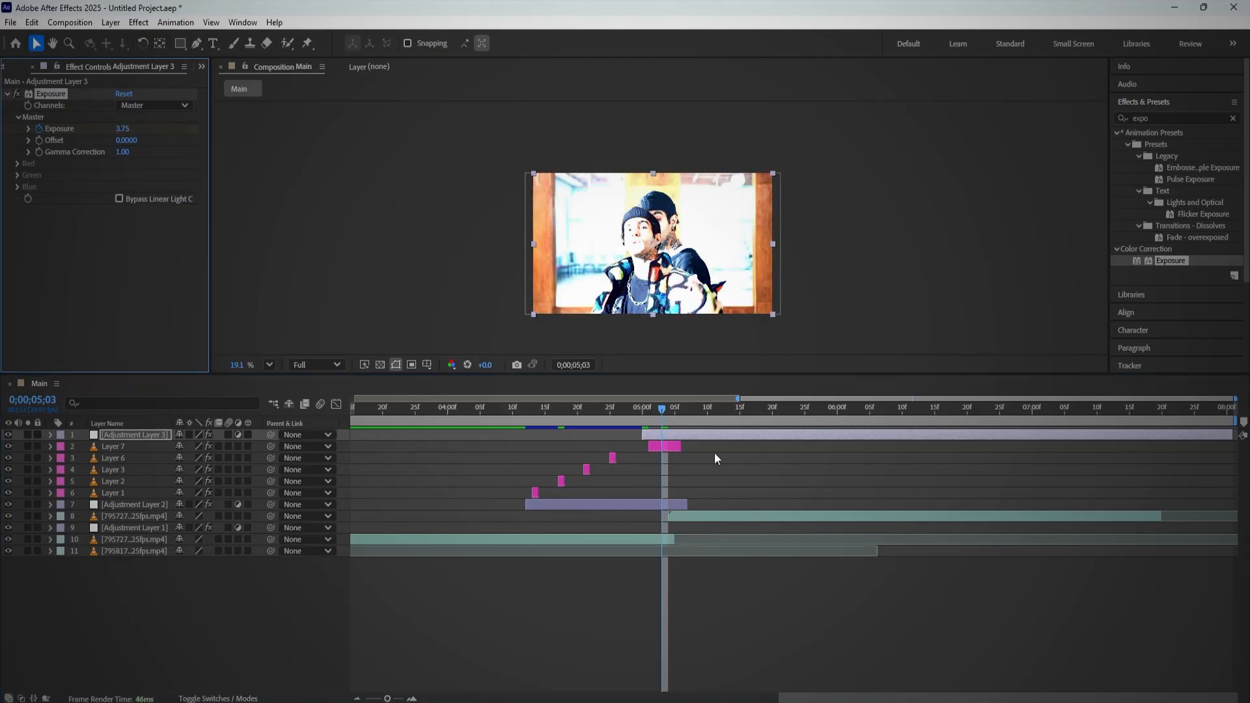
pyautogui.scroll(3, 716, 451)
pyautogui.click(541, 431)
pyautogui.press('u')
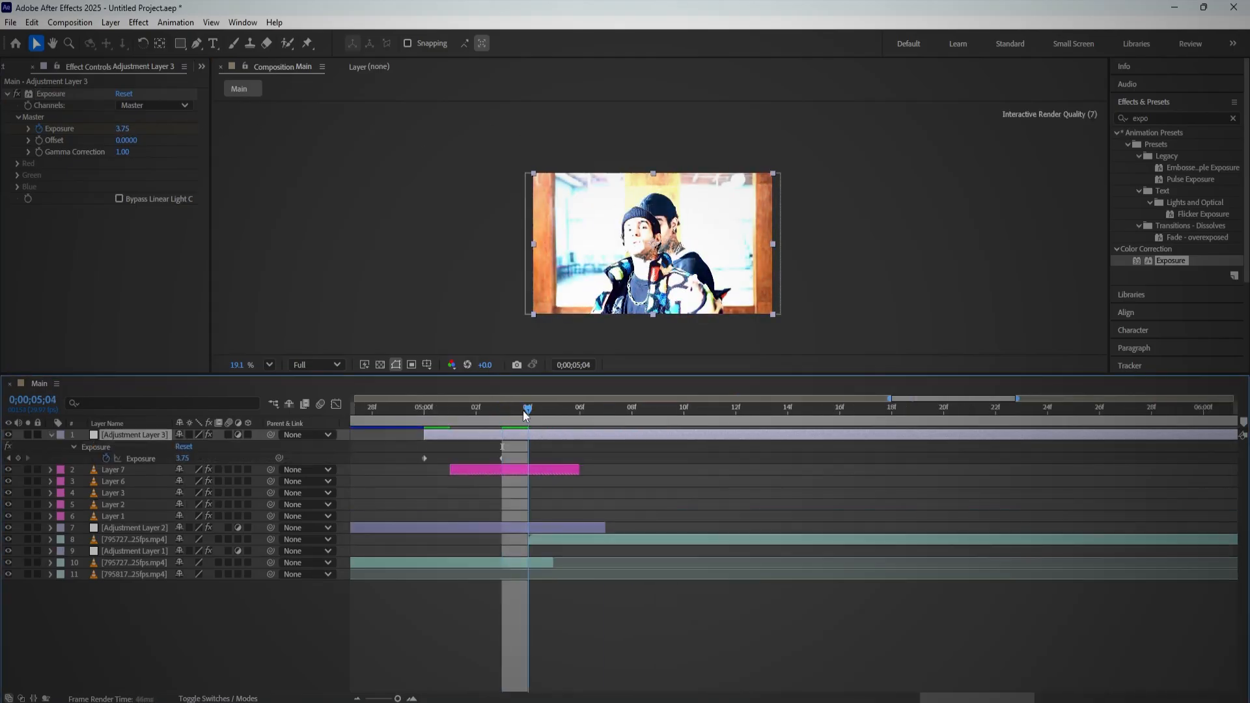
# Step: Set Exposure keyframes of 2.27 at 0;00;05;04 and 9.18 at 0;00;05;06 on Adjustment Layer 3
pyautogui.press('pagedown')
pyautogui.moveTo(123, 129); pyautogui.dragTo(27, 129)
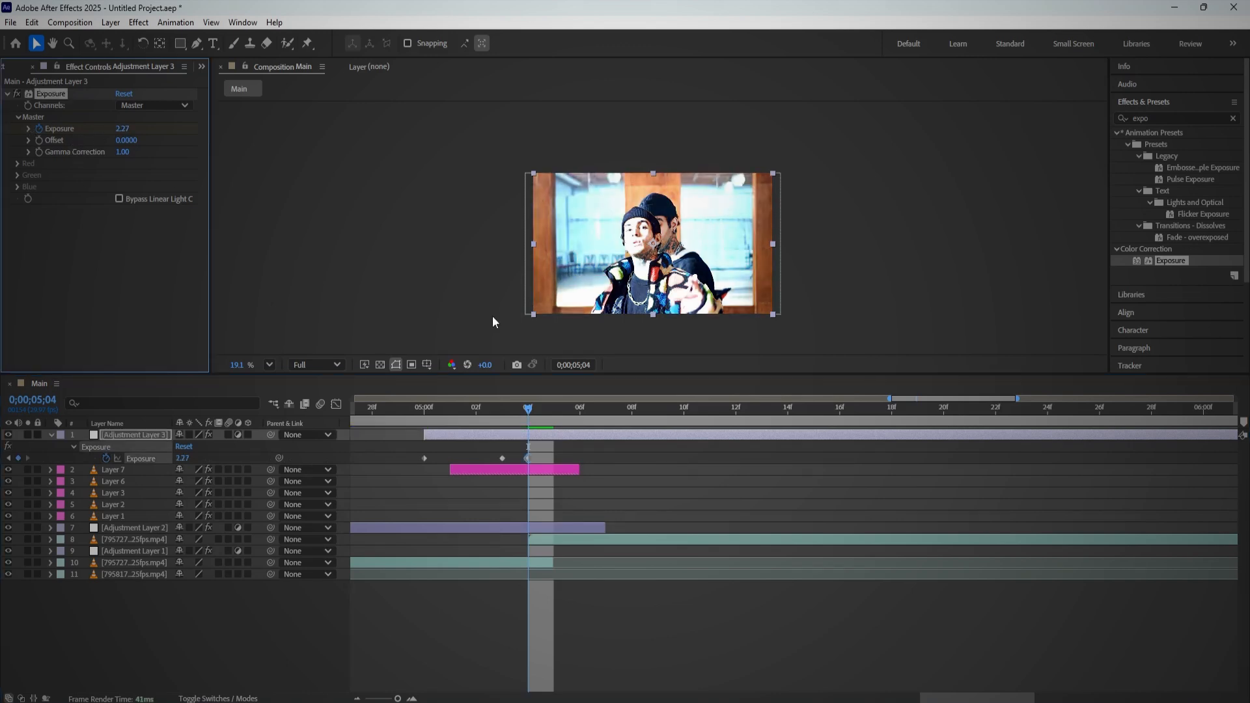
pyautogui.click(581, 421)
pyautogui.moveTo(122, 129); pyautogui.dragTo(553, 140)
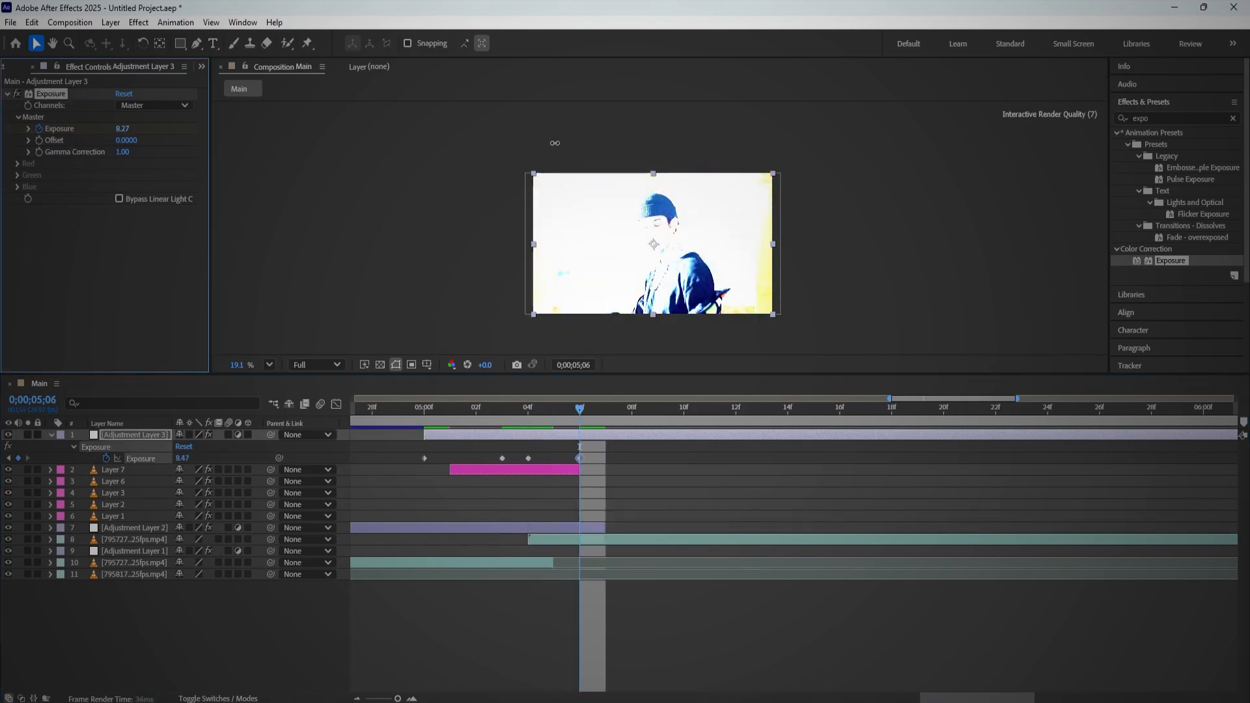
# Step: Paste the 0.00 Exposure keyframe at 0;00;05;08 and trim Adjustment Layer 3 to end right after it
pyautogui.click(629, 416)
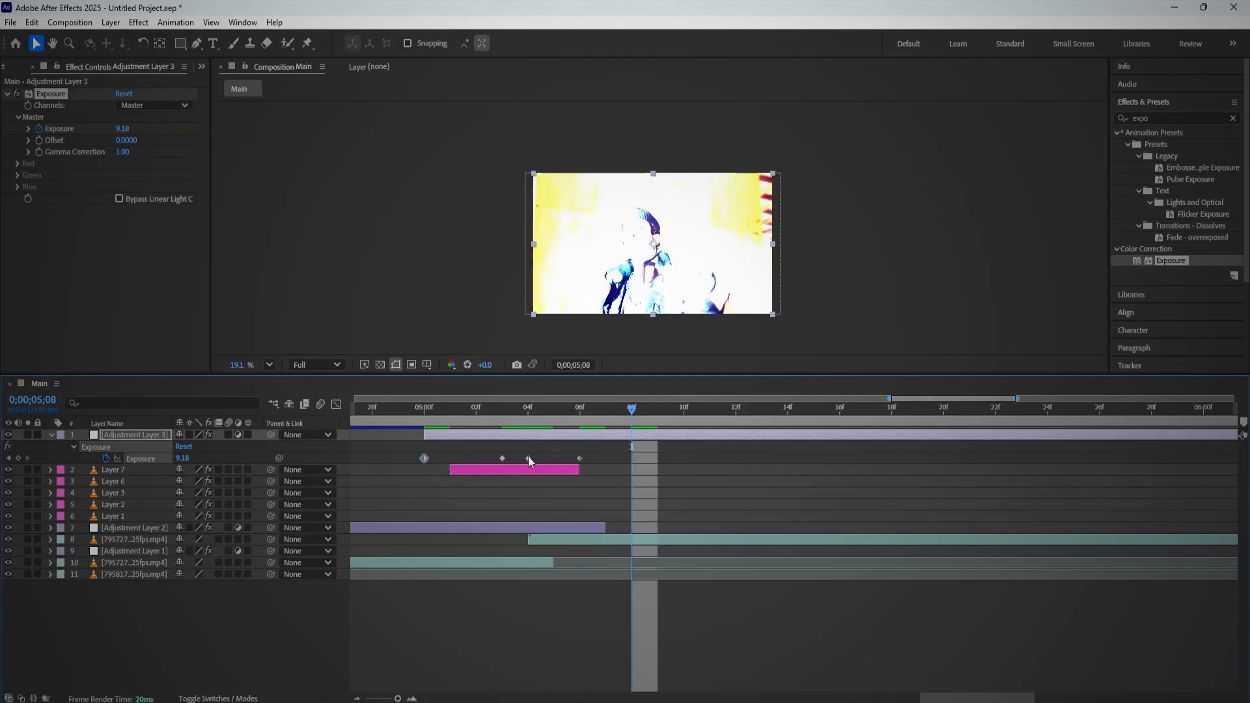
pyautogui.hotkey('ctrl', 'v')
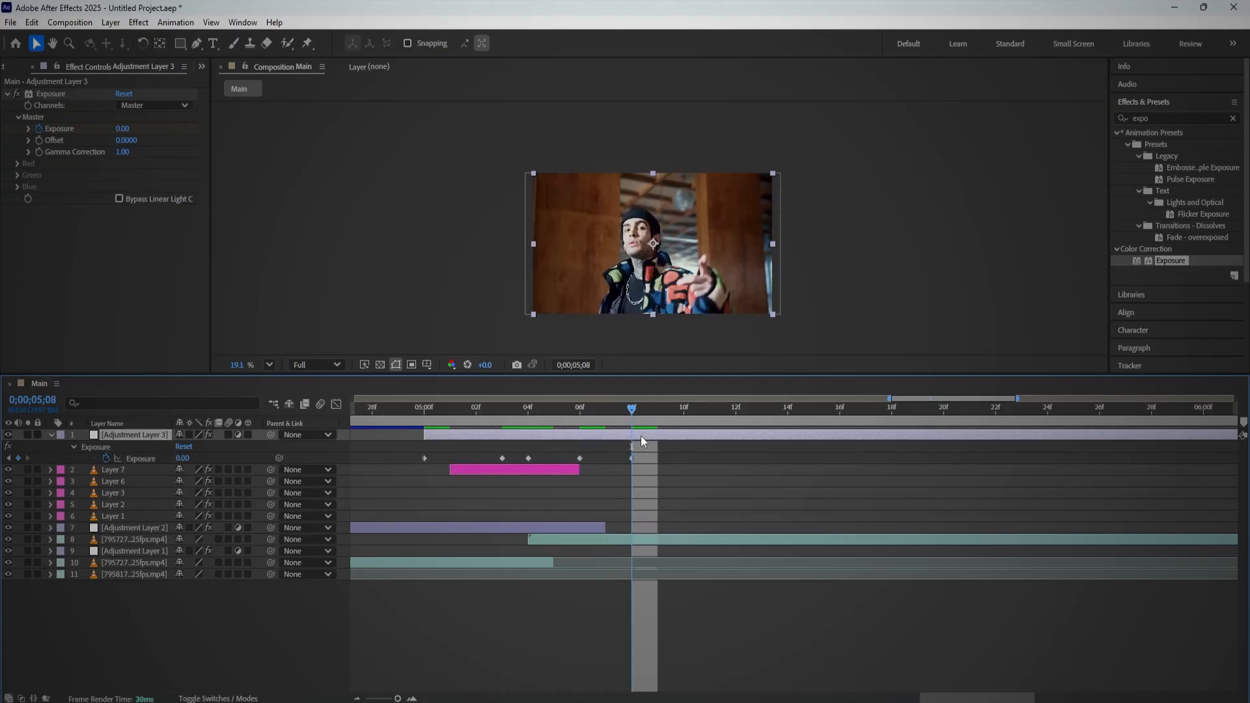
pyautogui.moveTo(476, 417); pyautogui.dragTo(441, 423)
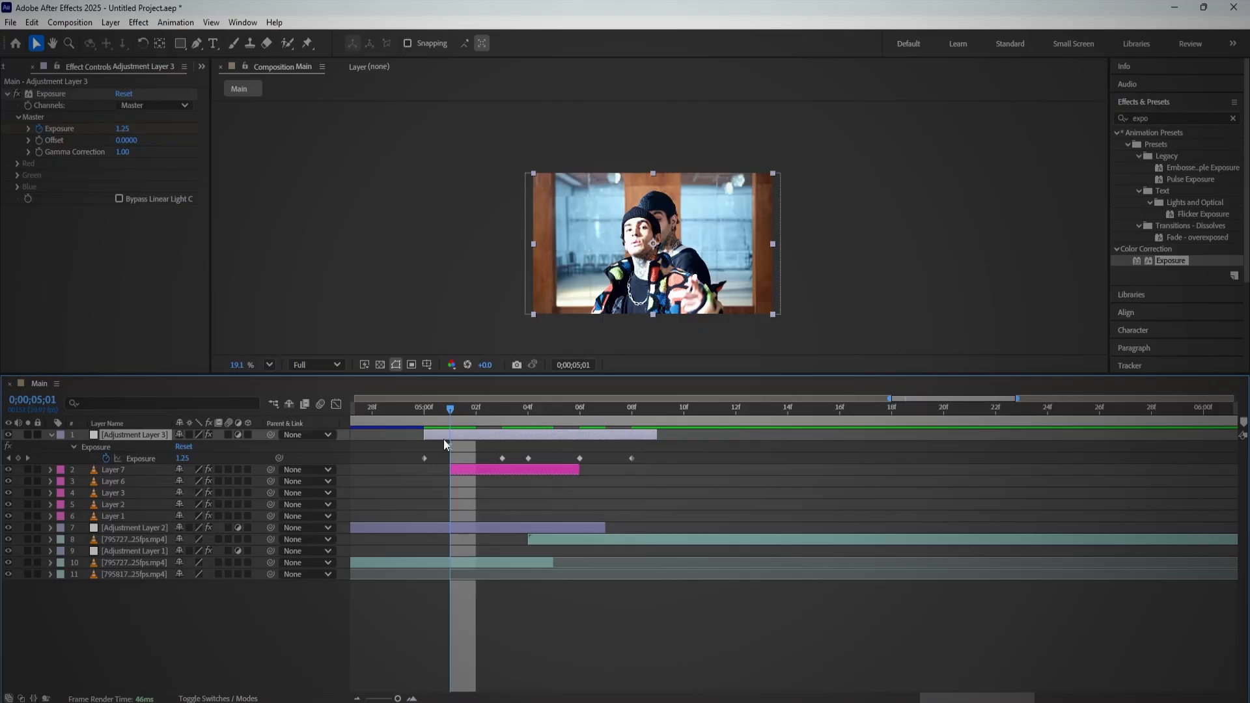
# Step: Move the 9.18 Exposure keyframe one frame closer to the preceding keyframe and shift Adjustment Layer 3 to start at 0;00;04;29
pyautogui.scroll(-3, 443, 438)
pyautogui.click(455, 419)
pyautogui.click(498, 458)
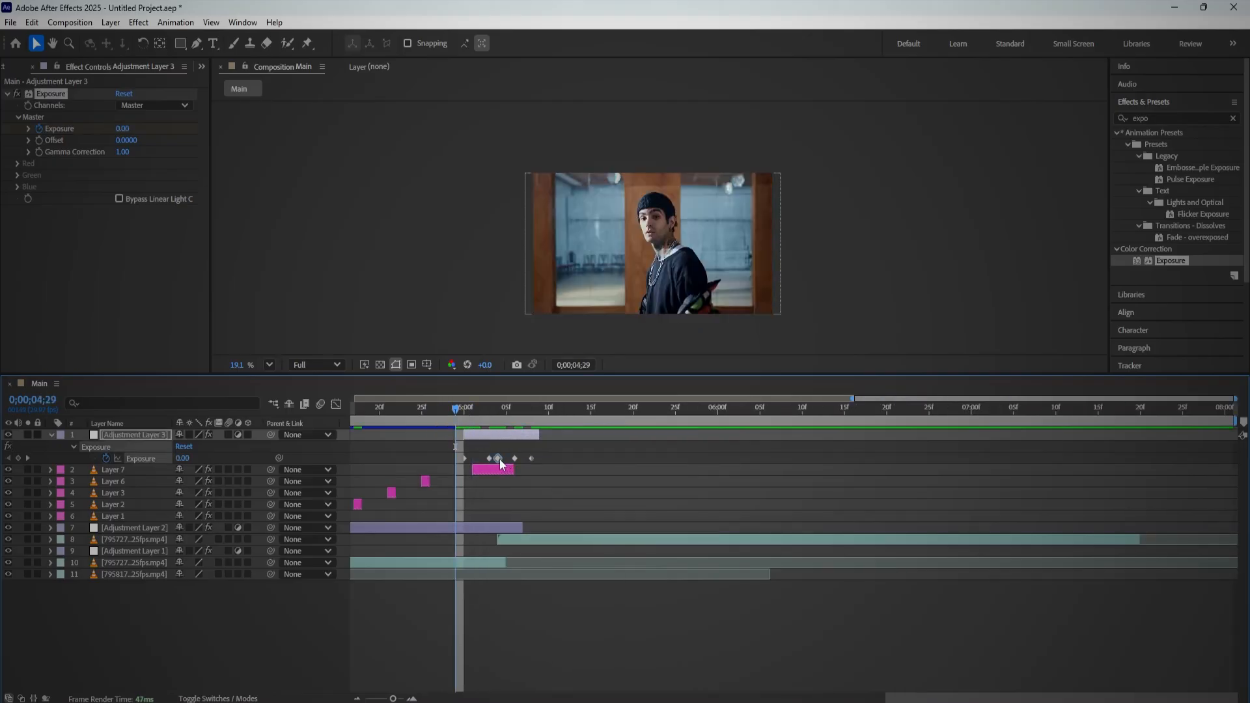
pyautogui.moveTo(515, 461); pyautogui.dragTo(441, 411)
# Step: Play back the second transition's exposure flash and collapse Adjustment Layer 3's keyframes in the timeline
pyautogui.press('space')
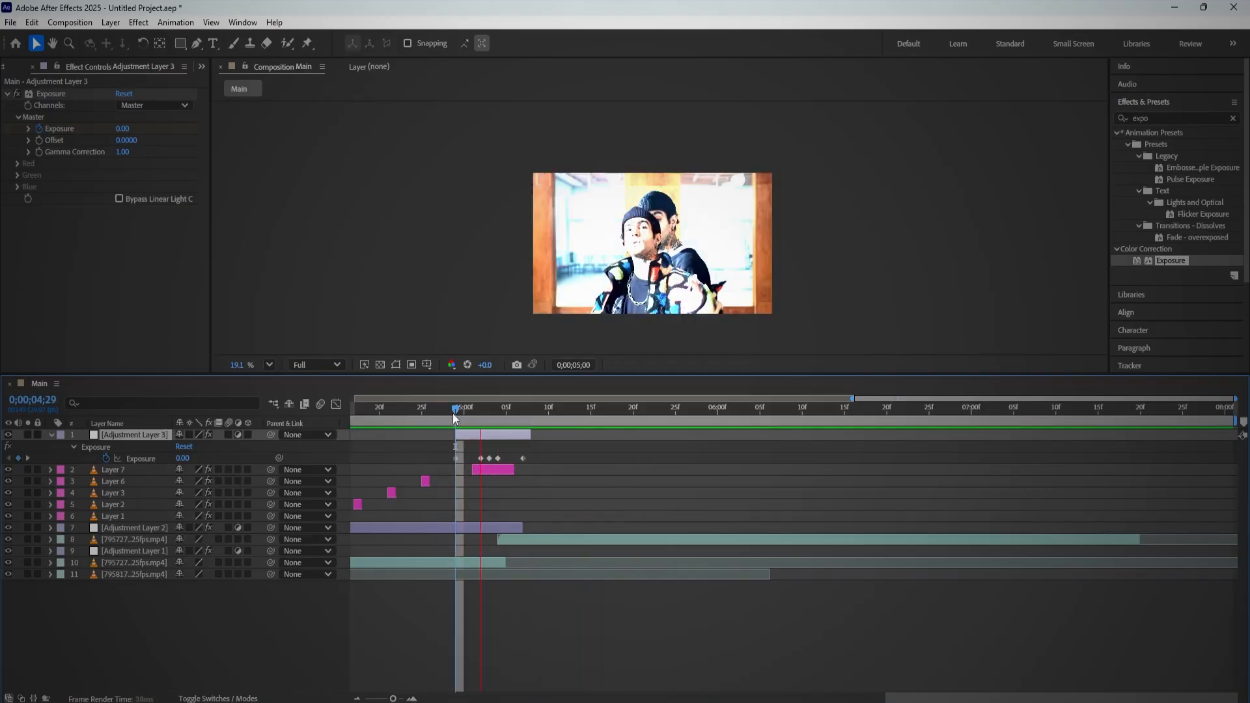
pyautogui.click(497, 412)
pyautogui.moveTo(496, 417); pyautogui.dragTo(446, 429)
pyautogui.press('space')
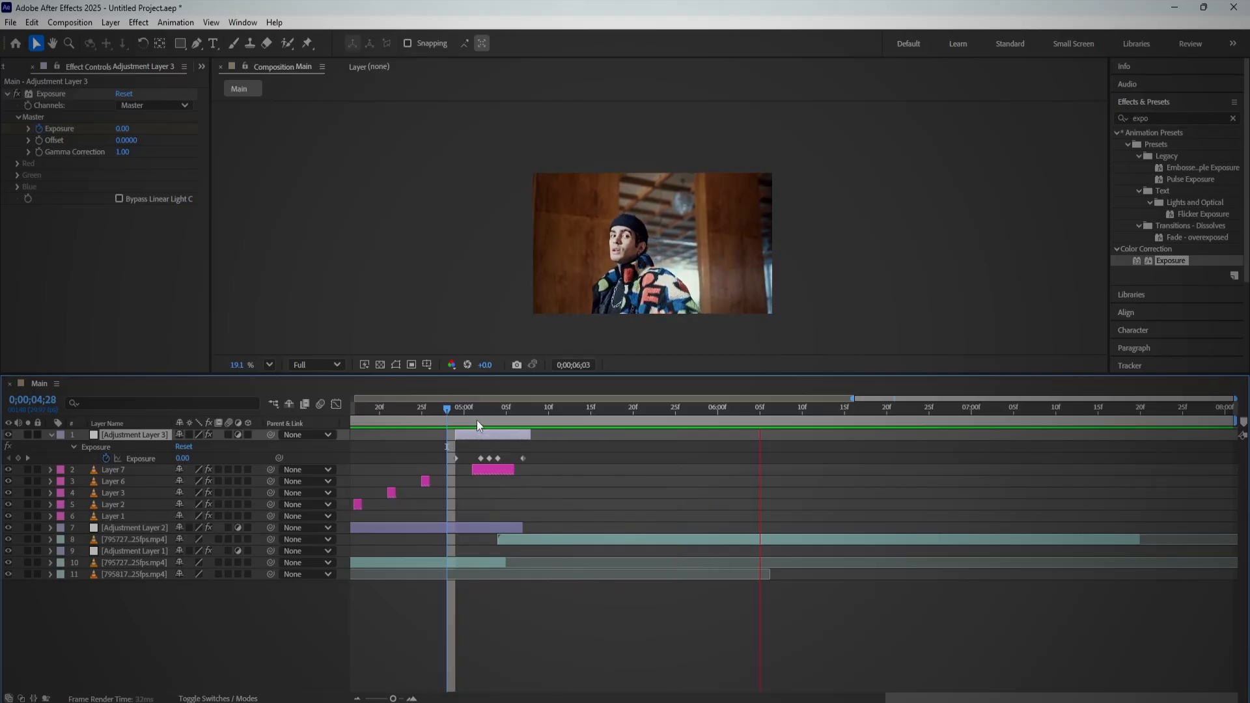
pyautogui.press('space')
pyautogui.scroll(-3, 478, 460)
pyautogui.press('u')
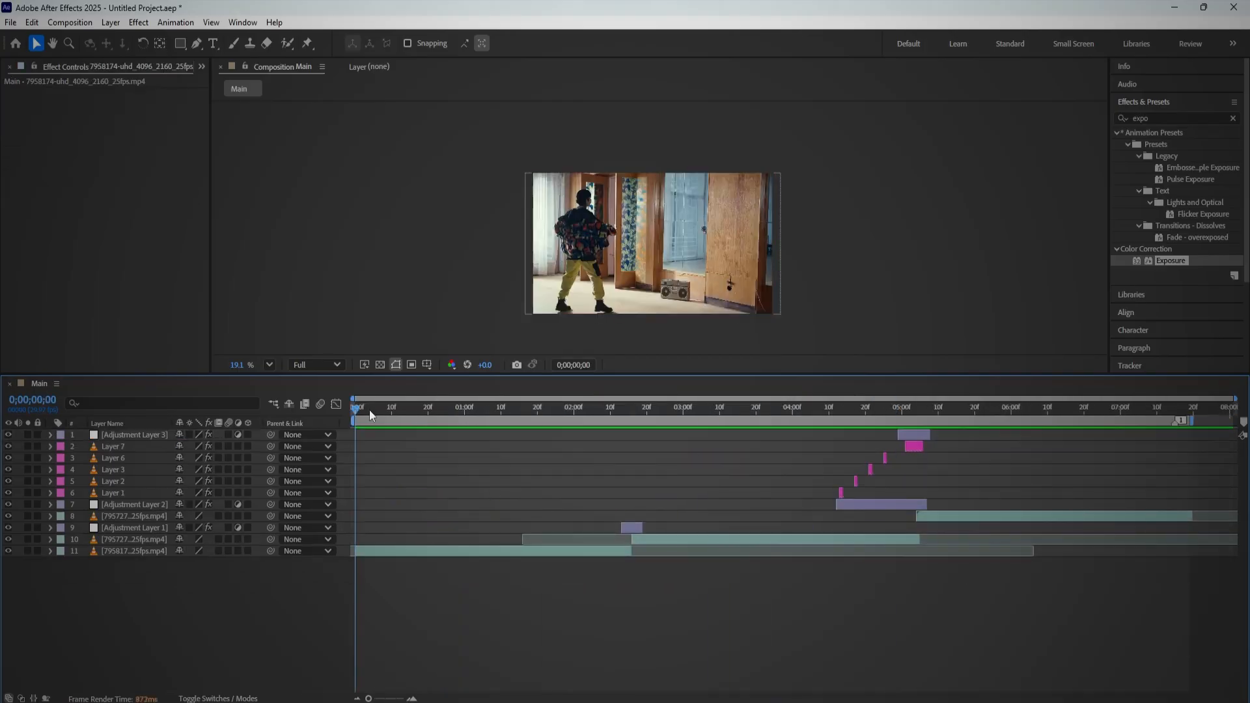
# Step: Add an adjustment layer directly above the bottom clip, starting at 0;00;00;00, and apply the Transform effect to it
pyautogui.moveTo(369, 409); pyautogui.dragTo(329, 415)
pyautogui.click(400, 551)
pyautogui.rightClick(179, 609)
pyautogui.moveTo(222, 441)
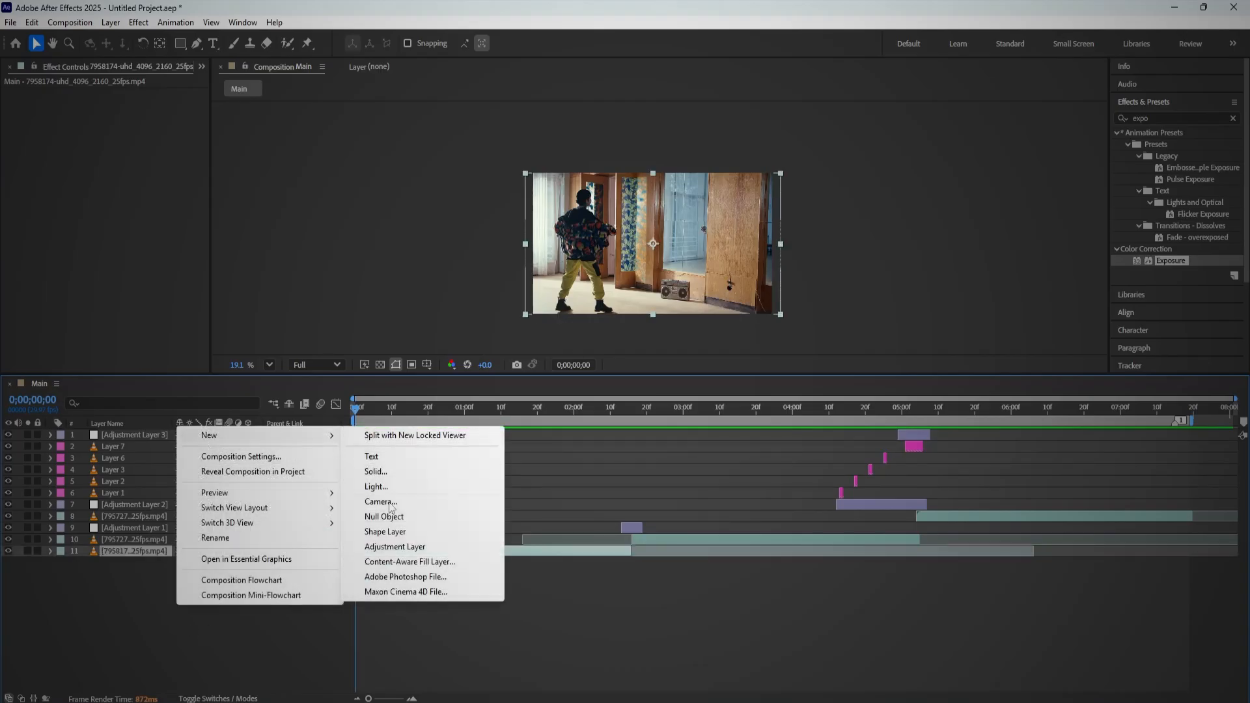
pyautogui.click(395, 547)
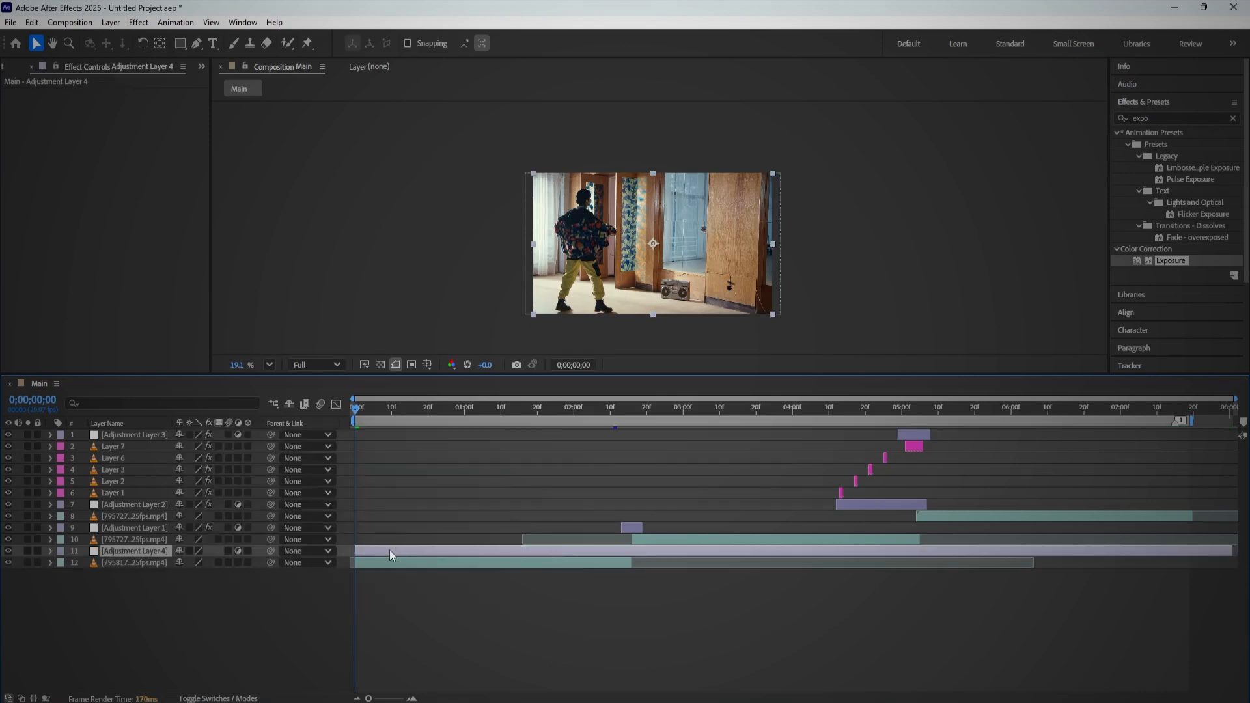
pyautogui.doubleClick(1154, 116)
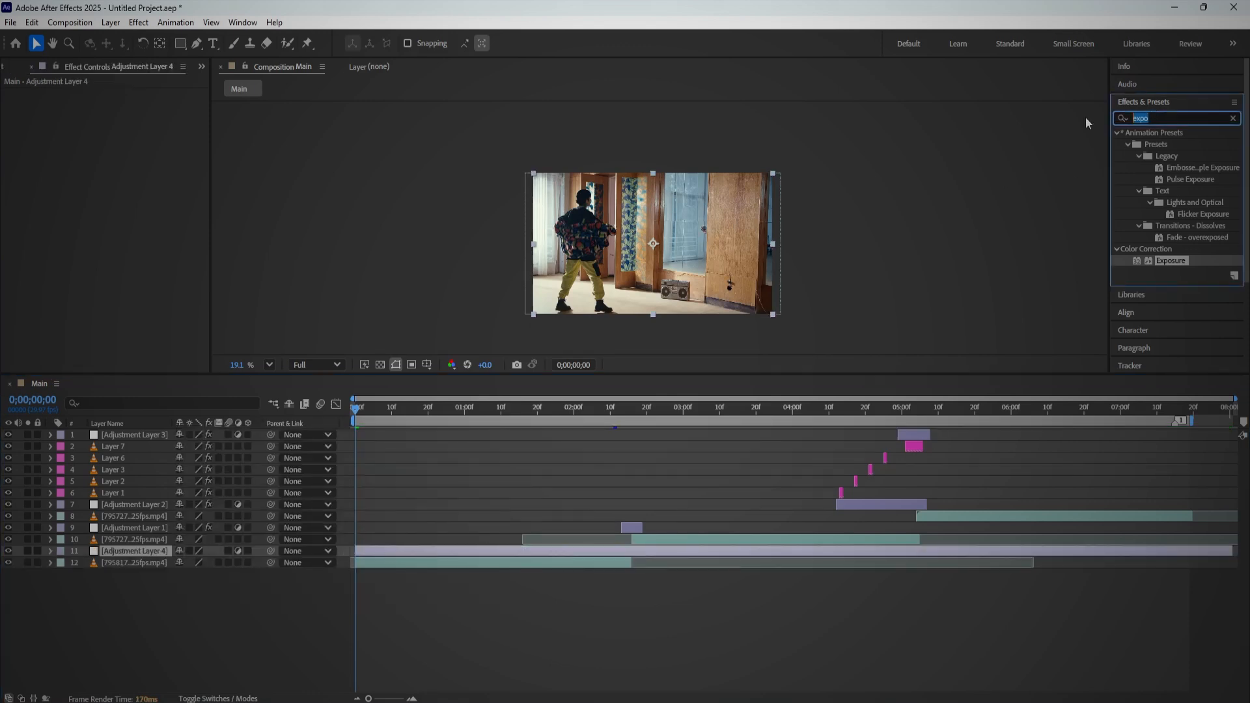
pyautogui.write('trans')
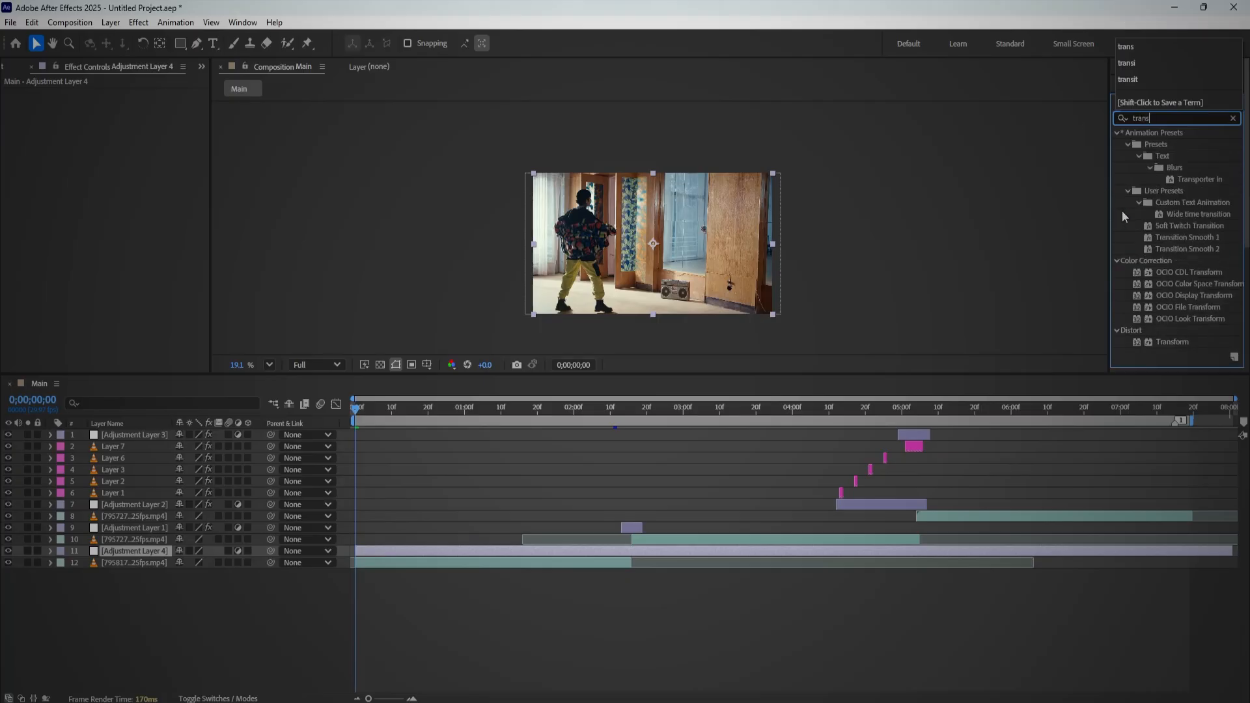
pyautogui.moveTo(1172, 353); pyautogui.dragTo(392, 551)
# Step: Find the Motion Tile effect and apply it to the bottom clip, 7958174-uhd_4096_2160_25fps.mp4
pyautogui.doubleClick(1172, 117)
pyautogui.write('m')
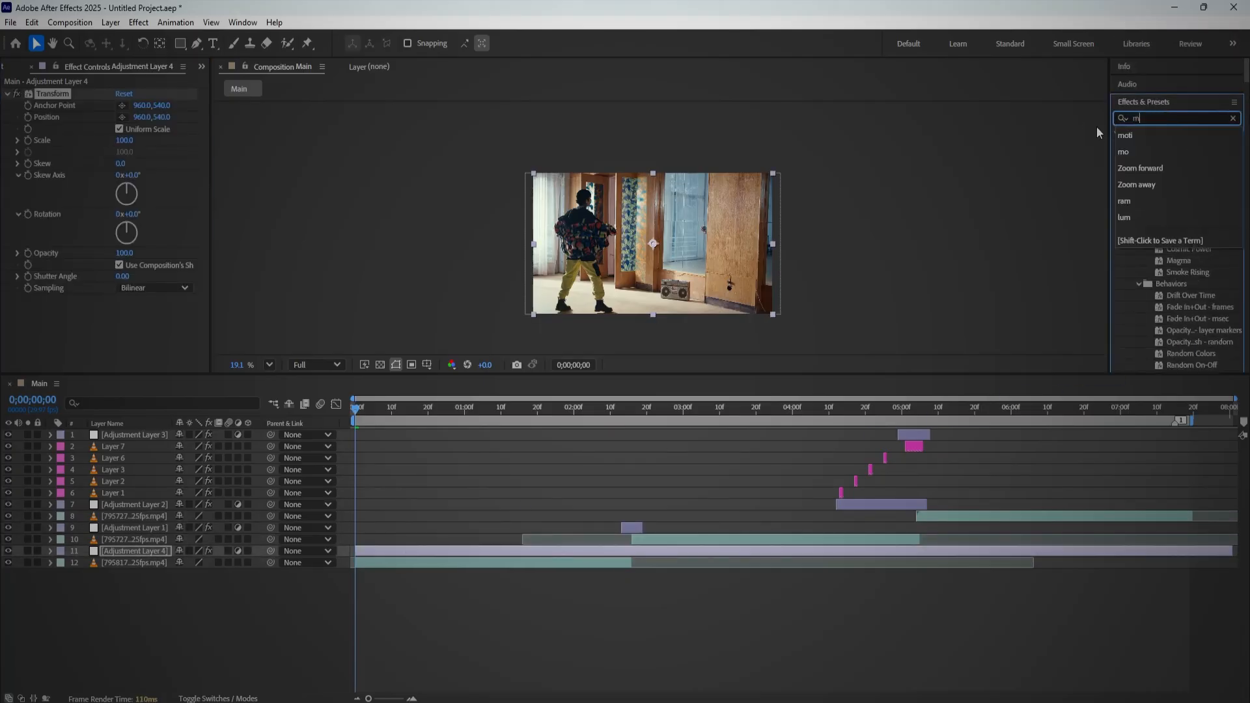
pyautogui.write('otio')
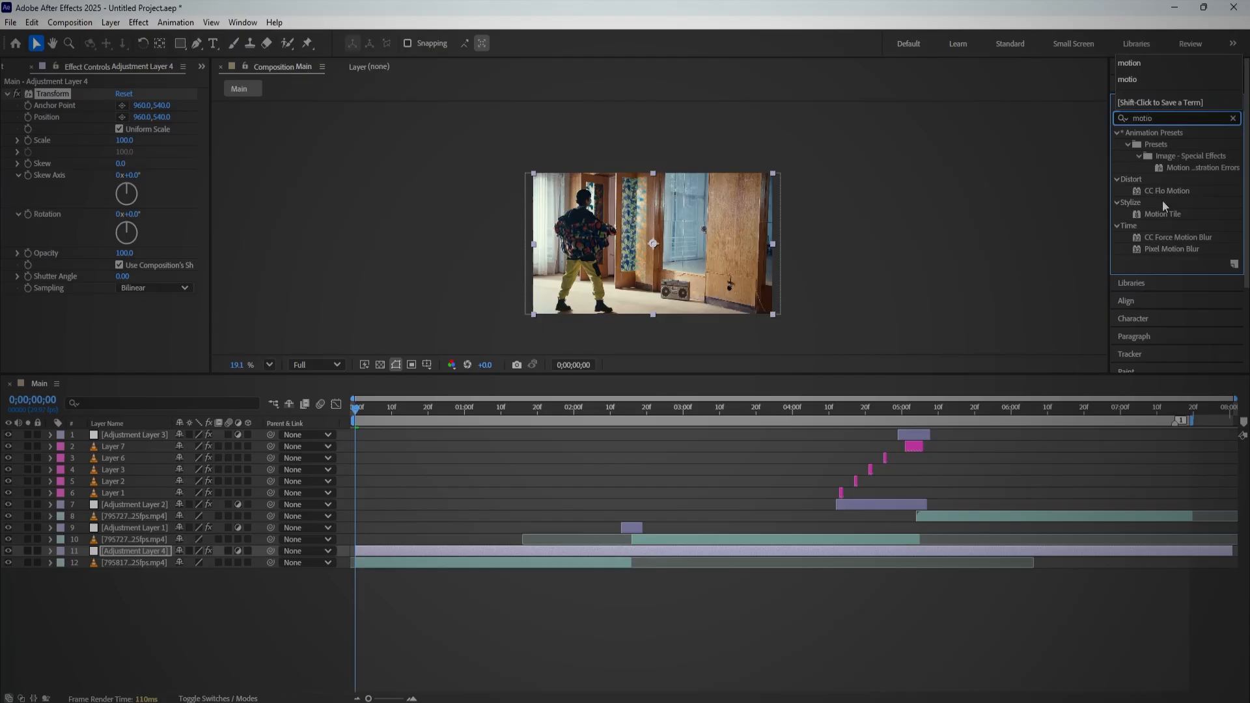
pyautogui.moveTo(1163, 213); pyautogui.dragTo(409, 563)
# Step: Set the bottom clip's Motion Tile Output Width and Output Height to 400 and enable Mirror Edges
pyautogui.click(124, 140)
pyautogui.write('230')
pyautogui.press('Return')
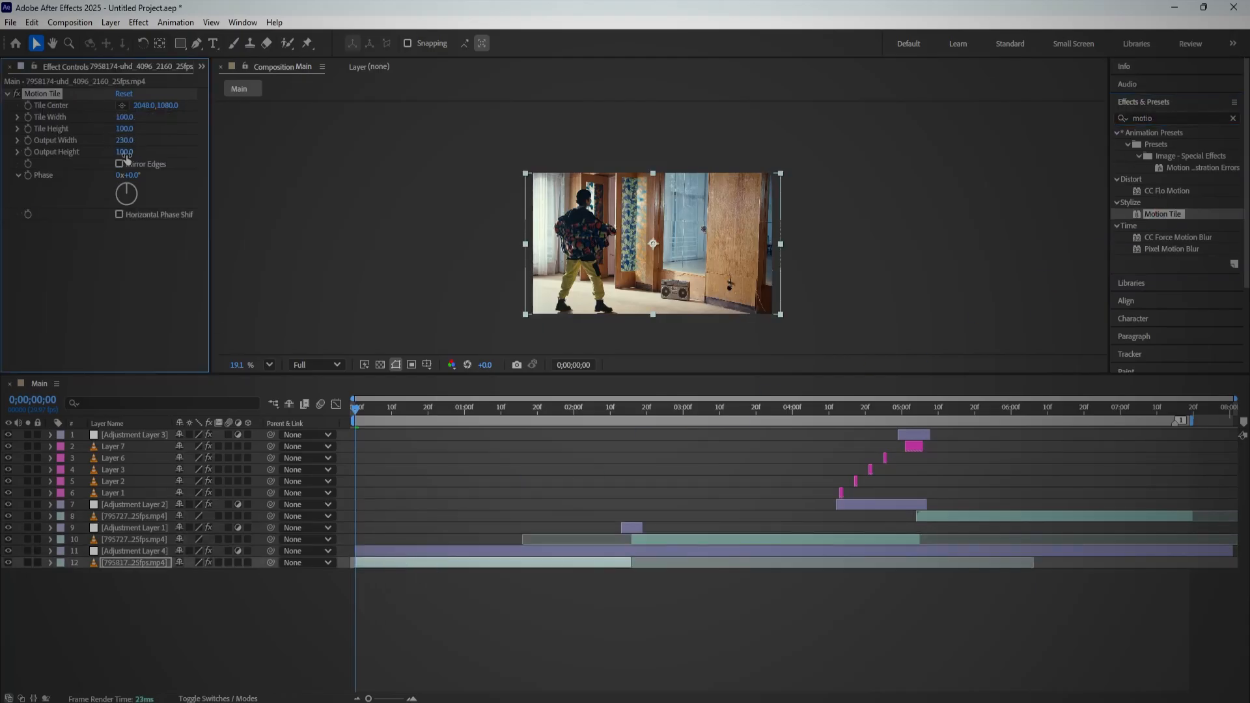
pyautogui.click(125, 140)
pyautogui.press('Tab')
pyautogui.write('400')
pyautogui.press('Return')
pyautogui.click(119, 164)
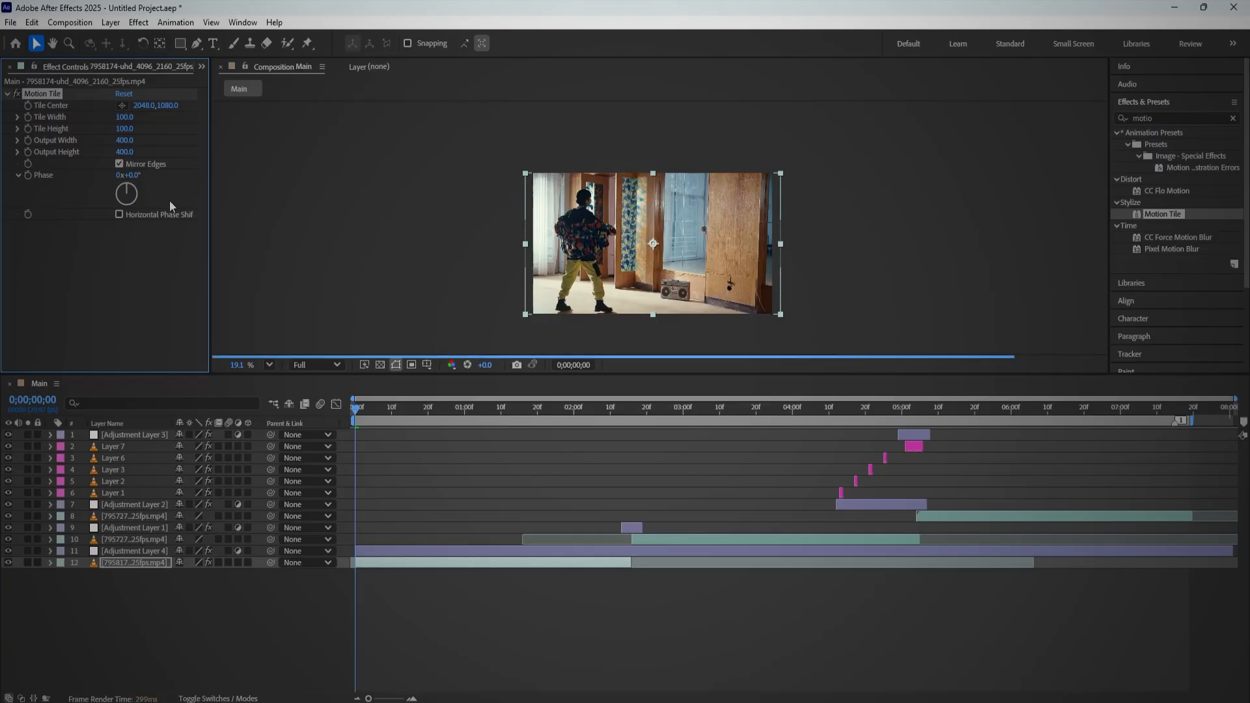
# Step: Trim Adjustment Layer 4 so that it ends at 0;00;00;05
pyautogui.click(405, 549)
pyautogui.scroll(2, 372, 549)
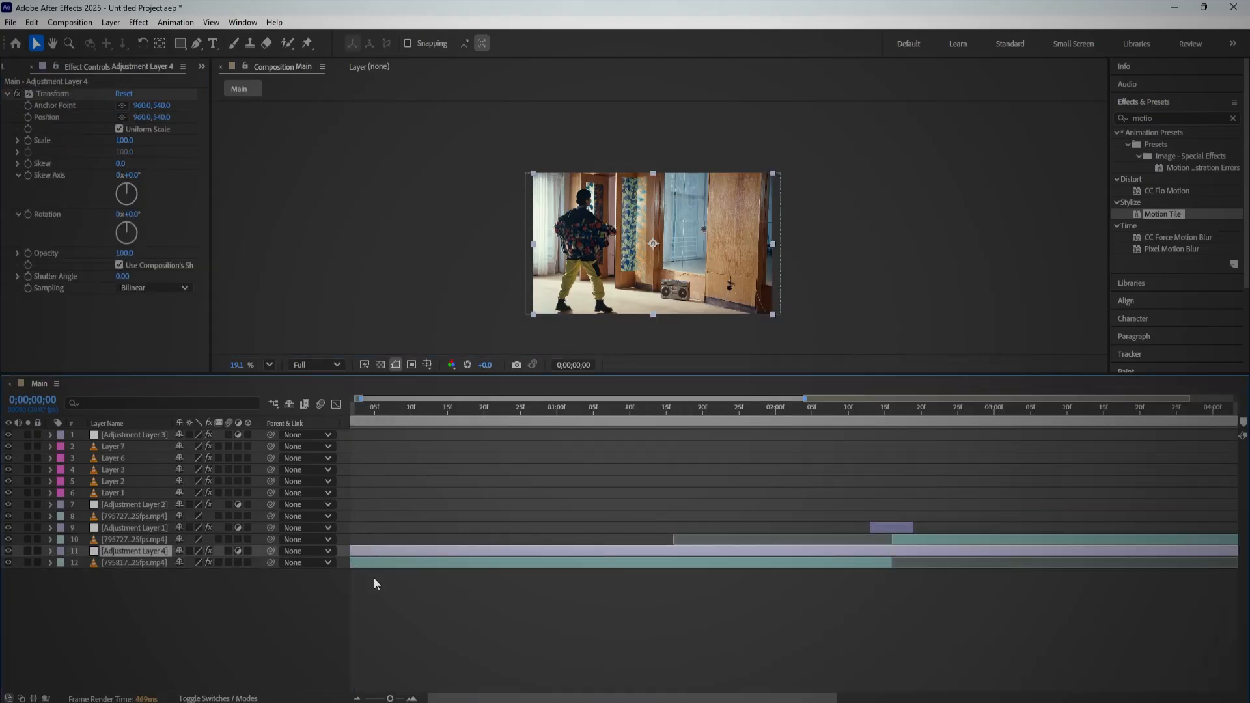
pyautogui.moveTo(461, 698); pyautogui.dragTo(384, 702)
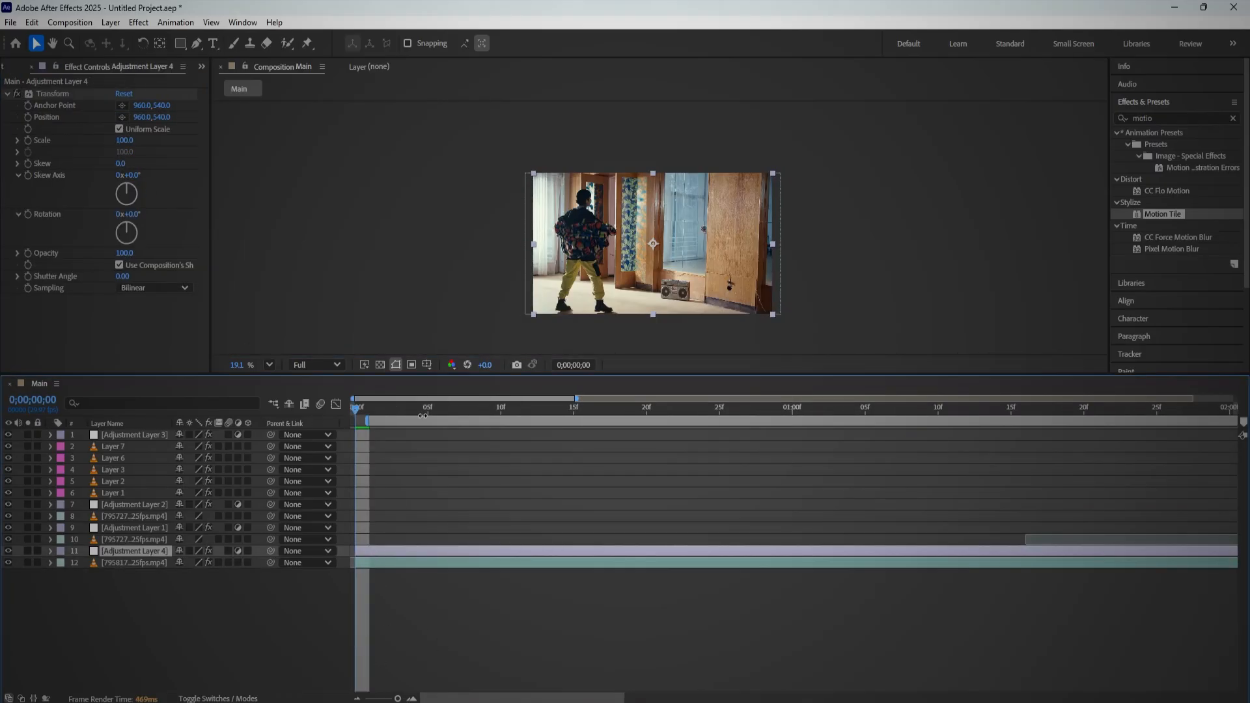
pyautogui.moveTo(413, 408); pyautogui.dragTo(428, 409)
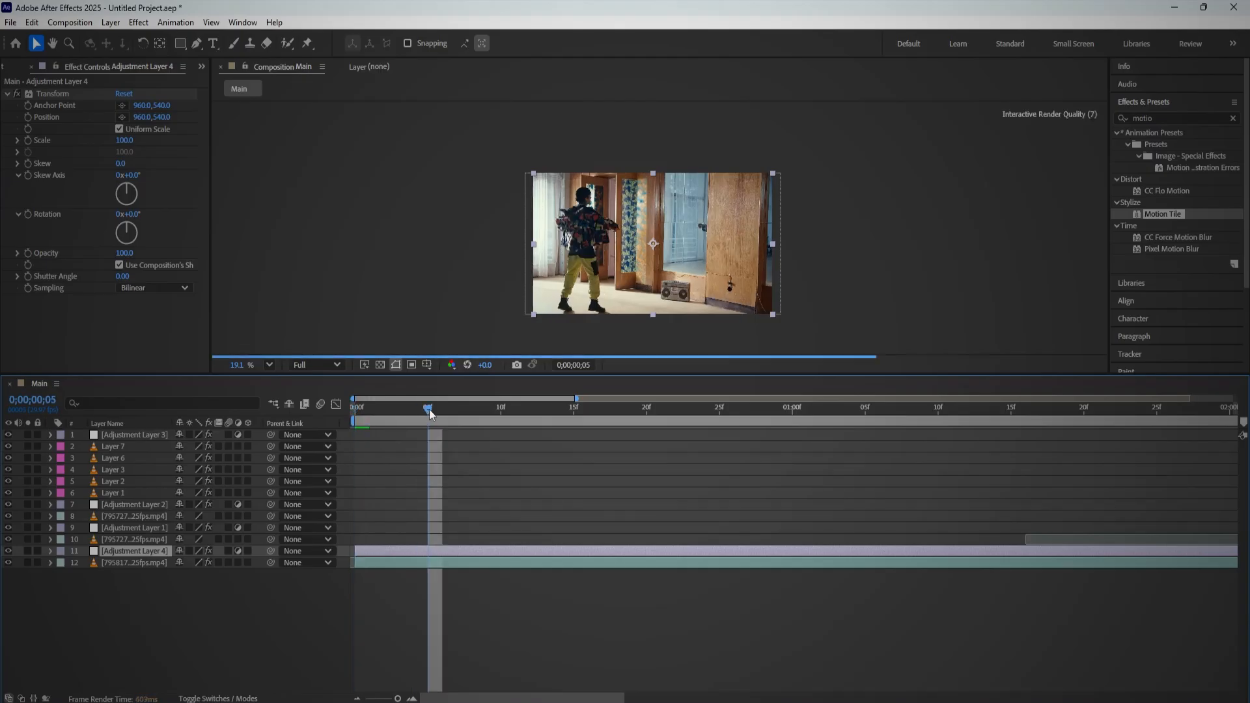
pyautogui.hotkey('alt', ']')
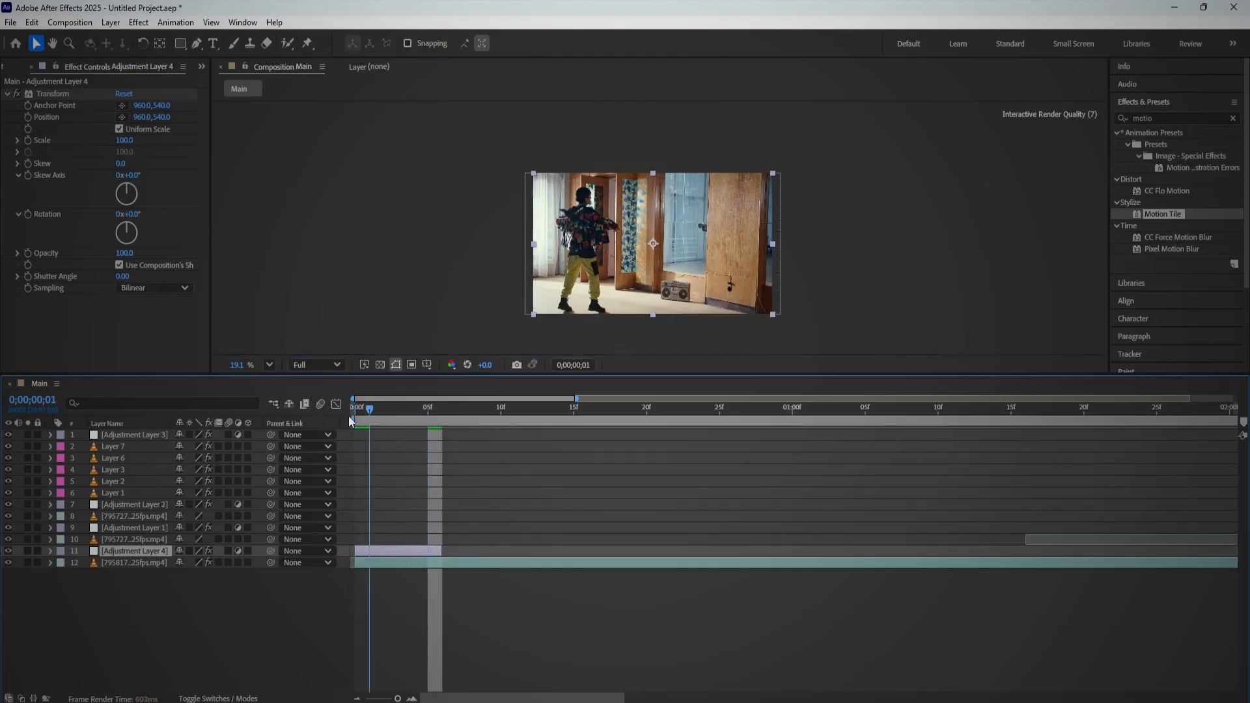
# Step: Create Transform Position and Scale keyframes on Adjustment Layer 4 and move both to the layer's end at 0;00;00;06
pyautogui.click(353, 410)
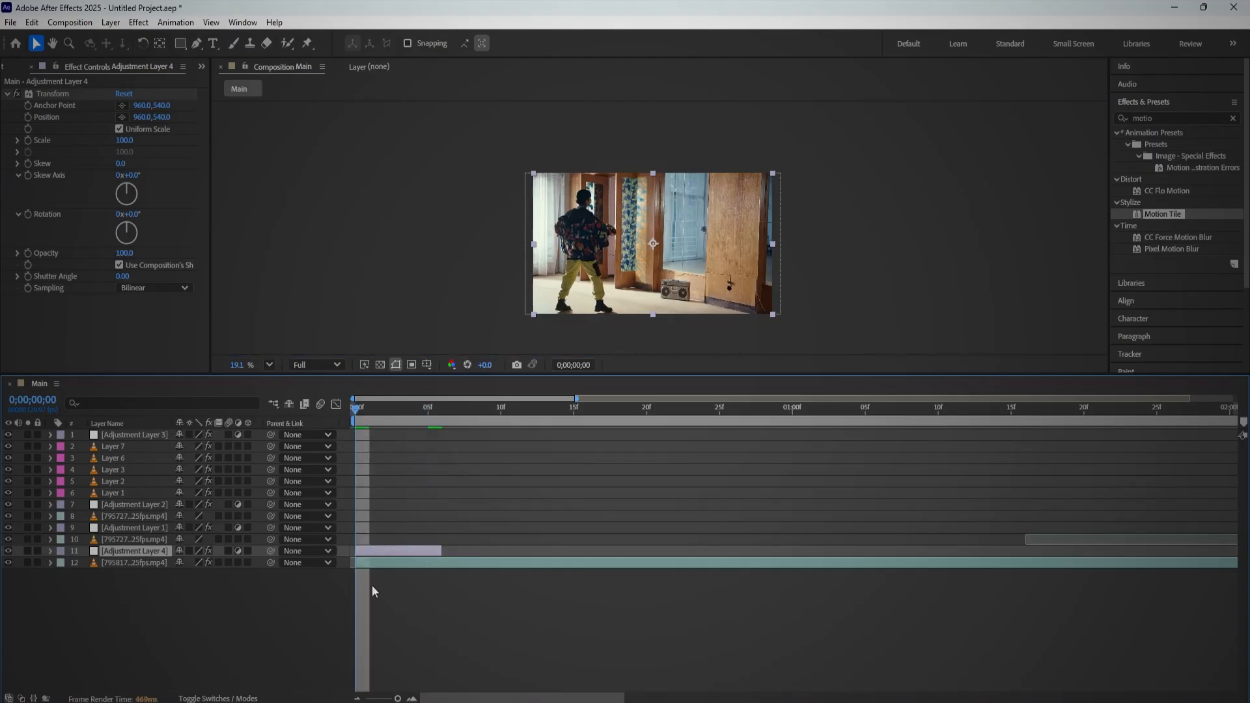
pyautogui.click(30, 118)
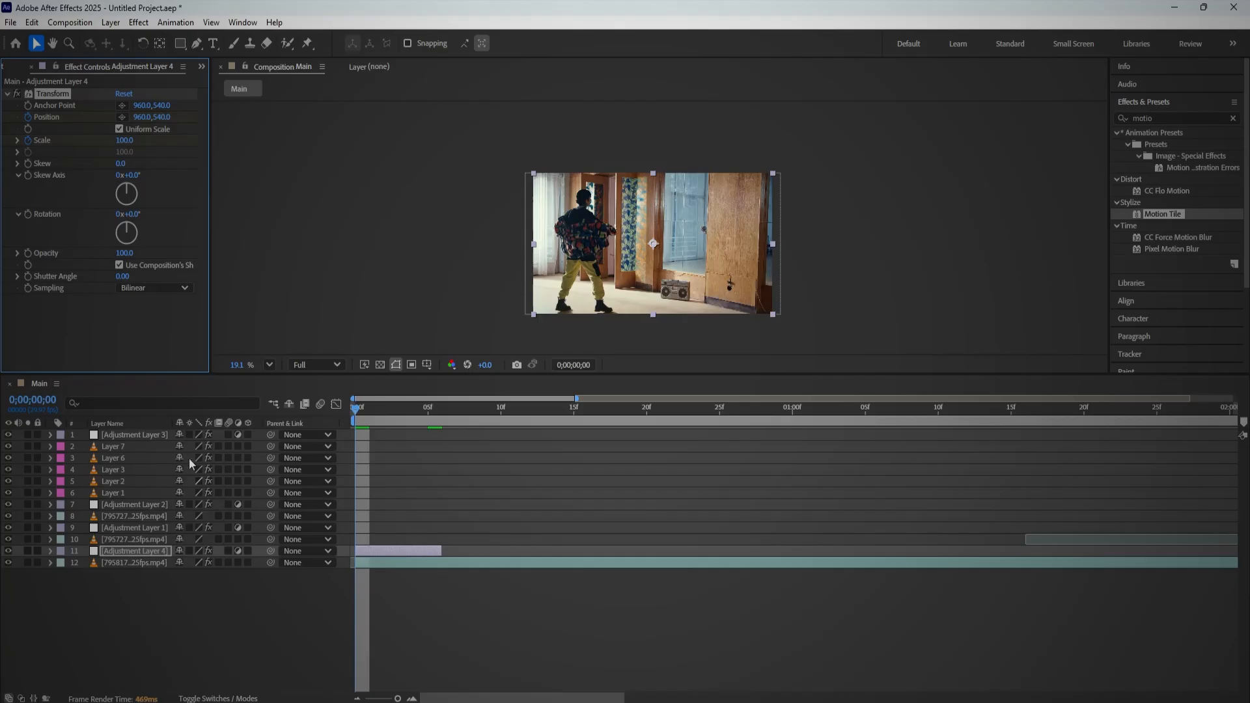
pyautogui.press('u')
pyautogui.moveTo(362, 569); pyautogui.dragTo(352, 593)
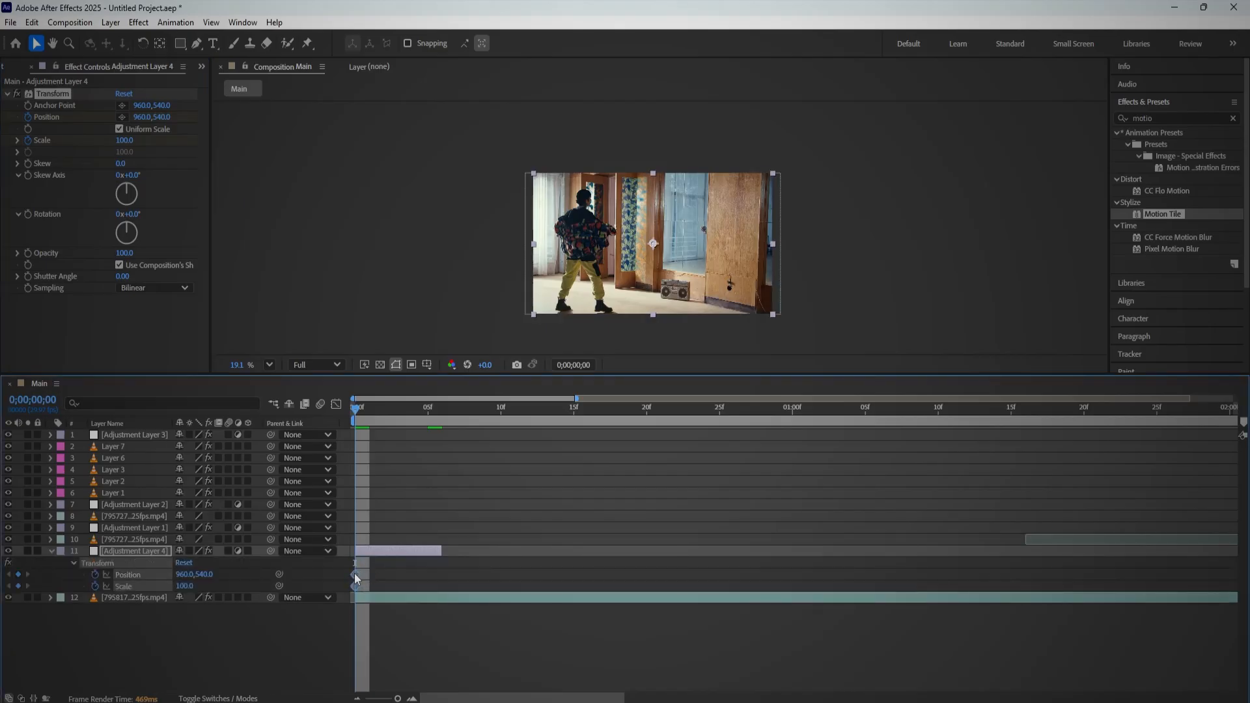
pyautogui.moveTo(435, 576); pyautogui.dragTo(442, 576)
# Step: Keyframe Adjustment Layer 4's Transform Position at 960, 2456 at 0;00;00;00 and set the bottom clip's Motion Tile Output Height to 900
pyautogui.click(386, 564)
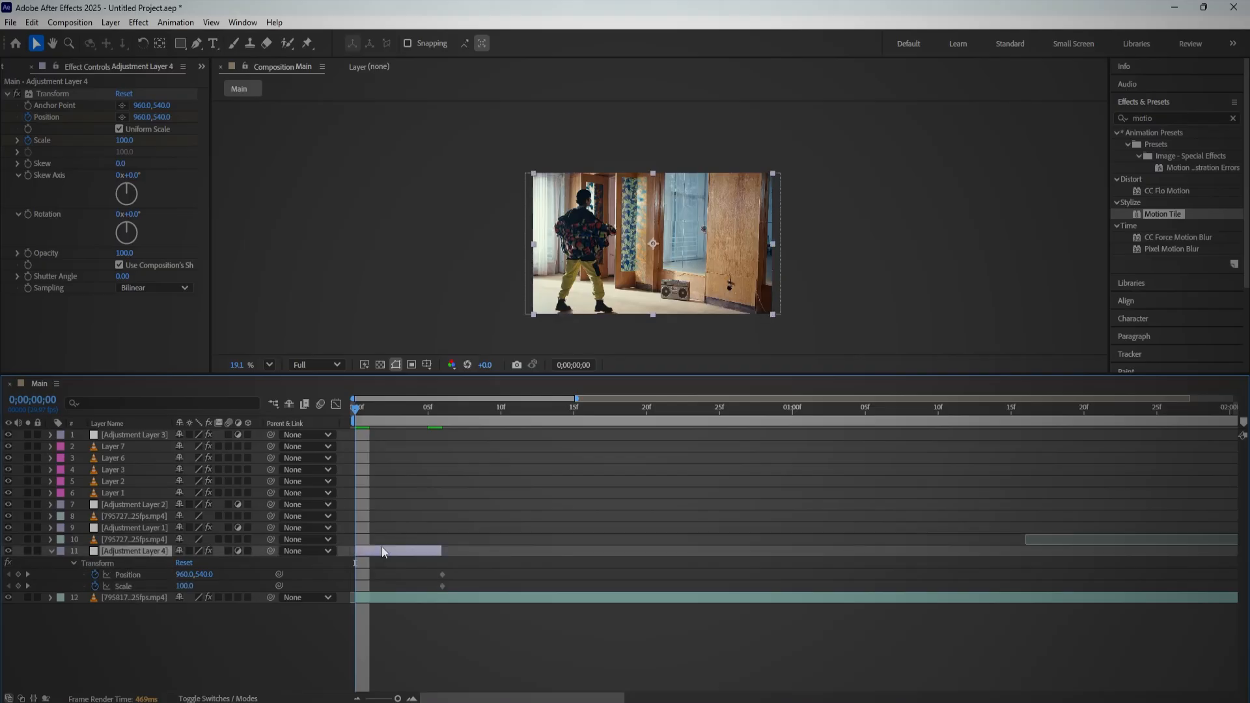
pyautogui.moveTo(160, 118); pyautogui.dragTo(872, 254)
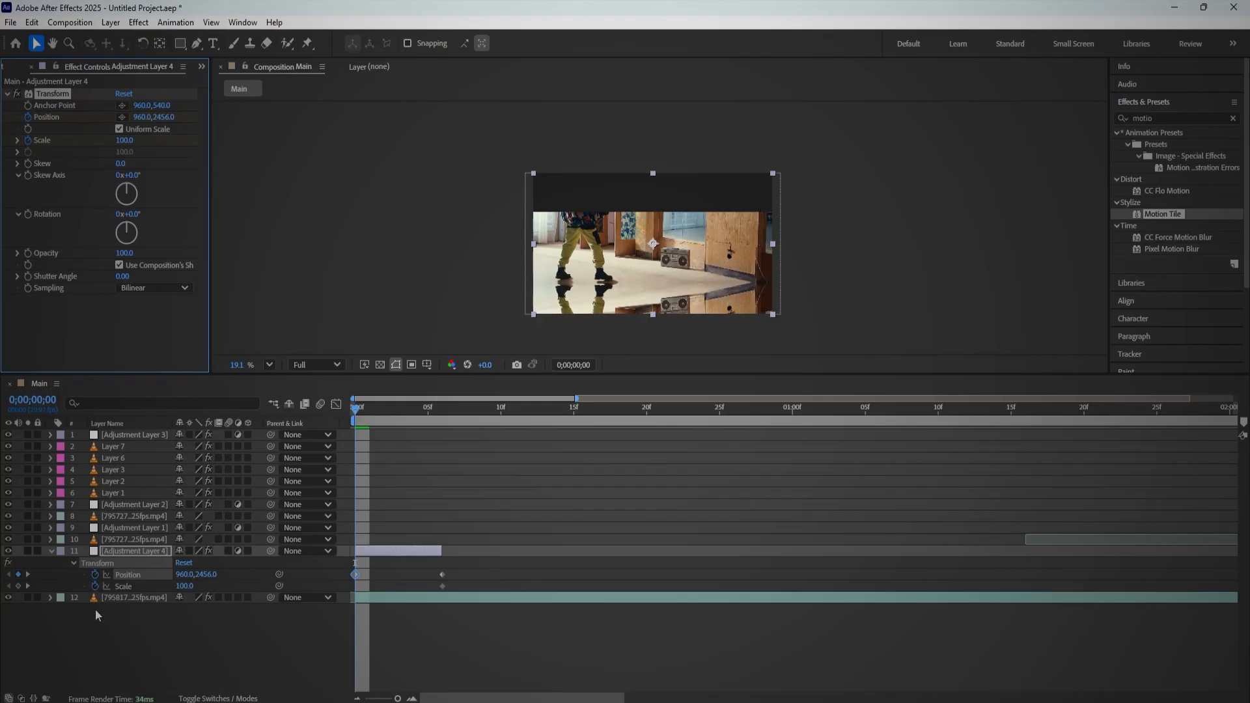
pyautogui.click(134, 599)
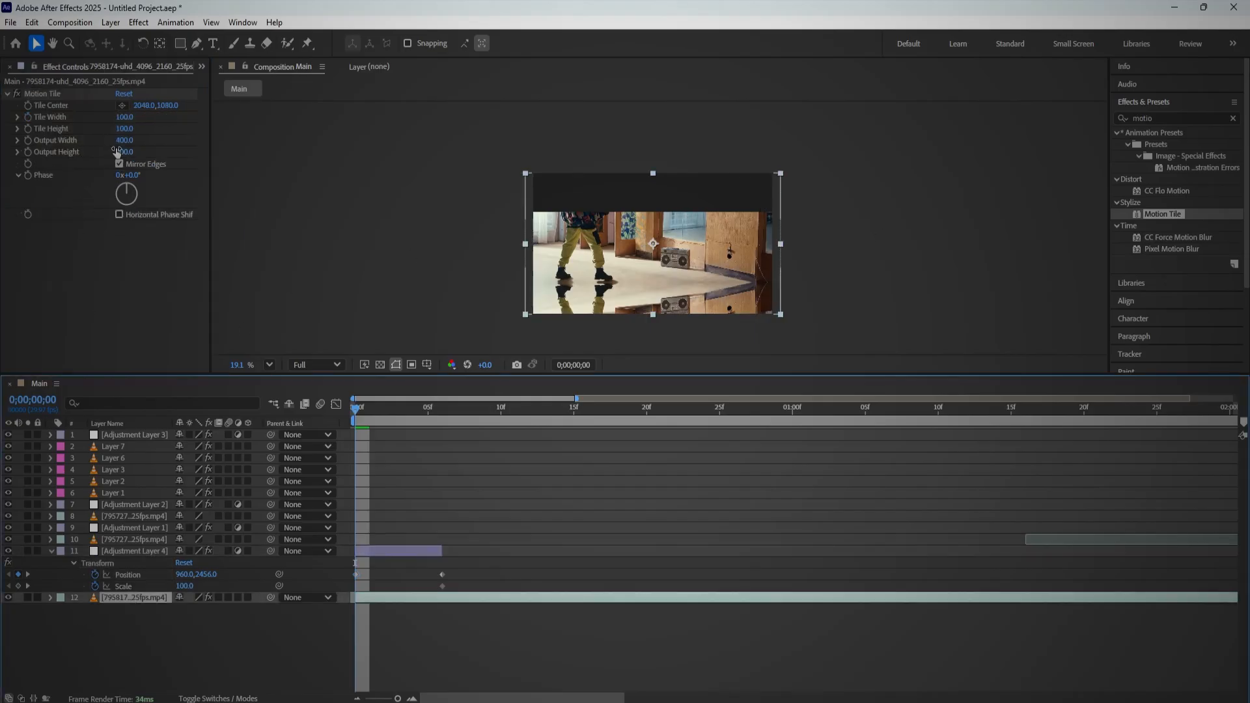
pyautogui.moveTo(125, 153); pyautogui.dragTo(157, 156)
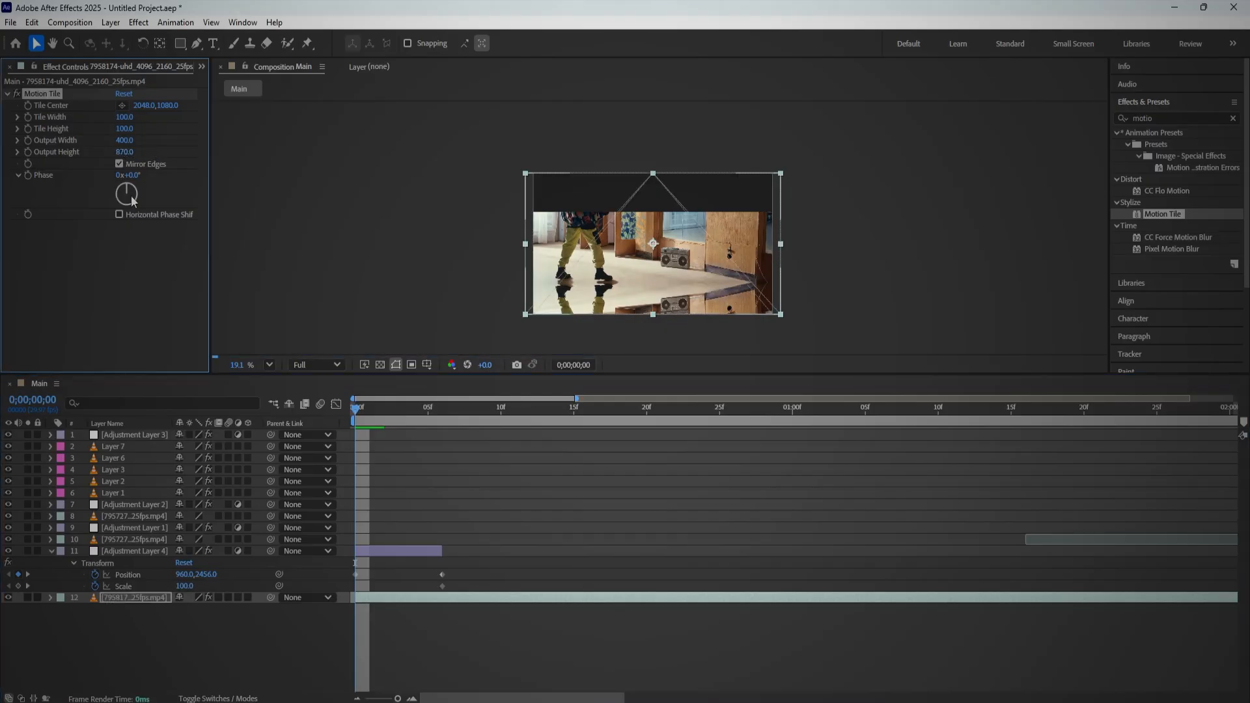
pyautogui.click(124, 152)
pyautogui.write('90')
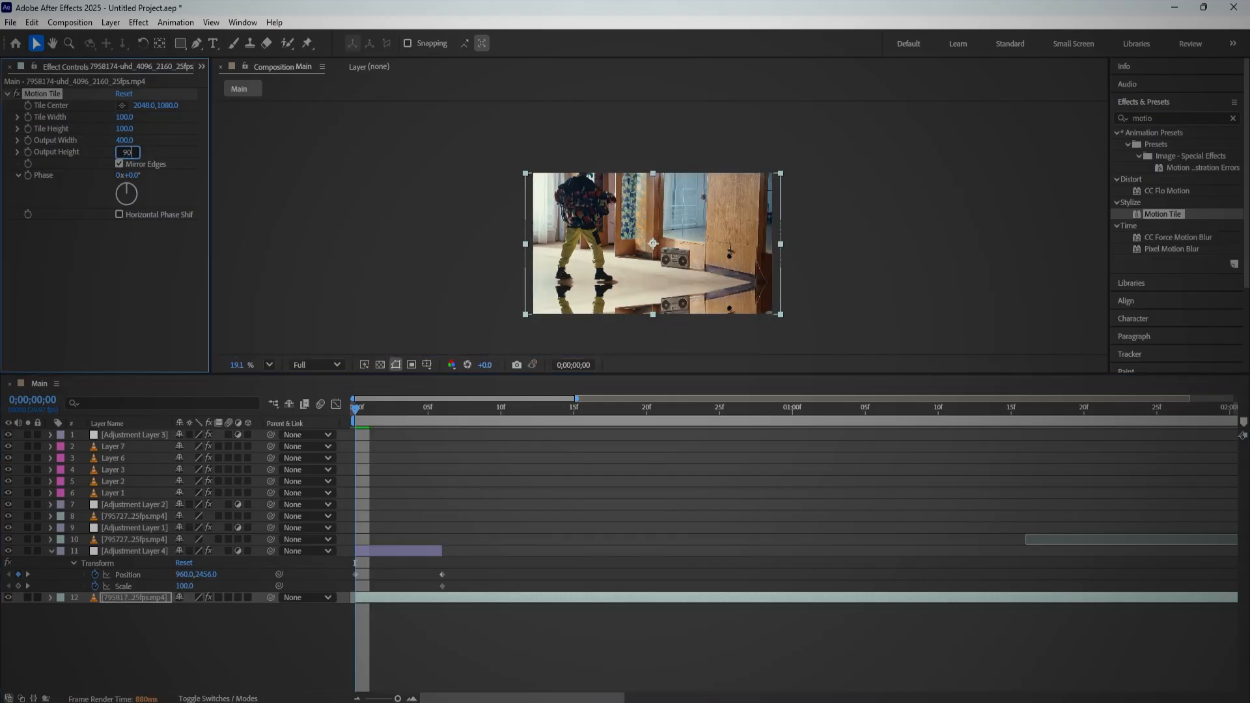
pyautogui.press('Return')
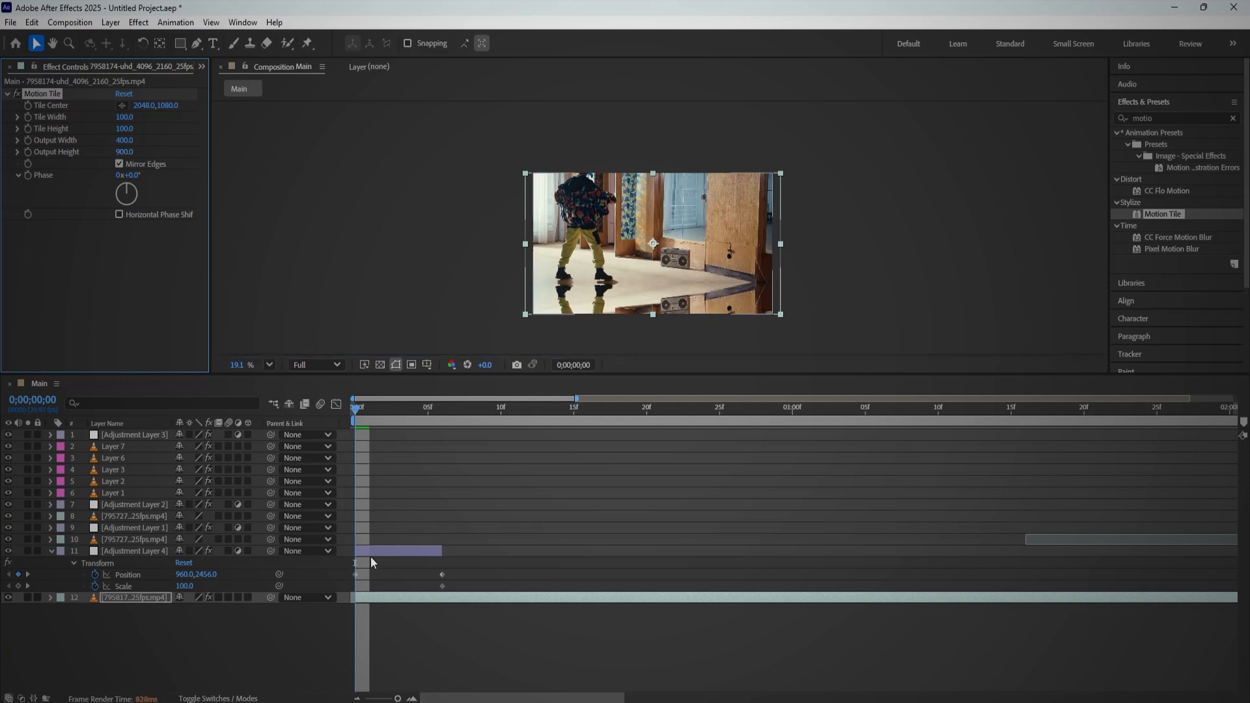
# Step: Set Adjustment Layer 4's Transform Position to 960, 4118 and Scale to 125 at 0;00;00;00
pyautogui.click(370, 551)
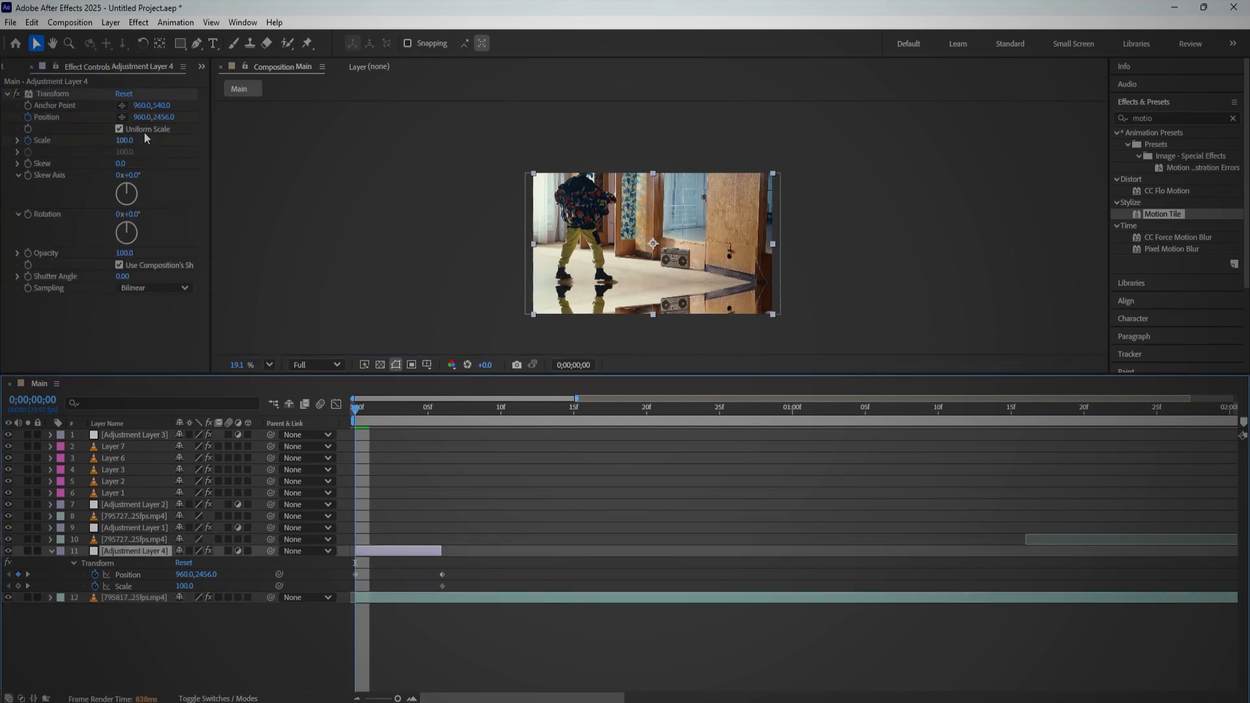
pyautogui.moveTo(256, 121); pyautogui.dragTo(1108, 196)
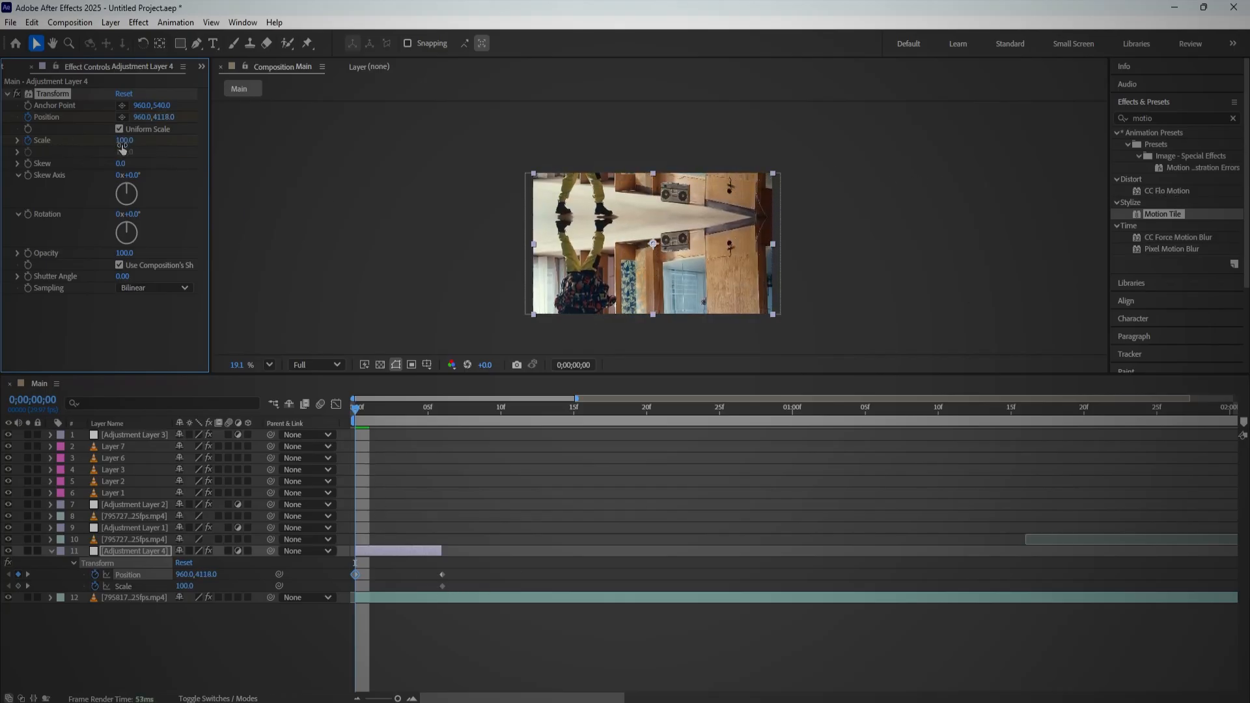
pyautogui.moveTo(122, 143); pyautogui.dragTo(128, 144)
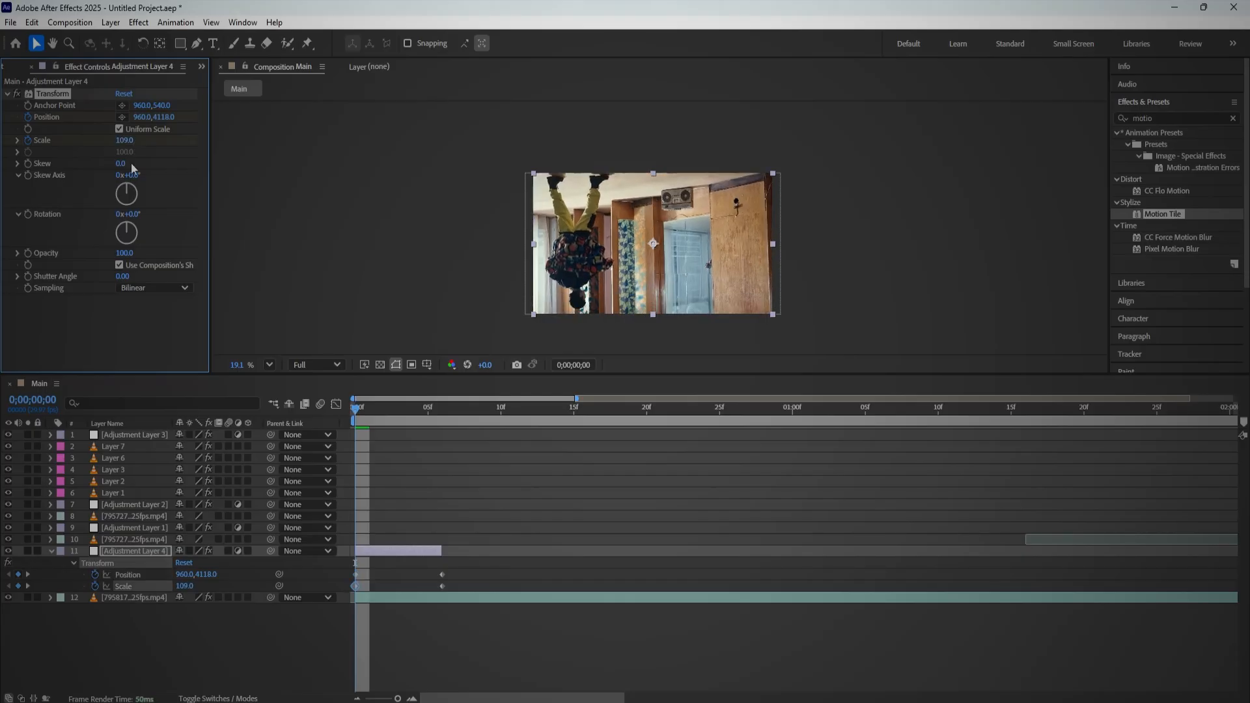
pyautogui.click(129, 140)
pyautogui.write('125')
pyautogui.press('Return')
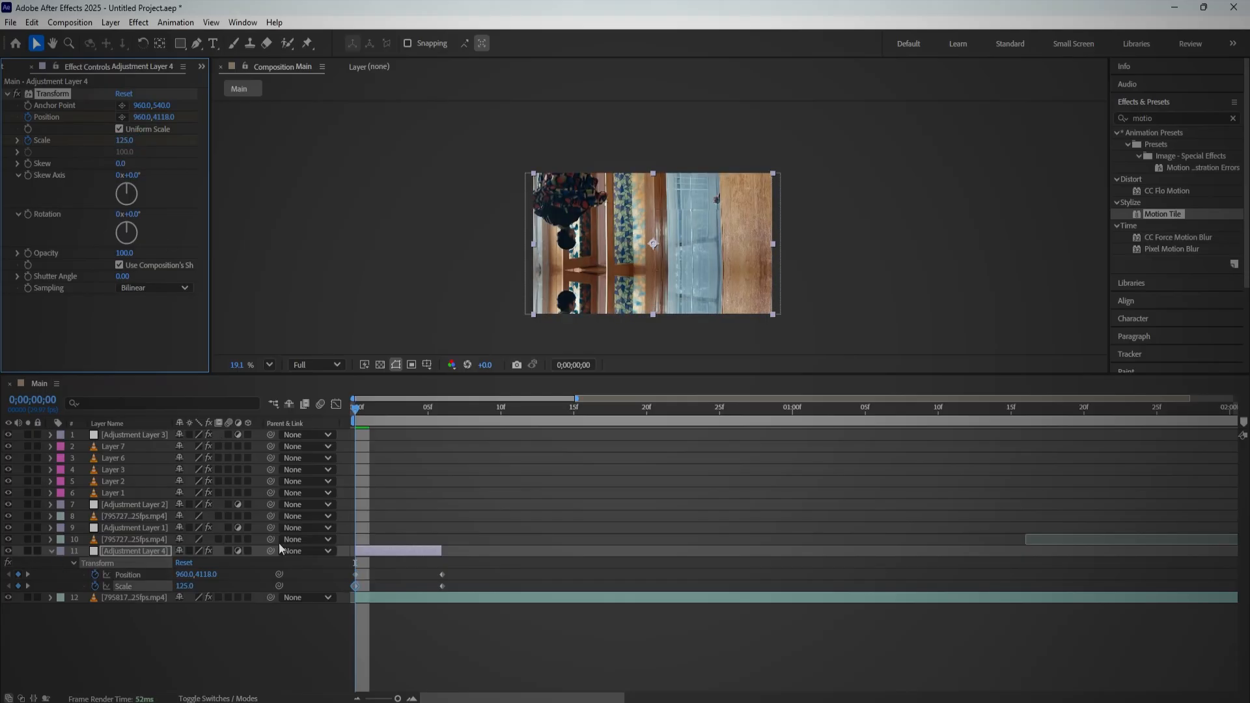
# Step: Shorten the work area to end at about 0;00;00;10 and preview the opening move from the start
pyautogui.press('-')
pyautogui.press('-')
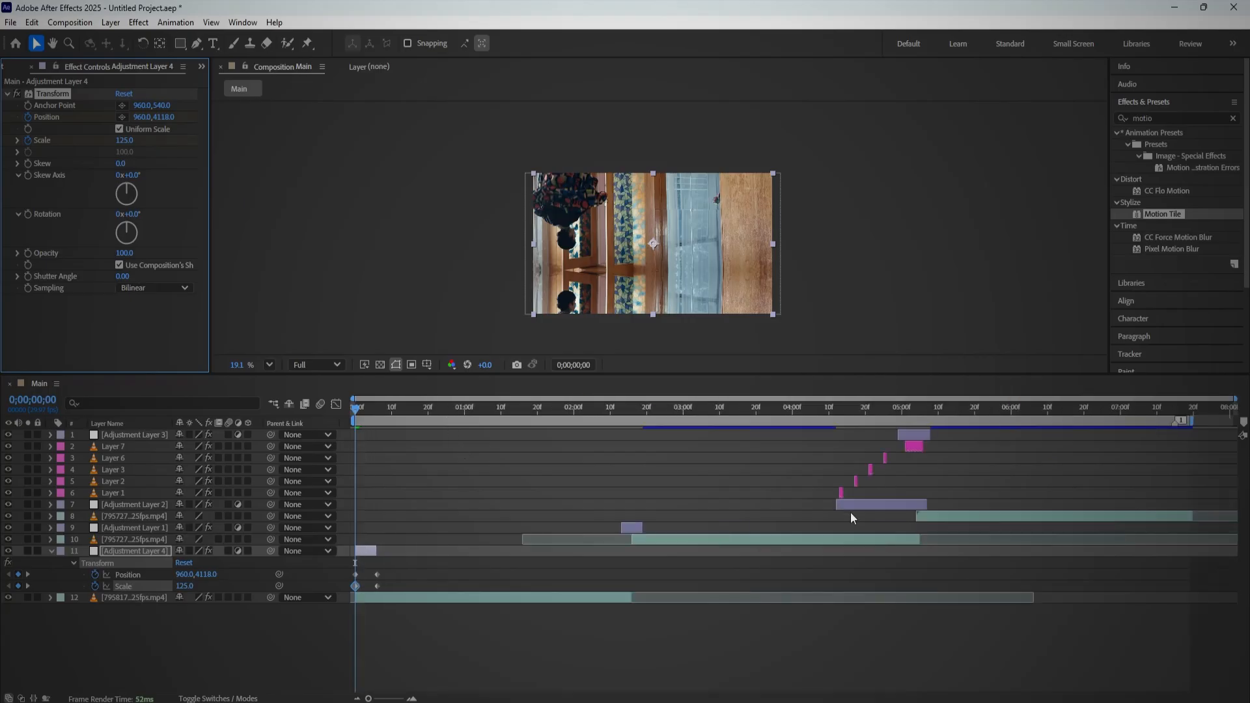
pyautogui.click(1179, 410)
pyautogui.moveTo(1184, 421); pyautogui.dragTo(393, 421)
pyautogui.click(356, 409)
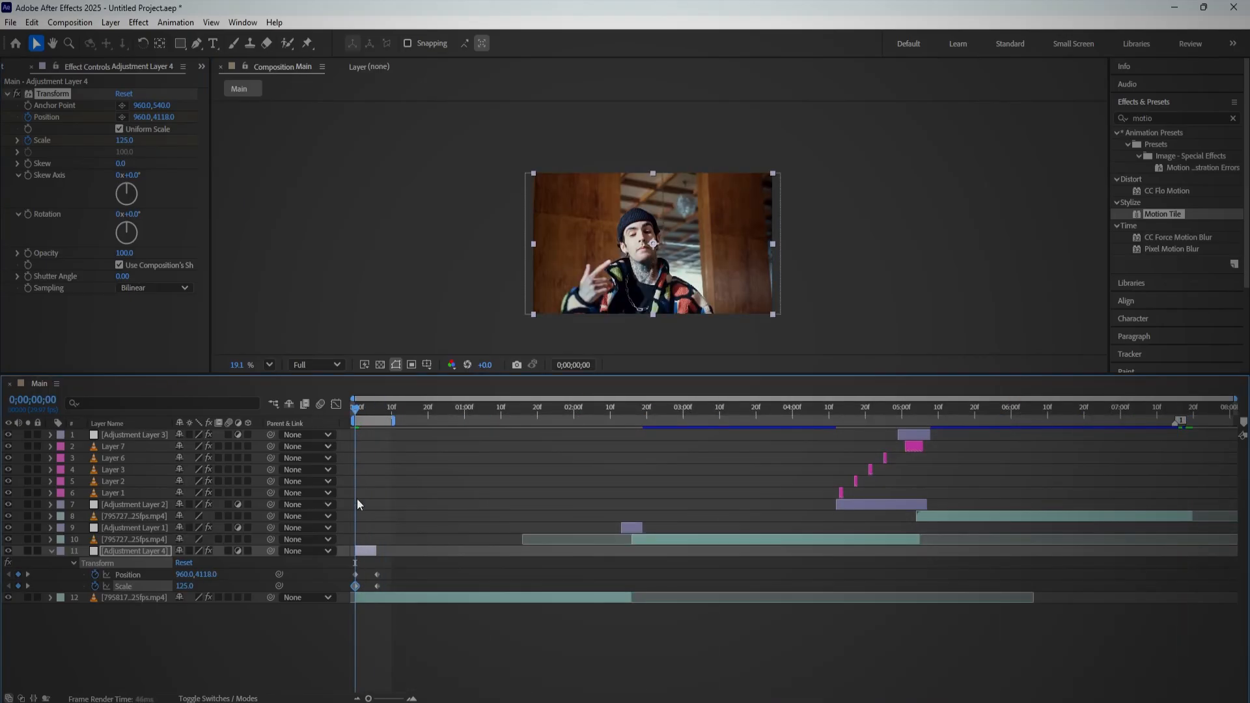
pyautogui.press('space')
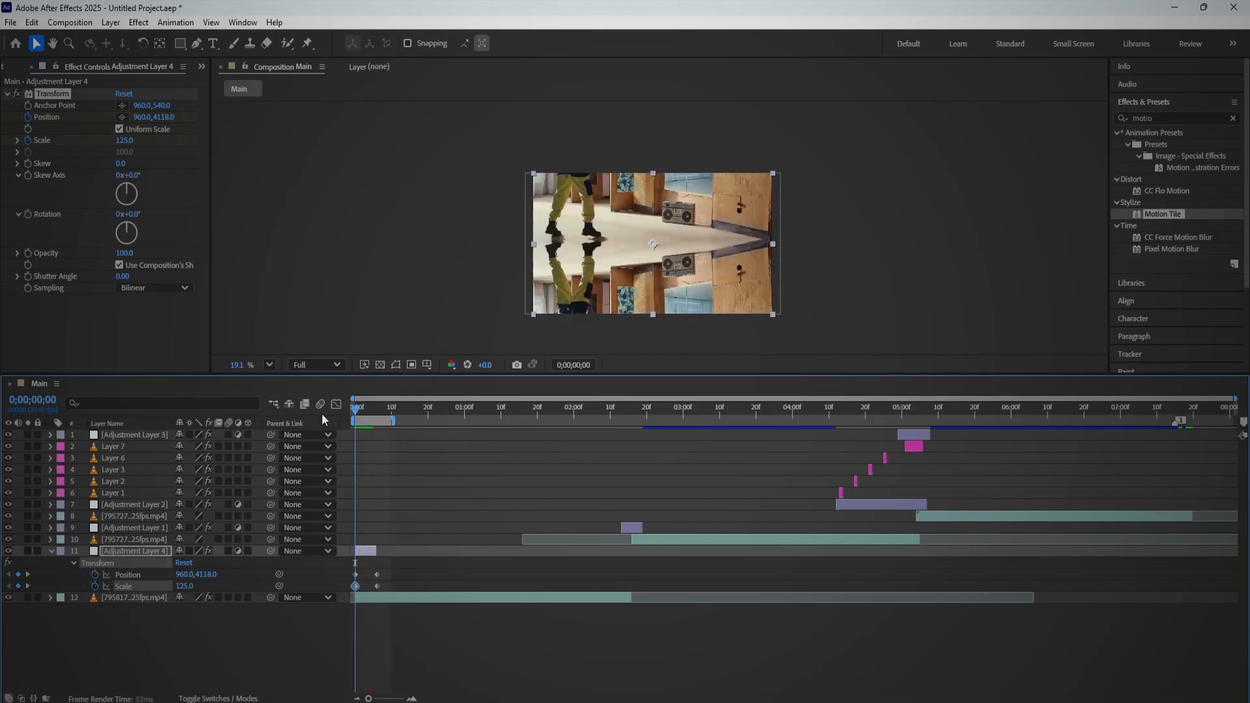
# Step: Switch the composition's preview resolution to Custom and play the opening move again
pyautogui.click(327, 363)
pyautogui.click(320, 393)
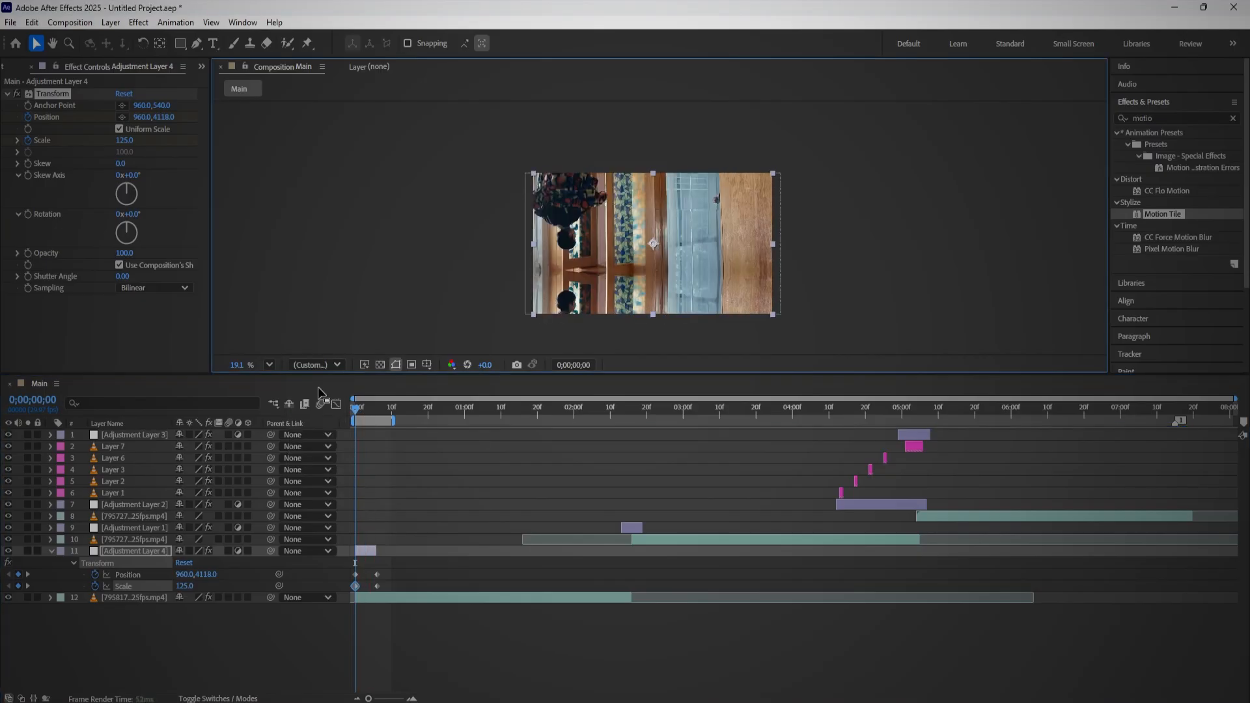
pyautogui.click(366, 420)
pyautogui.press('space')
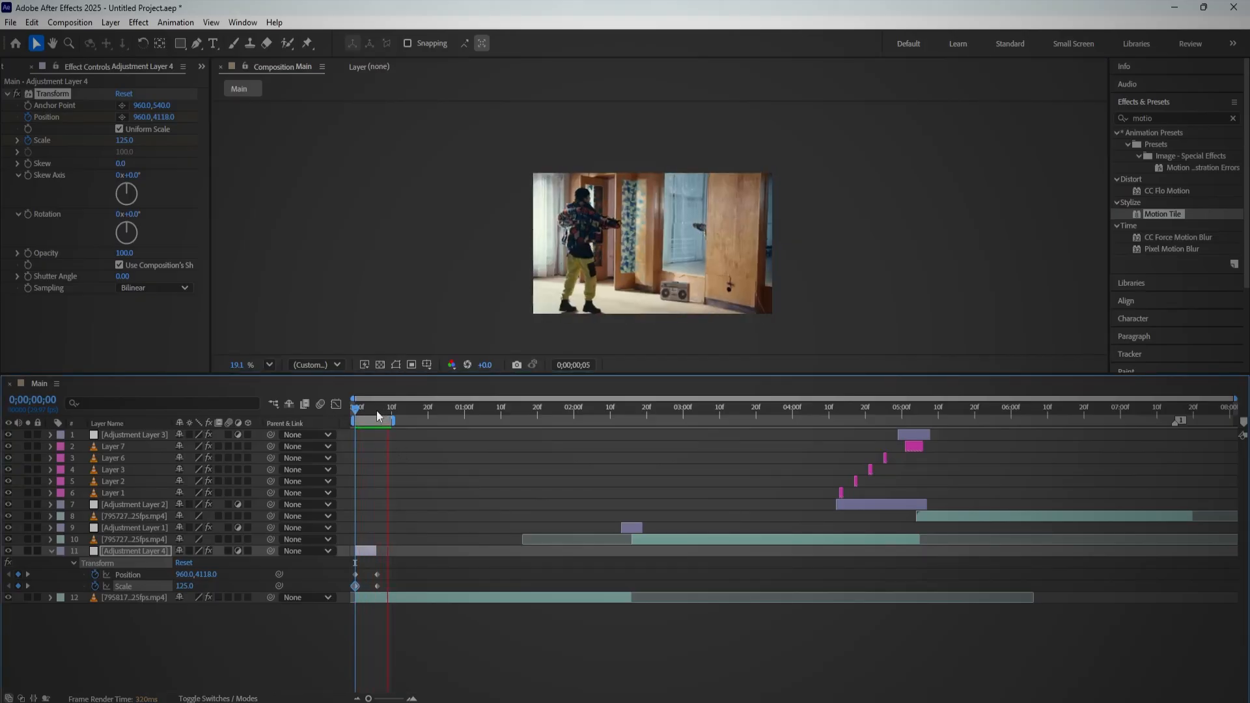
pyautogui.press('space')
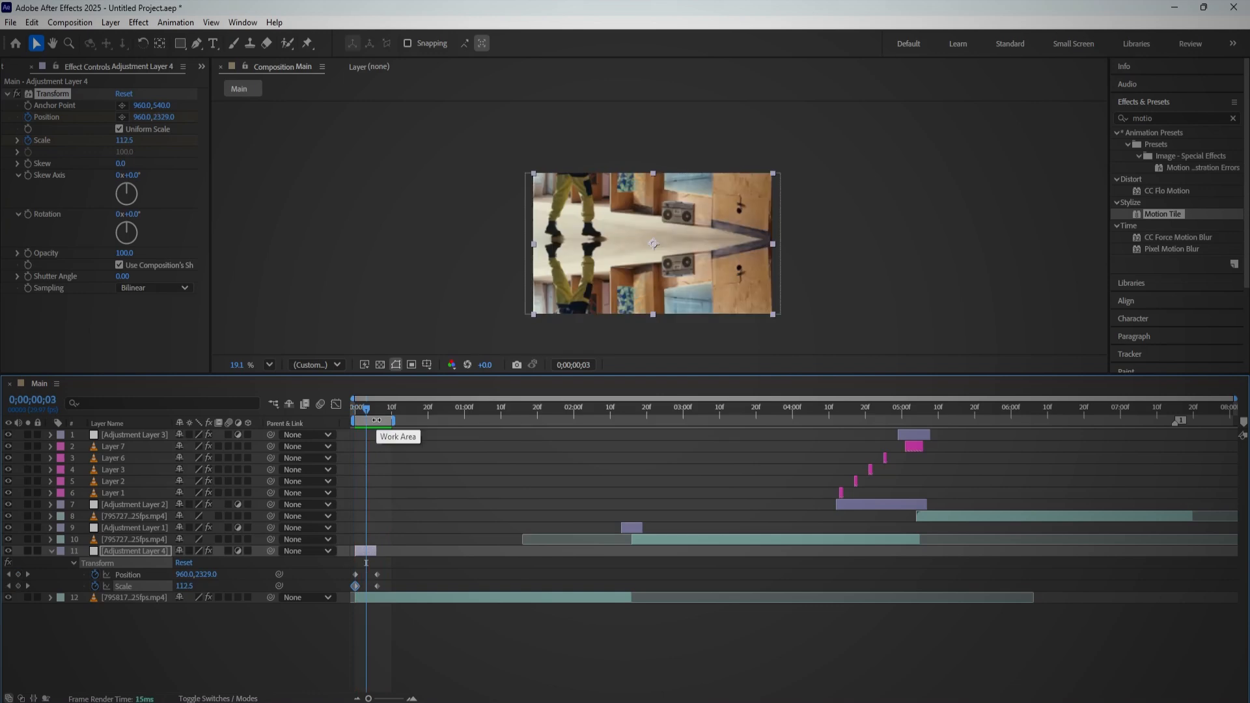
# Step: Try a Transform Position of 960, 2000 for Adjustment Layer 4 at 0;00;00;00 and preview the opening move
pyautogui.scroll(3, 370, 481)
pyautogui.moveTo(405, 598); pyautogui.dragTo(599, 606)
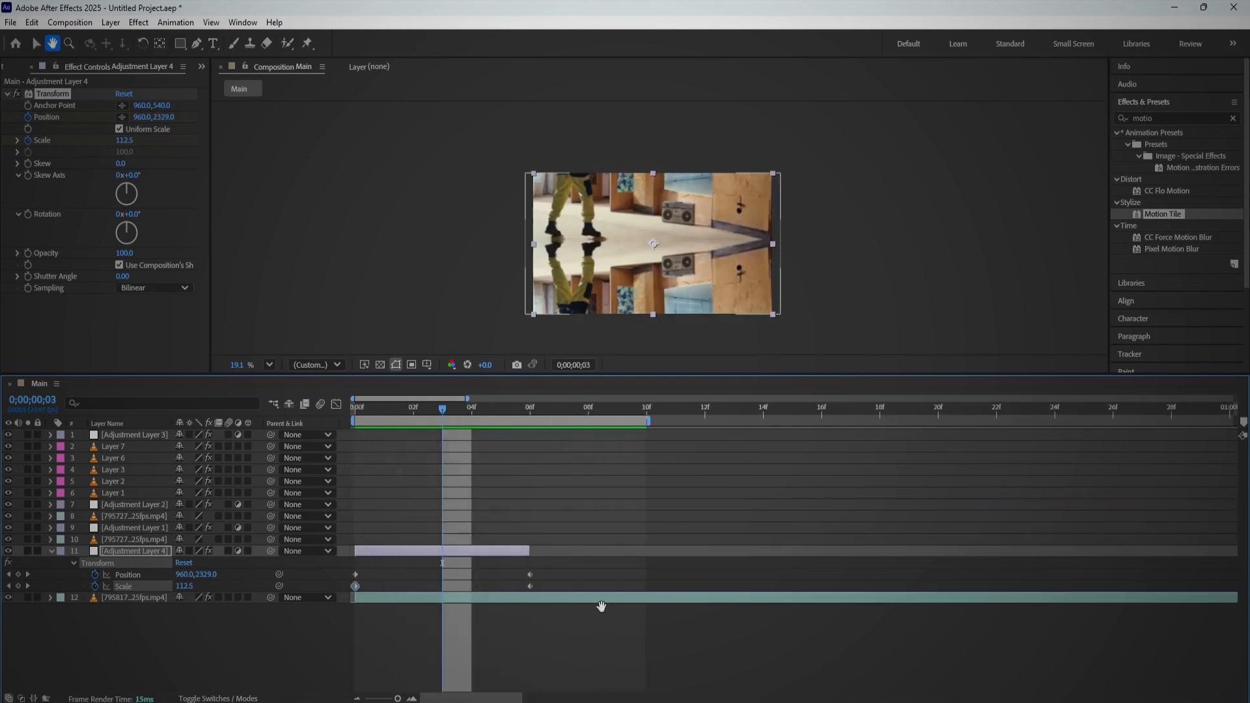
pyautogui.moveTo(394, 408); pyautogui.dragTo(319, 411)
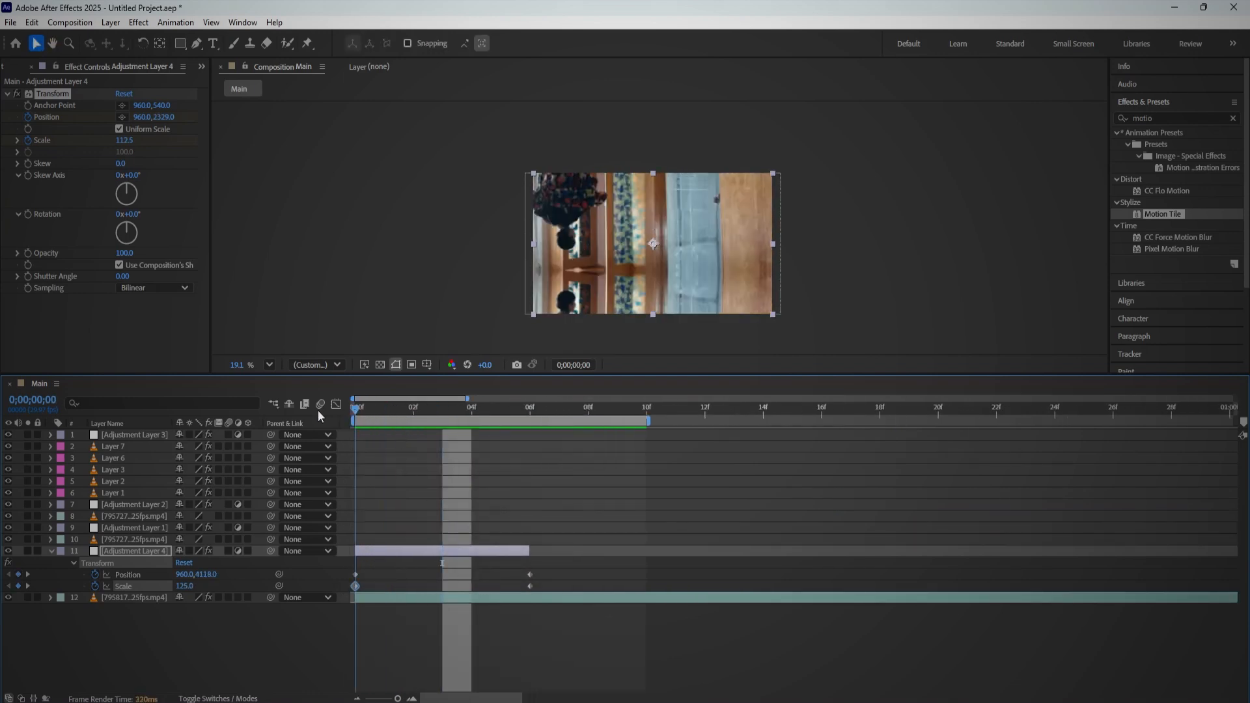
pyautogui.moveTo(166, 122)
pyautogui.mouseDown()
pyautogui.moveTo(150, 125)
pyautogui.moveTo(166, 137)
pyautogui.mouseUp()
pyautogui.click(166, 118)
pyautogui.write('2000')
pyautogui.press('Return')
pyautogui.press('space')
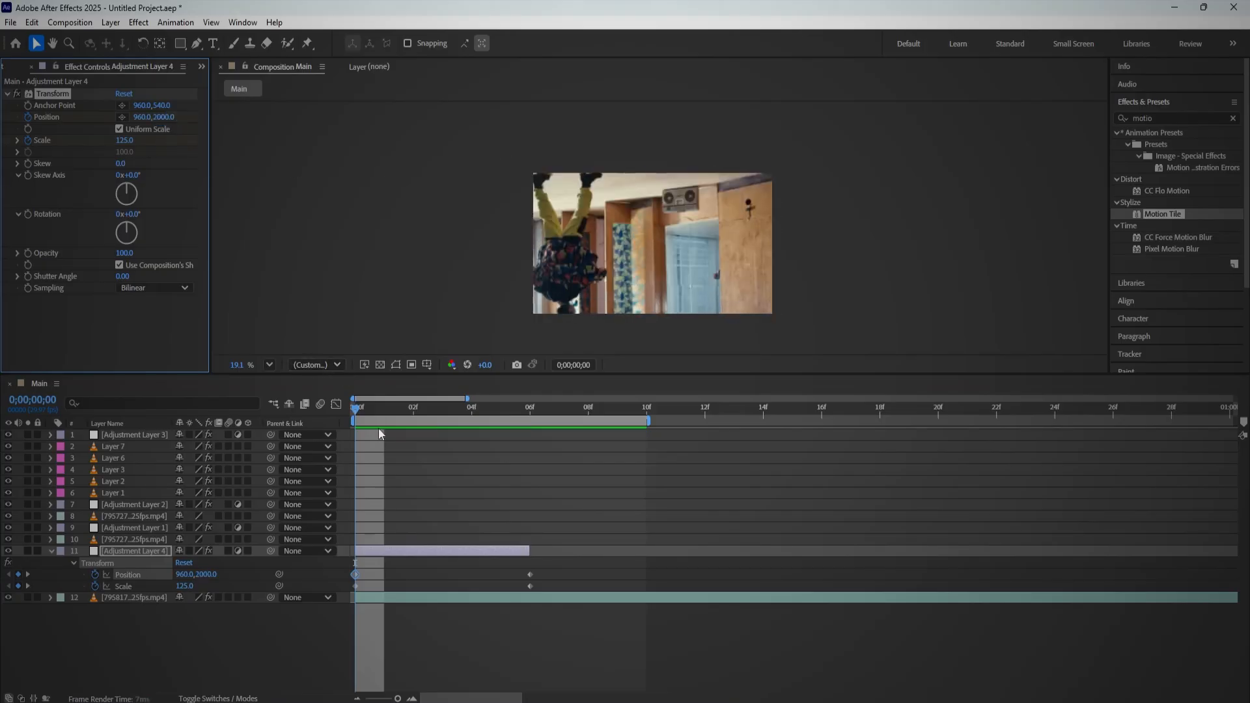
pyautogui.press('space')
# Step: Set Adjustment Layer 4's starting Position to 960, 4000 and extend the layer to 0;00;00;10 with its end keyframes at frame 9
pyautogui.hotkey('ctrl', 'z')
pyautogui.moveTo(527, 550); pyautogui.dragTo(647, 549)
pyautogui.moveTo(510, 574); pyautogui.dragTo(608, 584)
pyautogui.click(593, 588)
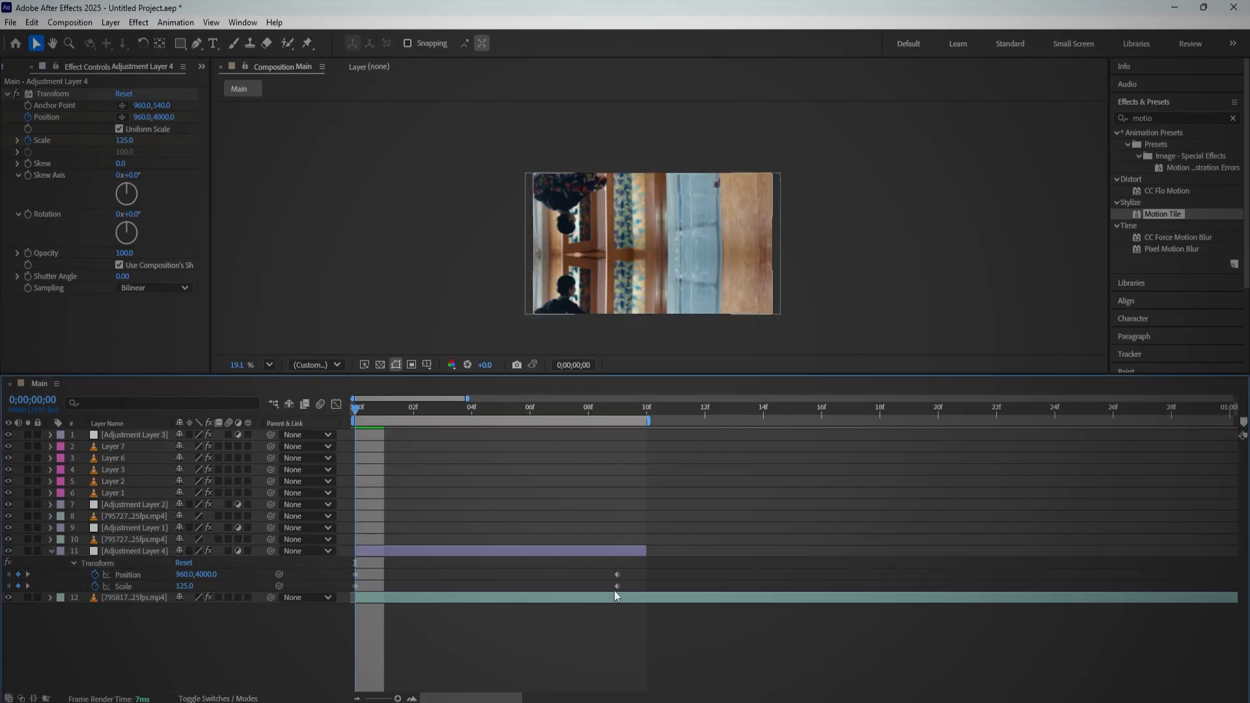
# Step: Move the end Position keyframe to 0;00;00;08 and the end Scale keyframe to 0;00;00;10, with Easy Ease on all four keyframes
pyautogui.click(588, 417)
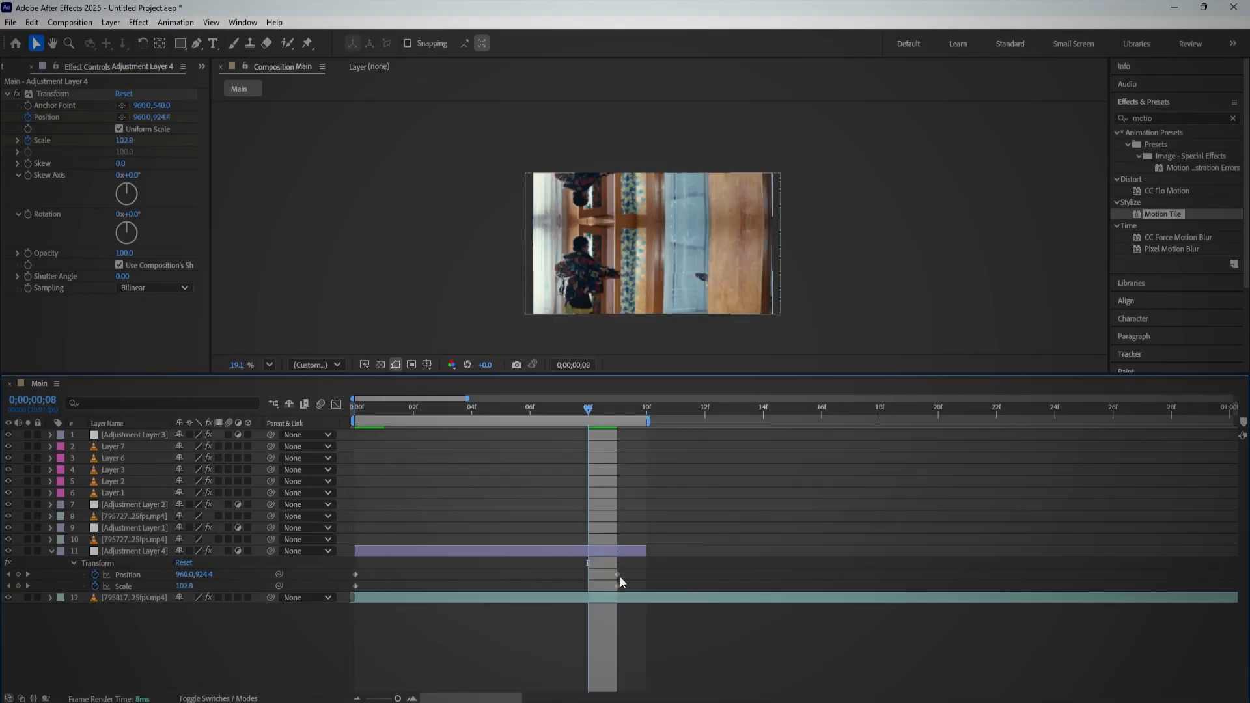
pyautogui.moveTo(619, 575); pyautogui.dragTo(647, 586)
pyautogui.moveTo(595, 411); pyautogui.dragTo(328, 419)
pyautogui.moveTo(718, 575); pyautogui.dragTo(314, 606)
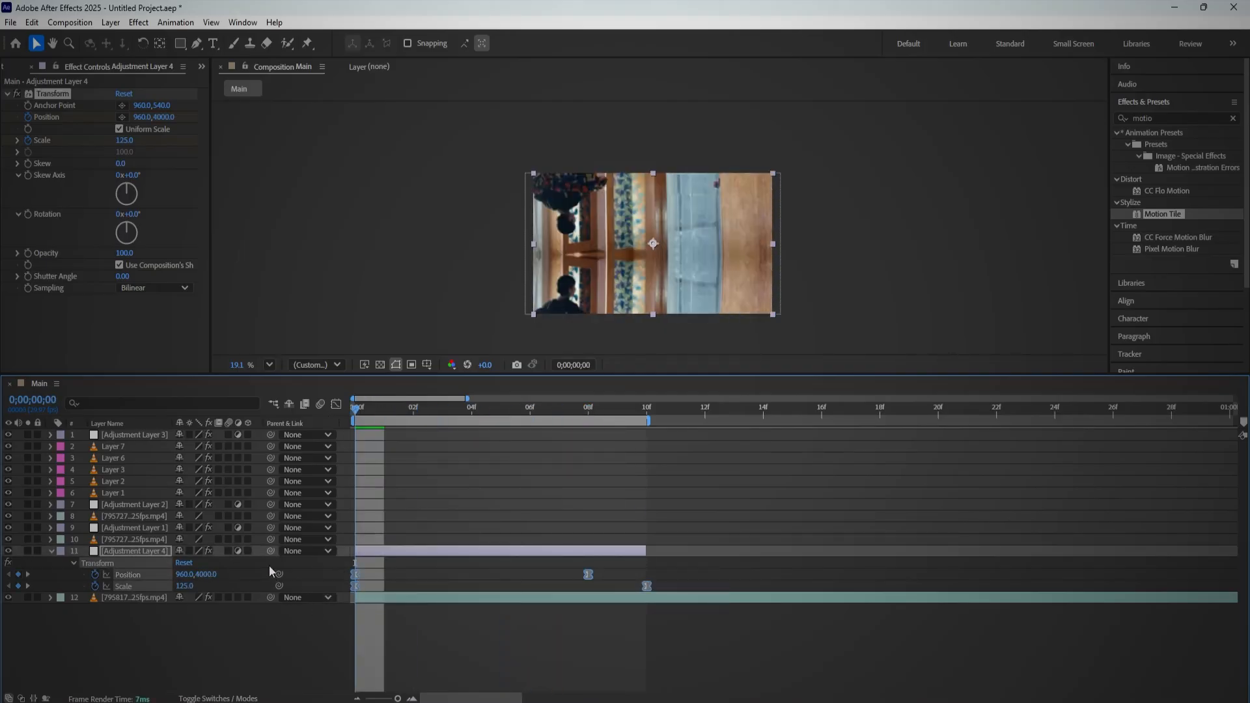
# Step: Enable motion blur for the composition, Adjustment Layer 4 and the bottom clip, and preview the opening move
pyautogui.click(229, 552)
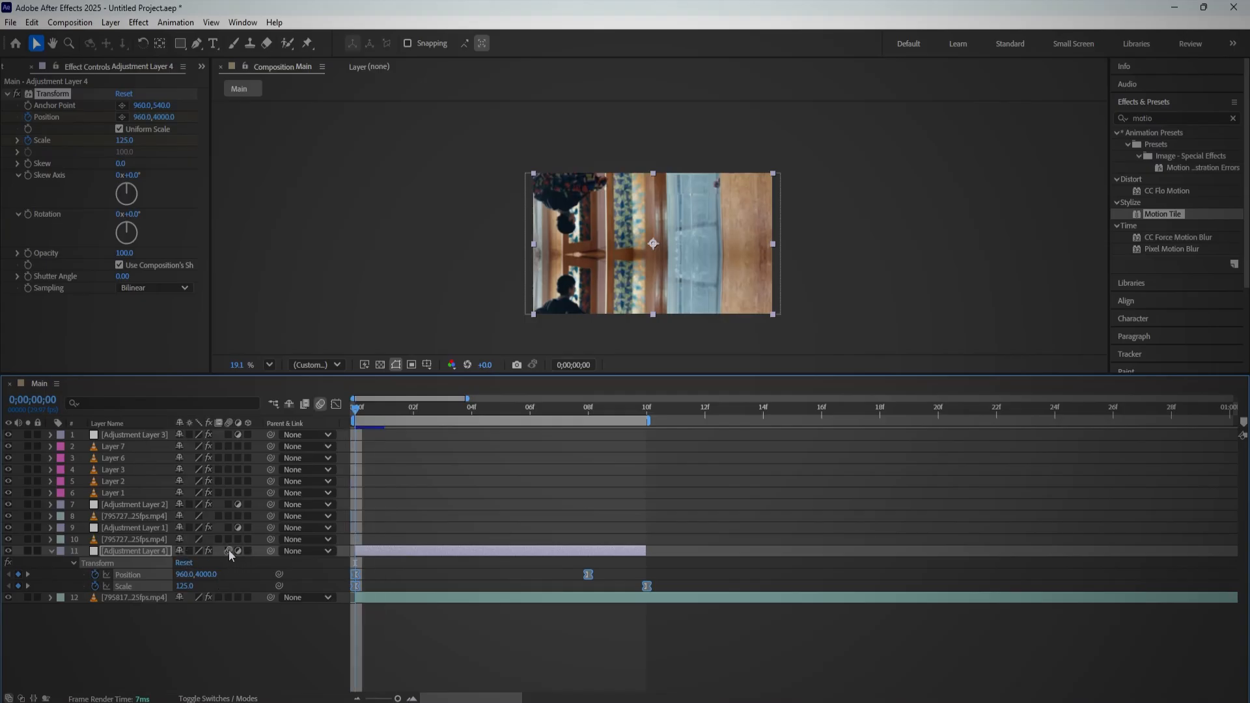
pyautogui.click(228, 597)
pyautogui.press('space')
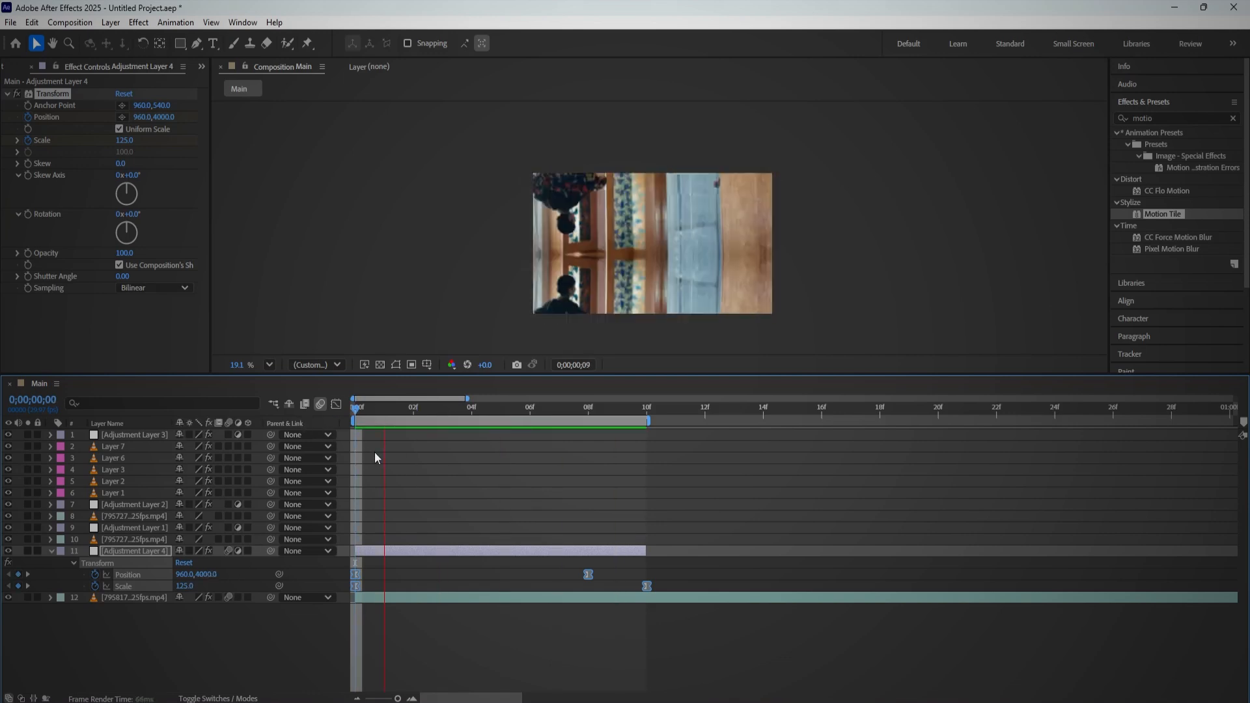
pyautogui.press('space')
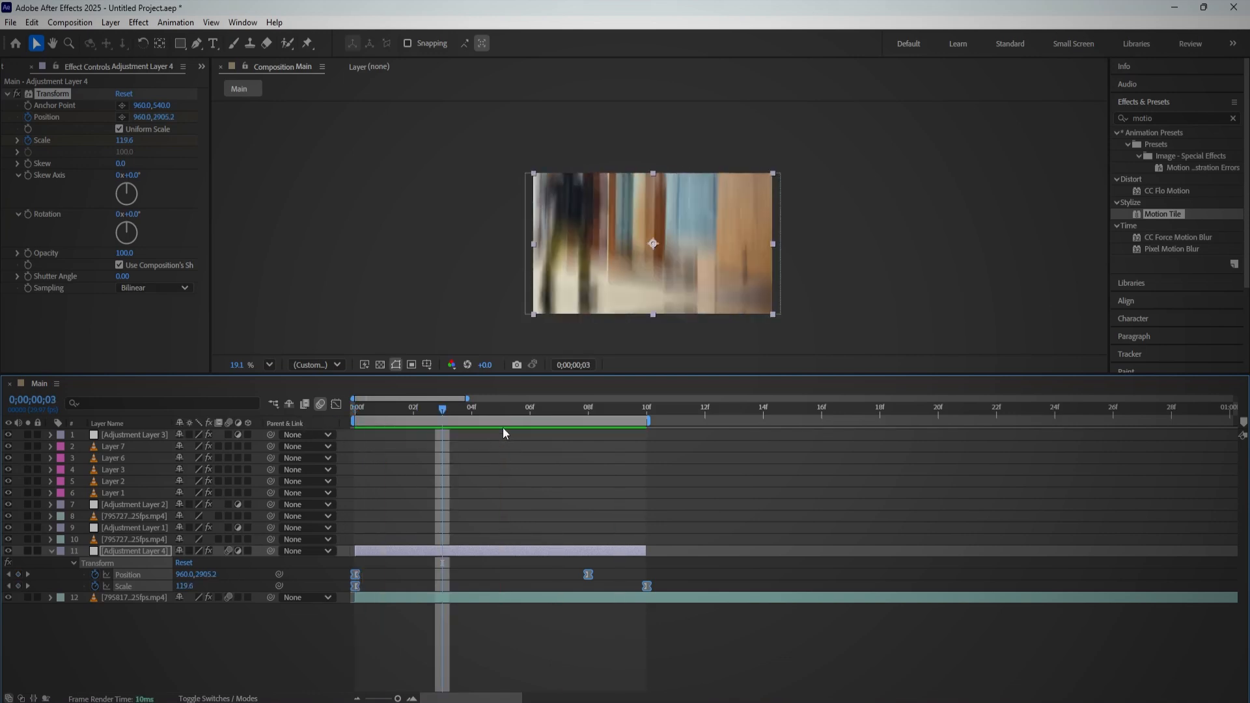
# Step: Extend the work area to the full composition and keyframe Adjustment Layer 4's Transform Opacity from 0 at 0;00;00;00 to 100 at about frame 3
pyautogui.moveTo(441, 408); pyautogui.dragTo(325, 421)
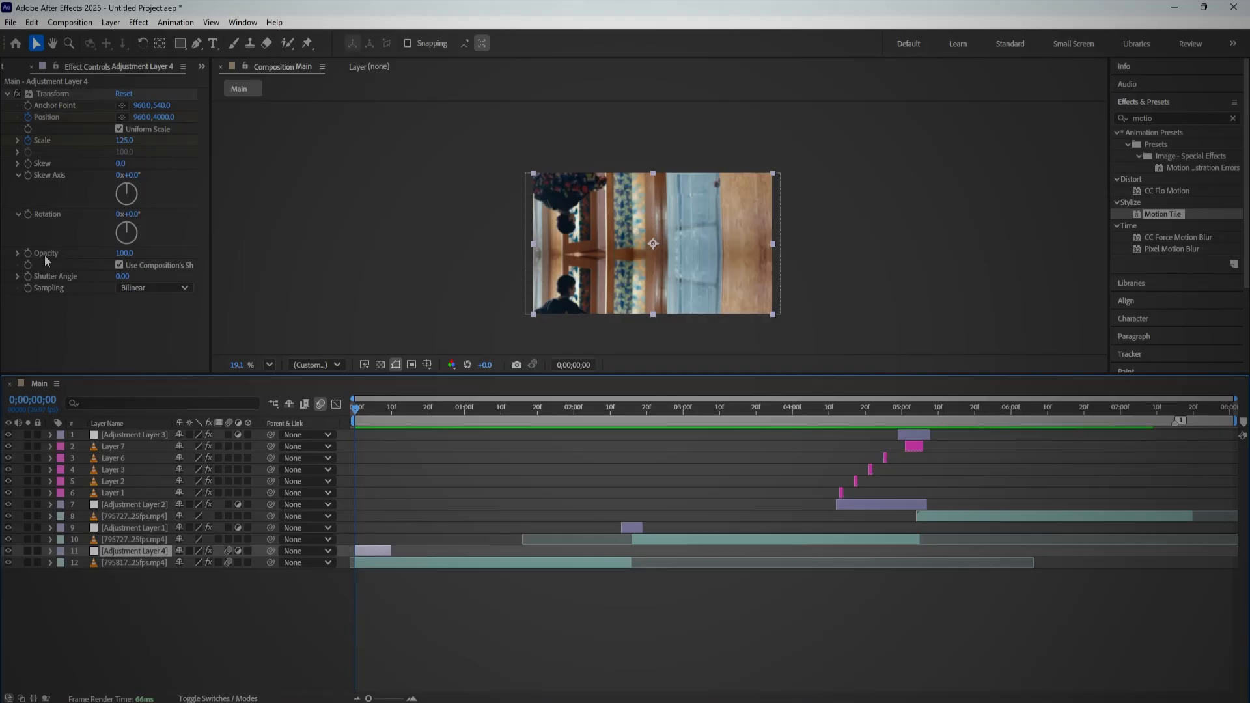
pyautogui.click(28, 253)
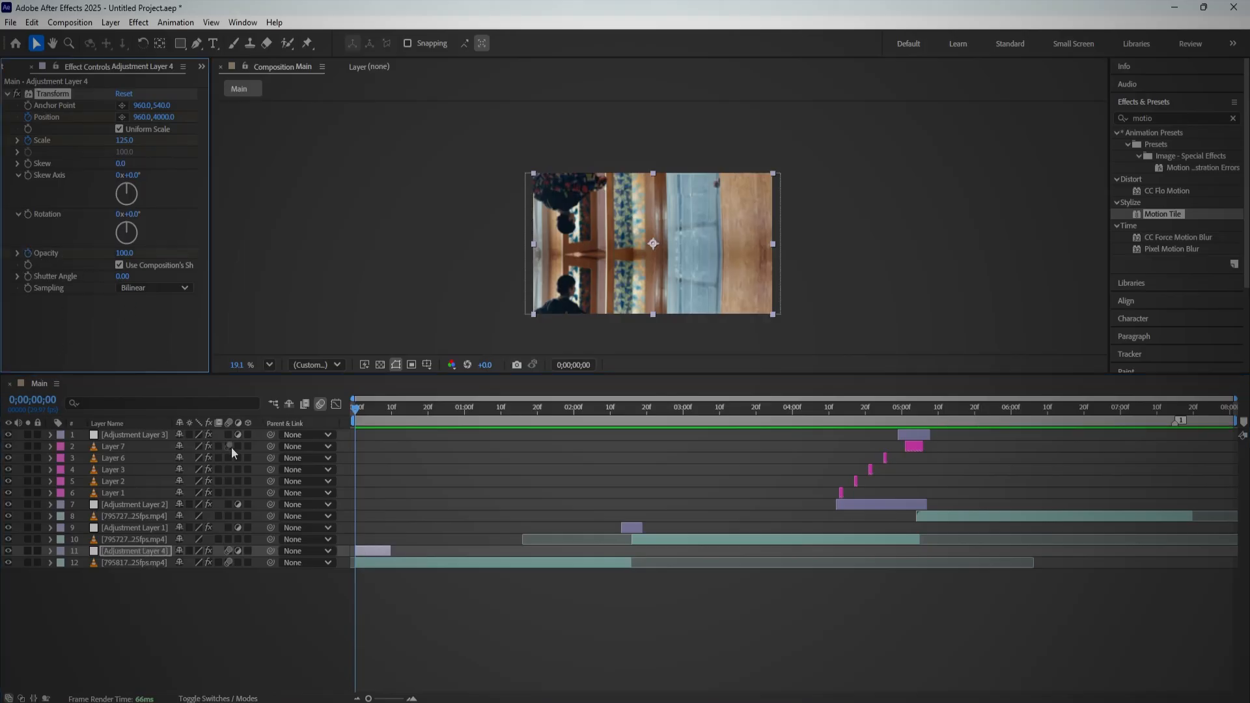
pyautogui.press('u')
pyautogui.moveTo(355, 598); pyautogui.dragTo(367, 598)
pyautogui.click(125, 253)
pyautogui.write('0')
pyautogui.press('Return')
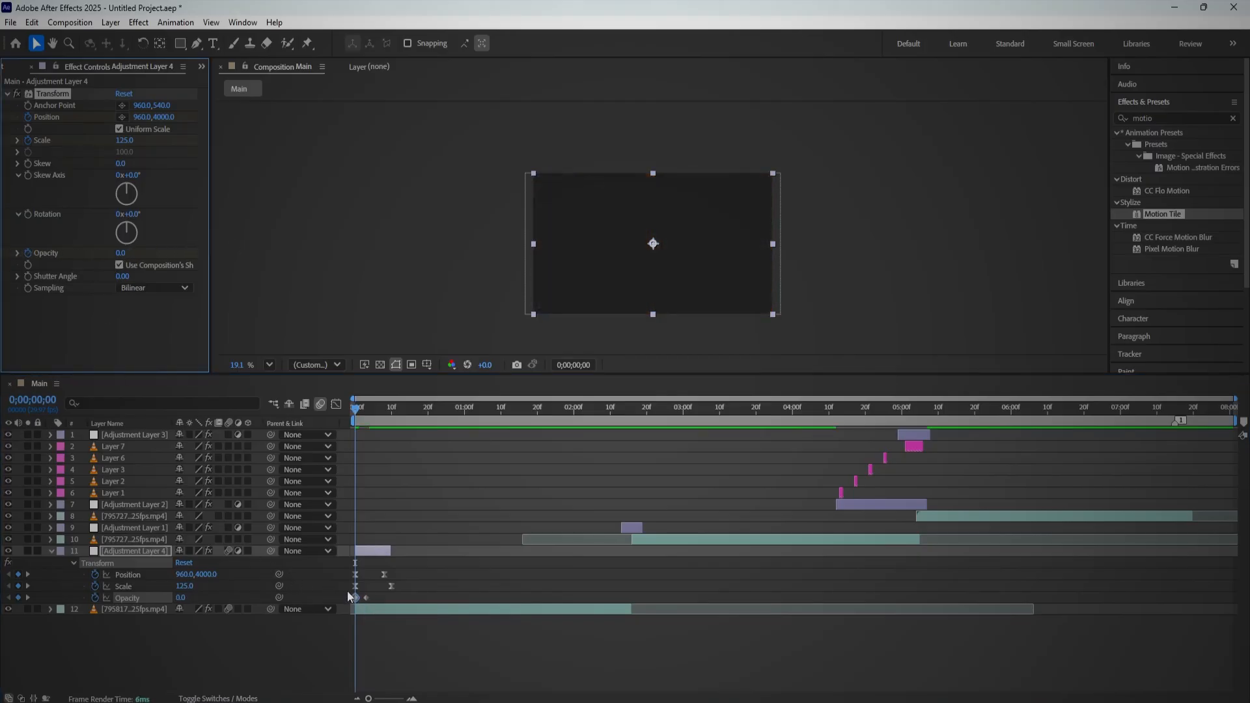
# Step: Shift Adjustment Layer 4's end Opacity keyframe to about 0;00;00;04 and play the whole composition from the start
pyautogui.click(366, 598)
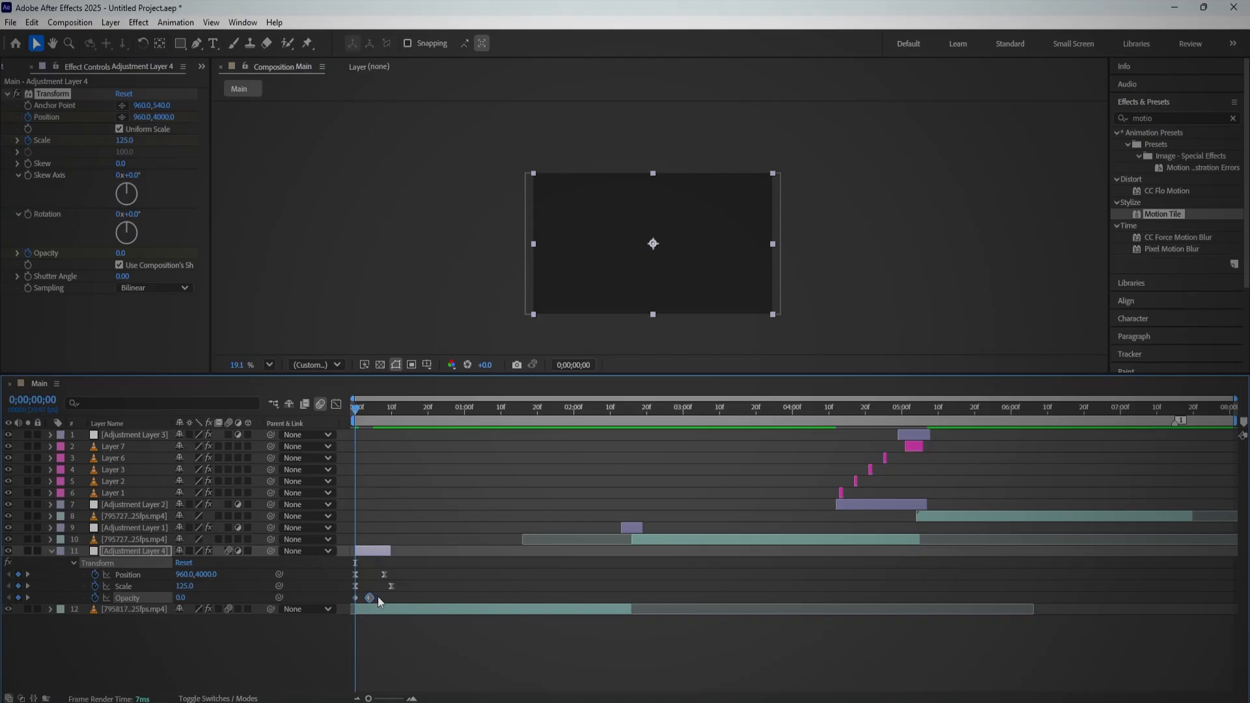
pyautogui.press('u')
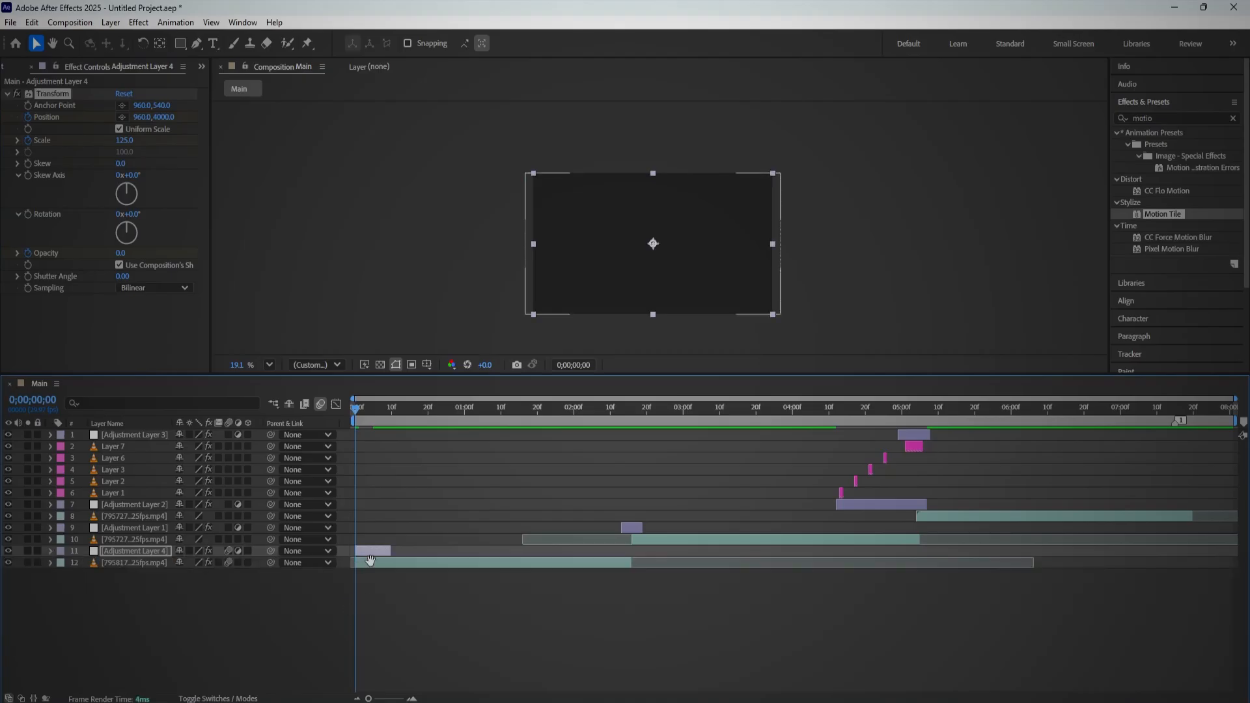
pyautogui.press('space')
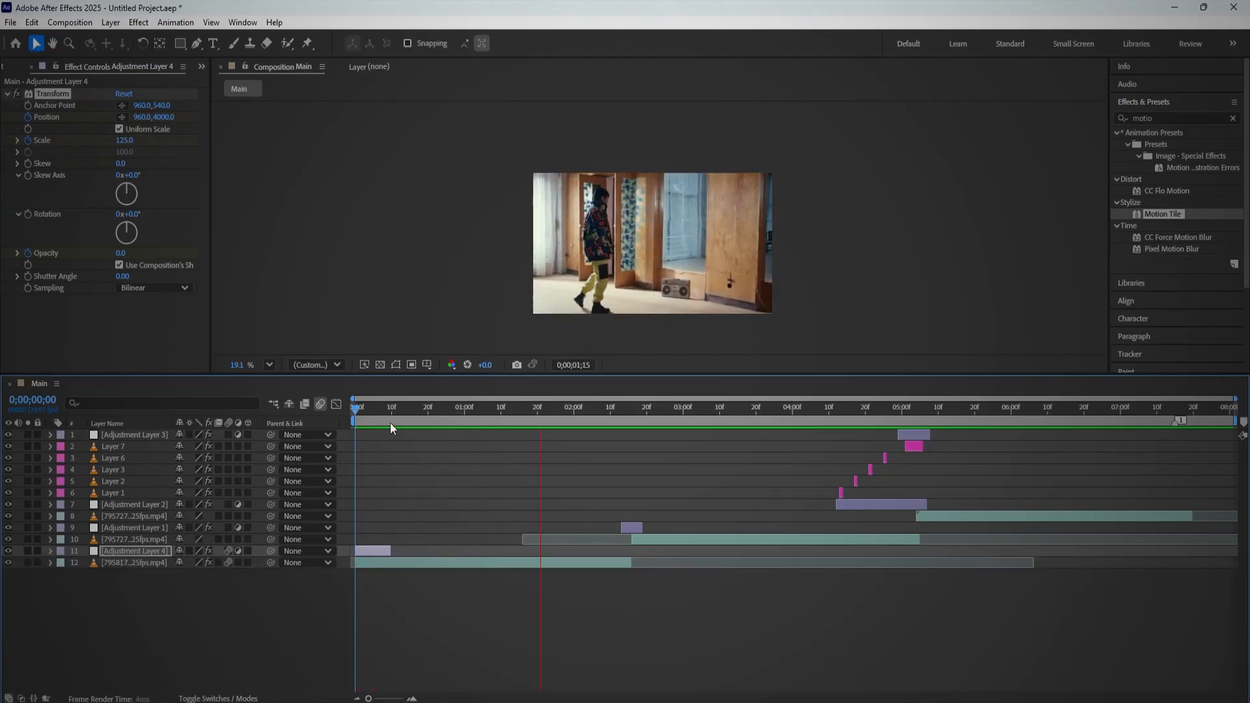